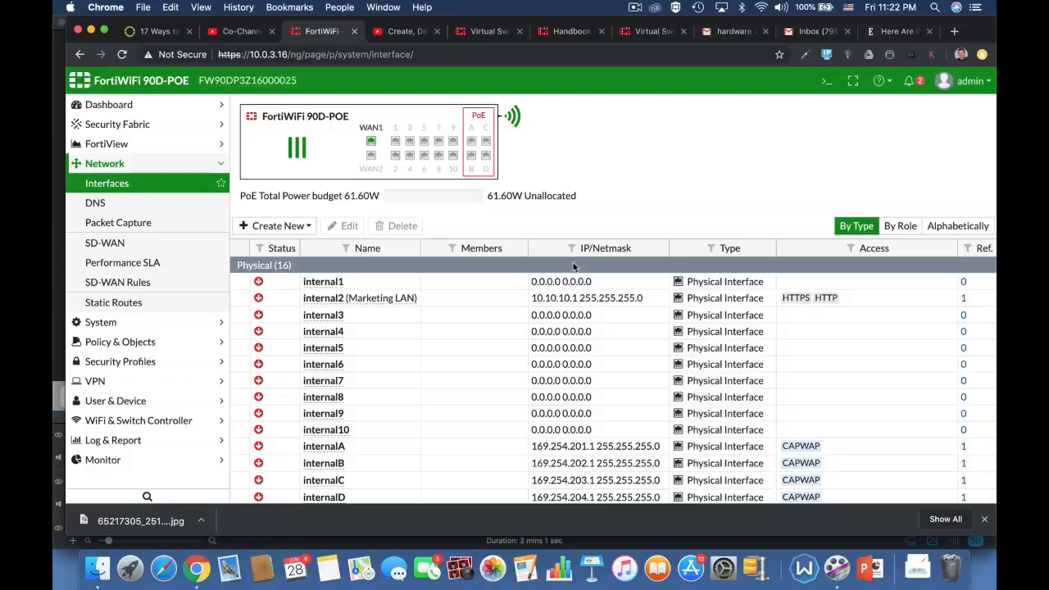
# Open the CLI console, enter config system virtual-switch and list its entries with get.
pyautogui.click(827, 80)
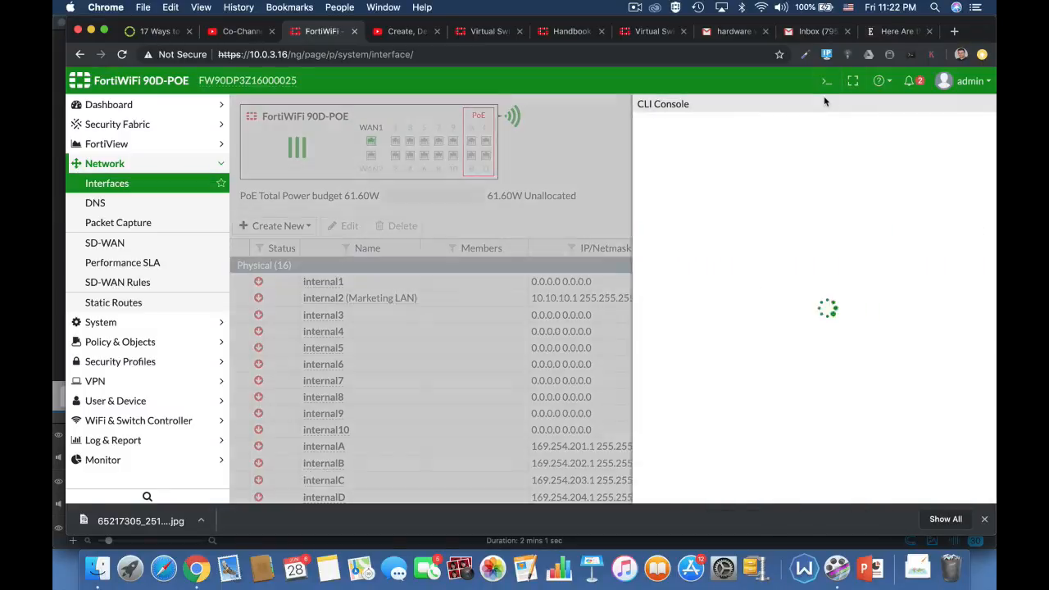
pyautogui.write('config')
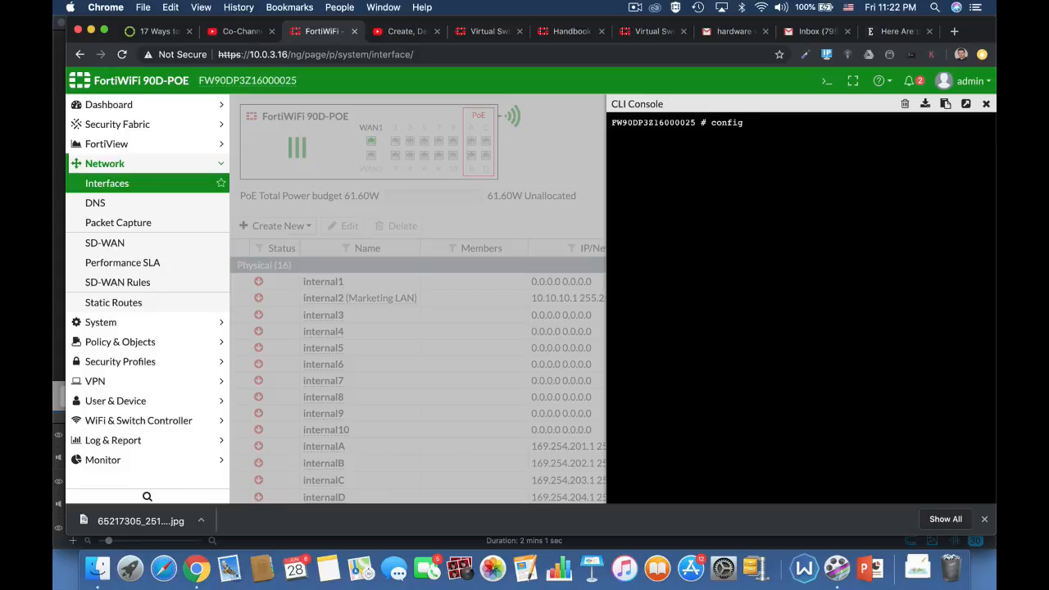
pyautogui.press('Tab')
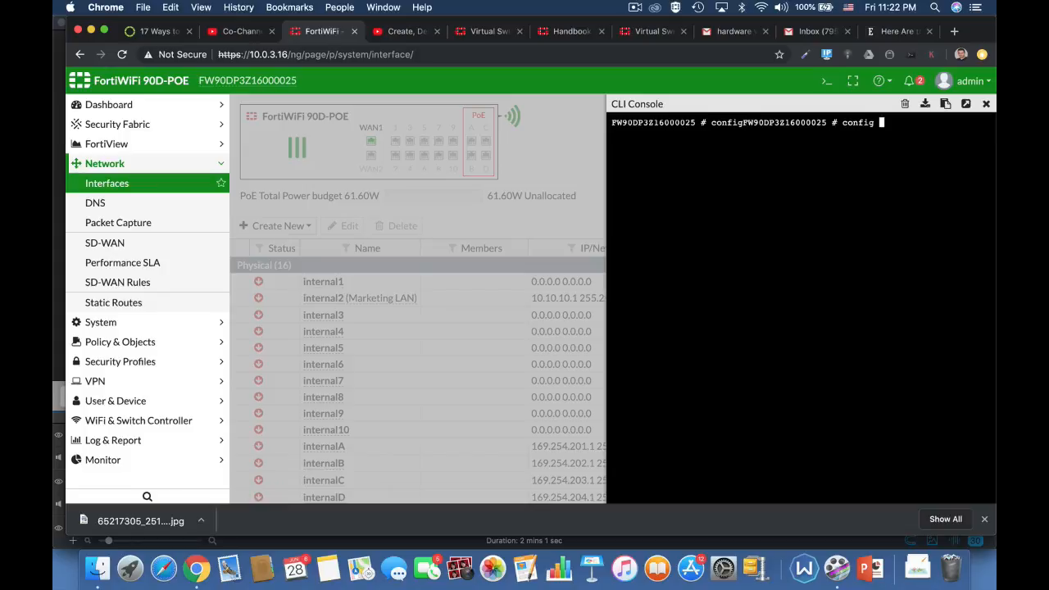
pyautogui.write('system virt')
pyautogui.press('Tab')
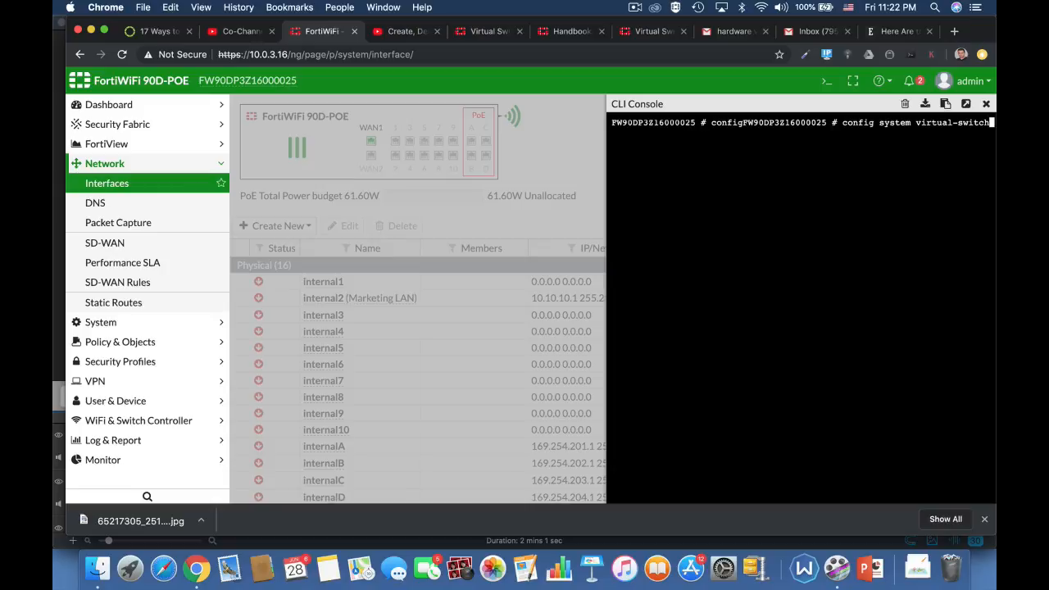
pyautogui.press('Return')
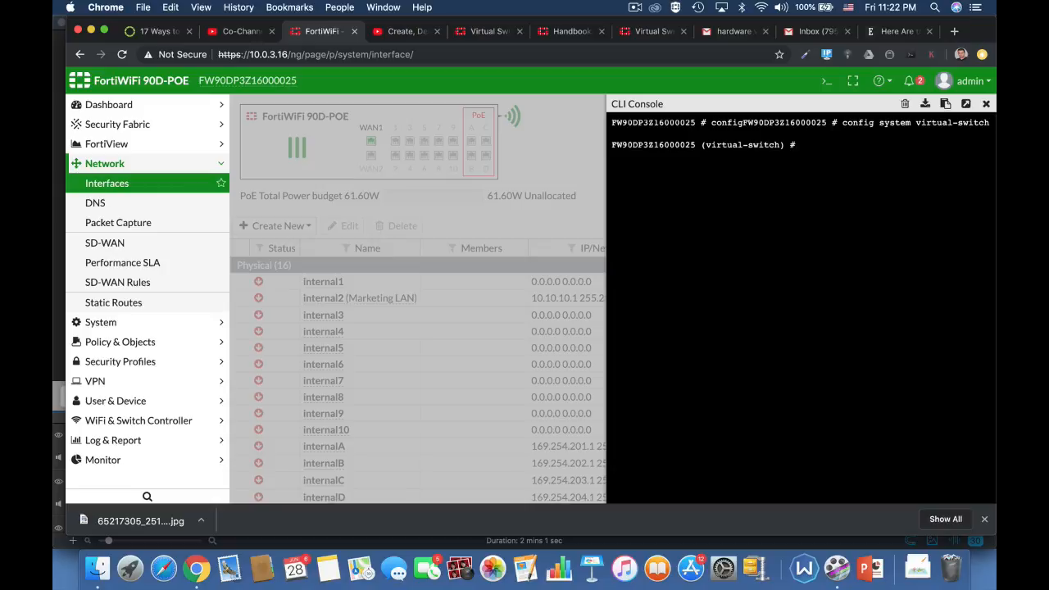
pyautogui.write('get')
pyautogui.press('Return')
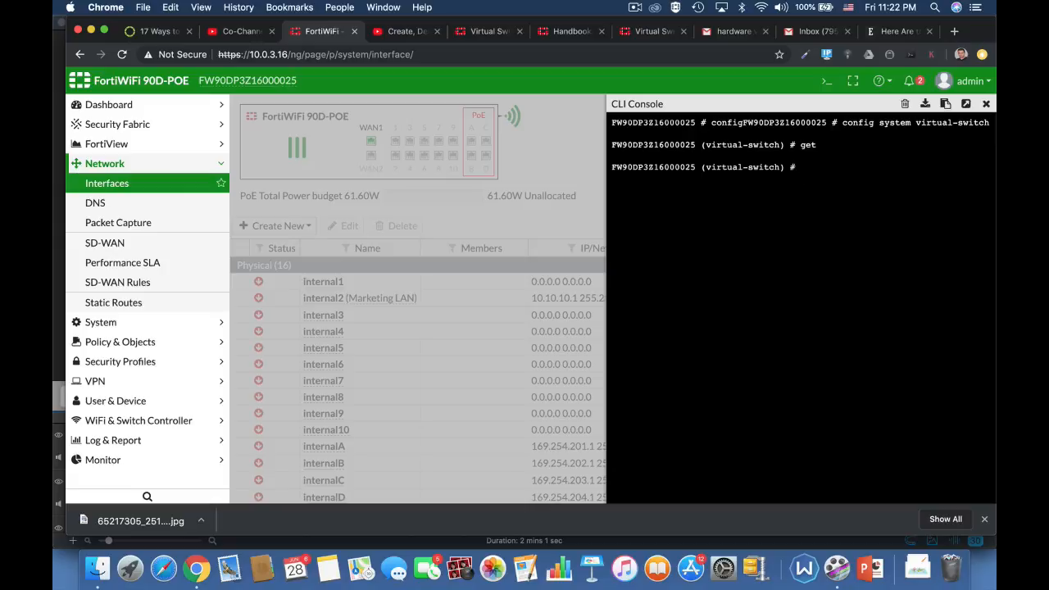
# Create a virtual switch entry named marketing with the edit command.
pyautogui.write('edit marketing')
pyautogui.press('Return')
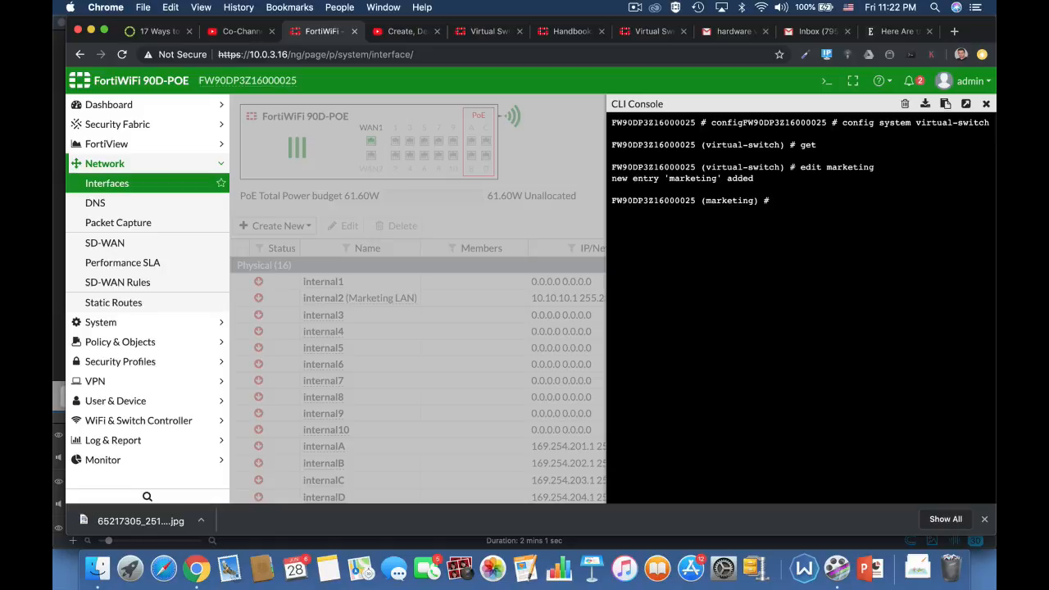
# Set the marketing switch's physical-switch to sw0.
pyautogui.write('set ph')
pyautogui.press('Tab')
pyautogui.write('sw0')
pyautogui.press('Return')
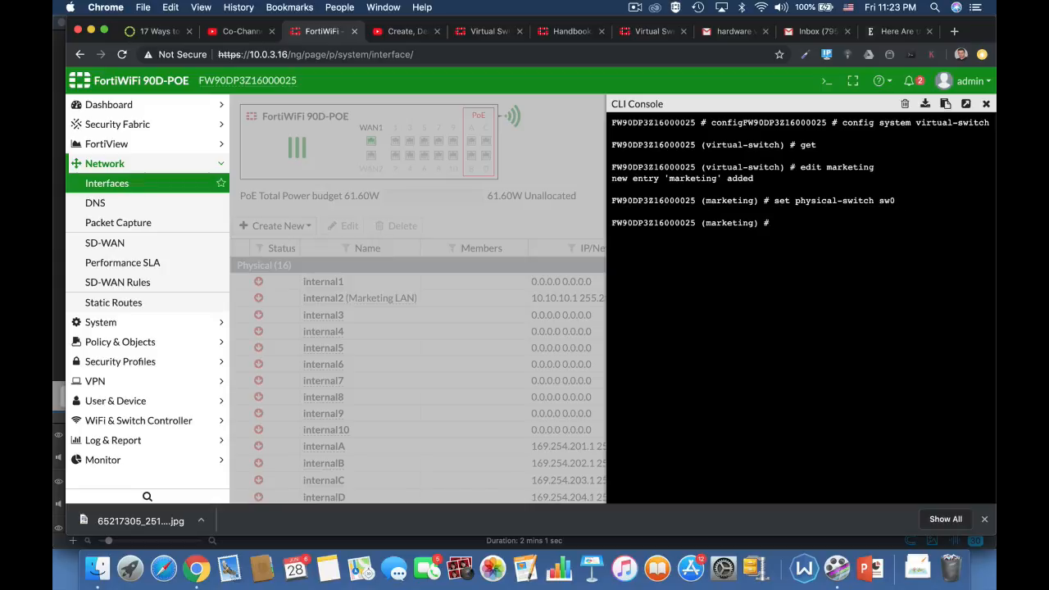
# Enter the marketing switch's port configuration and add internal4 as a member, finishing the entry with next.
pyautogui.write('config port')
pyautogui.press('Return')
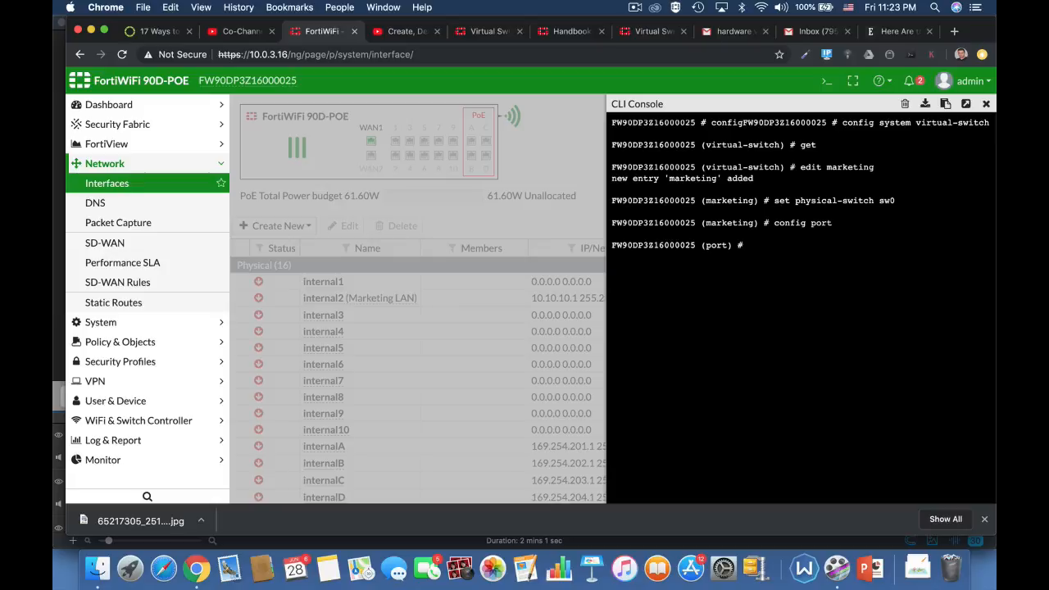
pyautogui.write('edit internal4')
pyautogui.press('Return')
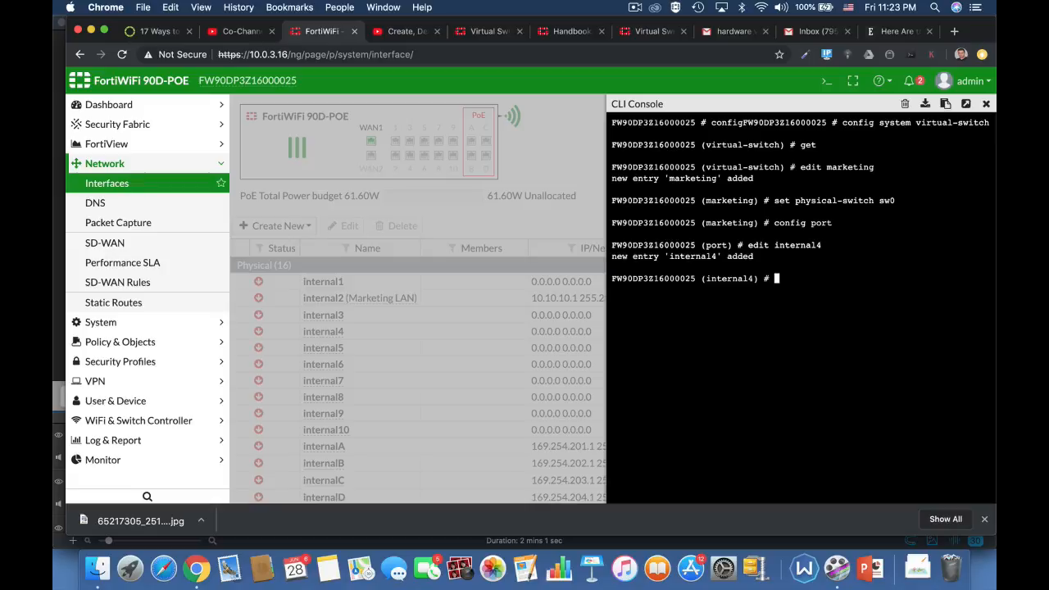
pyautogui.write('next')
pyautogui.press('Return')
# Add internal5 to the marketing switch's ports and finish the entry with next.
pyautogui.write('edi')
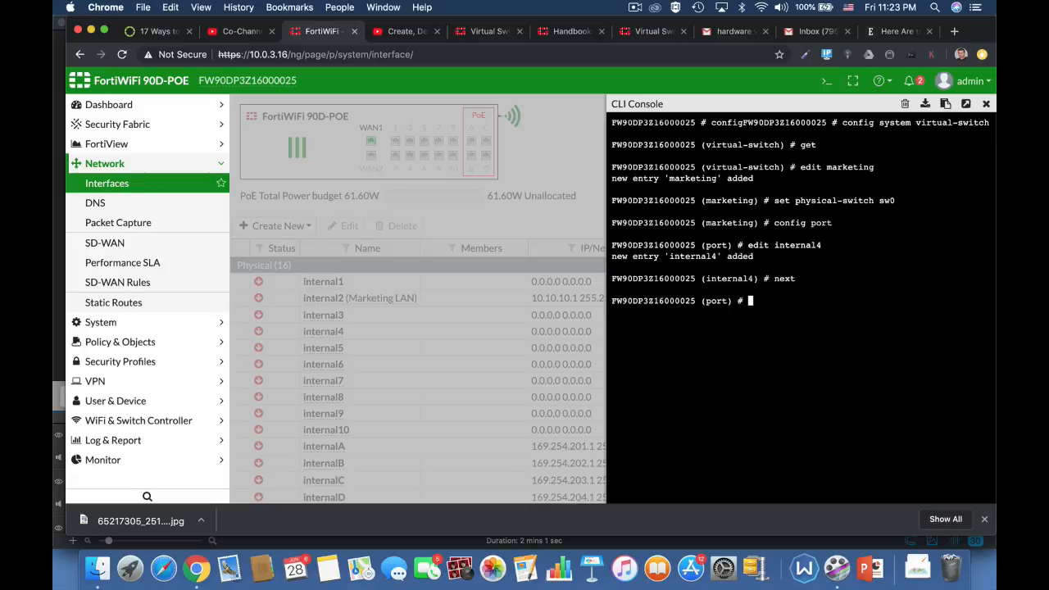
pyautogui.write('t internal5')
pyautogui.press('Return')
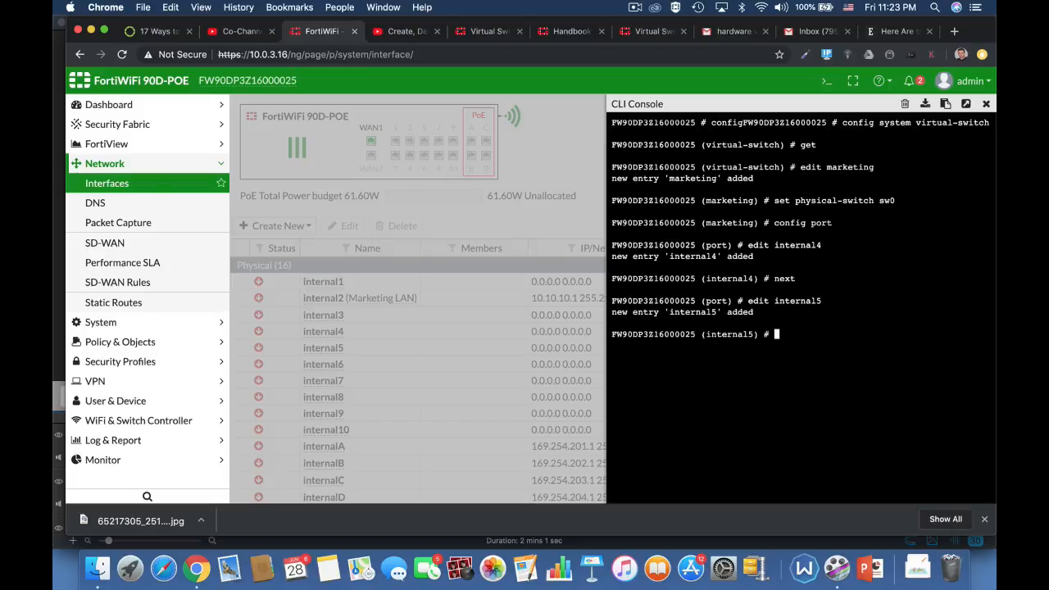
pyautogui.write('edit')
pyautogui.press('BackSpace')
pyautogui.press('BackSpace')
pyautogui.press('BackSpace')
pyautogui.press('BackSpace')
pyautogui.write('next')
pyautogui.press('Return')
# Add internal6 to the marketing switch's ports and finish the entry with next.
pyautogui.write('edit i')
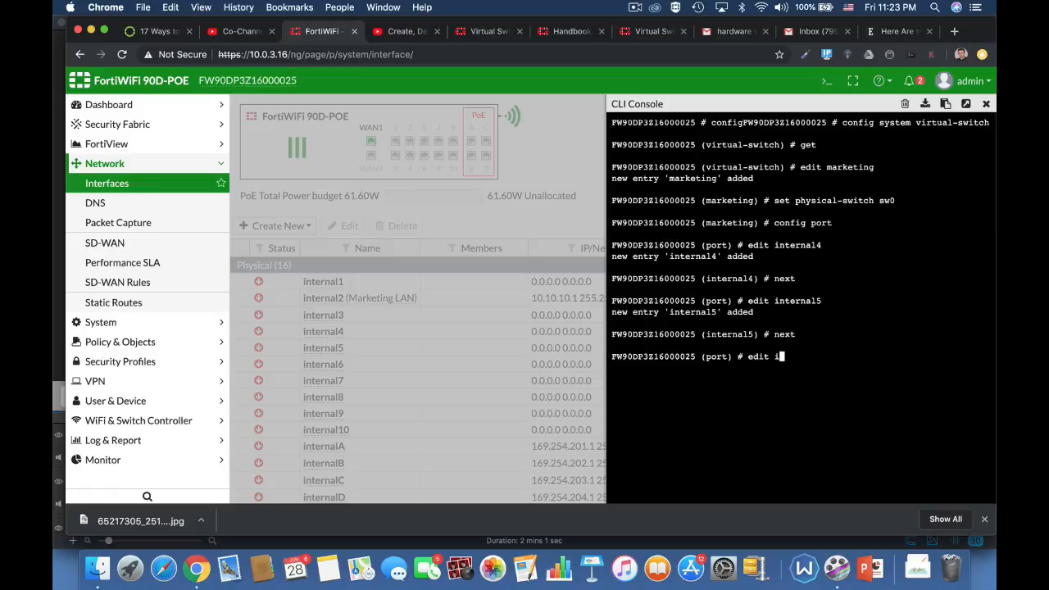
pyautogui.write('nternal6')
pyautogui.press('Return')
pyautogui.write('next')
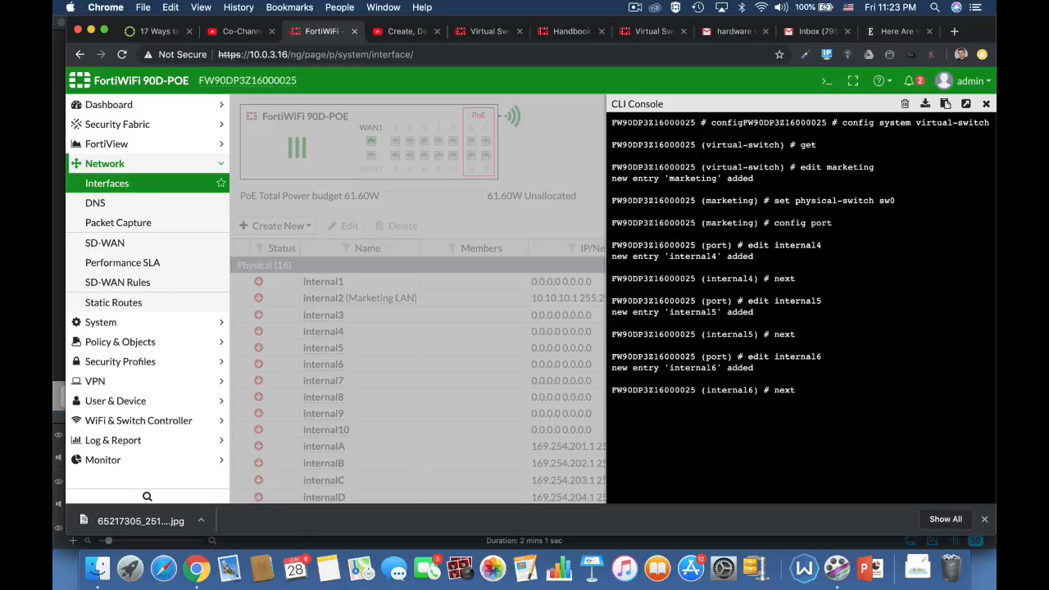
pyautogui.press('Return')
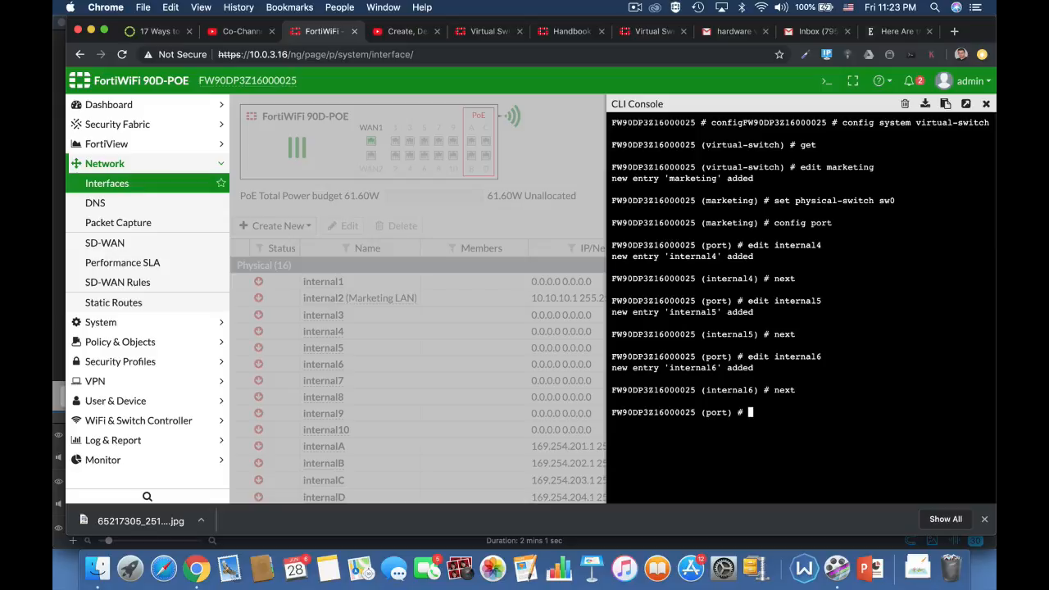
# Save and leave the port and marketing switch configuration levels with end.
pyautogui.write('end')
pyautogui.press('Return')
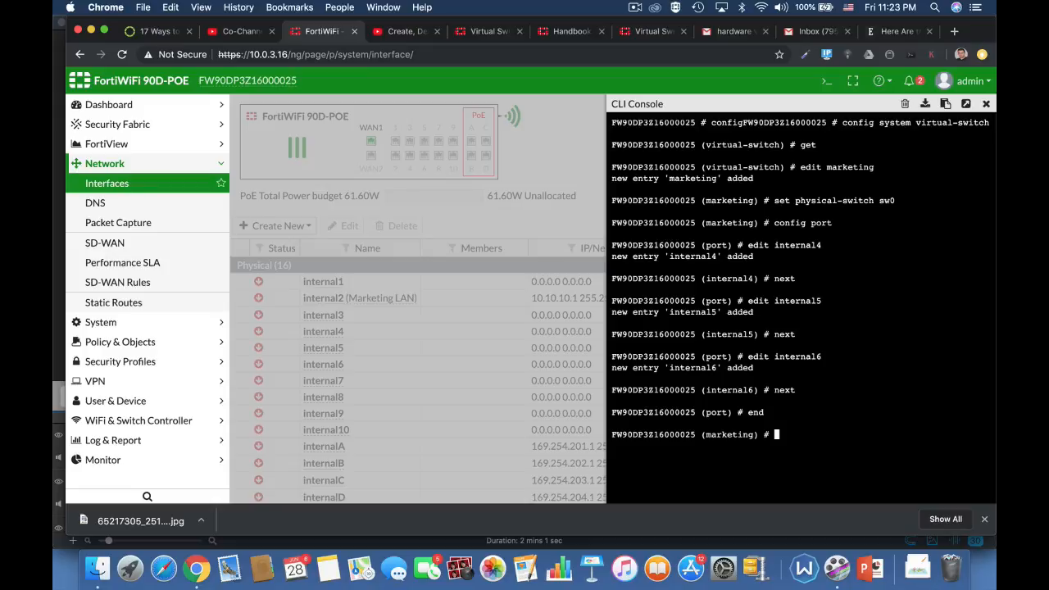
pyautogui.write('end')
pyautogui.press('Return')
# Re-enter config system virtual-switch and list the configured switches with get to check the marketing entry.
pyautogui.write('co')
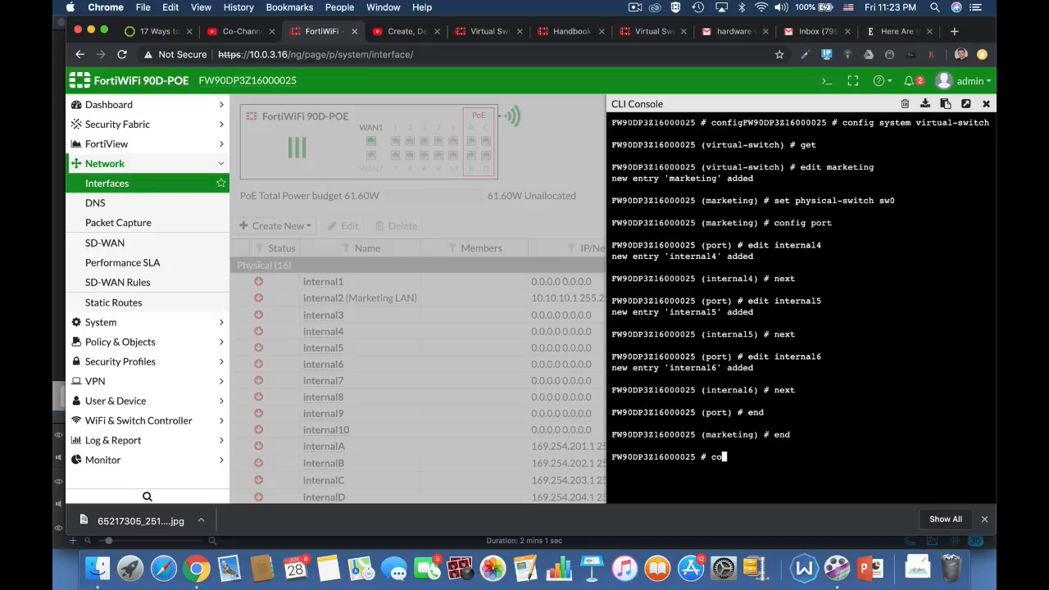
pyautogui.write('nfig system s')
pyautogui.press('Tab')
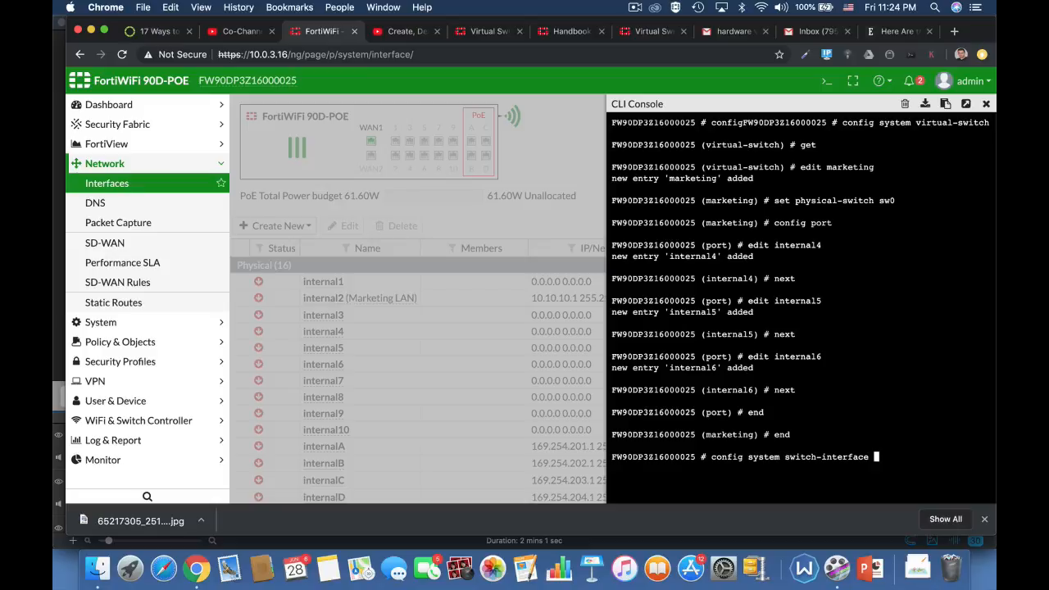
pyautogui.press('BackSpace')
pyautogui.press('BackSpace')
pyautogui.press('BackSpace')
pyautogui.press('BackSpace')
pyautogui.press('BackSpace')
pyautogui.press('BackSpace')
pyautogui.press('BackSpace')
pyautogui.press('BackSpace')
pyautogui.press('BackSpace')
pyautogui.press('BackSpace')
pyautogui.press('BackSpace')
pyautogui.press('BackSpace')
pyautogui.press('BackSpace')
pyautogui.press('BackSpace')
pyautogui.press('BackSpace')
pyautogui.press('BackSpace')
pyautogui.press('BackSpace')
pyautogui.write('rtual-switch')
pyautogui.press('Return')
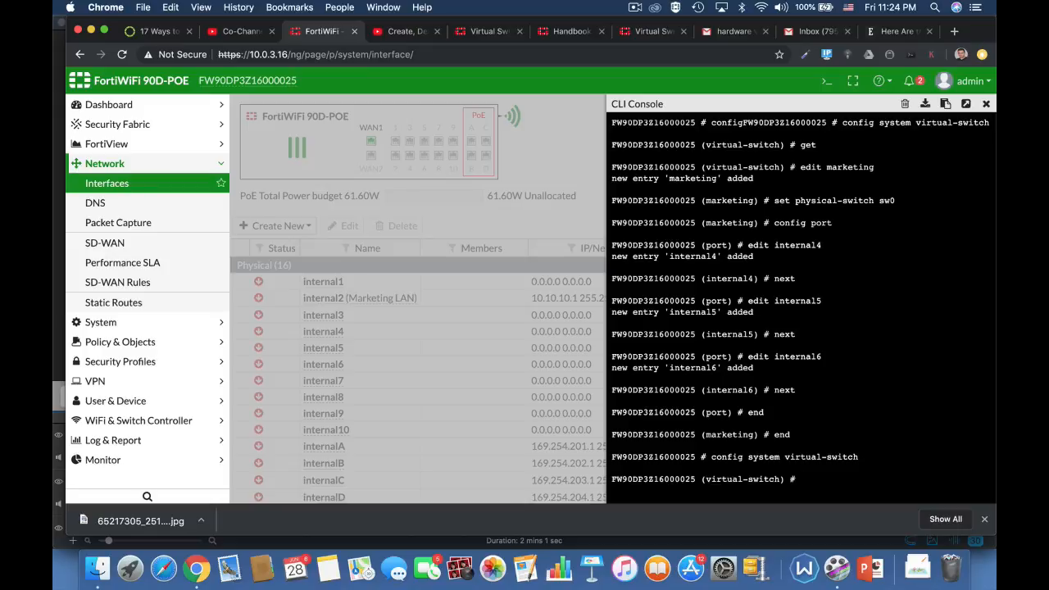
pyautogui.write('get')
pyautogui.press('Return')
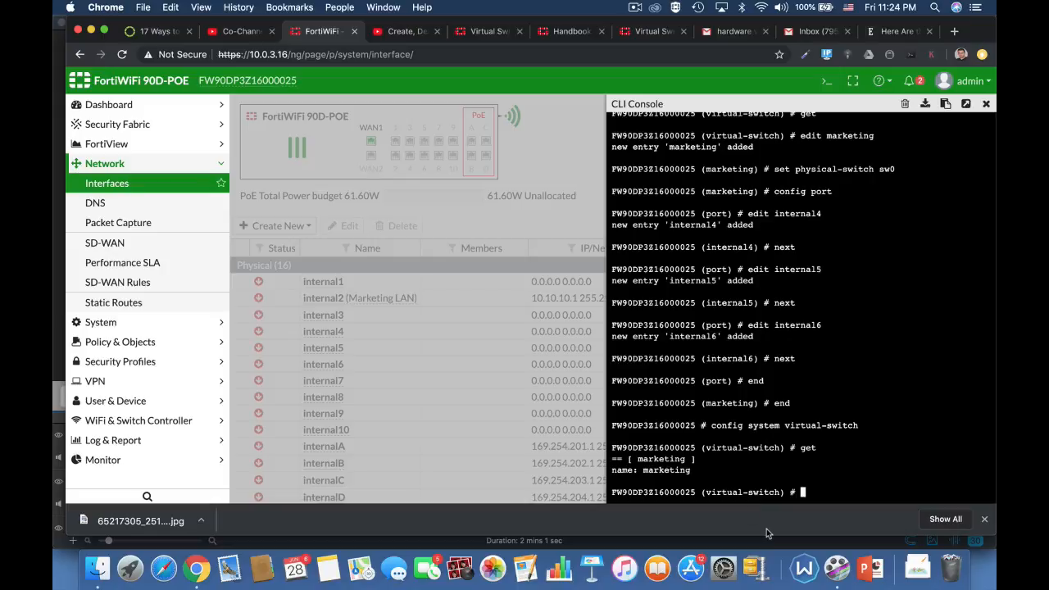
# Leave the virtual-switch configuration with end and close the CLI console.
pyautogui.write('end')
pyautogui.press('Return')
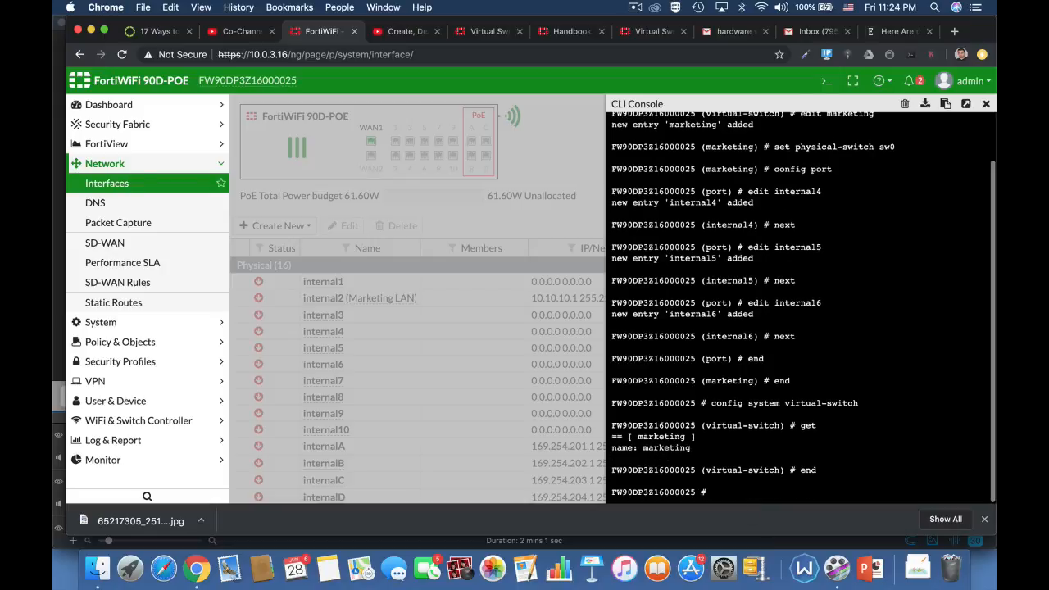
pyautogui.write('end')
pyautogui.press('Return')
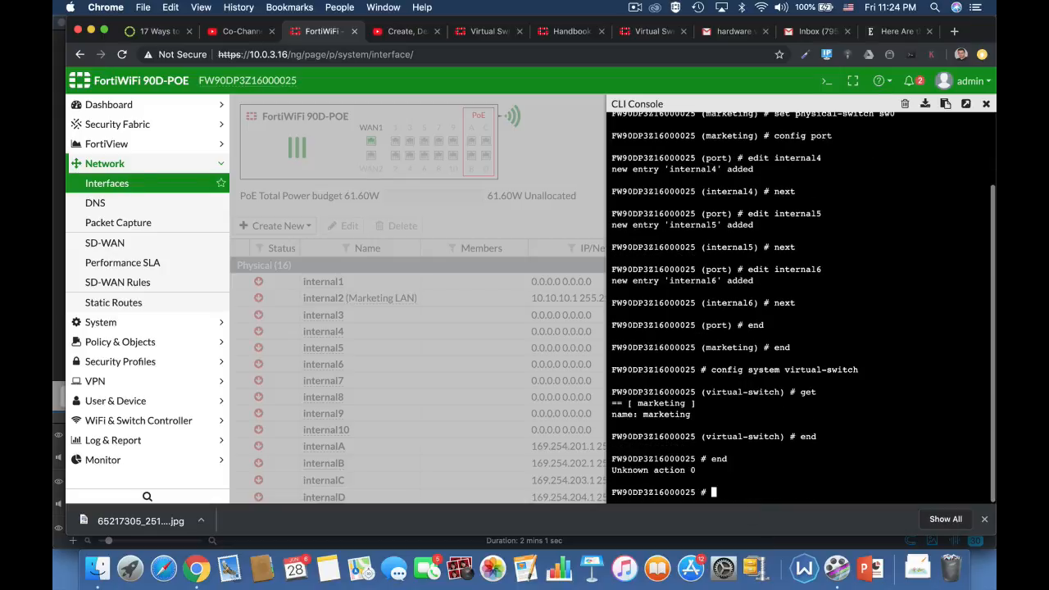
pyautogui.click(986, 105)
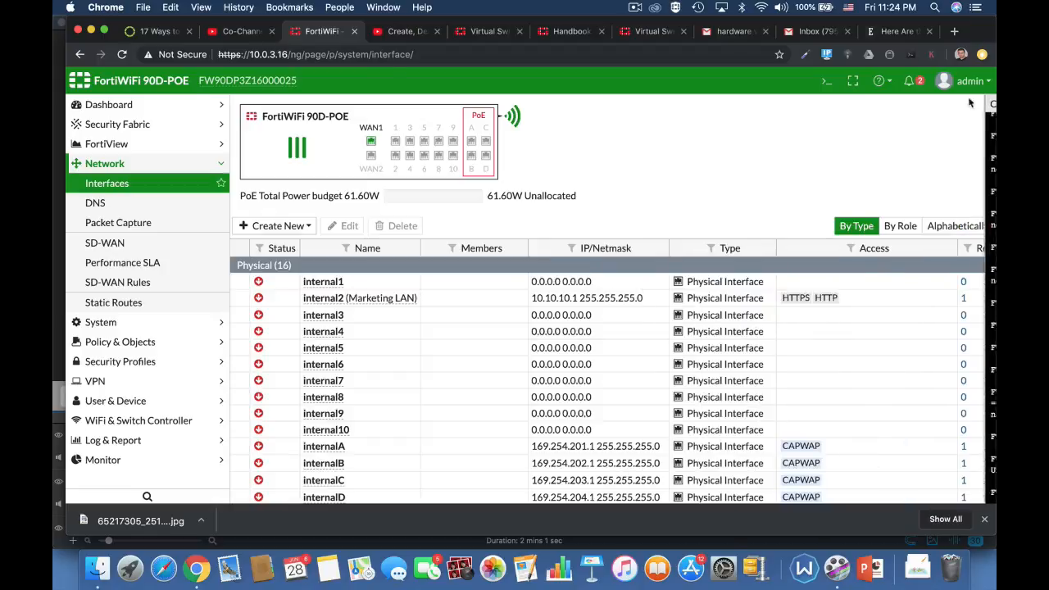
# Reload the interfaces page and open the marketing hardware switch for editing.
pyautogui.click(362, 55)
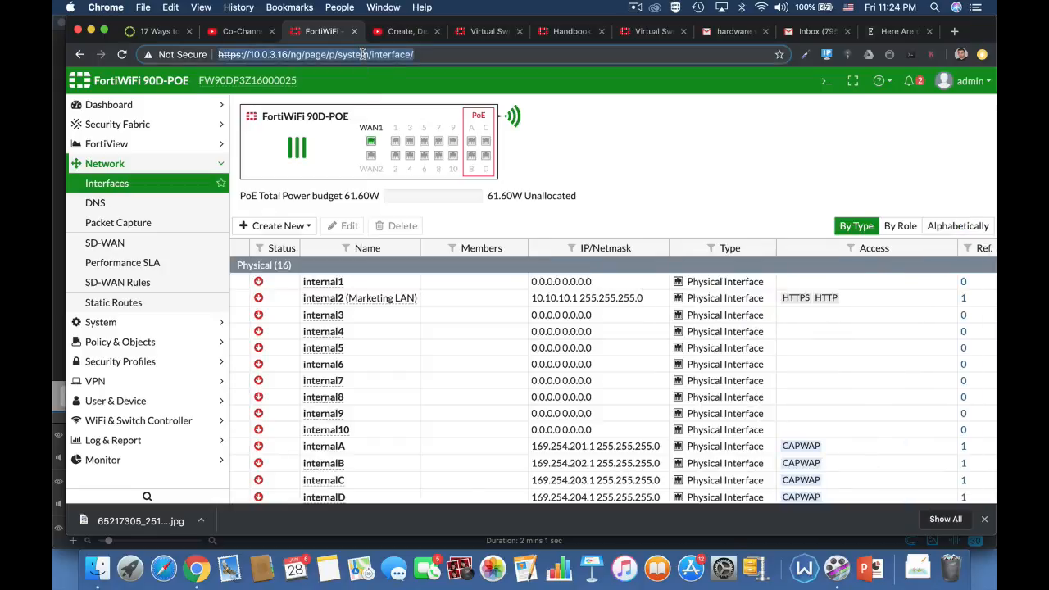
pyautogui.press('Return')
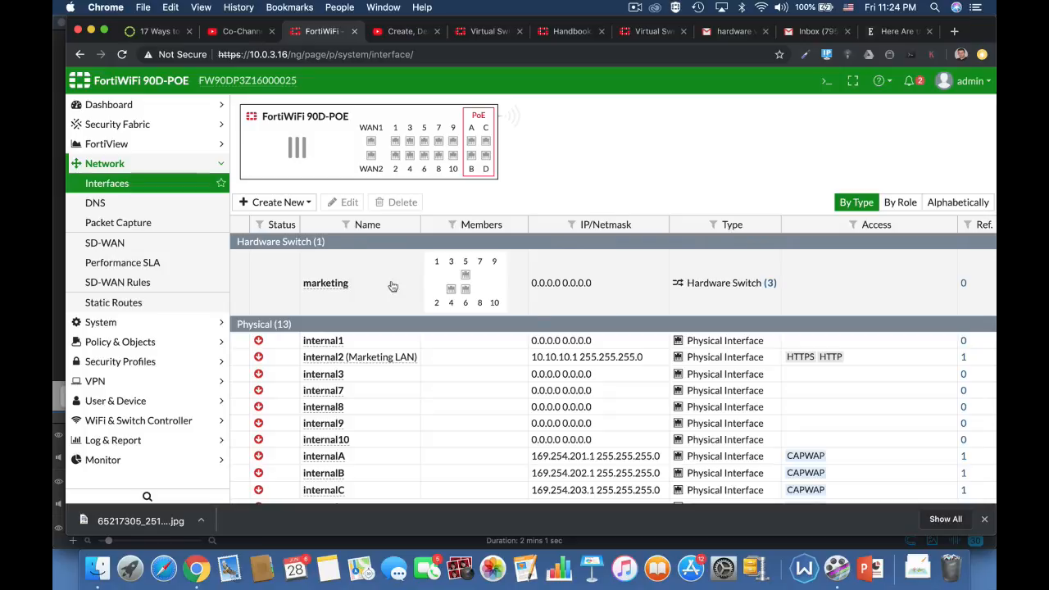
pyautogui.click(336, 298)
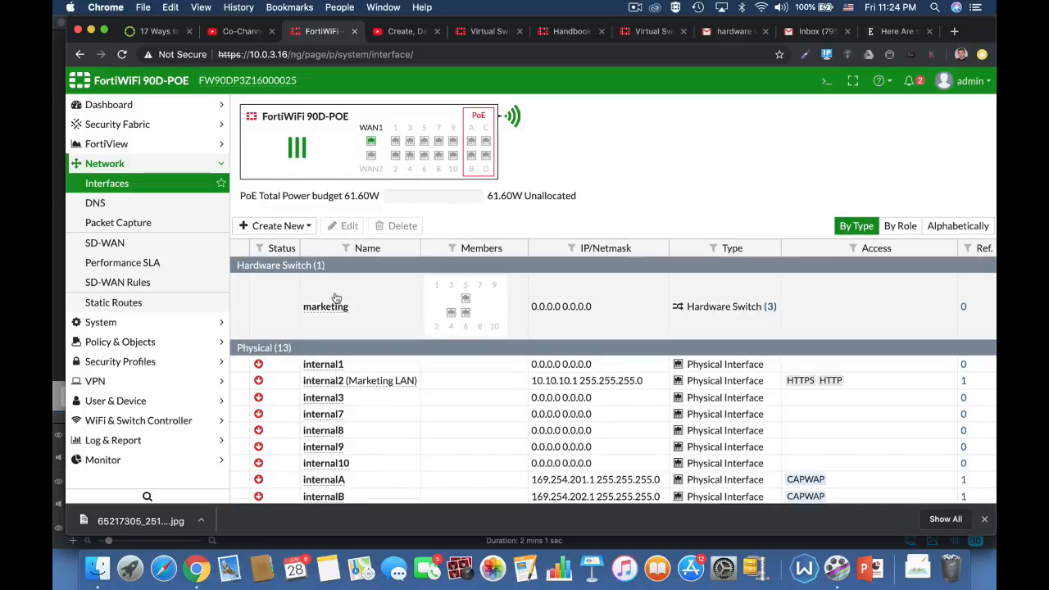
pyautogui.click(344, 225)
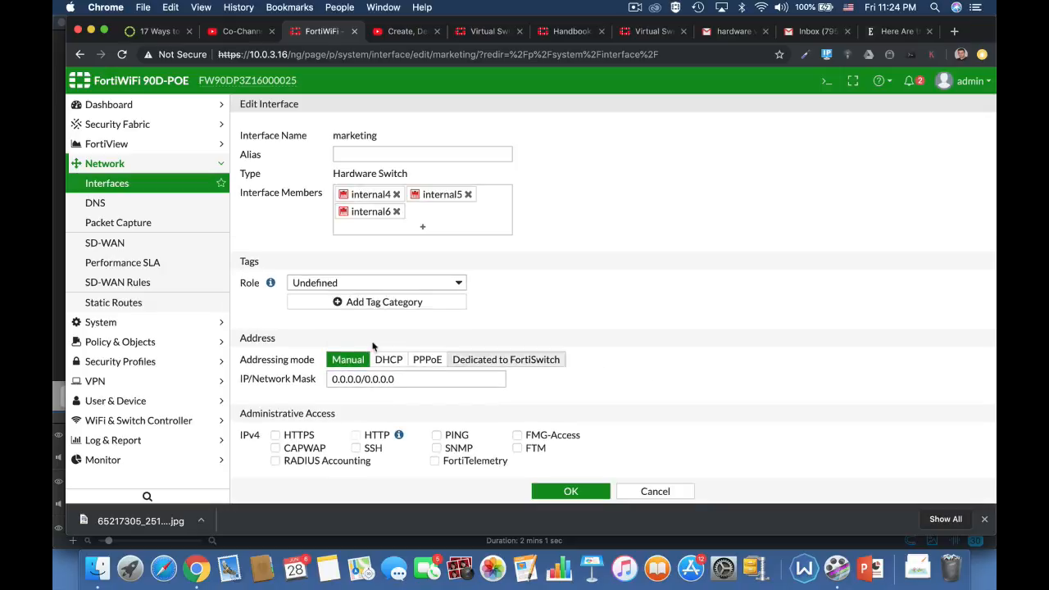
# Set the marketing interface's alias to lan2 and its role to LAN.
pyautogui.click(444, 154)
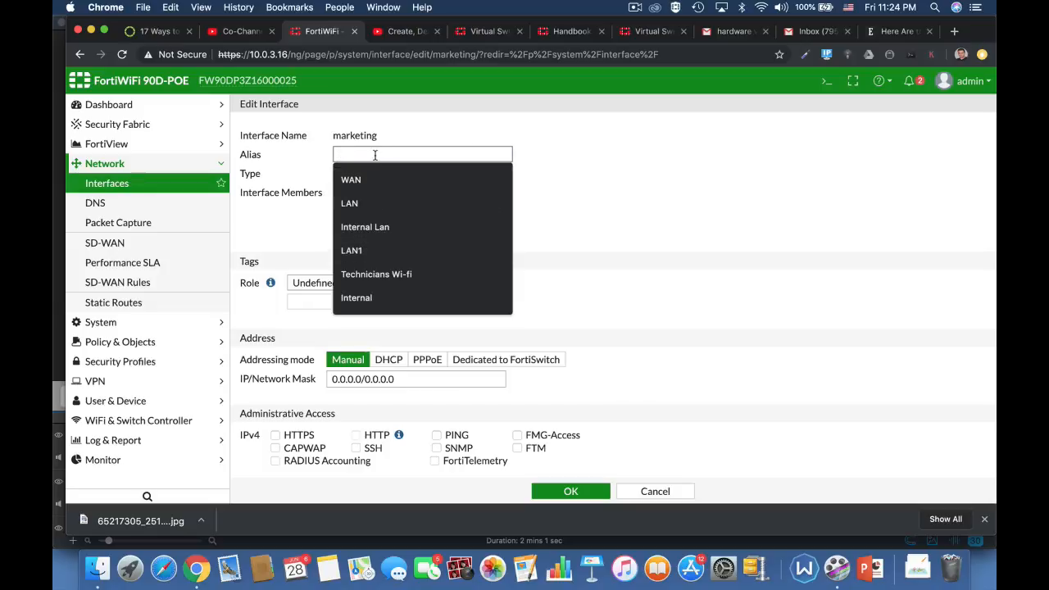
pyautogui.write('lan2')
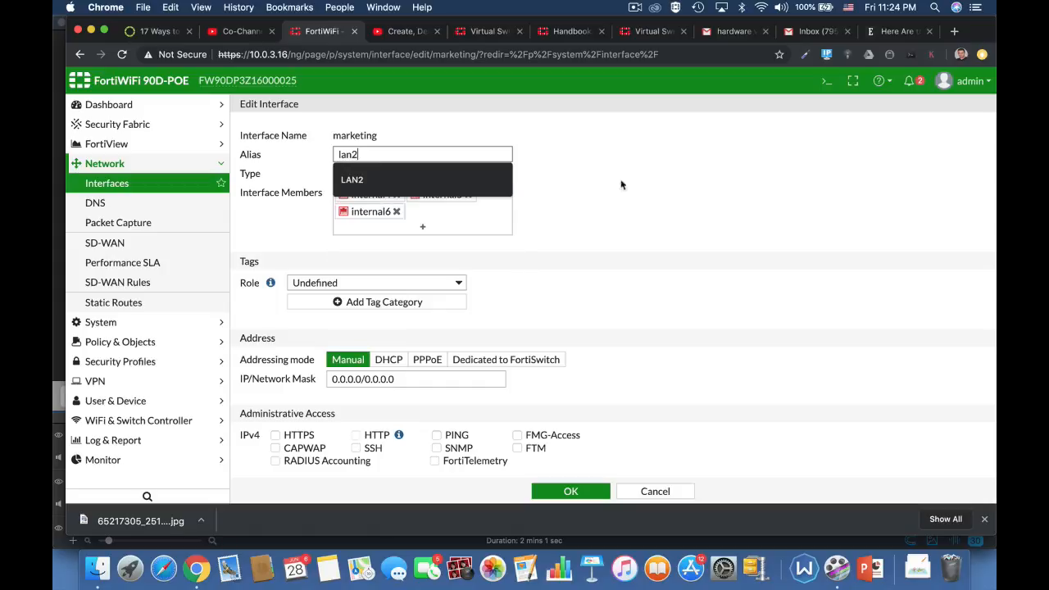
pyautogui.click(599, 202)
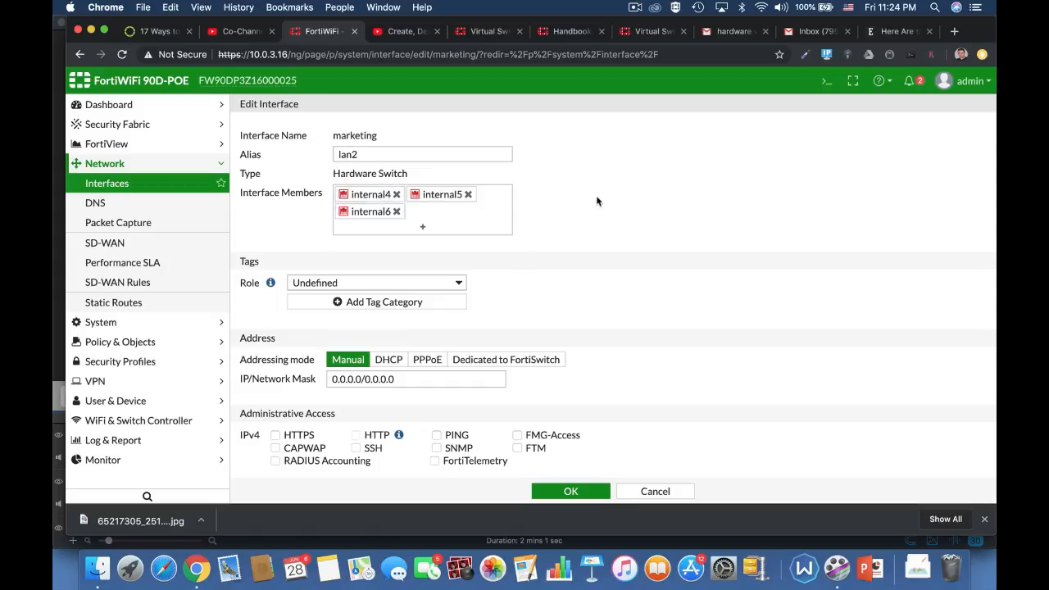
pyautogui.click(443, 285)
pyautogui.click(410, 243)
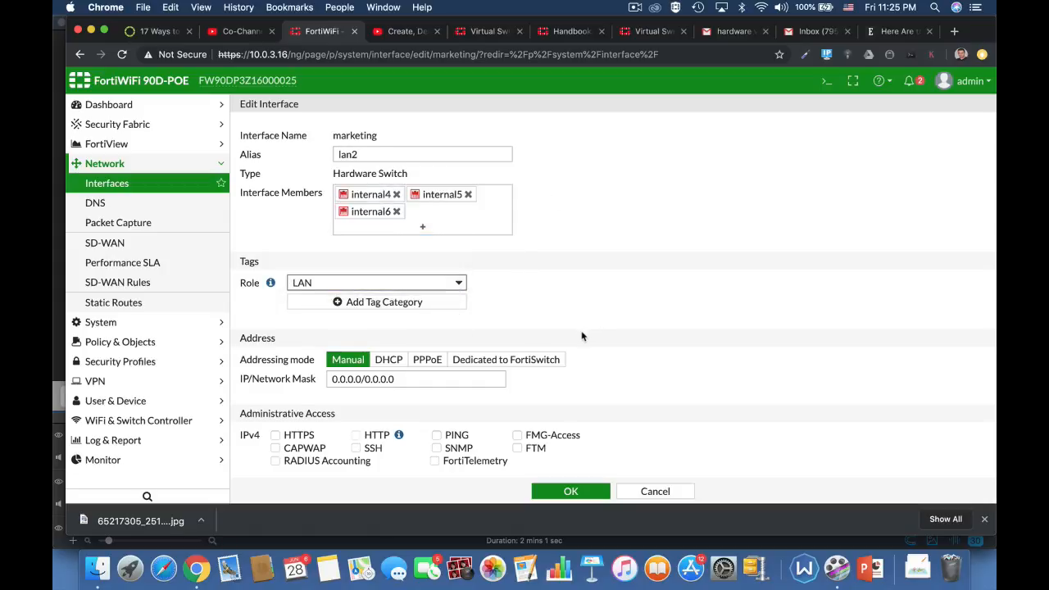
# Set the marketing interface's IP/Network Mask to 10.0.3.17/24.
pyautogui.scroll(-3, 582, 336)
pyautogui.click(400, 255)
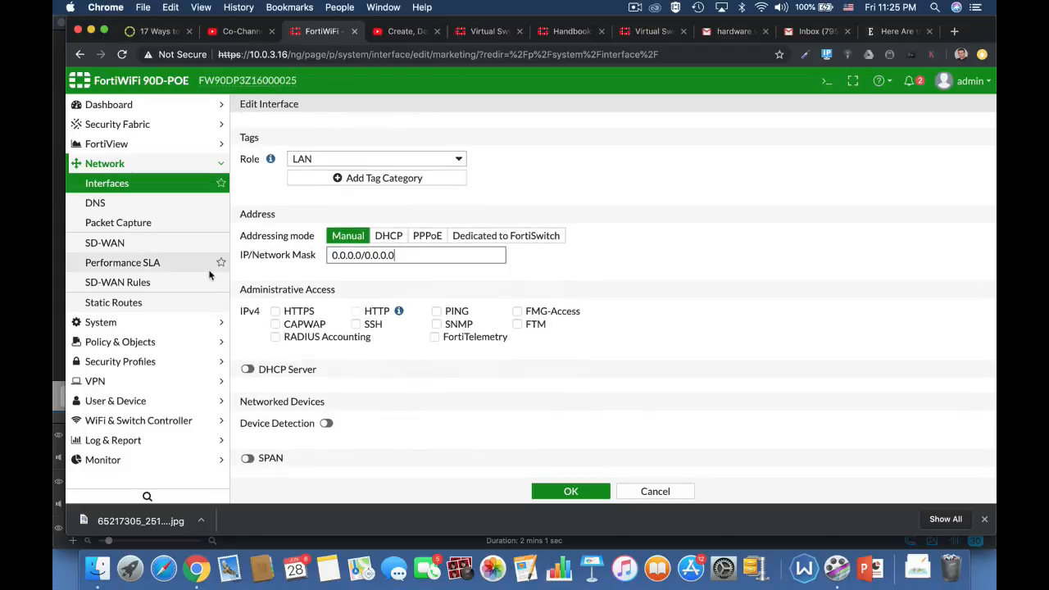
pyautogui.moveTo(409, 255); pyautogui.dragTo(312, 259)
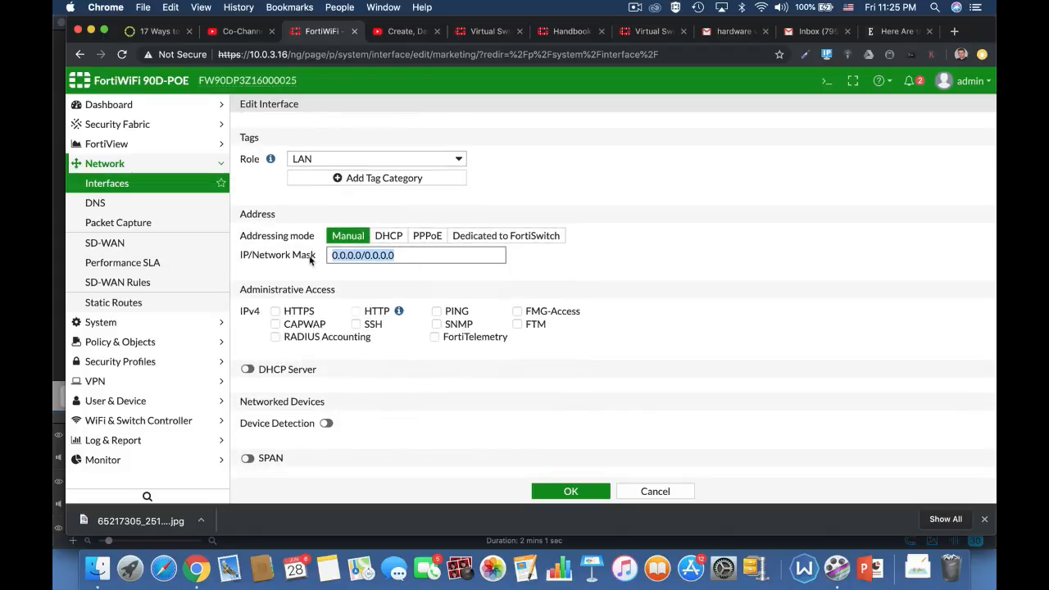
pyautogui.write('10.0.')
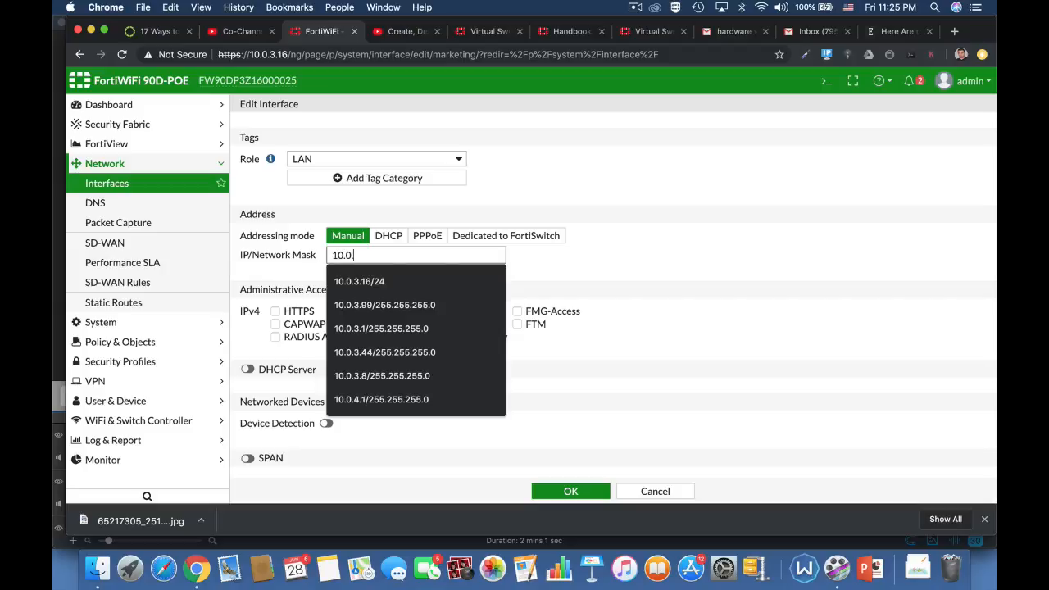
pyautogui.write('3.17/24')
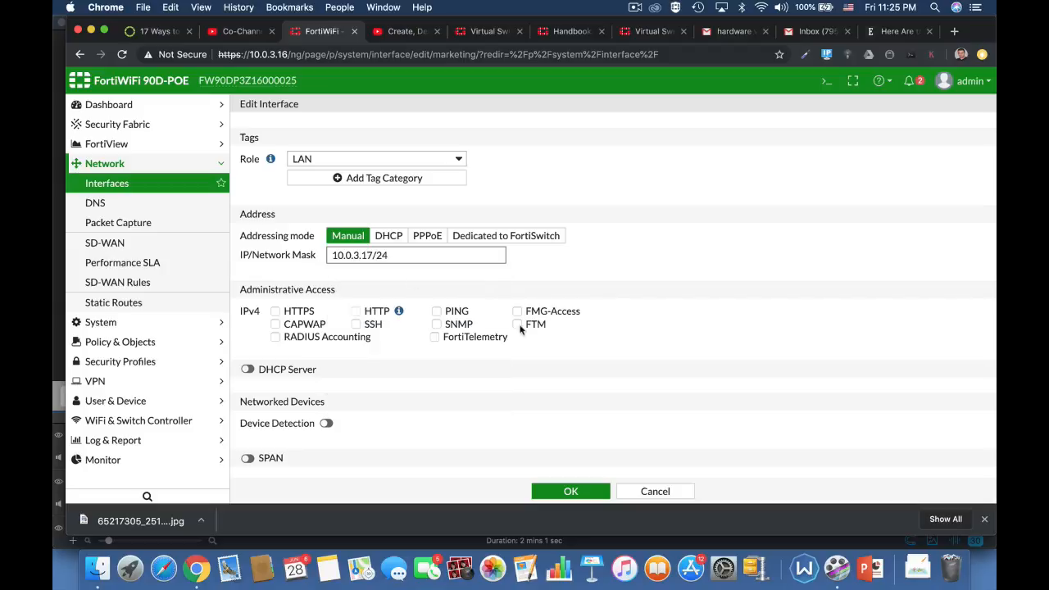
# Change the marketing interface's IP/Network Mask to 10.0.4.17/24.
pyautogui.click(696, 346)
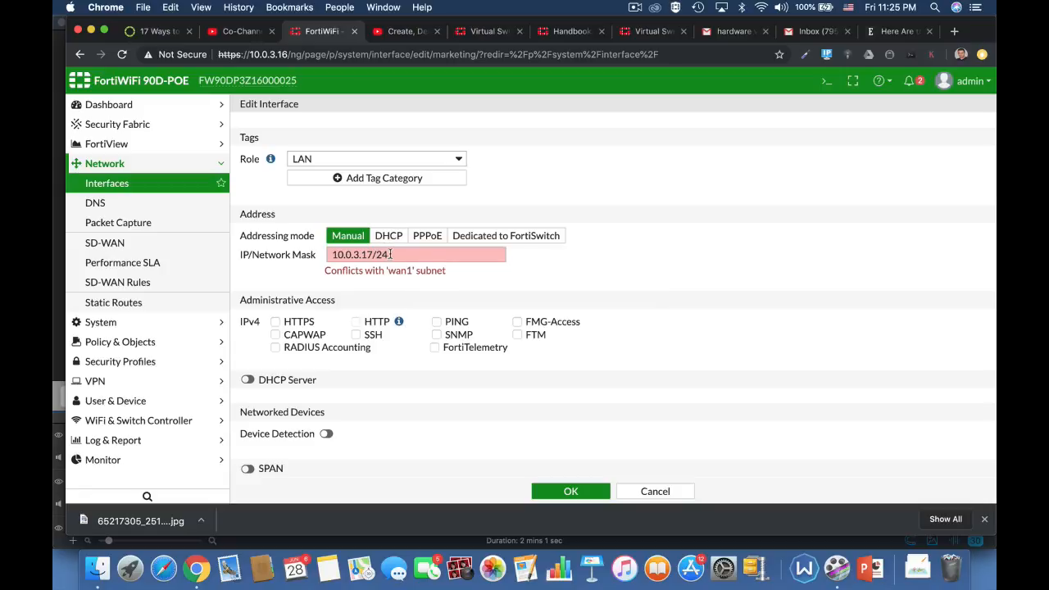
pyautogui.moveTo(390, 254); pyautogui.dragTo(261, 257)
pyautogui.write('10')
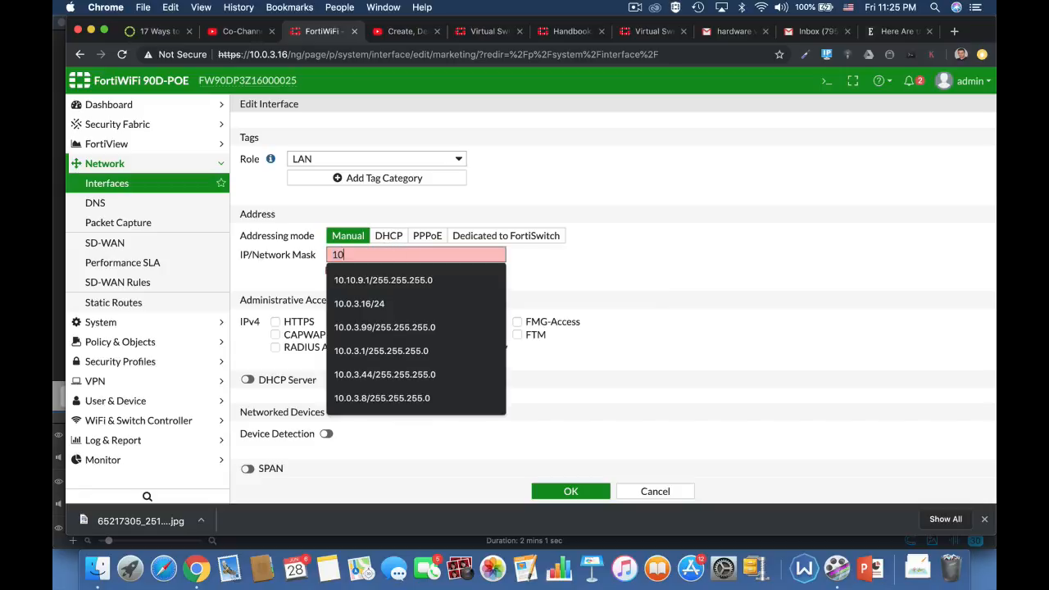
pyautogui.write('.0.4.1')
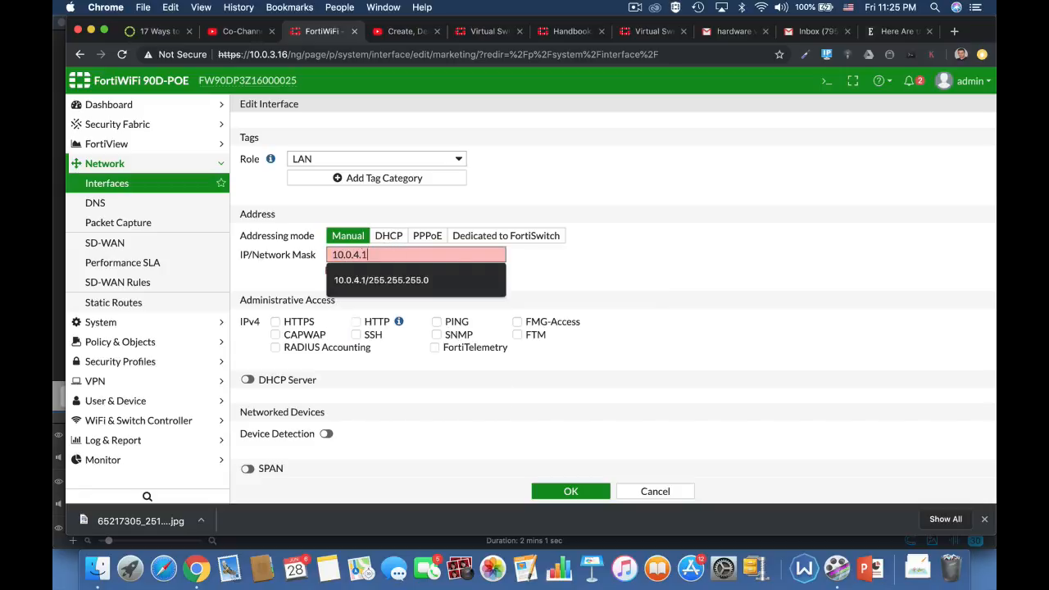
pyautogui.write('7/24')
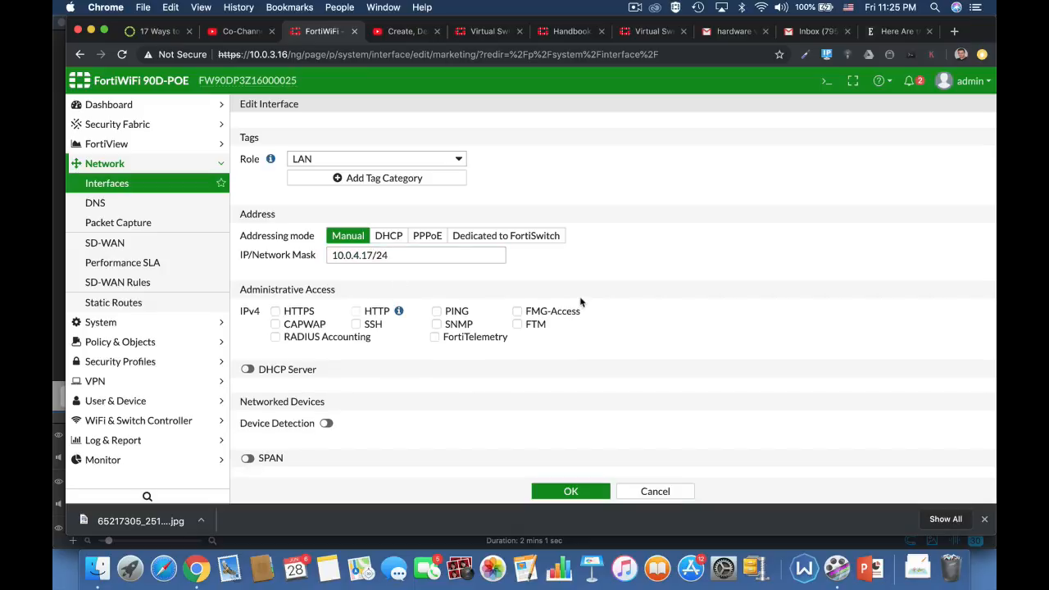
# Allow HTTPS, HTTP and PING administrative access on the marketing interface and enable its DHCP server.
pyautogui.click(284, 314)
pyautogui.click(247, 369)
pyautogui.scroll(-3, 608, 422)
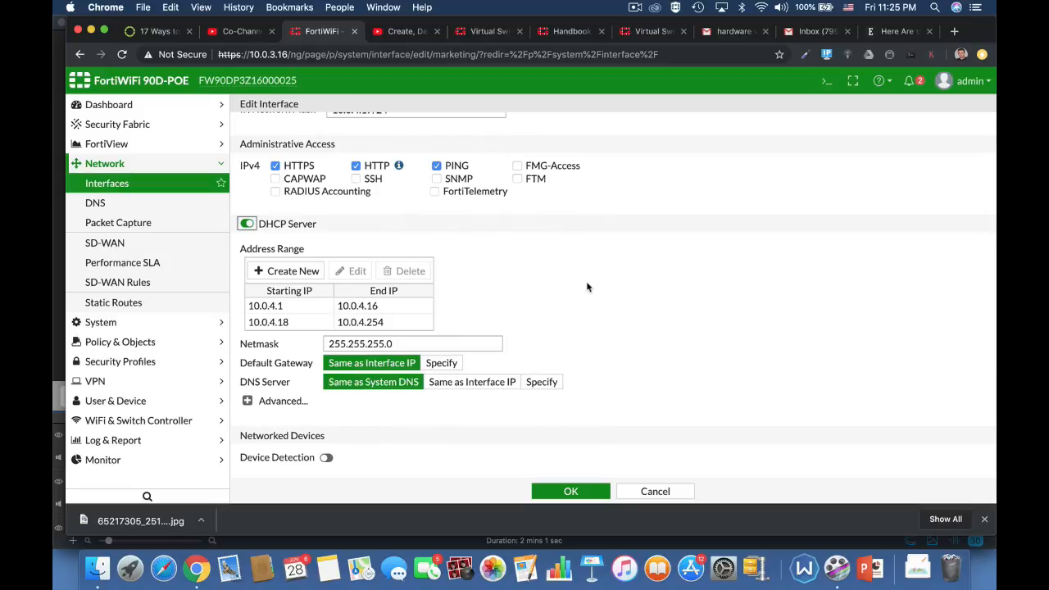
pyautogui.scroll(3, 644, 244)
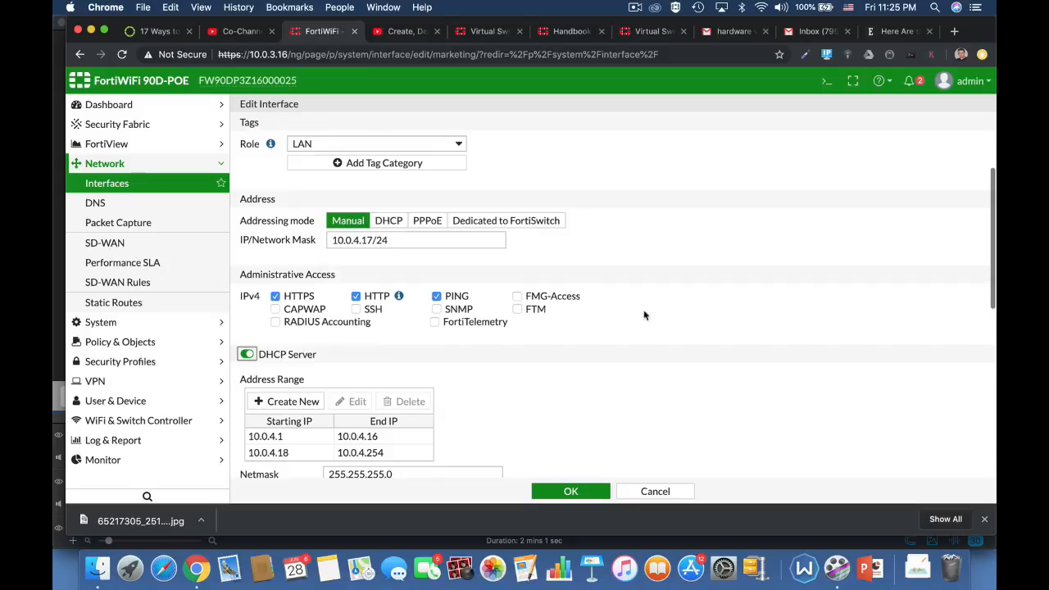
pyautogui.scroll(-3, 678, 365)
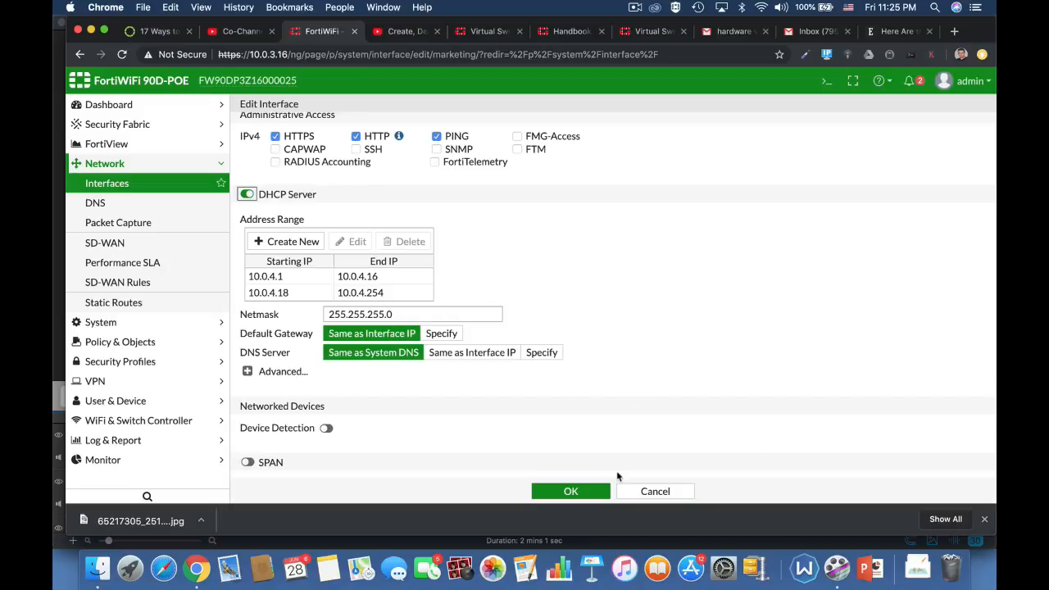
# Enable device detection for the marketing interface and save the interface settings.
pyautogui.click(326, 427)
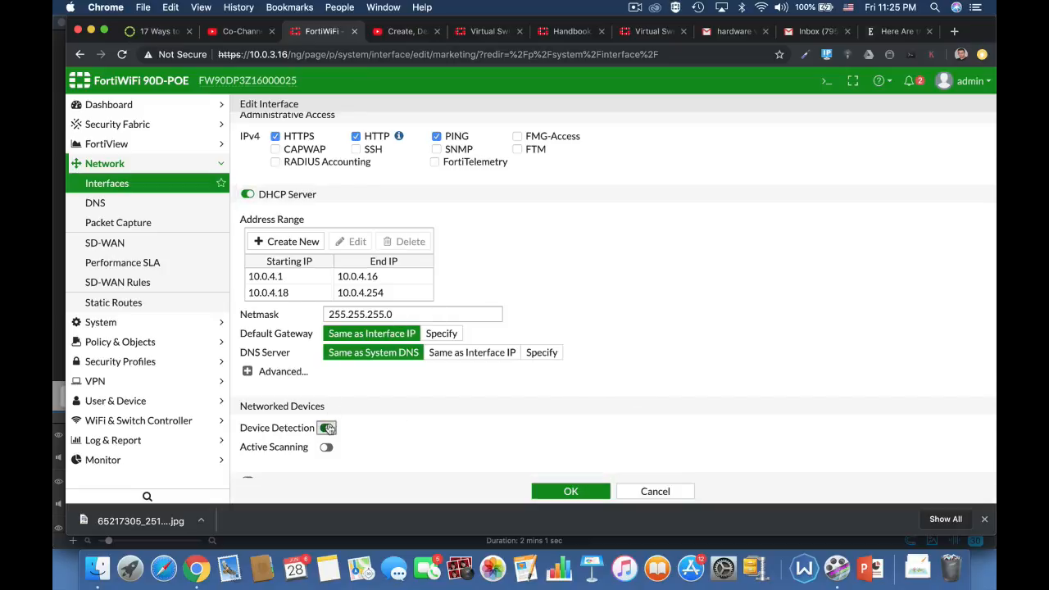
pyautogui.scroll(-1, 600, 450)
pyautogui.scroll(-3, 600, 450)
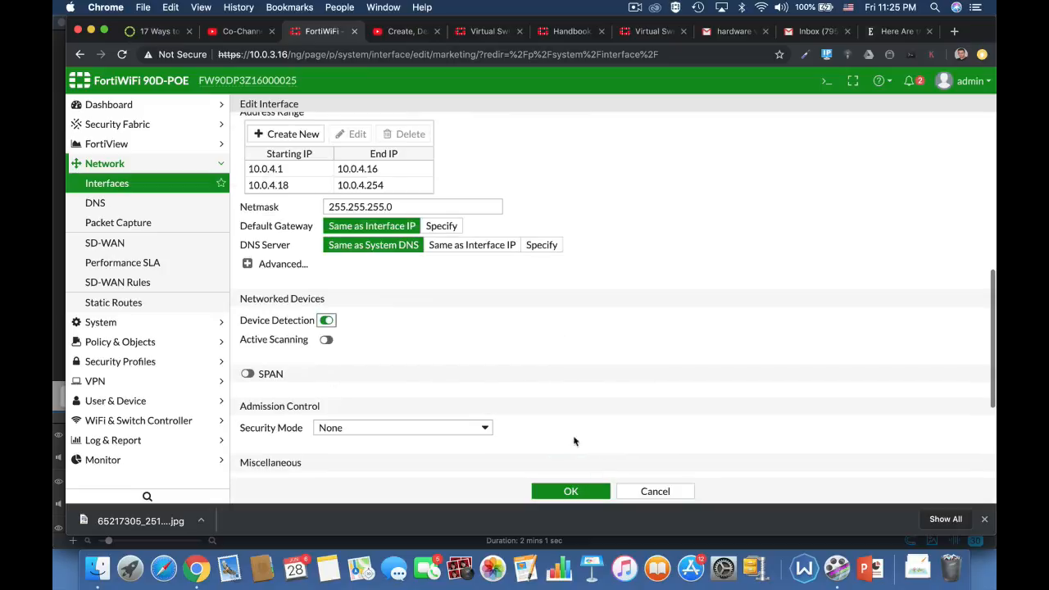
pyautogui.click(567, 494)
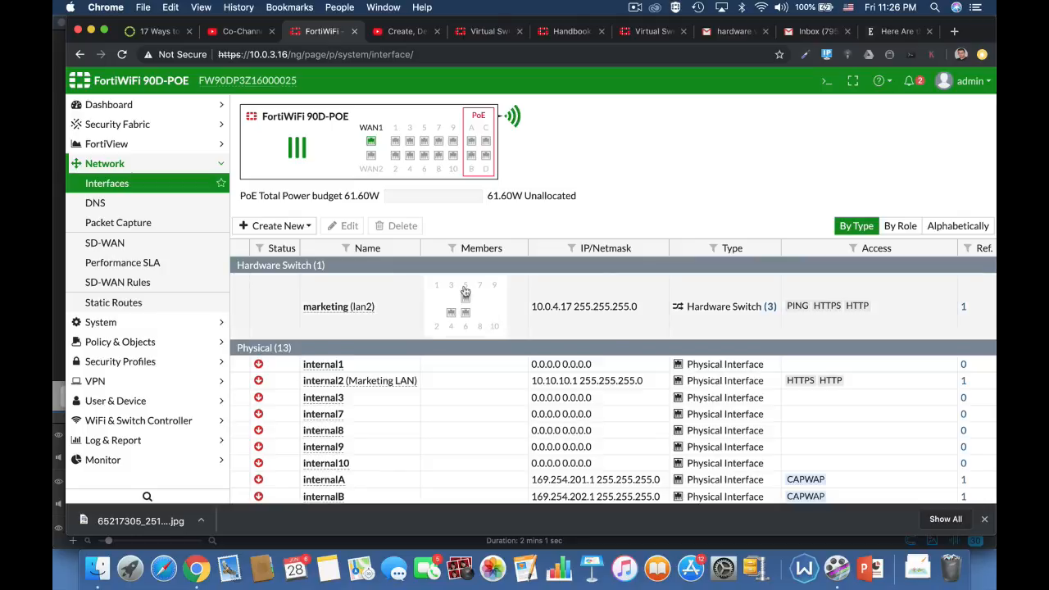
pyautogui.moveTo(441, 305)
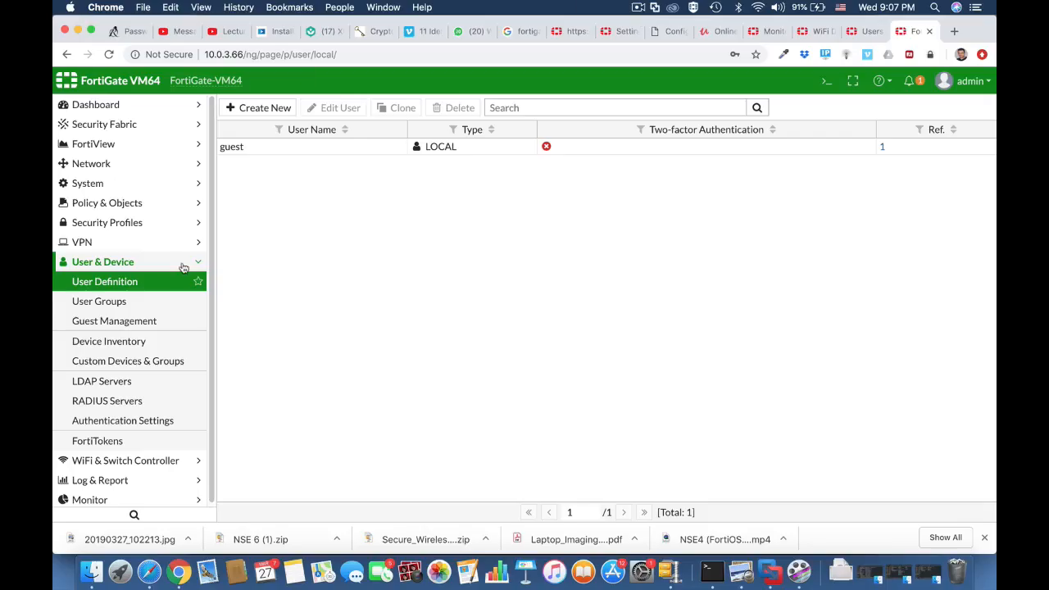
# Review the local user definitions and the user groups on the FortiGate VM64, ending on the user definitions.
pyautogui.click(171, 271)
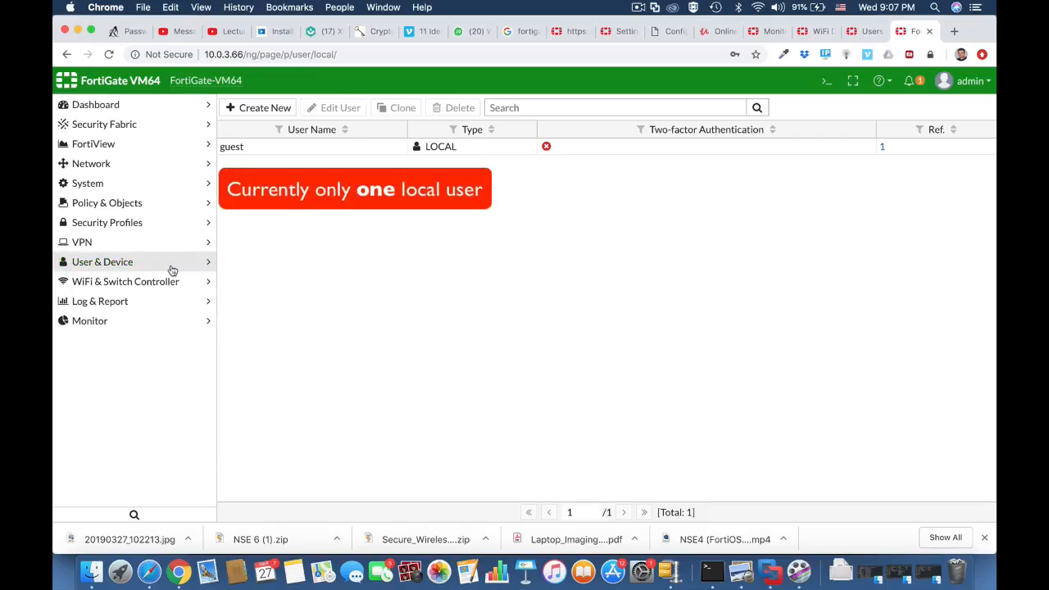
pyautogui.click(171, 270)
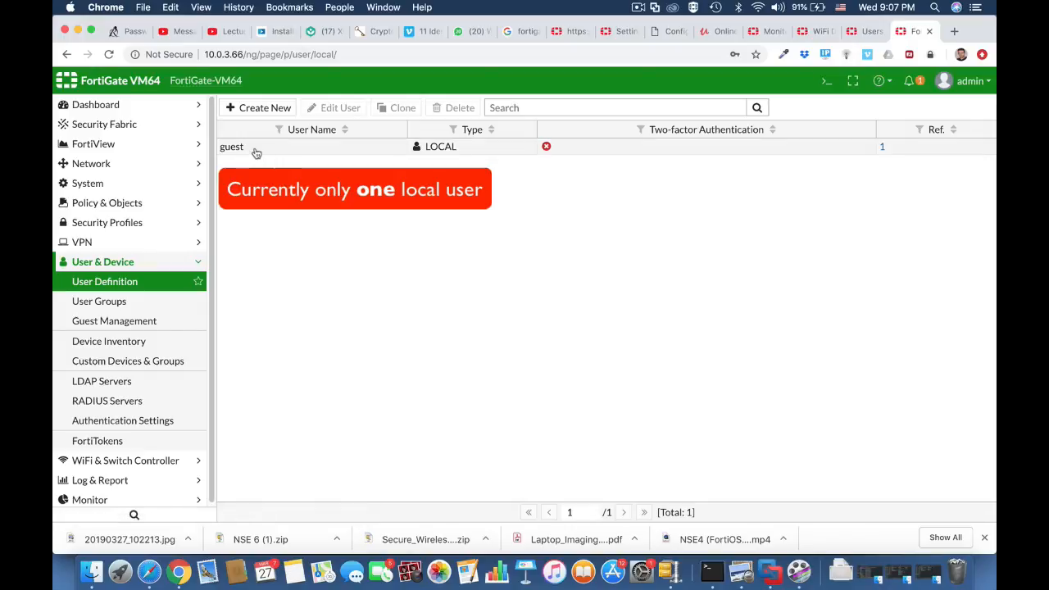
pyautogui.click(156, 303)
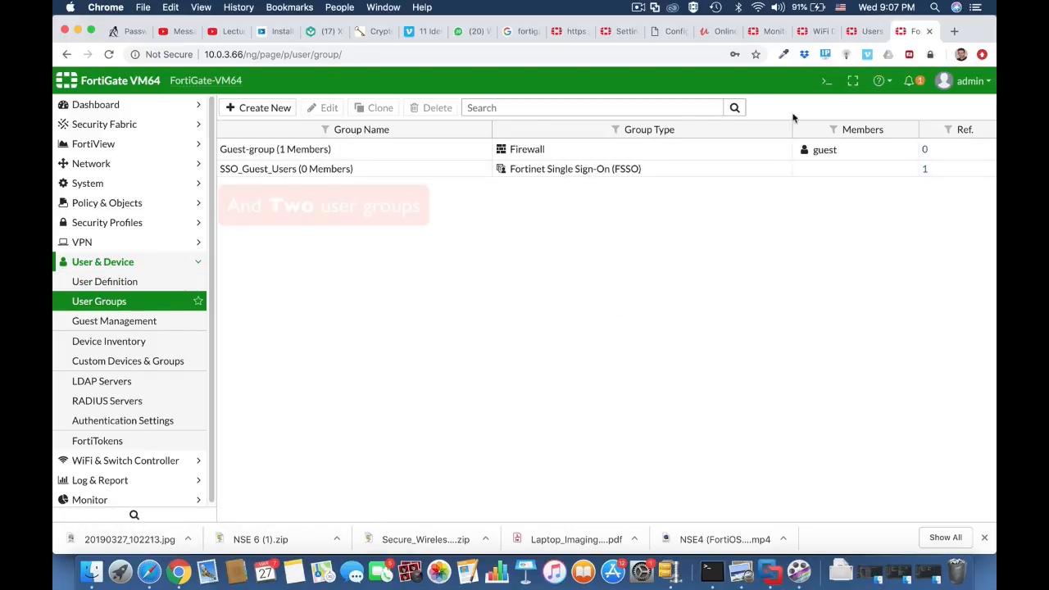
pyautogui.click(129, 281)
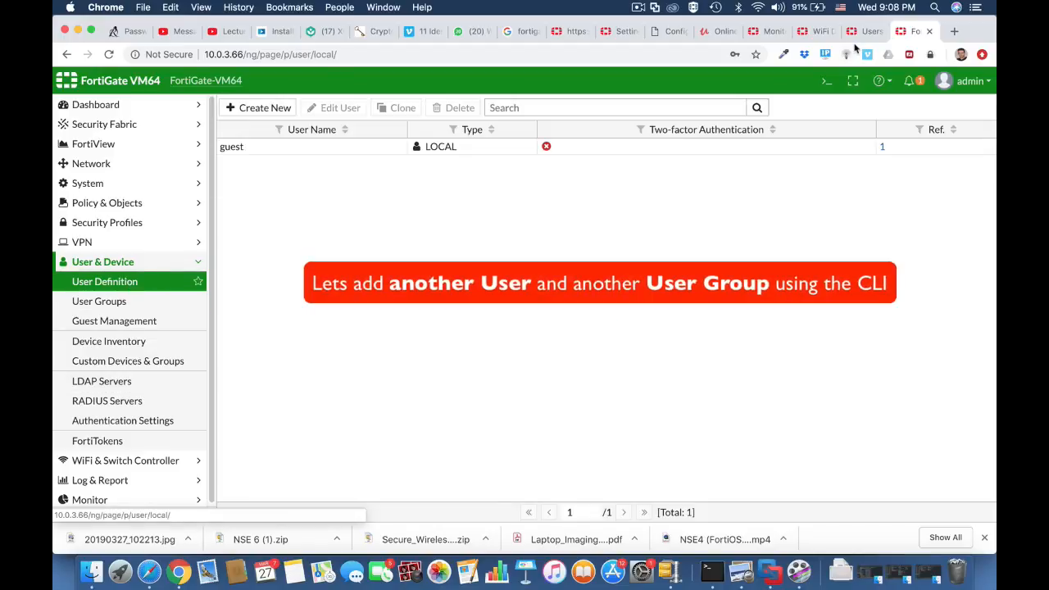
# Open the CLI console and enter local user configuration with config user local.
pyautogui.click(825, 86)
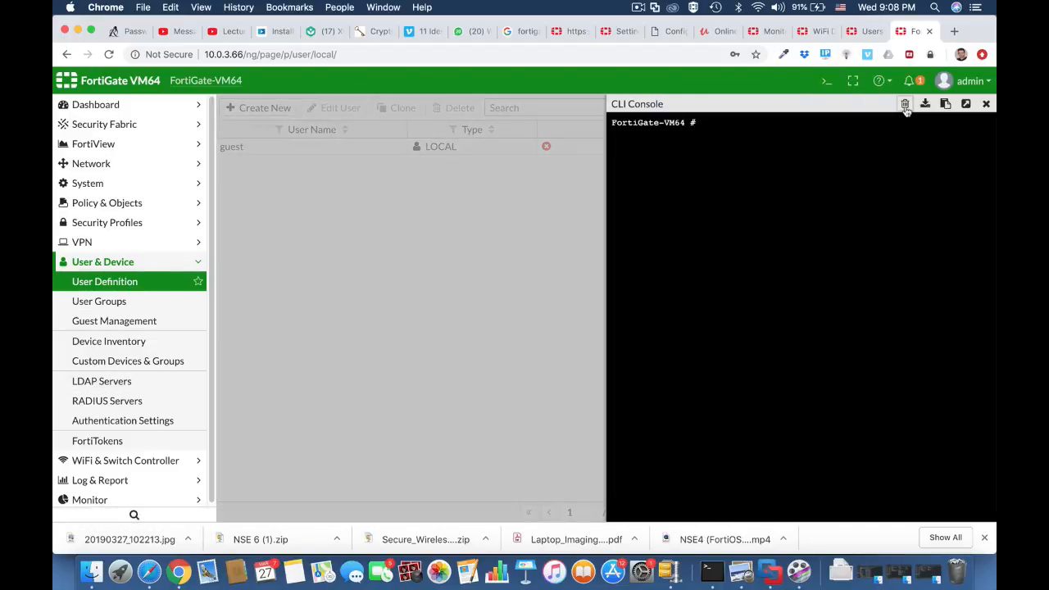
pyautogui.write('config user local')
pyautogui.press('Return')
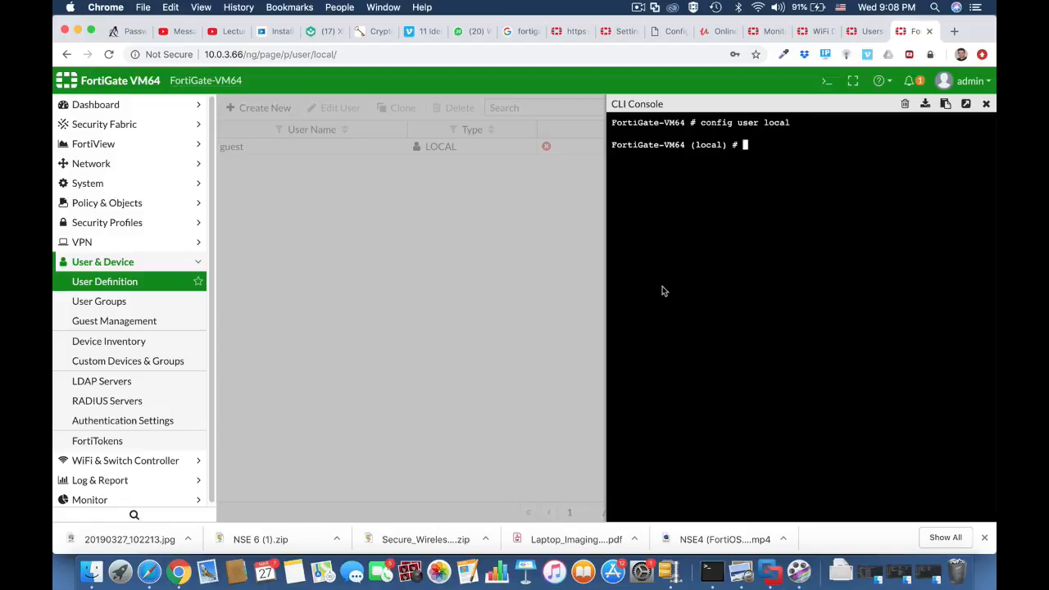
# Create a local user entry named testuser1 with the edit command.
pyautogui.write('edit testuser1')
pyautogui.press('Return')
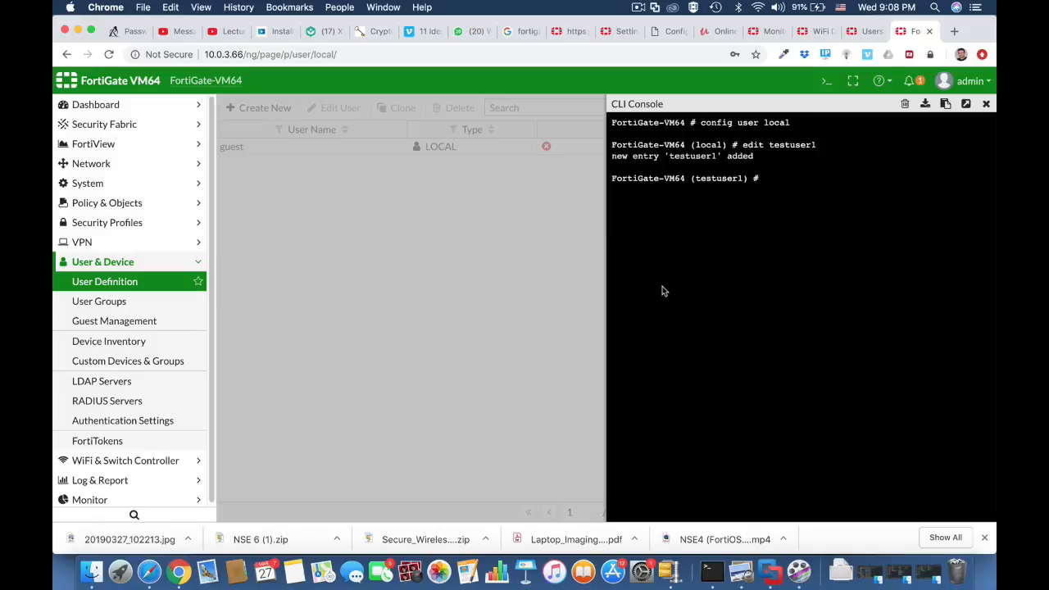
# Set testuser1's authentication type to password.
pyautogui.write('set type password')
pyautogui.press('Return')
# Set testuser1's account password with the set passwd command, enclosing the password in quotation marks.
pyautogui.write('set ')
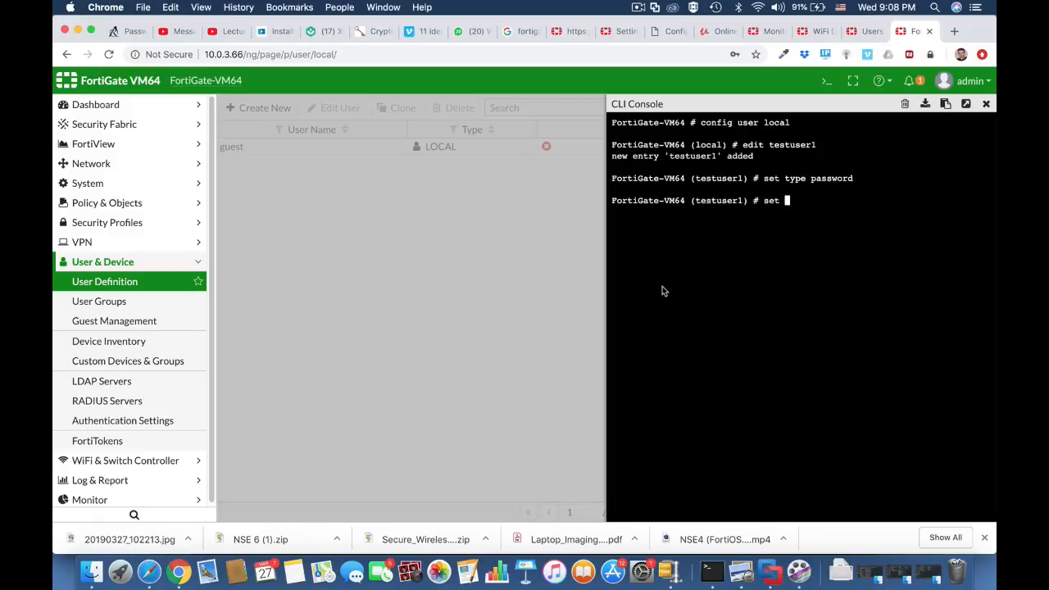
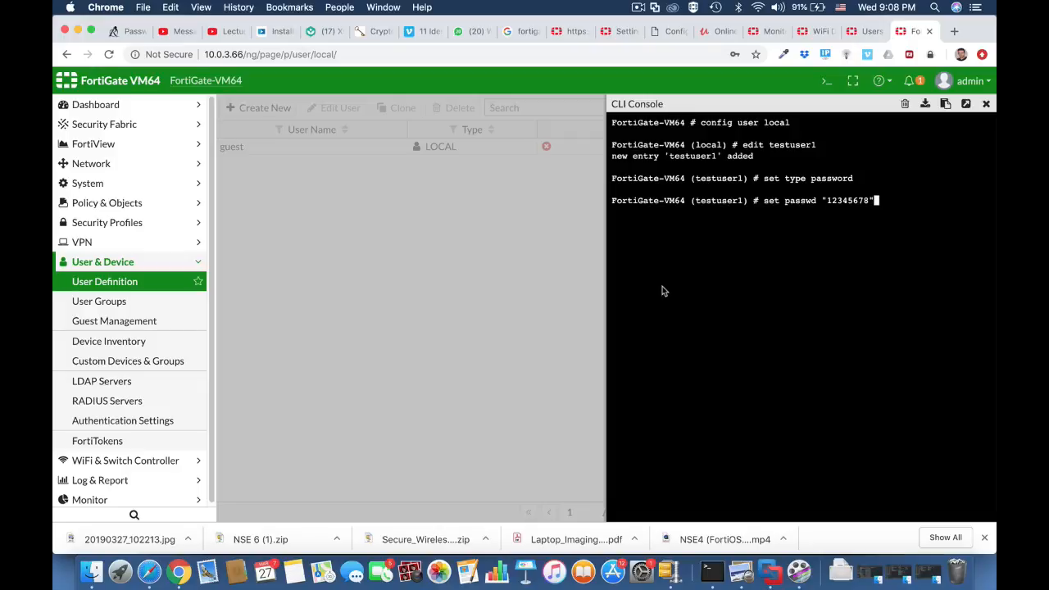
pyautogui.press('Return')
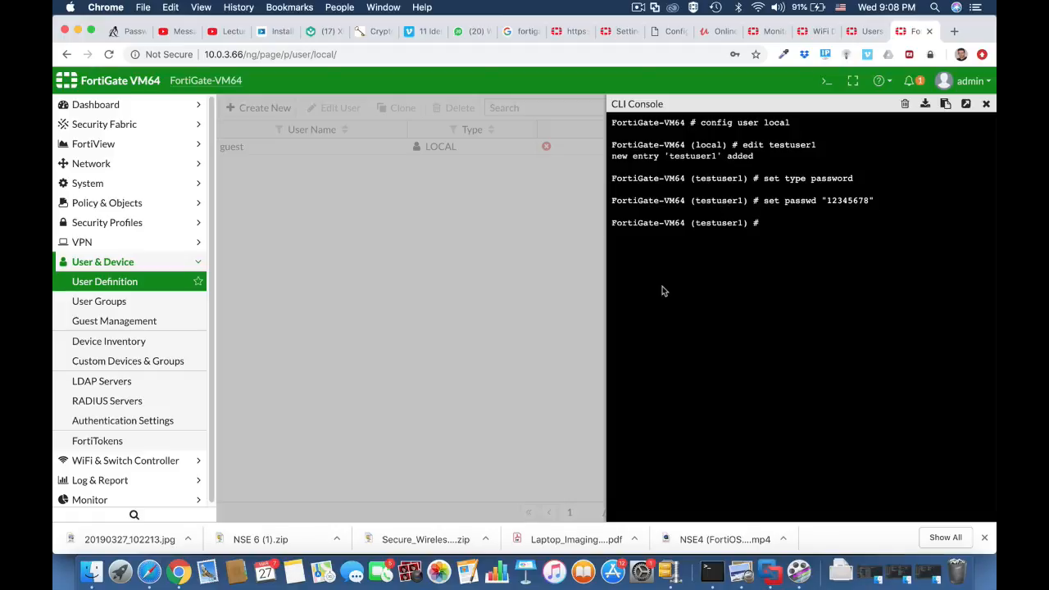
# Save the local user configuration with end and return to the user definitions list.
pyautogui.write('end')
pyautogui.press('Return')
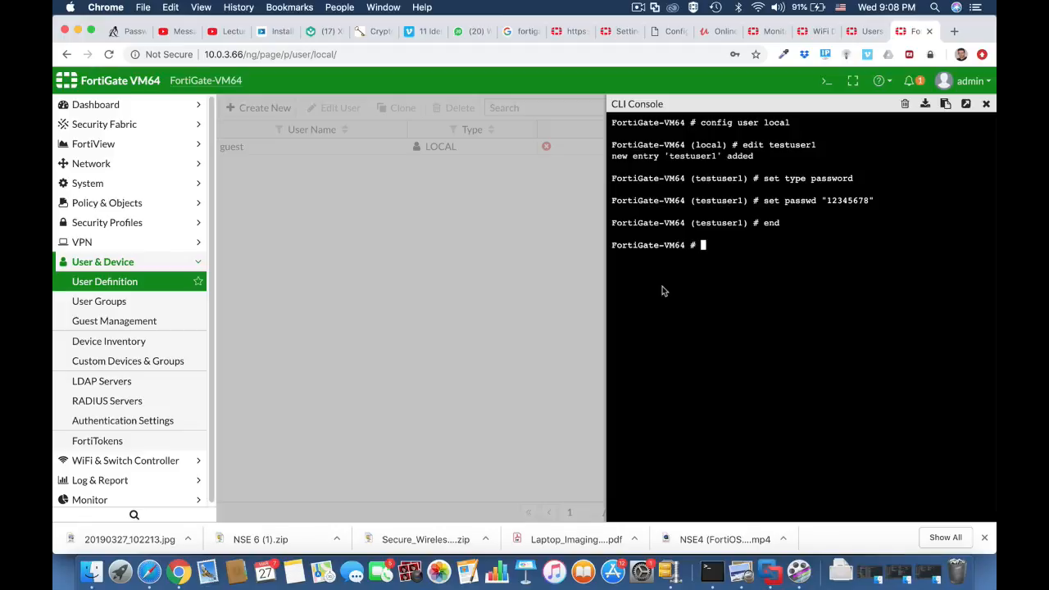
pyautogui.click(175, 287)
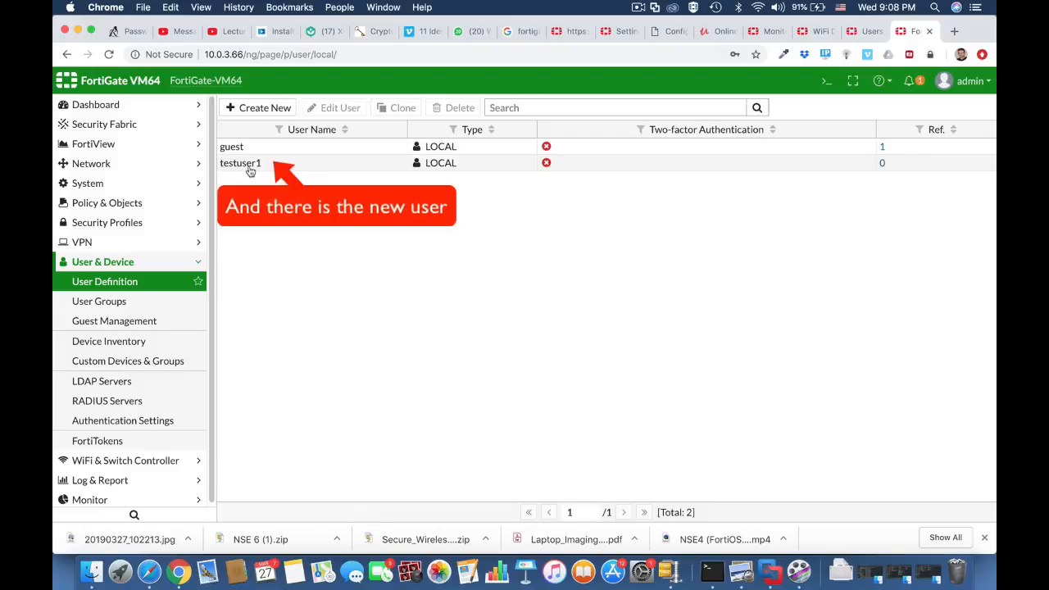
# Go to the user groups page, reopen the CLI console and enter group configuration with config user group.
pyautogui.click(154, 302)
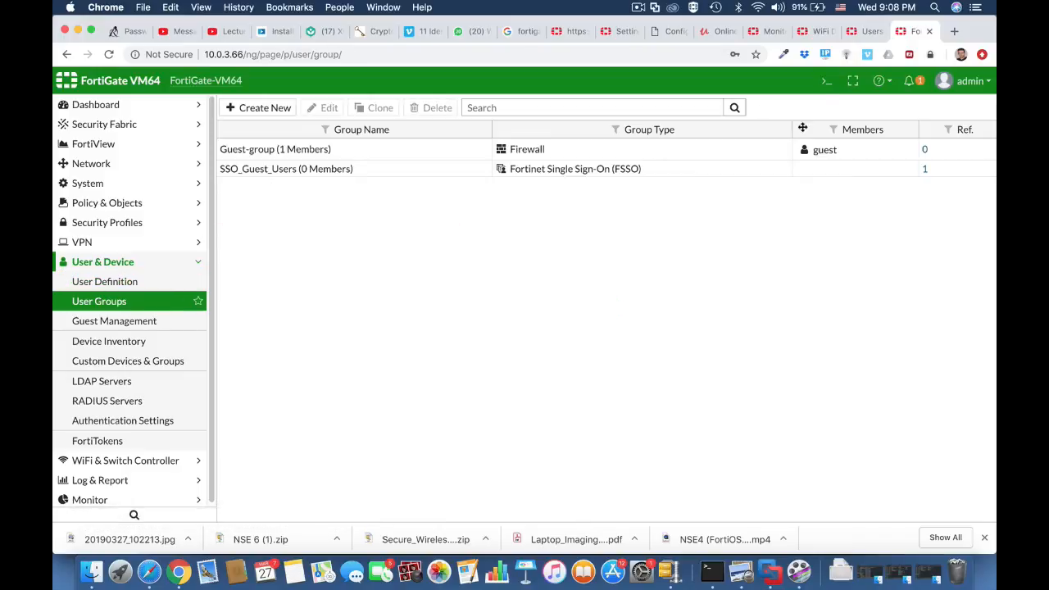
pyautogui.click(828, 85)
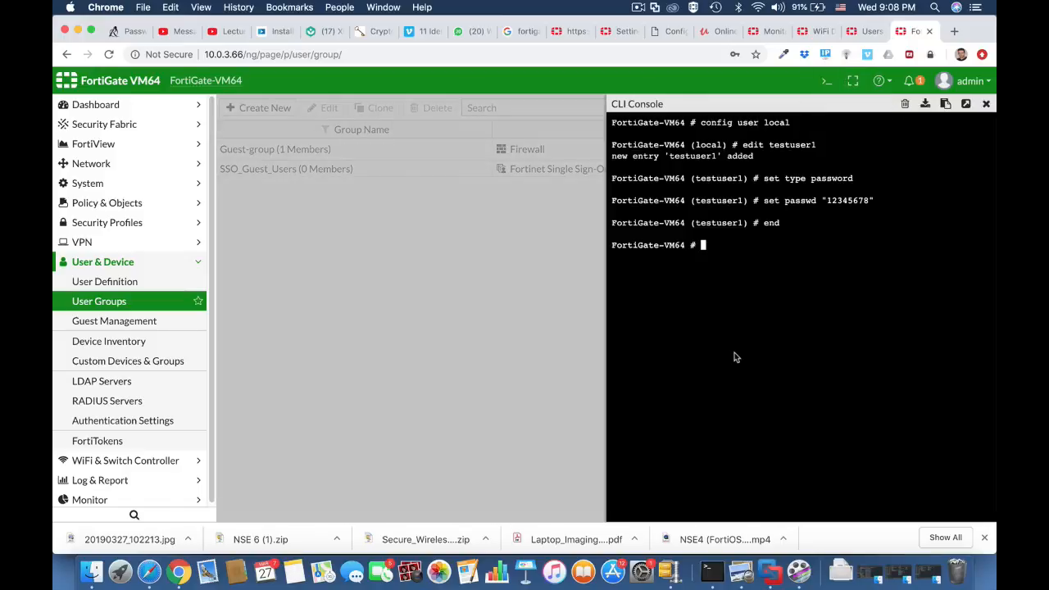
pyautogui.write('config use')
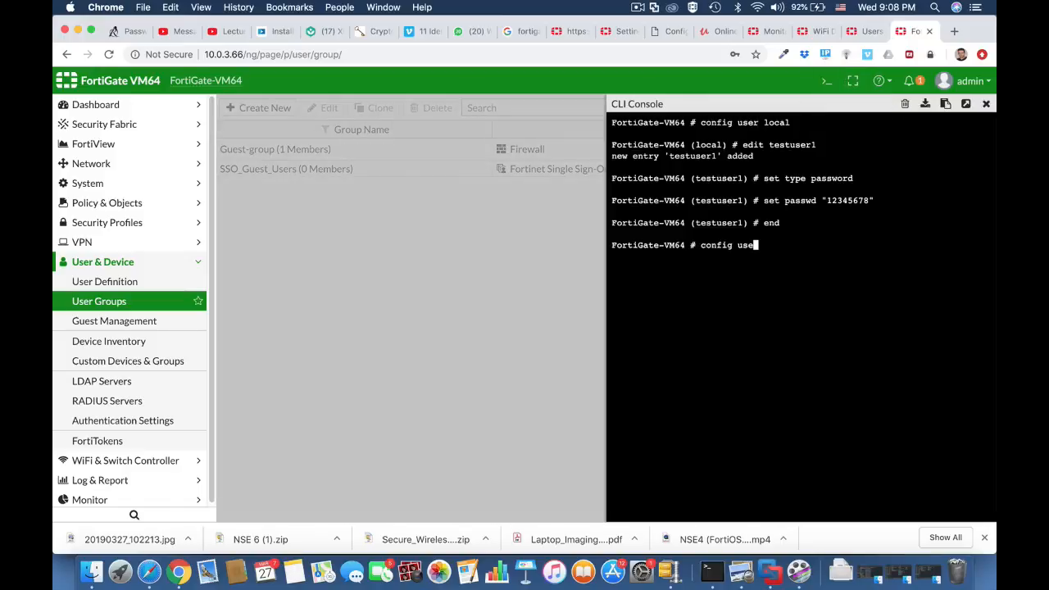
pyautogui.write('r group')
pyautogui.press('Return')
# Create a user group entry named wifi-users with the edit command.
pyautogui.write('e')
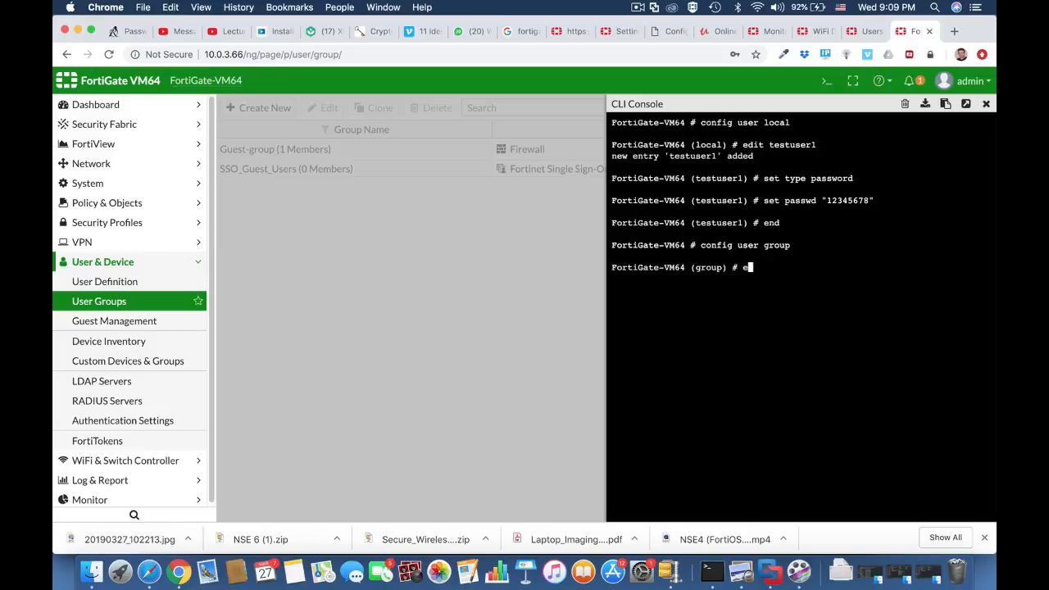
pyautogui.write('dit wifi-users')
pyautogui.press('Return')
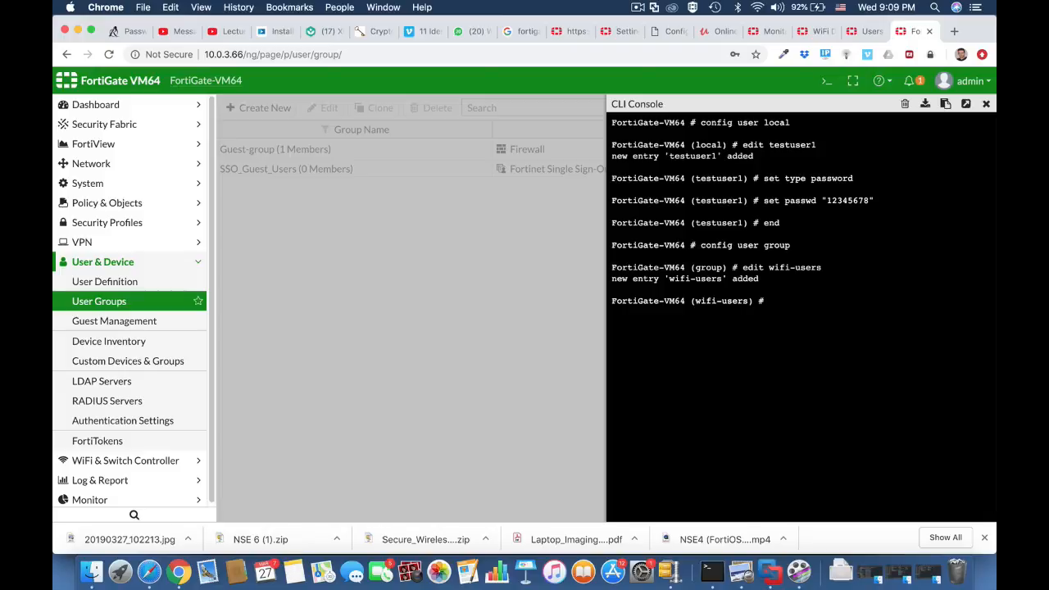
# Set testuser1 as a member of the wifi-users group.
pyautogui.write('set member testuser')
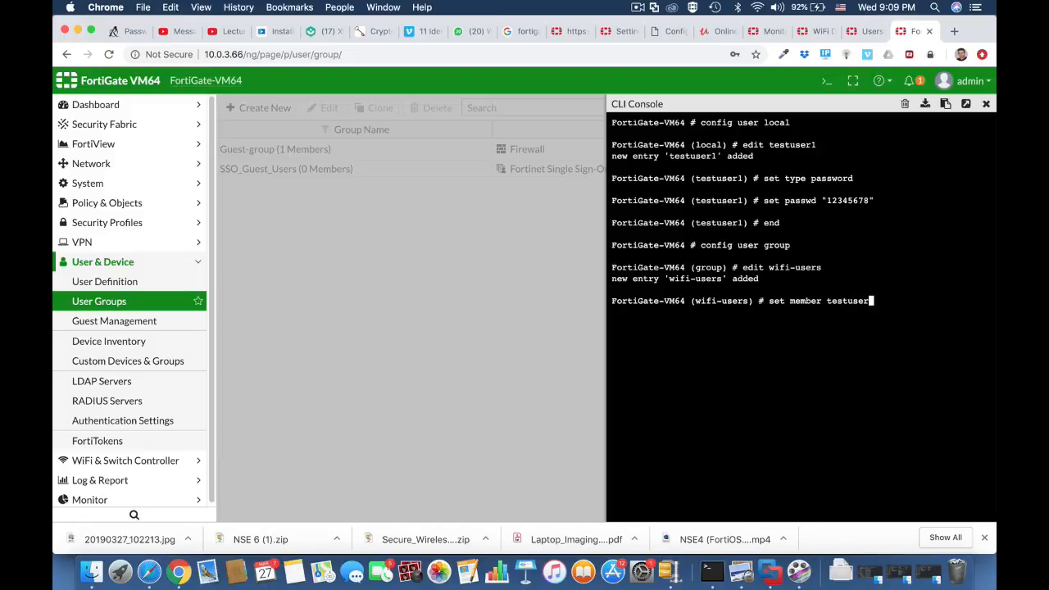
pyautogui.write('1')
pyautogui.press('Return')
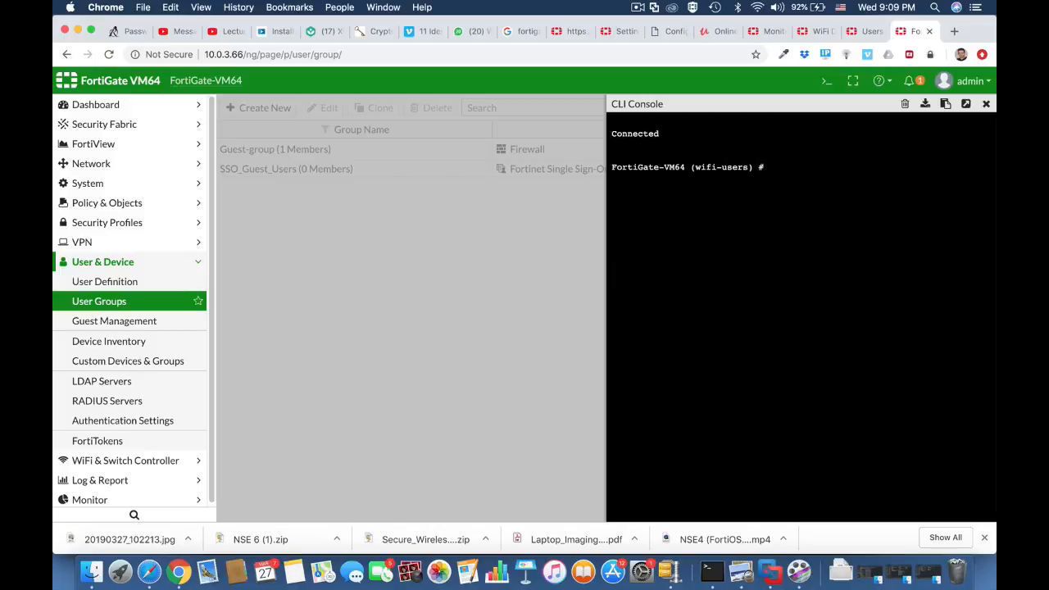
# Save the wifi-users group configuration with end and close the CLI console.
pyautogui.write('end')
pyautogui.press('Return')
pyautogui.click(986, 103)
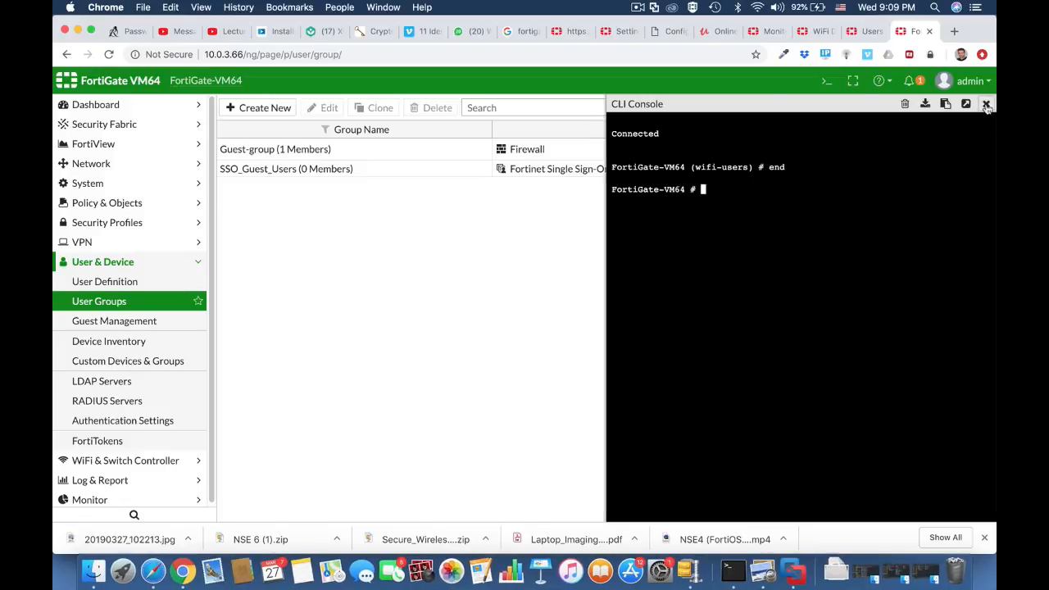
# Reload the user groups page and open the wifi-users group to check its members.
pyautogui.click(628, 55)
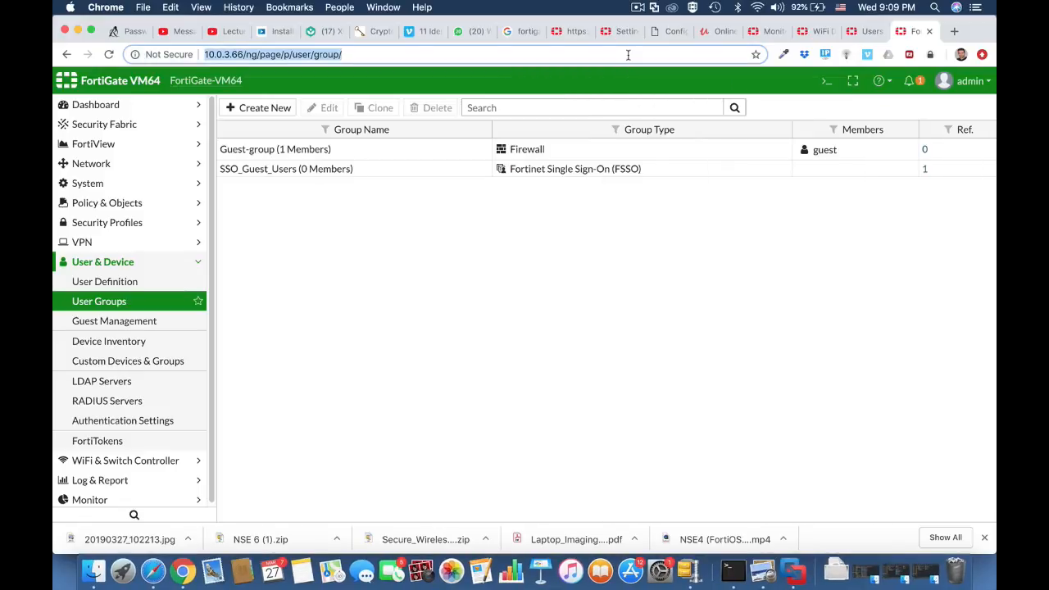
pyautogui.press('Return')
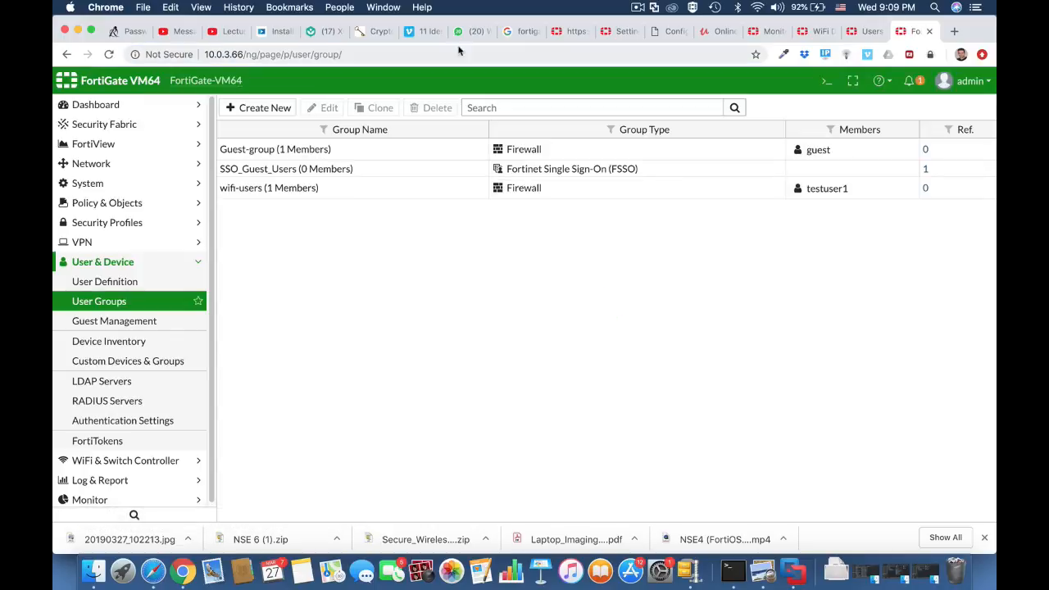
pyautogui.click(264, 196)
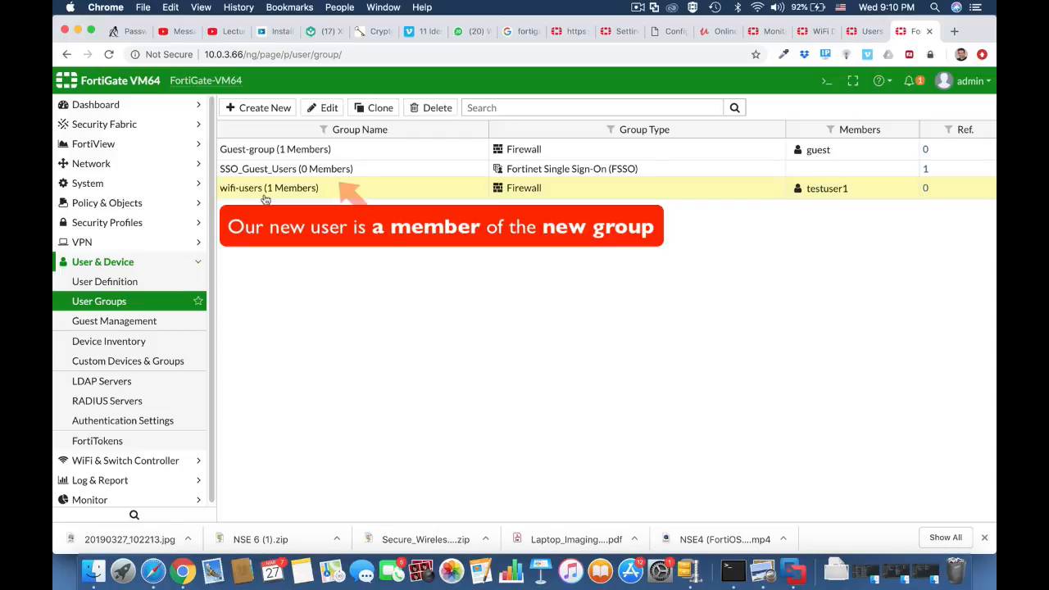
pyautogui.click(322, 107)
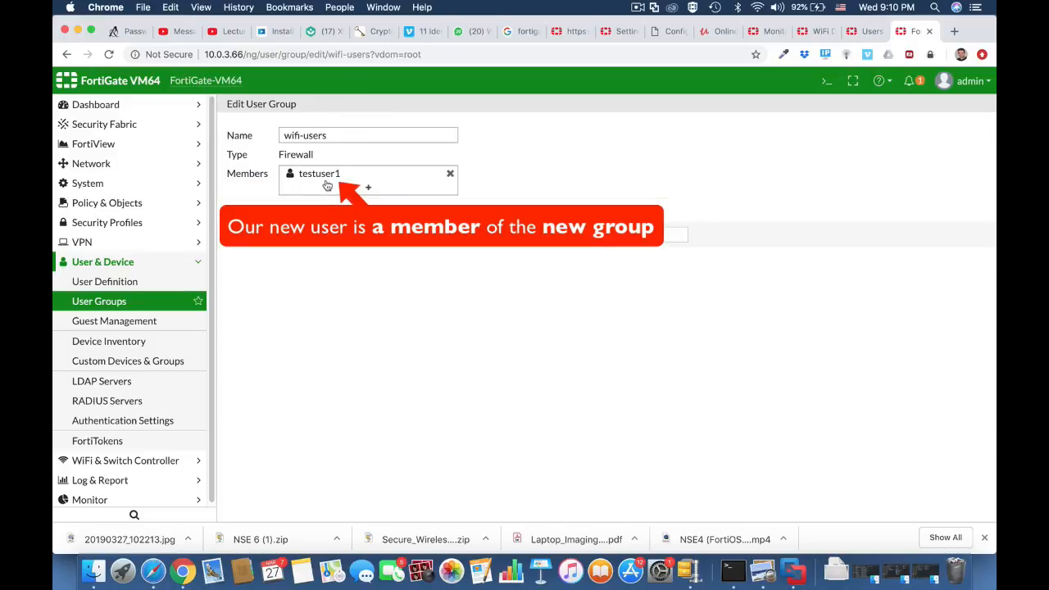
pyautogui.click(566, 235)
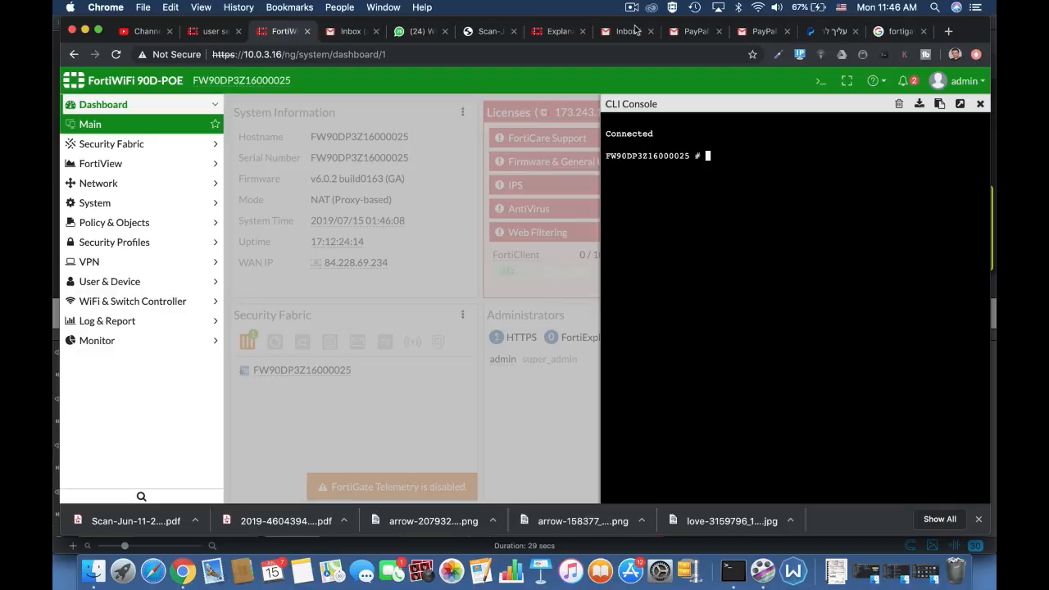
# Enter the user settings configuration context with the command config user setting.
pyautogui.write('config user s')
pyautogui.press('Tab')
pyautogui.press('Tab')
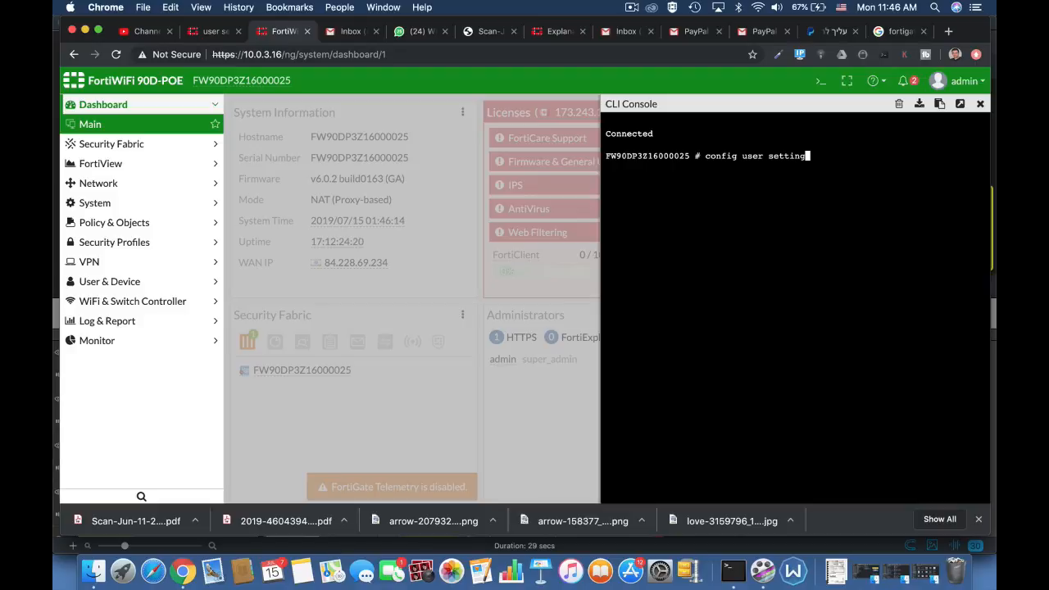
pyautogui.press('Return')
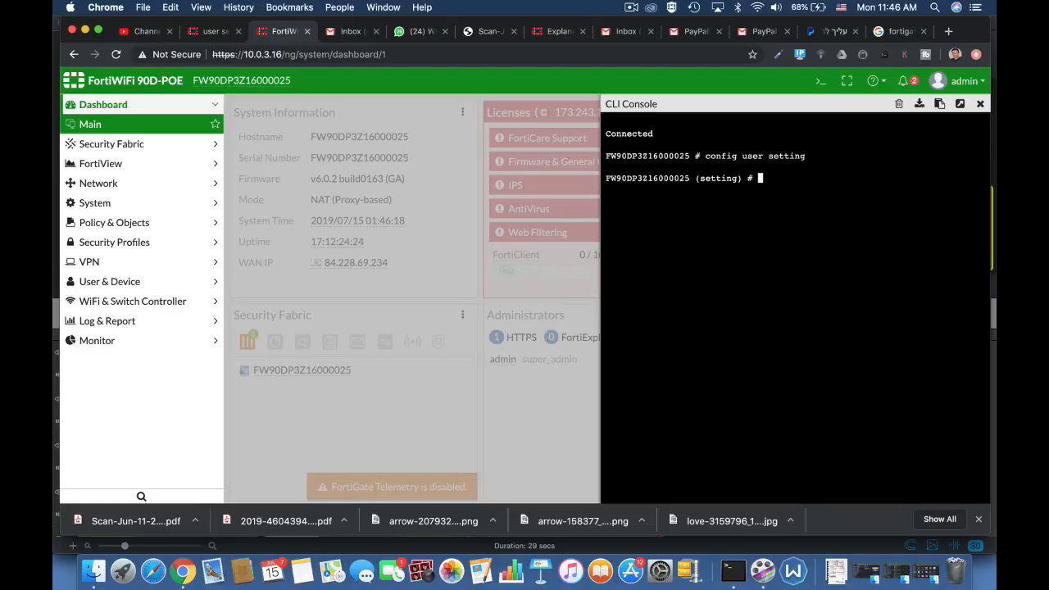
# Set the user authentication timeout to 30 with the set auth-timeout command.
pyautogui.write('set a')
pyautogui.press('Tab')
pyautogui.press('Tab')
pyautogui.press('Tab')
pyautogui.press('Tab')
pyautogui.press('Tab')
pyautogui.press('Tab')
pyautogui.press('Tab')
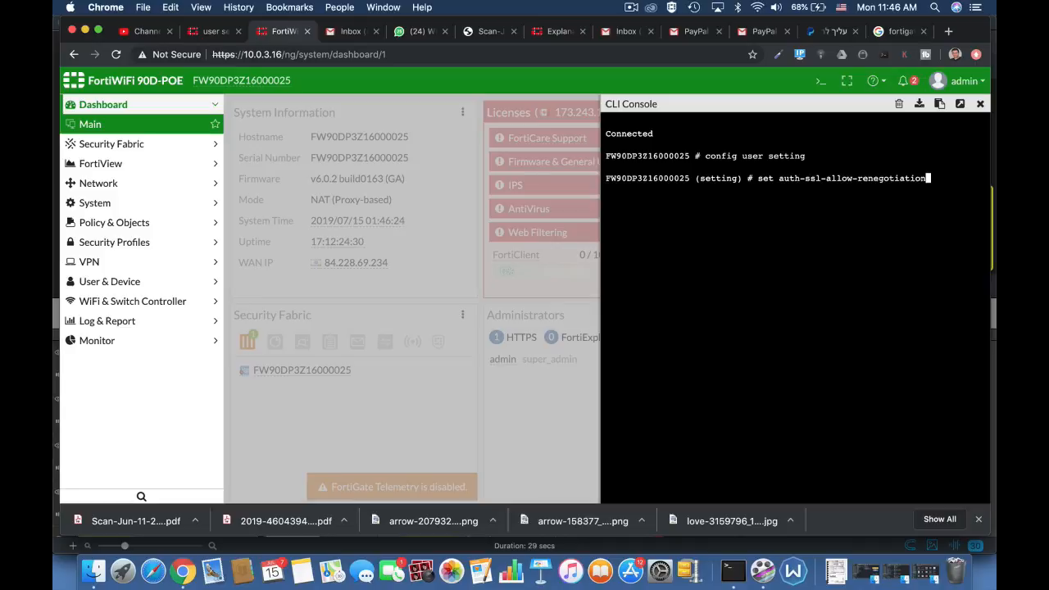
pyautogui.press('Tab')
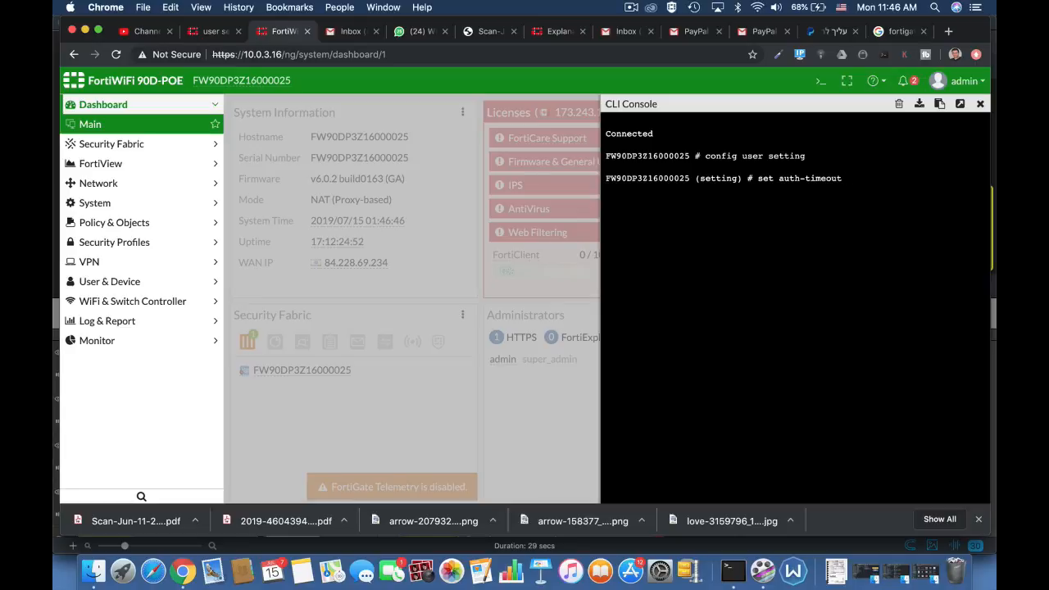
pyautogui.write('30')
pyautogui.press('Return')
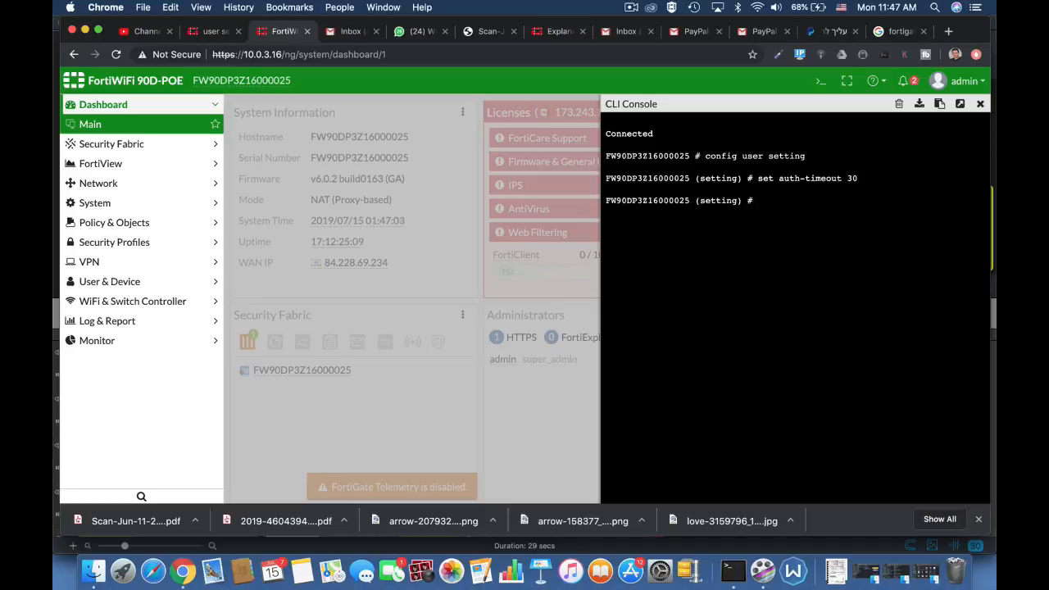
pyautogui.press('Return')
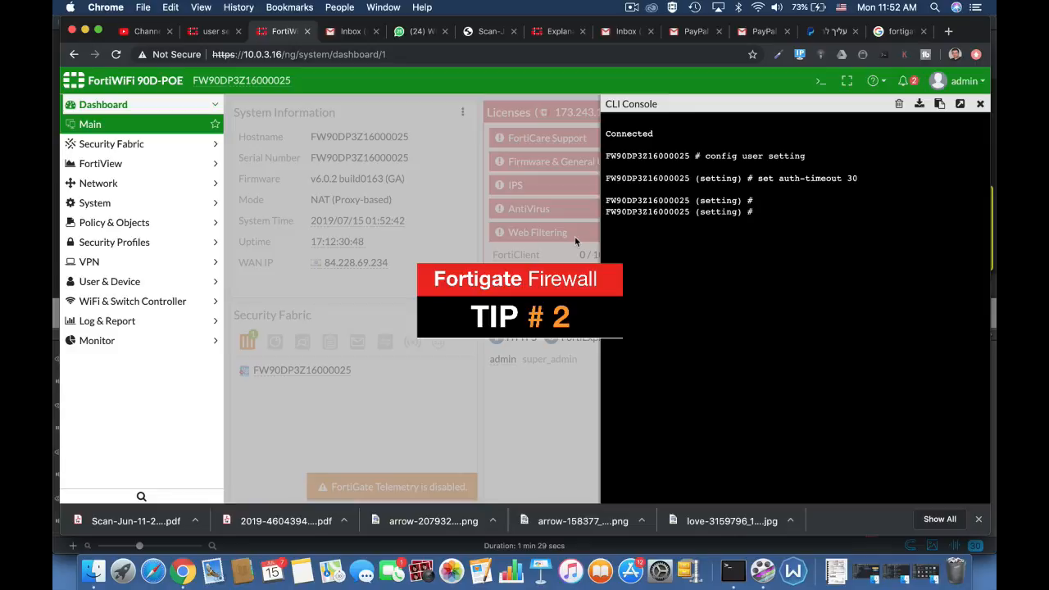
# Compose a set auth-timeout-type command and cycle through its possible values, including idle-timeout and hard-timeout.
pyautogui.write('set ')
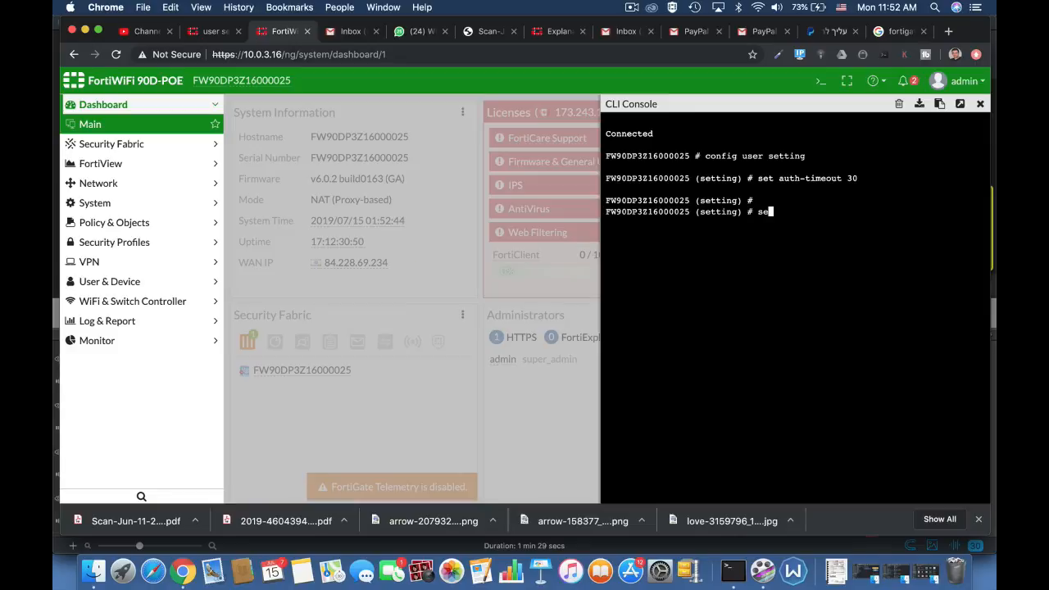
pyautogui.write('auth-type')
pyautogui.press('Tab')
pyautogui.press('Tab')
pyautogui.press('Tab')
pyautogui.press('Tab')
pyautogui.press('Tab')
pyautogui.press('Tab')
pyautogui.press('Tab')
pyautogui.press('Tab')
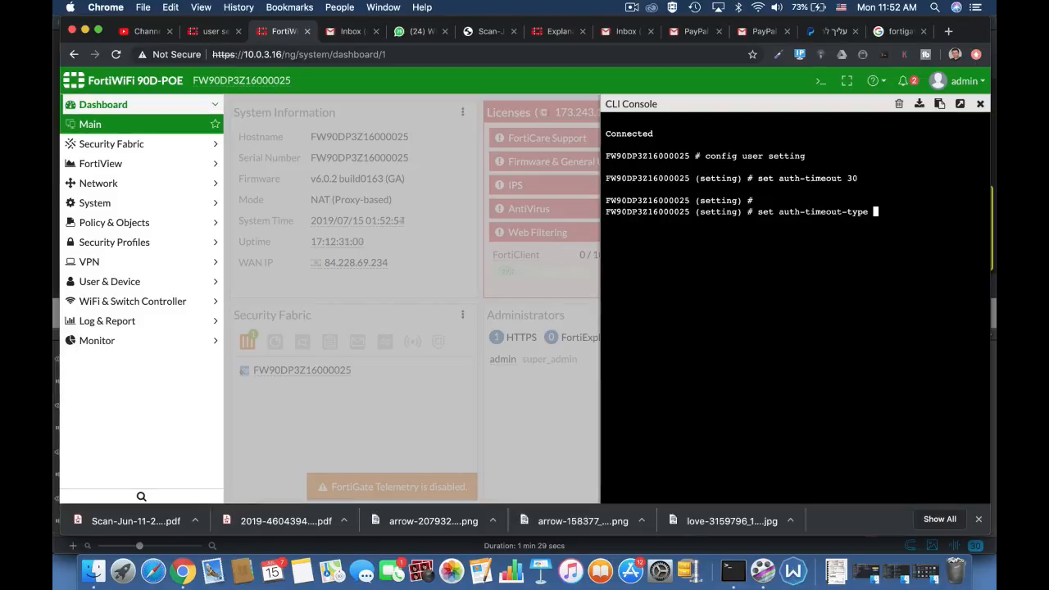
pyautogui.press('Tab')
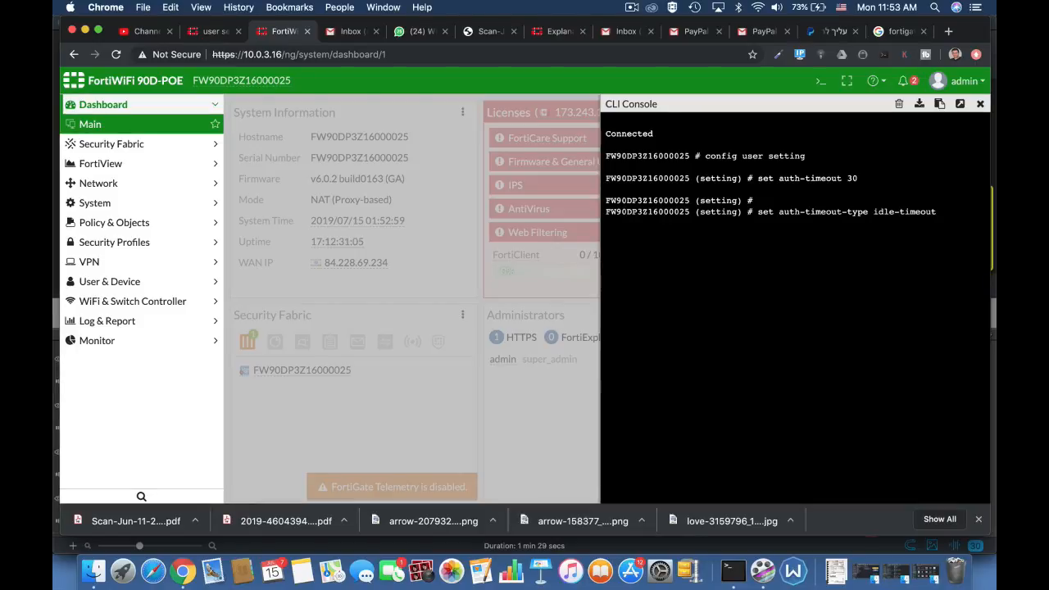
pyautogui.press('Tab')
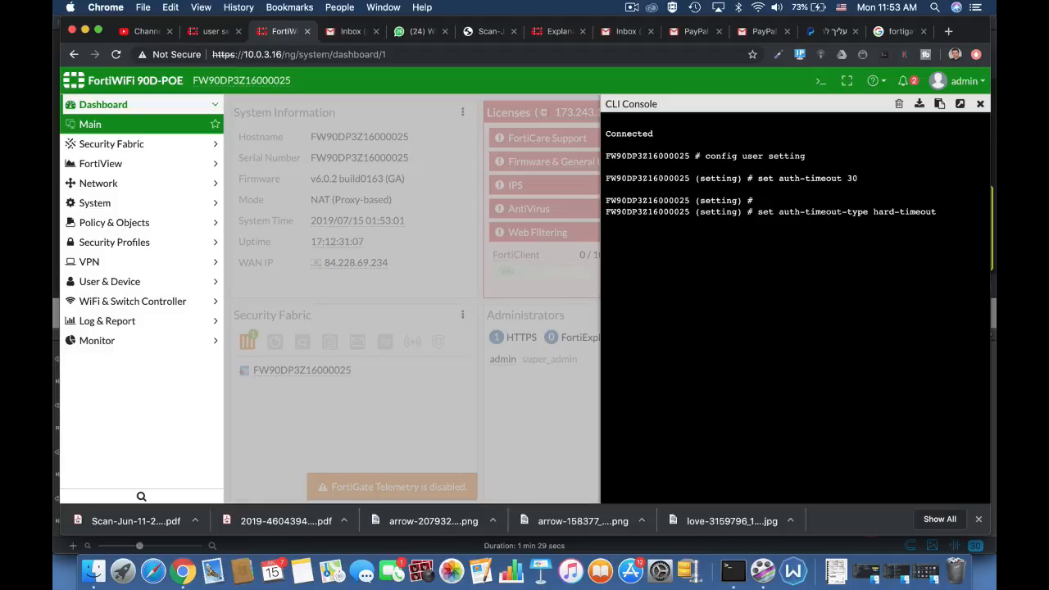
pyautogui.press('Tab')
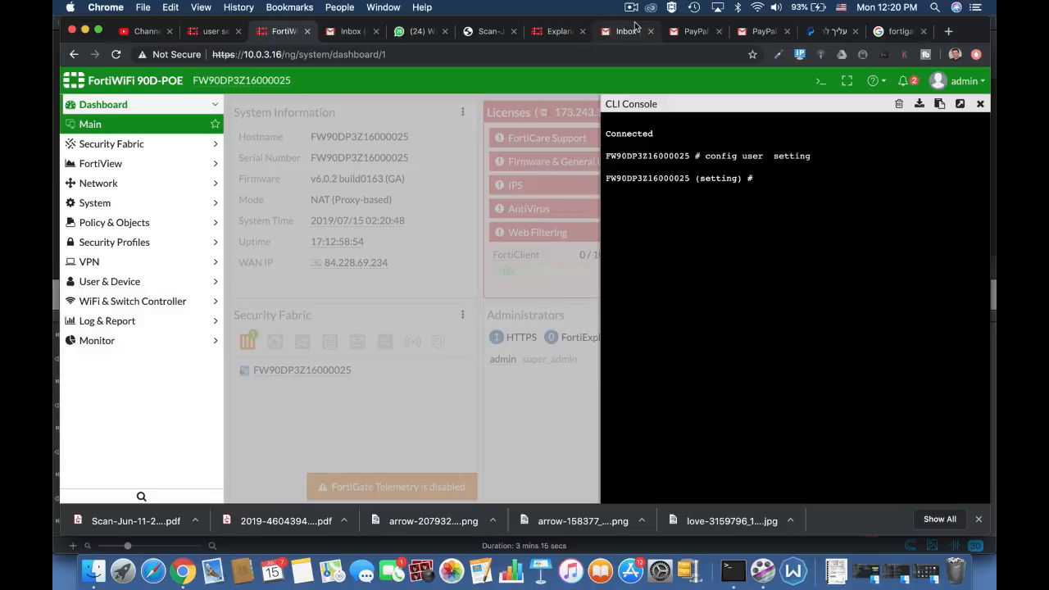
# Limit invalid authentication attempts to 3 with the set auth-invalid-max command in the user settings.
pyautogui.write('set')
pyautogui.write(' auth-type')
pyautogui.press('Tab')
pyautogui.press('Tab')
pyautogui.press('Tab')
pyautogui.press('Tab')
pyautogui.press('Tab')
pyautogui.press('Tab')
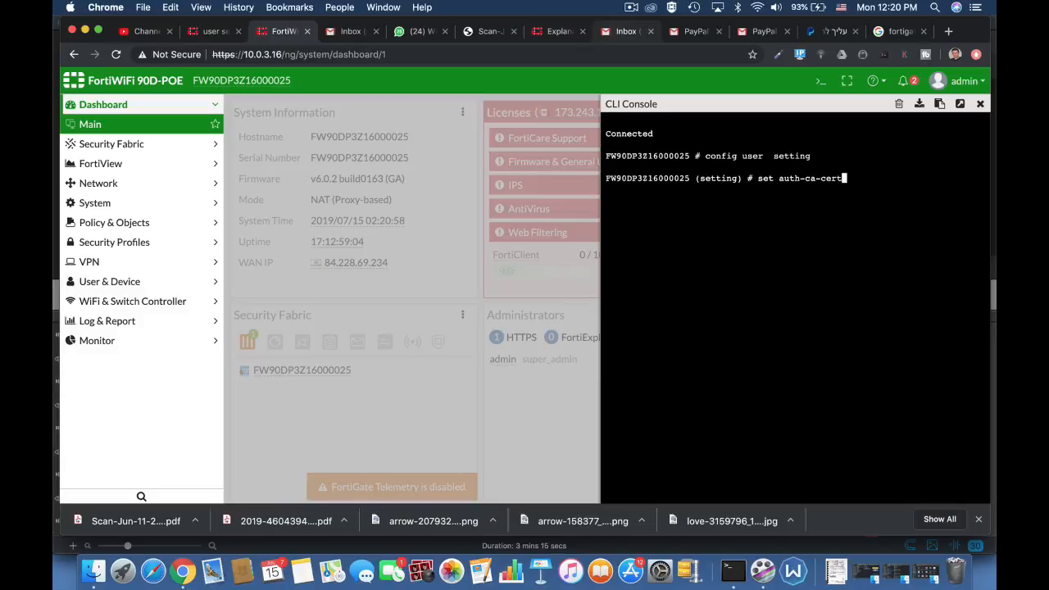
pyautogui.press('Tab')
pyautogui.press('Tab')
pyautogui.press('Tab')
pyautogui.press('Tab')
pyautogui.press('Tab')
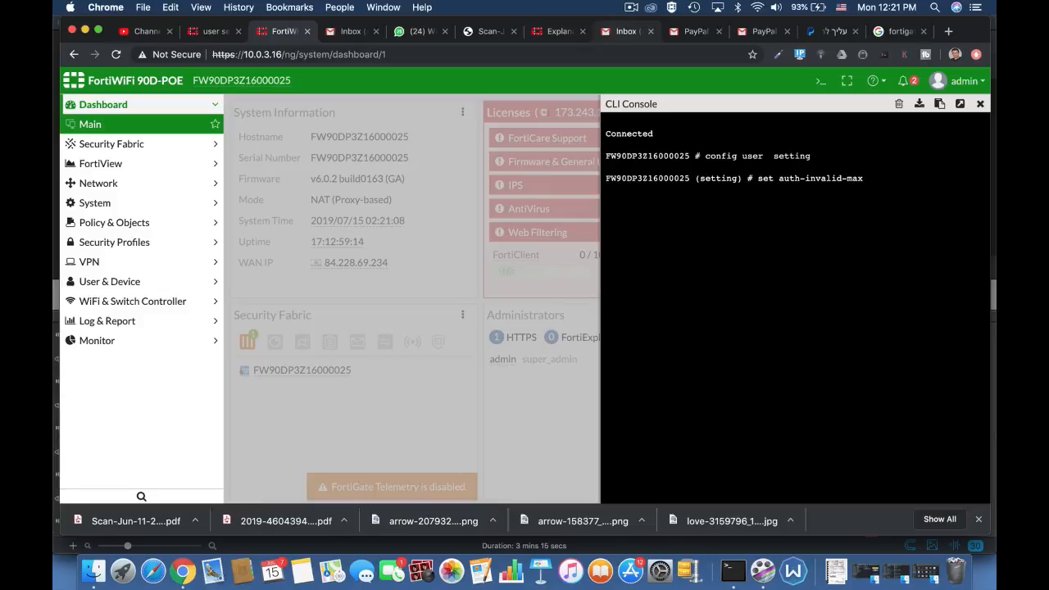
pyautogui.write('3')
pyautogui.press('Return')
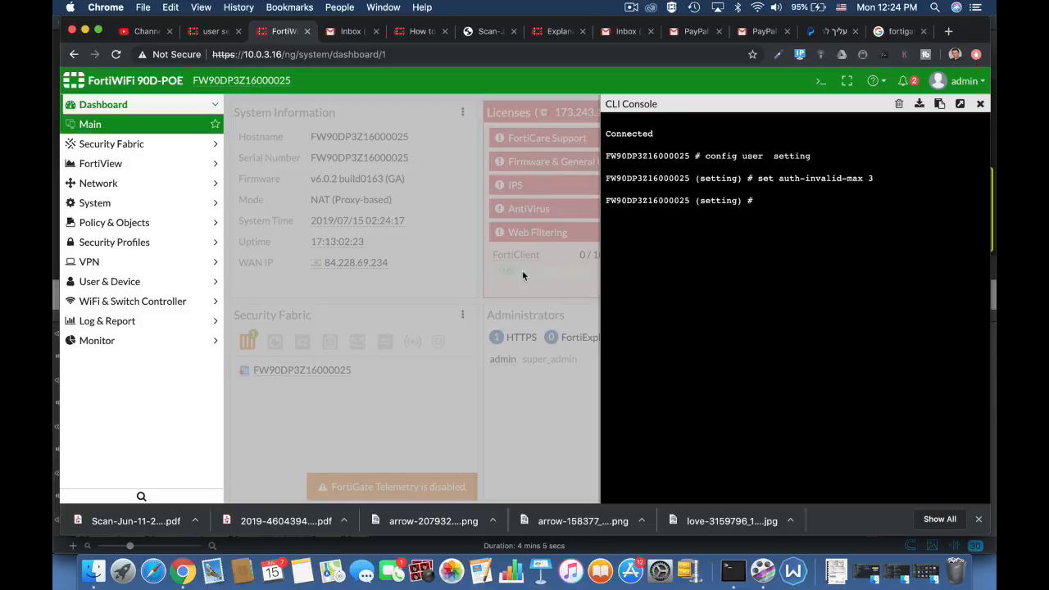
# Set the authentication portal timeout to 10 with the set auth-portal-timeout command.
pyautogui.write('set')
pyautogui.write(' auth-secure-http')
pyautogui.press('Tab')
pyautogui.press('Tab')
pyautogui.press('Tab')
pyautogui.press('Tab')
pyautogui.press('Tab')
pyautogui.press('Tab')
pyautogui.press('Tab')
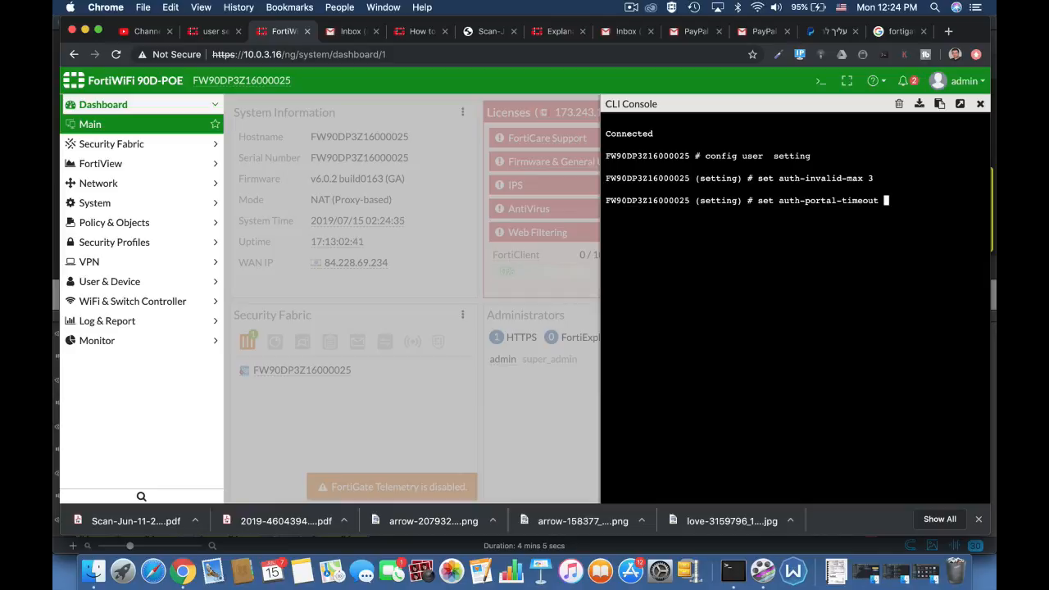
pyautogui.write('1')
pyautogui.write('0')
pyautogui.press('Return')
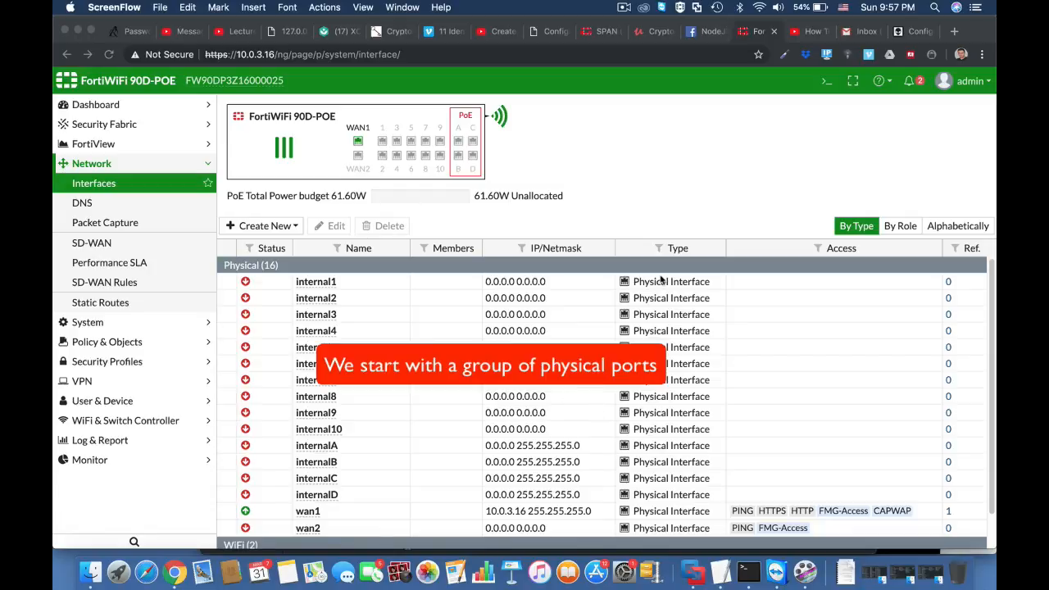
# Open the CLI console, enter config sys virtual-switch and list the existing virtual switch entries with get.
pyautogui.click(826, 81)
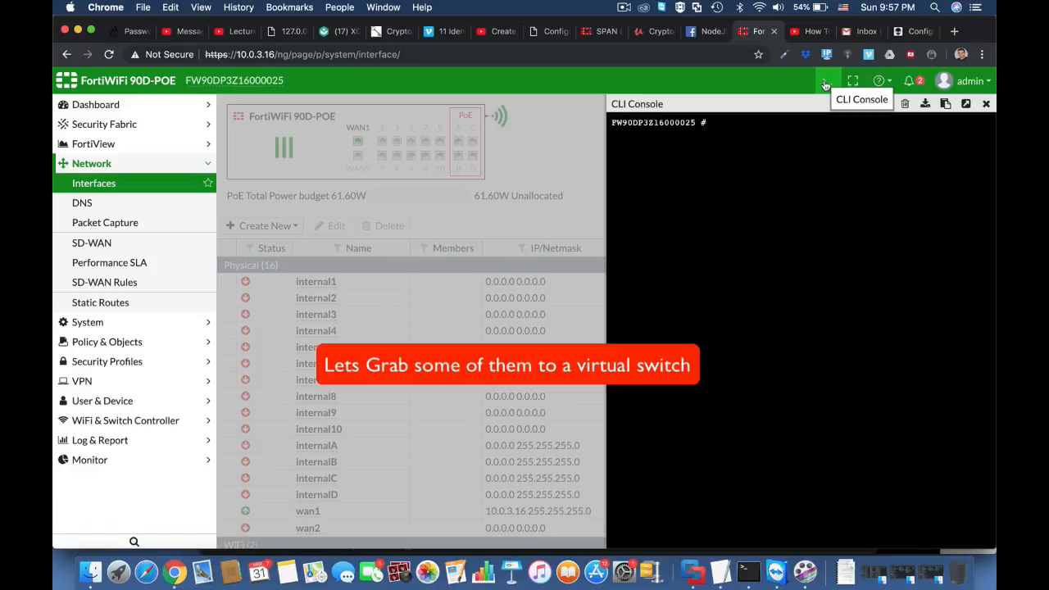
pyautogui.press('Return')
pyautogui.press('Return')
pyautogui.write('confi')
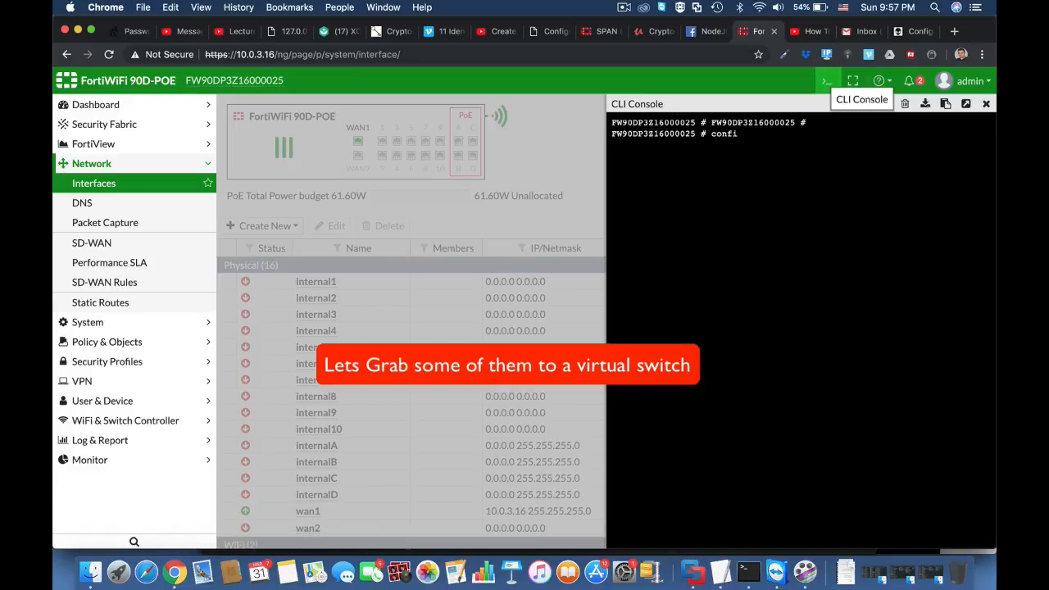
pyautogui.write('g sys vir')
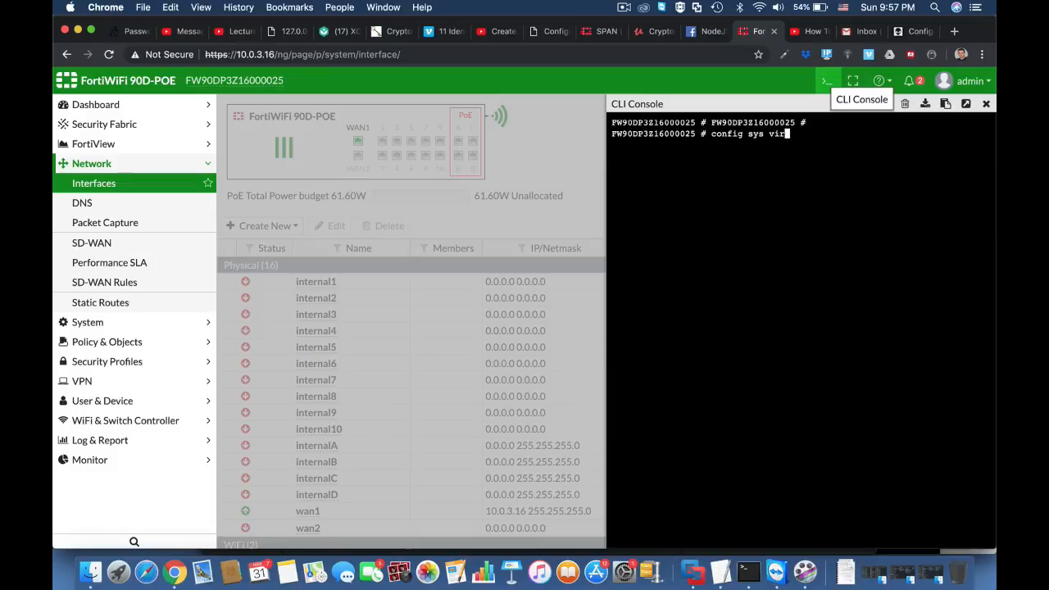
pyautogui.press('Tab')
pyautogui.press('Return')
pyautogui.write('ge')
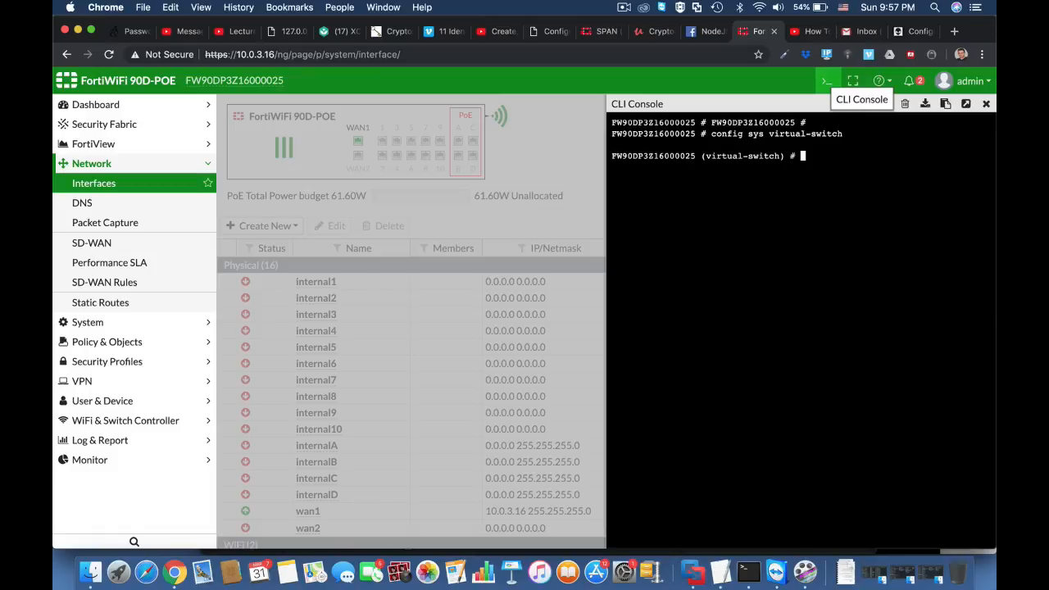
pyautogui.write('t')
pyautogui.press('Return')
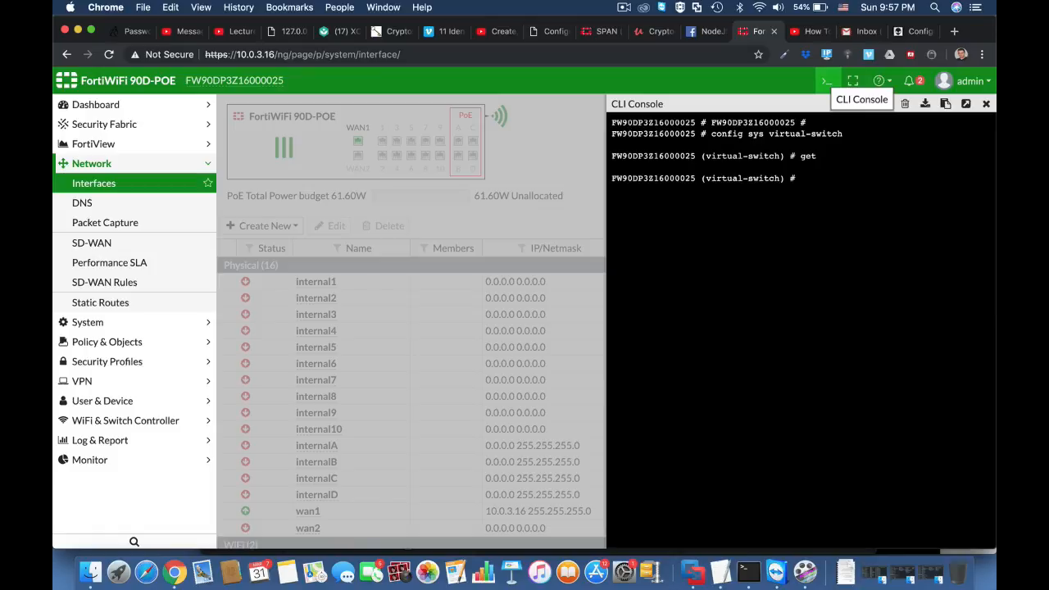
# Create a virtual switch entry named combo and set its physical switch to sw0.
pyautogui.write('edit combo')
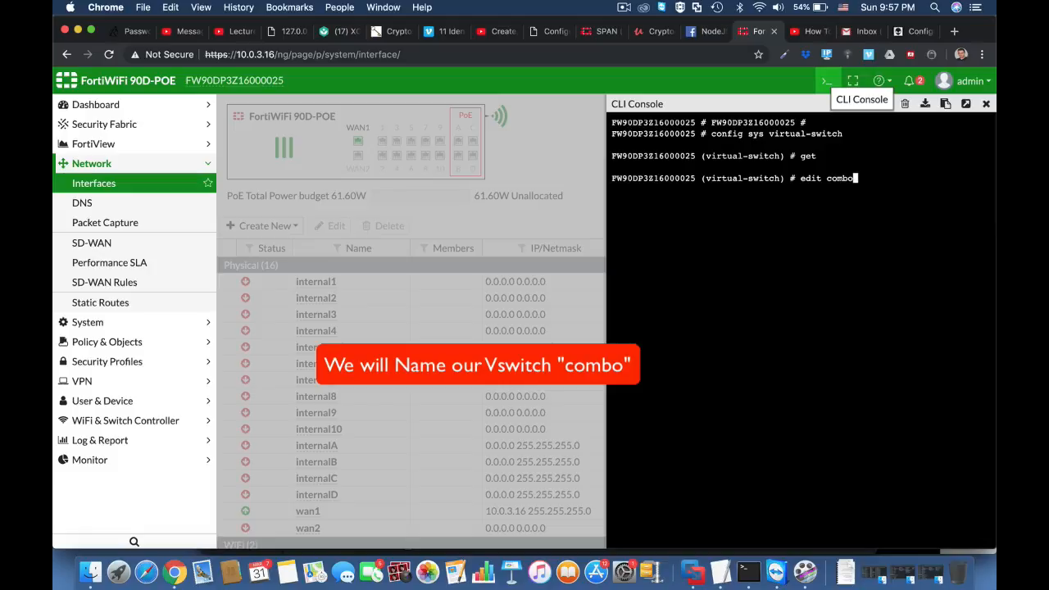
pyautogui.press('Return')
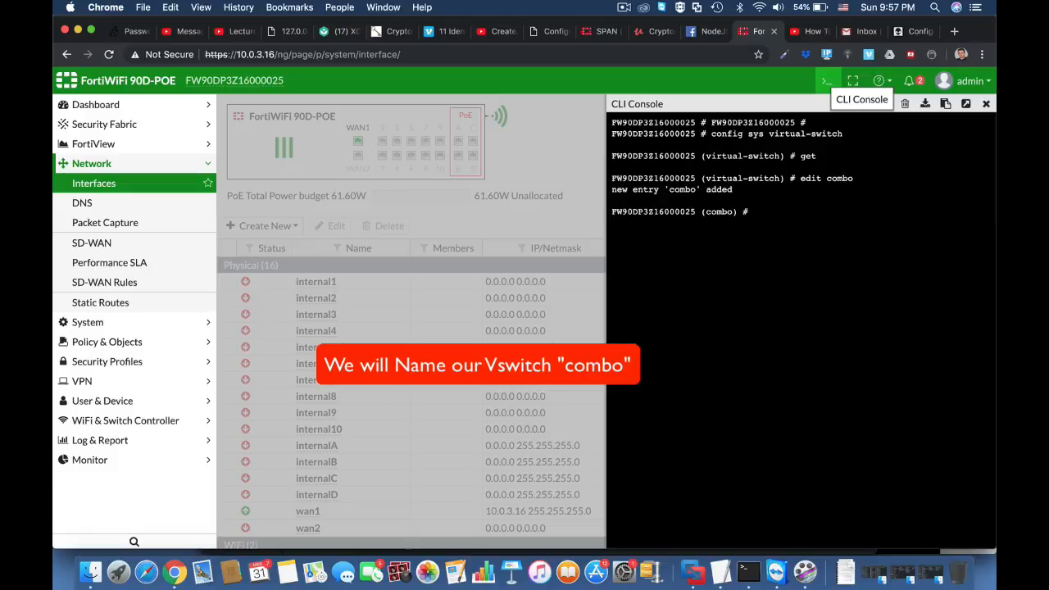
pyautogui.write('set physical-switch ')
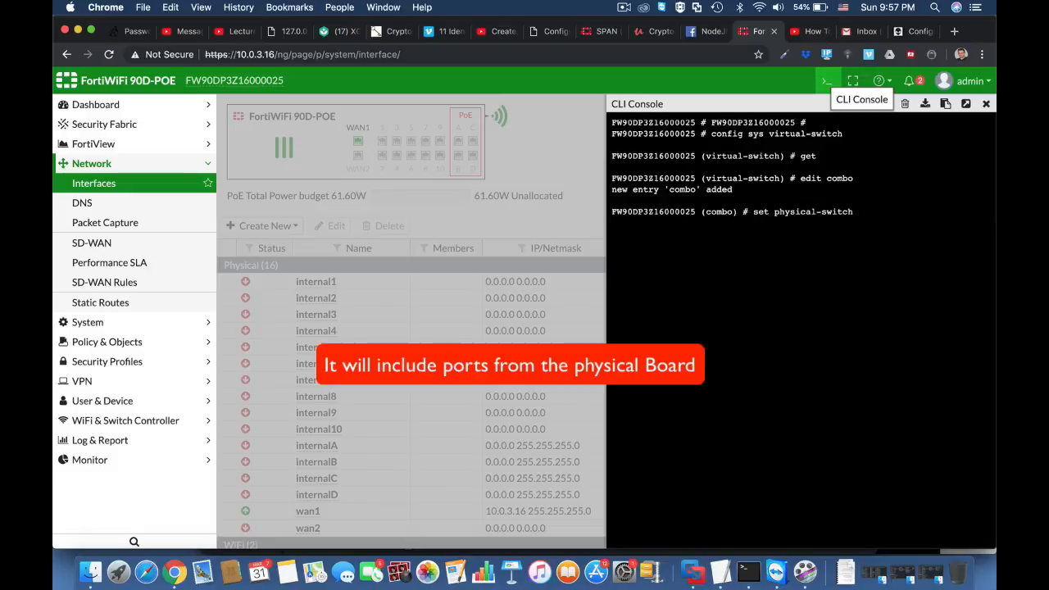
pyautogui.write('sw0')
pyautogui.press('Return')
# Enter the port configuration of the combo switch and add internal1 as a port, finishing the entry with next.
pyautogui.write('config')
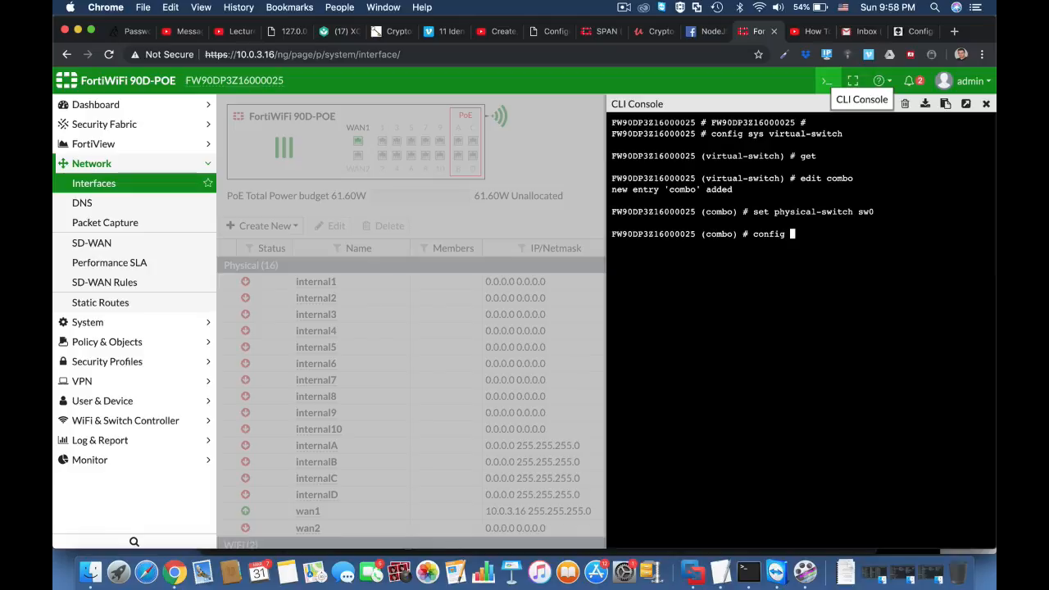
pyautogui.write(' port')
pyautogui.press('Return')
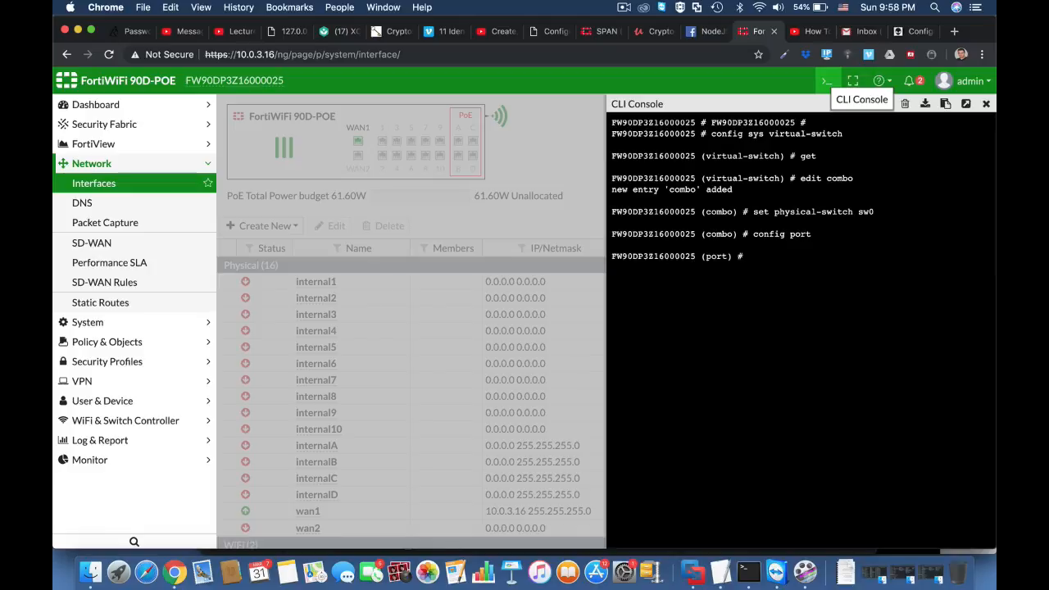
pyautogui.write('edit internal1')
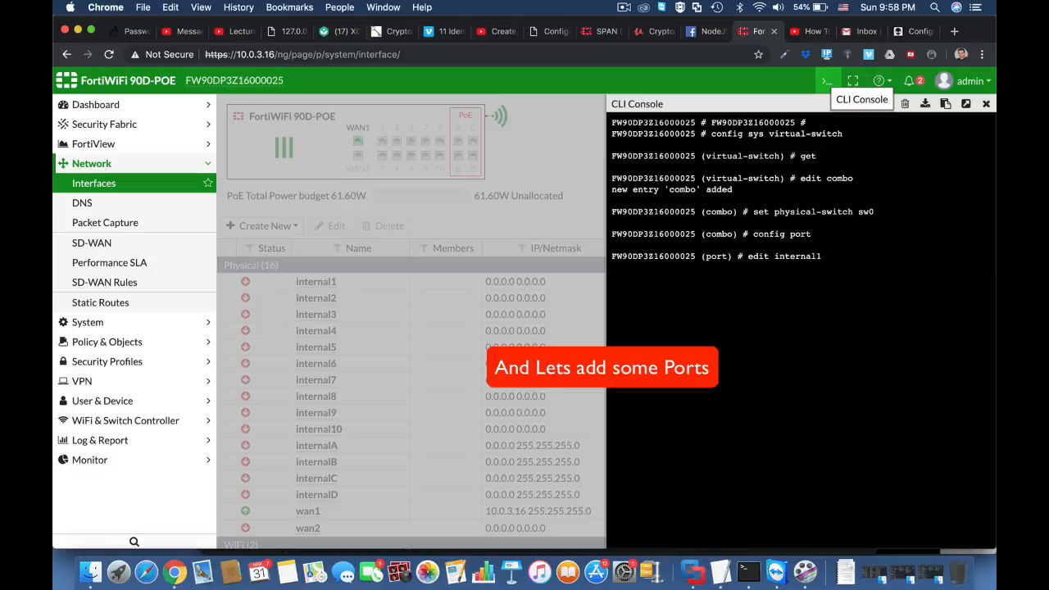
pyautogui.press('Return')
pyautogui.write('edi')
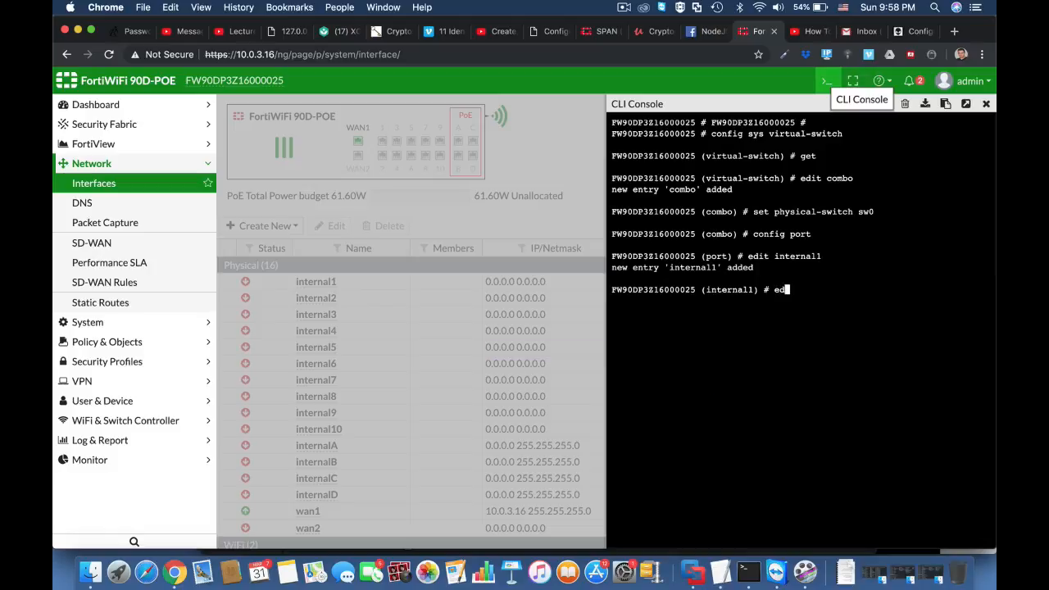
pyautogui.press('BackSpace')
pyautogui.press('BackSpace')
pyautogui.press('BackSpace')
pyautogui.write('next')
pyautogui.press('Return')
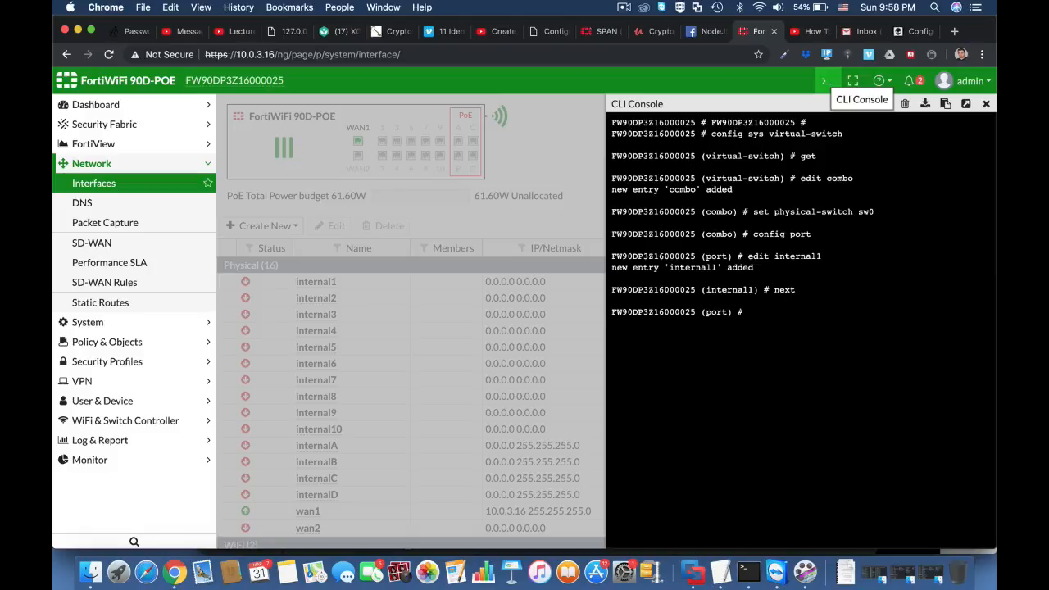
# Add internal2 as a port of the combo switch and finish its entry with next.
pyautogui.write('edit internal2')
pyautogui.press('Return')
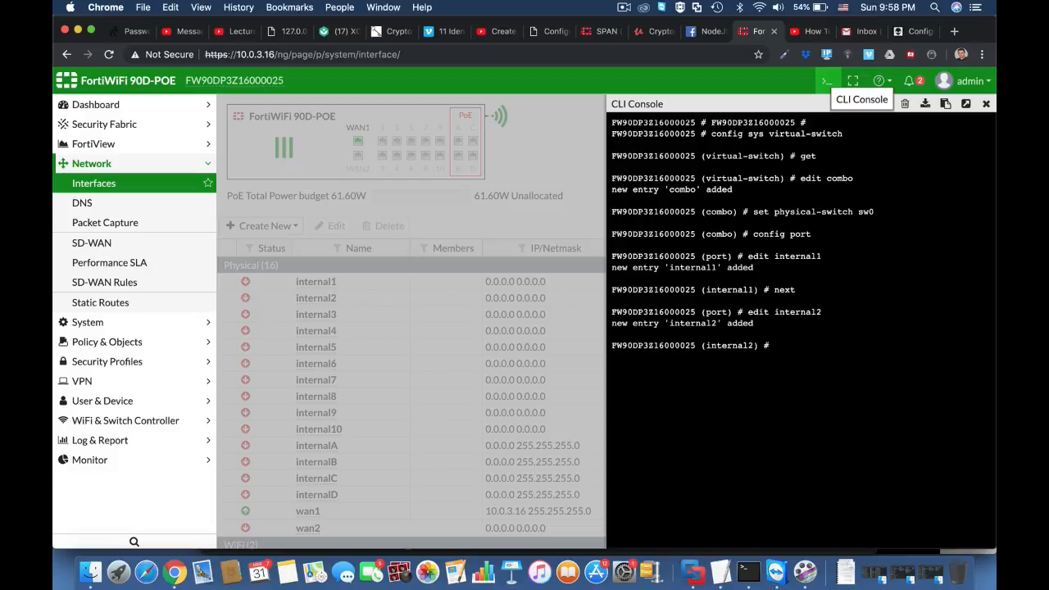
pyautogui.write('next')
pyautogui.press('Return')
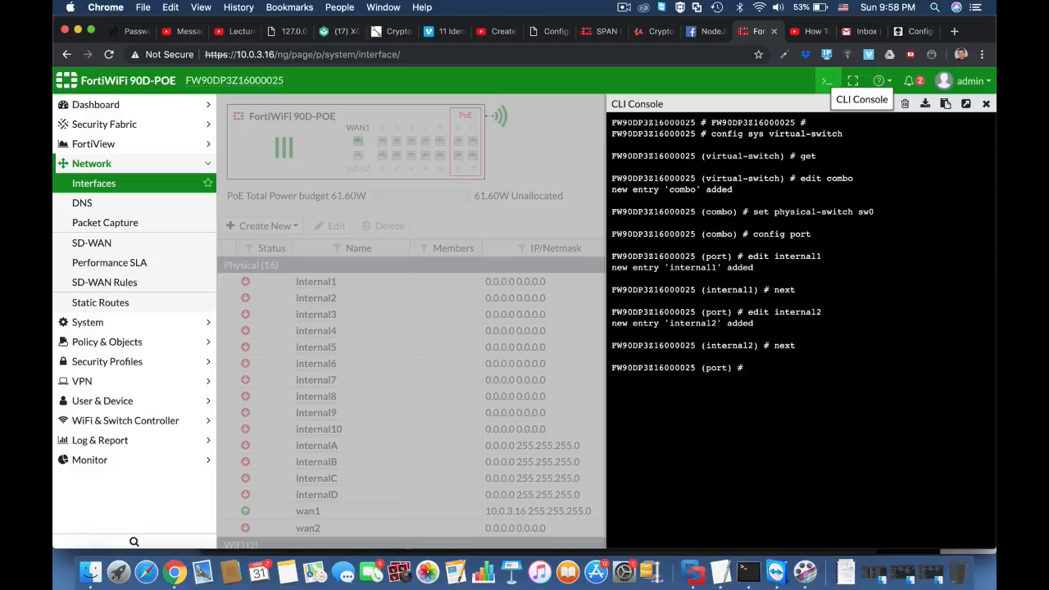
# Add internal3 as a port of the combo switch and leave the port configuration with end.
pyautogui.write('edit internal3')
pyautogui.press('Return')
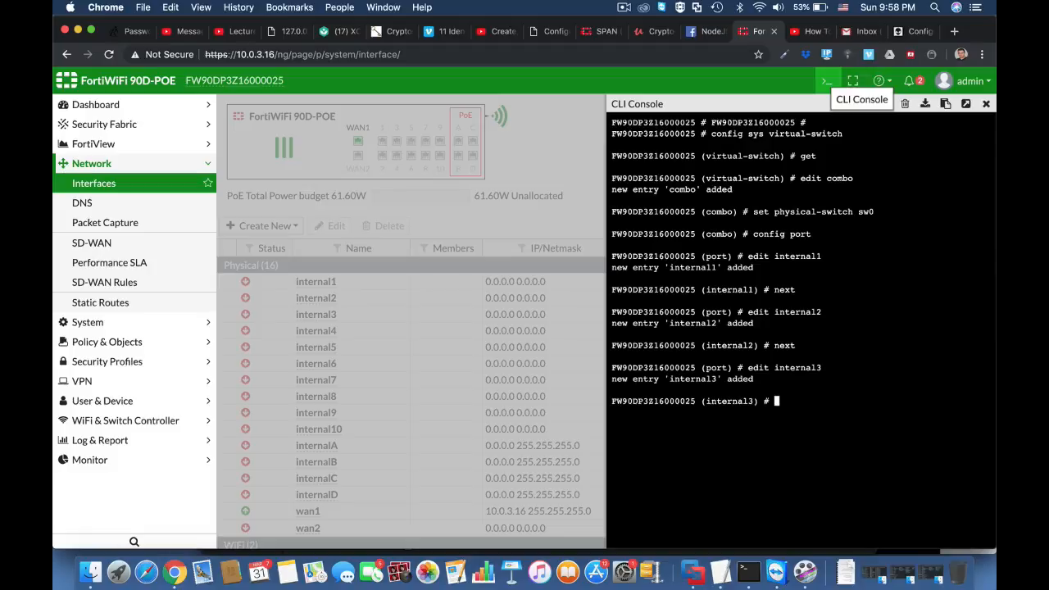
pyautogui.write('next')
pyautogui.press('Return')
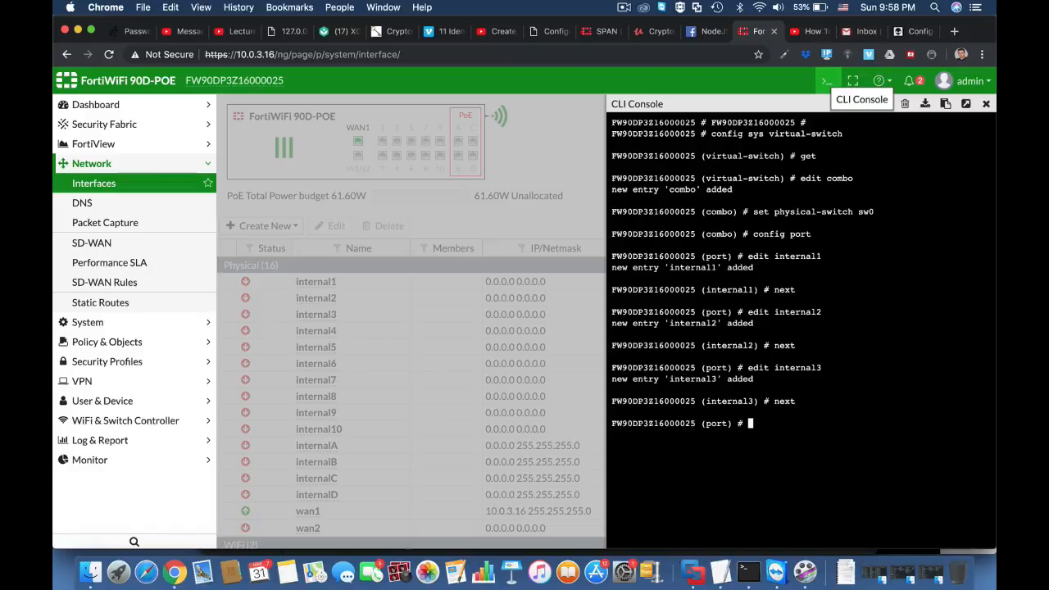
pyautogui.write('end')
pyautogui.press('Return')
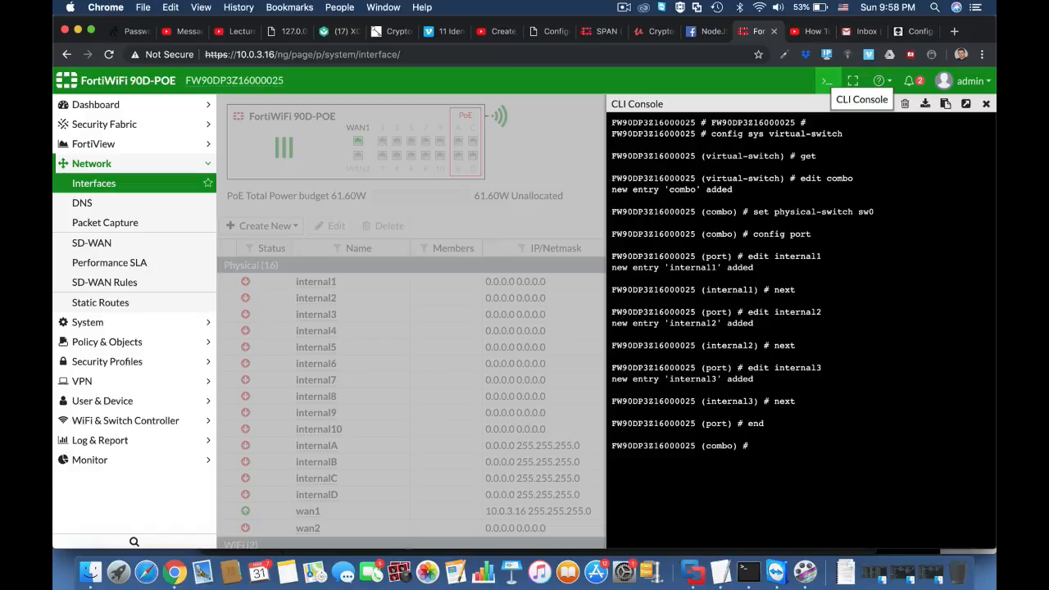
# Finish the combo virtual switch entry with next and list the configured virtual switches with get.
pyautogui.write('next')
pyautogui.press('Return')
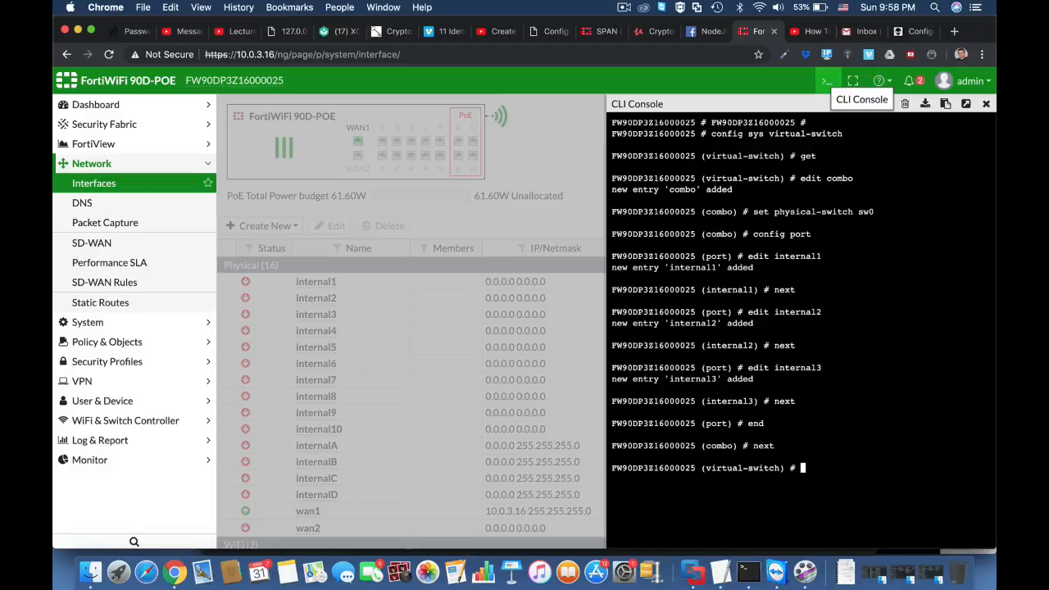
pyautogui.write('get')
pyautogui.press('Return')
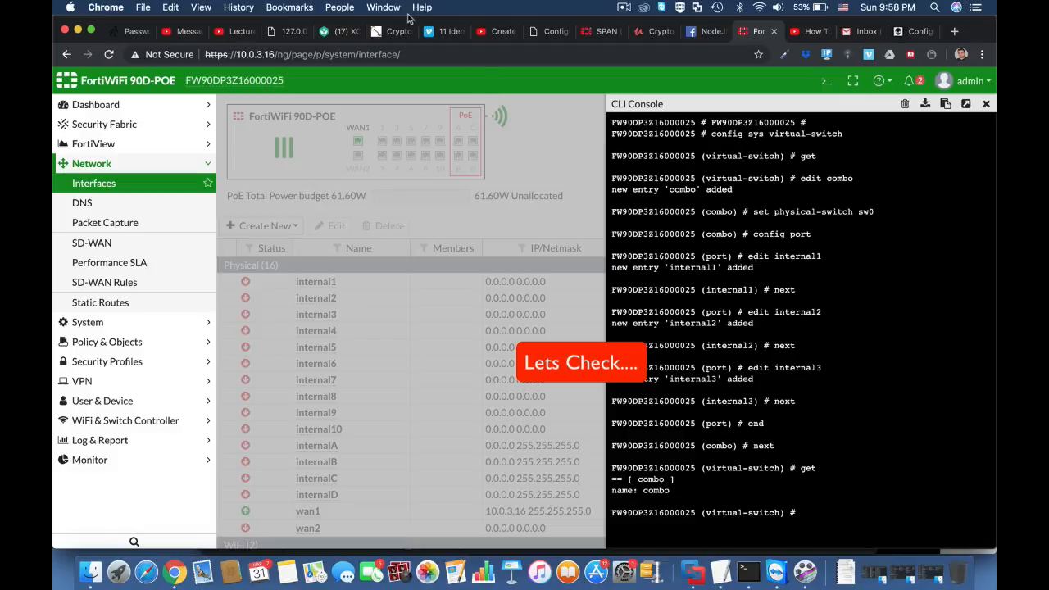
# Reload the Interfaces page and inspect the member ports of the combo hardware switch.
pyautogui.click(408, 56)
pyautogui.click(408, 56)
pyautogui.click(408, 57)
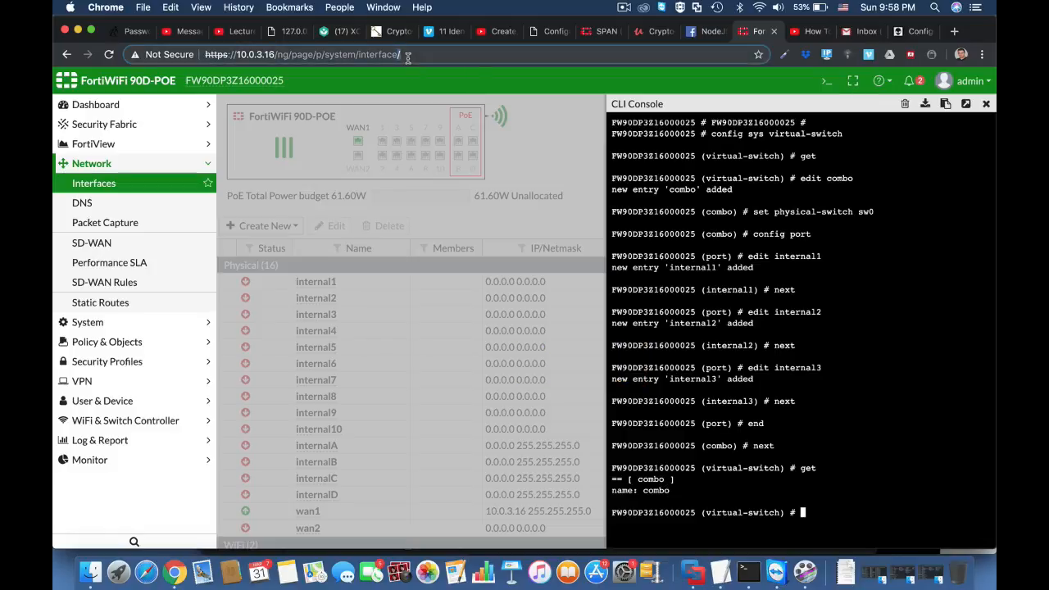
pyautogui.press('super+a')
pyautogui.press('Return')
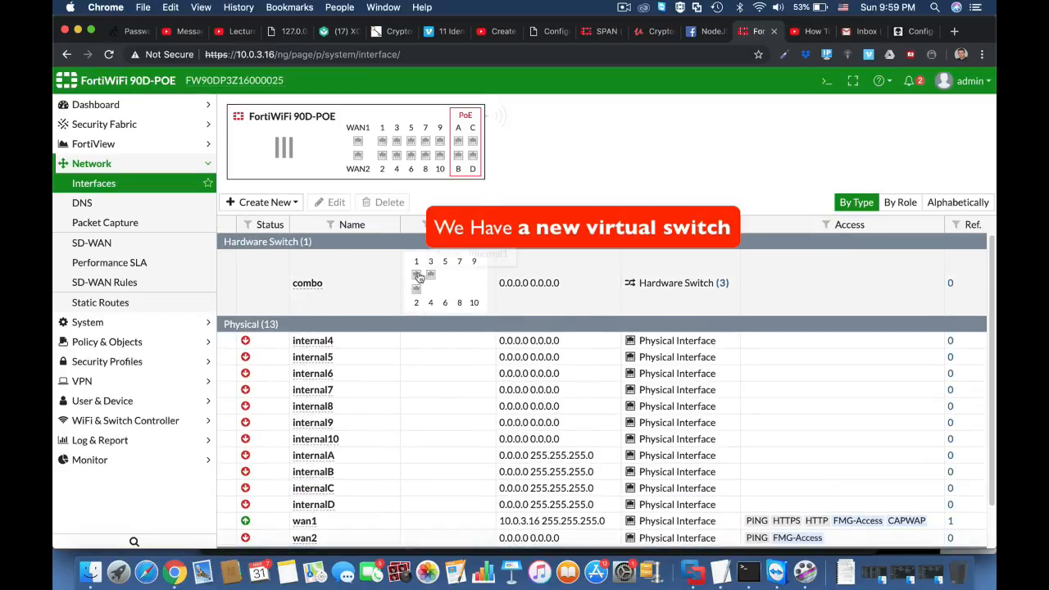
pyautogui.moveTo(424, 280)
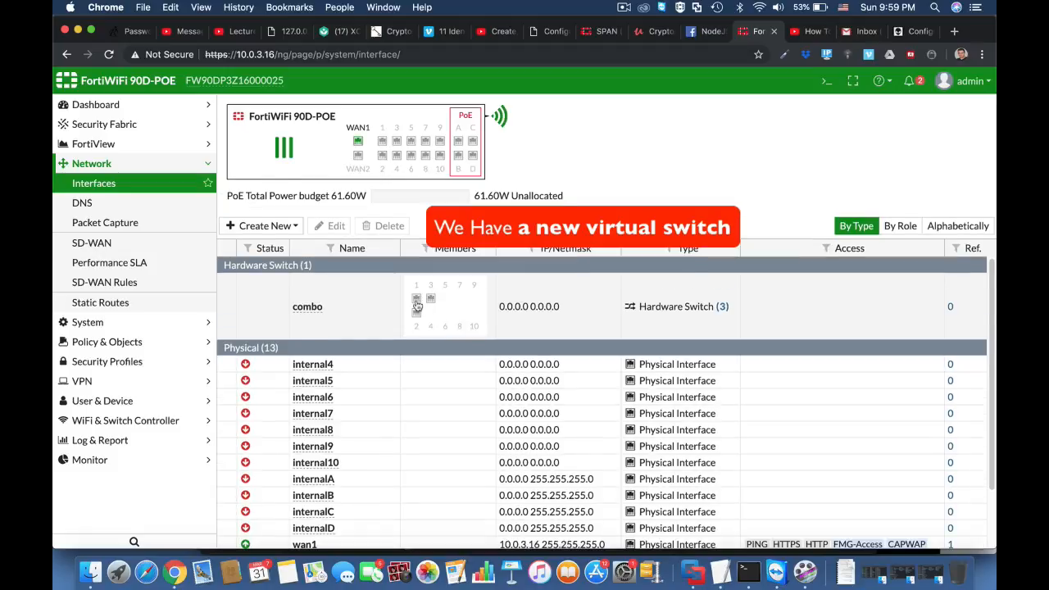
pyautogui.moveTo(416, 318)
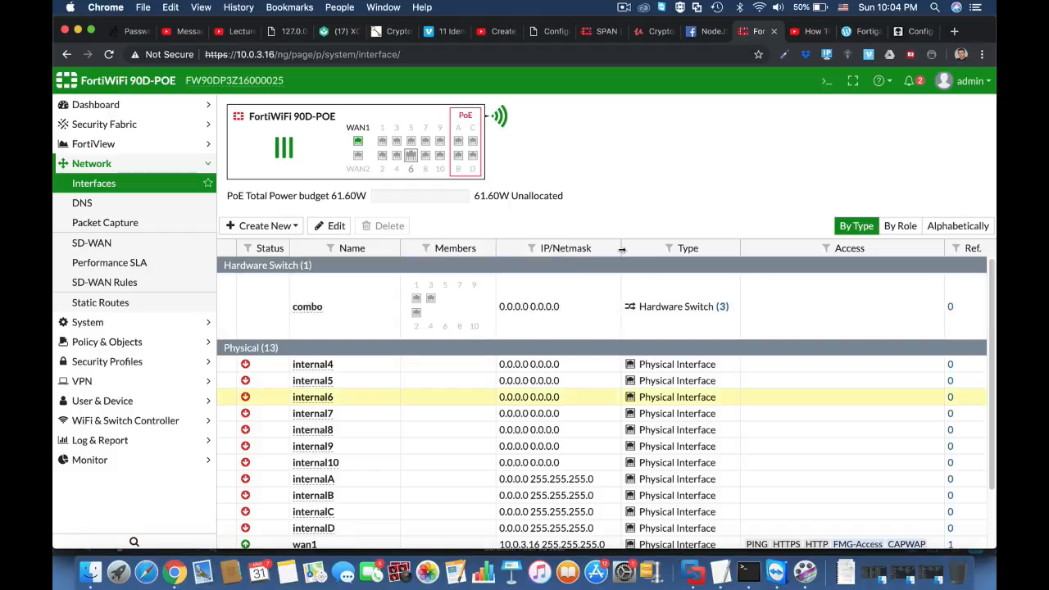
# Open the CLI console, enter config sys interface and edit the combo interface.
pyautogui.click(823, 88)
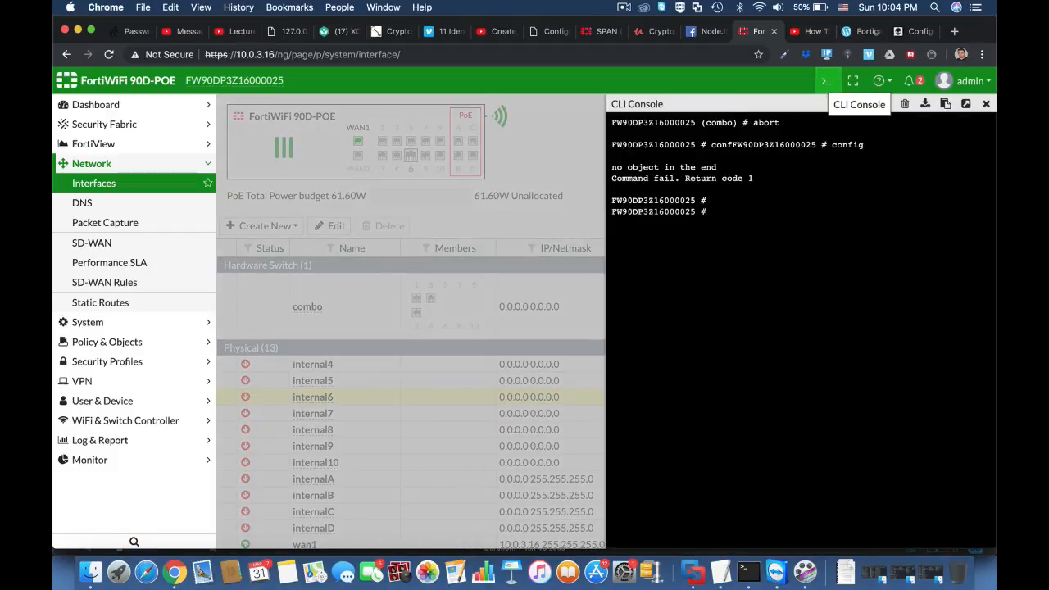
pyautogui.write('config')
pyautogui.write('sys interface')
pyautogui.press('Return')
pyautogui.write('edit c')
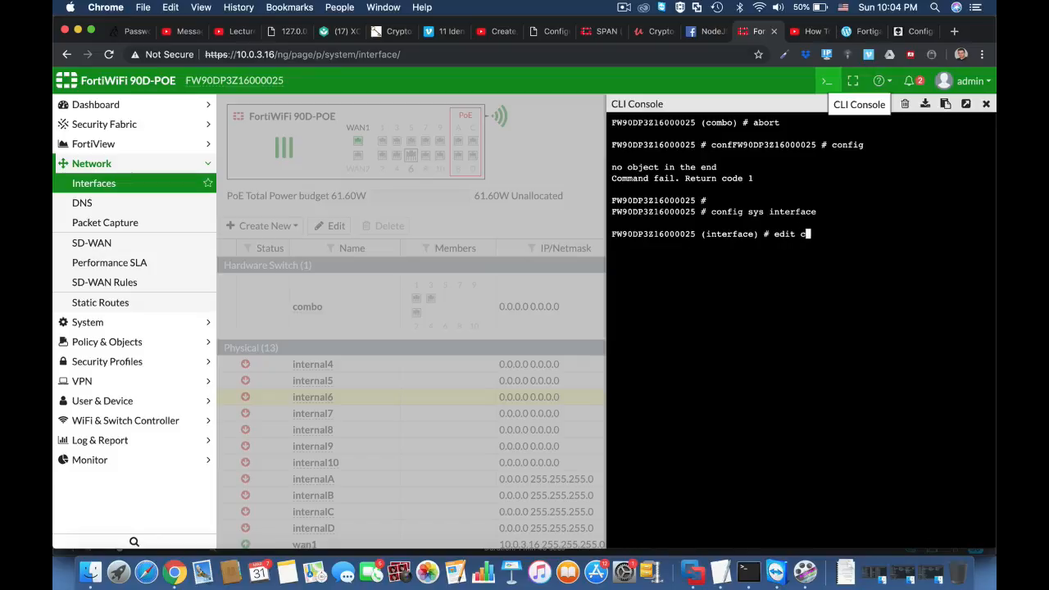
pyautogui.write('ombo')
pyautogui.press('Return')
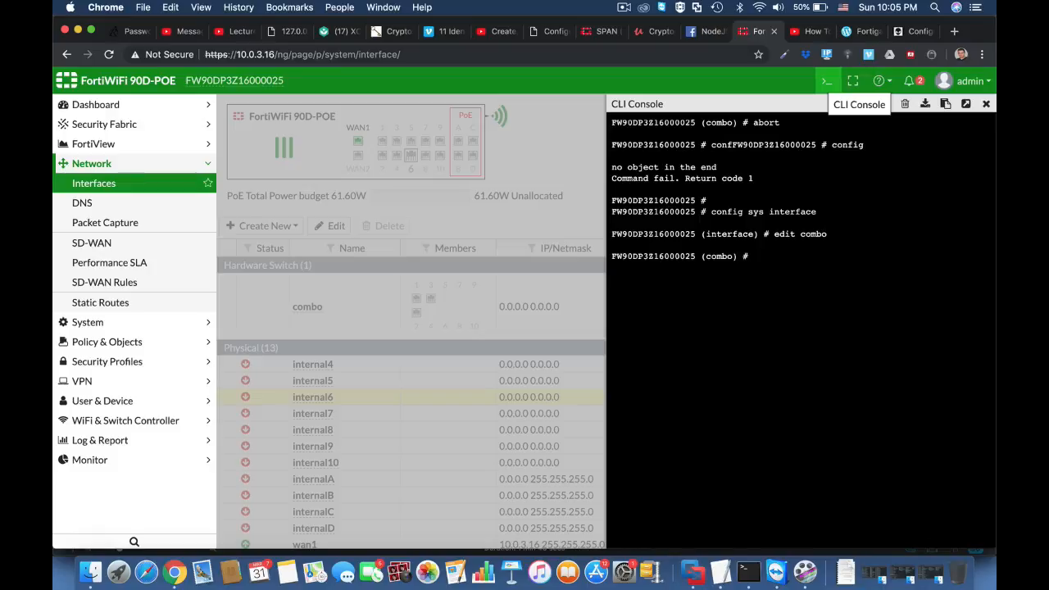
# Set the combo interface's IP address to 11.11.11.1 with netmask 255.255.255.0.
pyautogui.write('set ip 11.11.11.1 255.255.255.0')
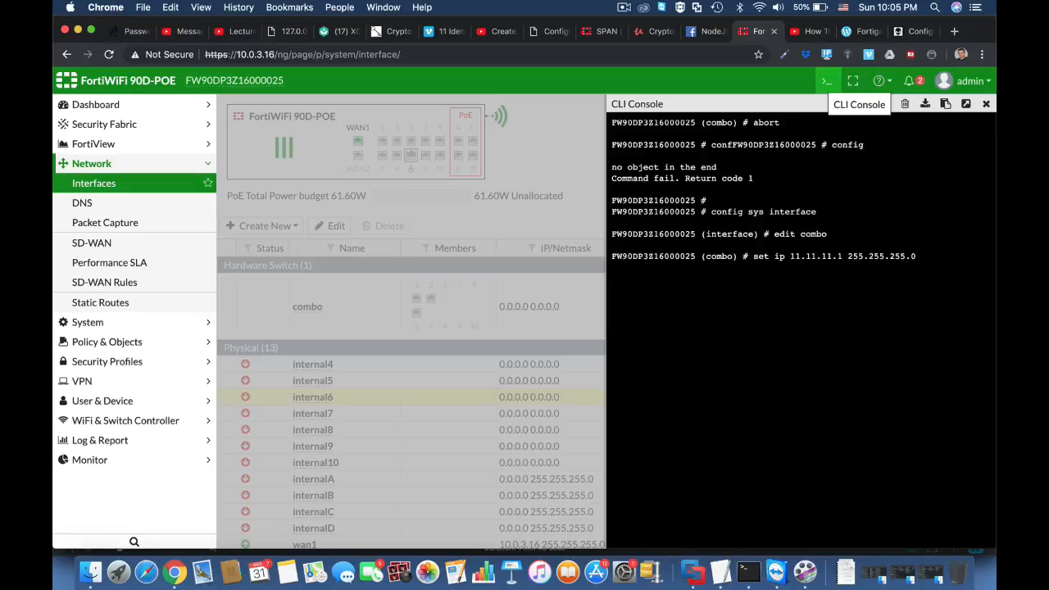
pyautogui.press('Return')
# Set allowaccess on the combo interface to http https ping.
pyautogui.write('set ')
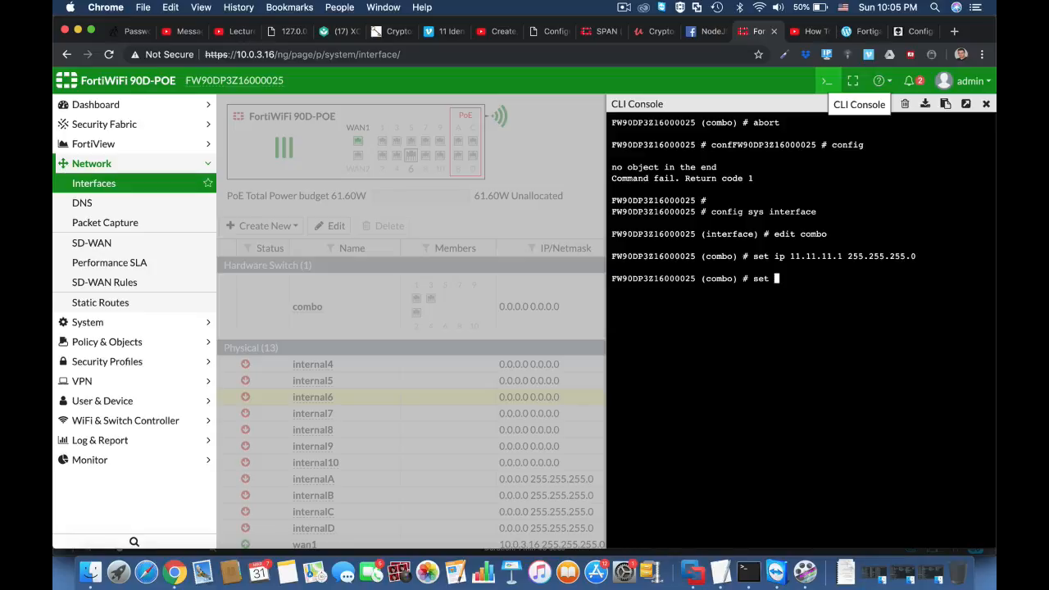
pyautogui.write('allowaccess http ht')
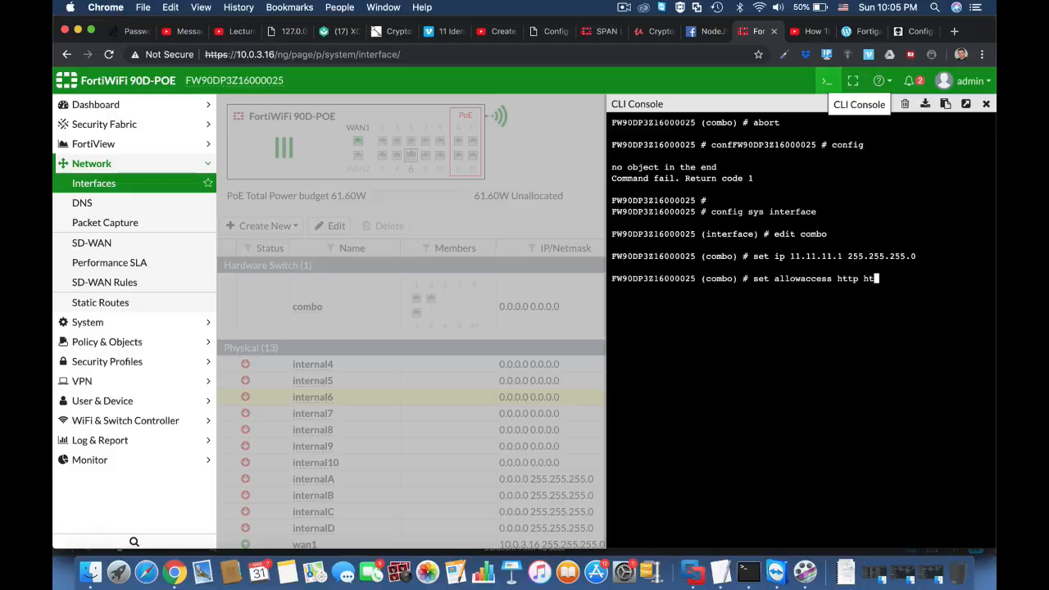
pyautogui.write('tps ping')
pyautogui.press('Return')
pyautogui.press('Return')
pyautogui.press('Return')
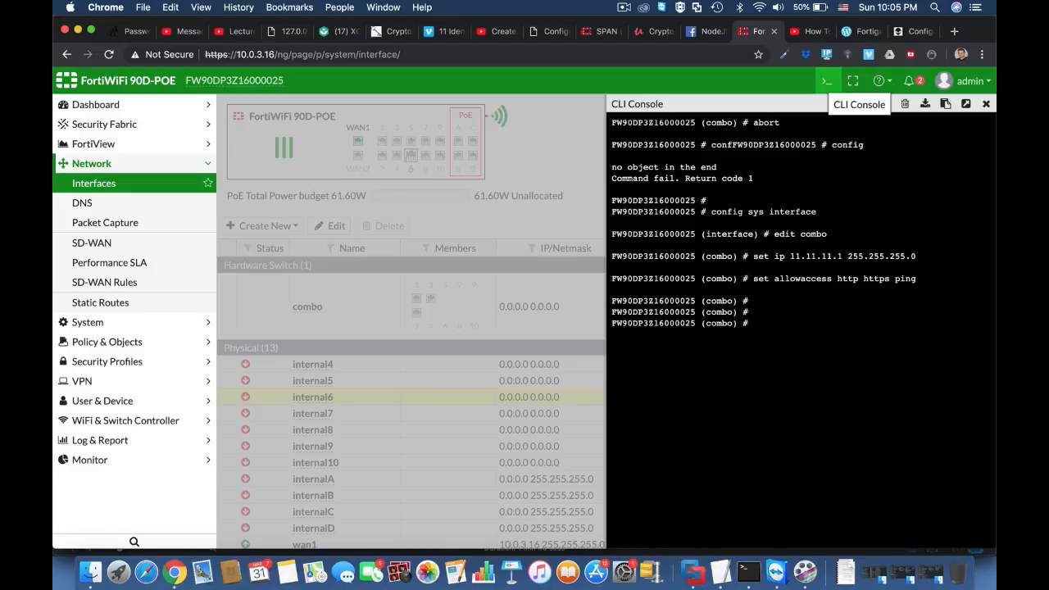
# Save the combo interface configuration with end and reload the Interfaces page.
pyautogui.write('end')
pyautogui.press('Return')
pyautogui.press('Return')
pyautogui.press('Return')
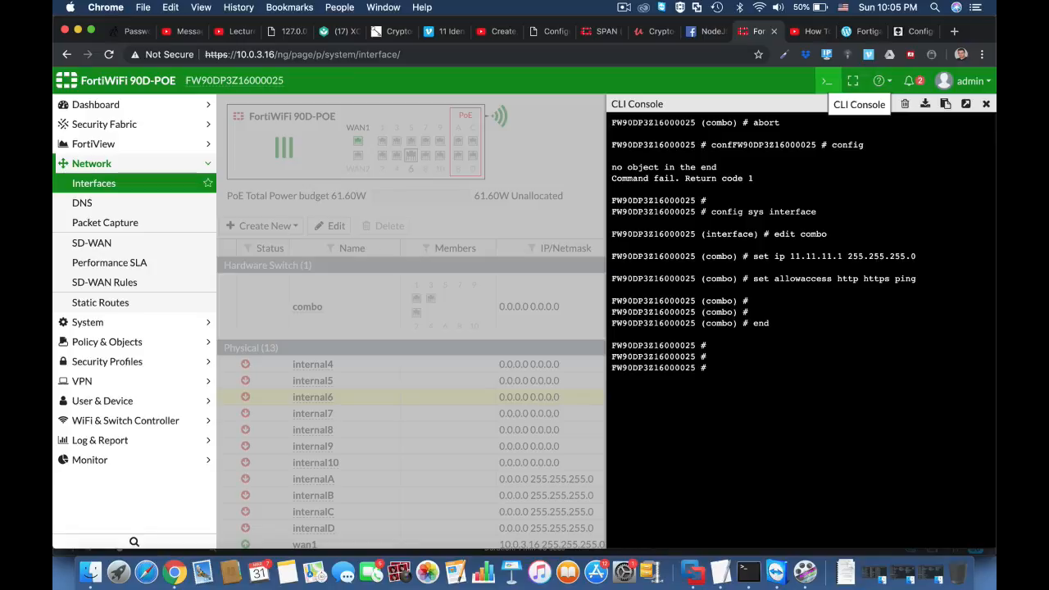
pyautogui.click(477, 52)
pyautogui.press('Return')
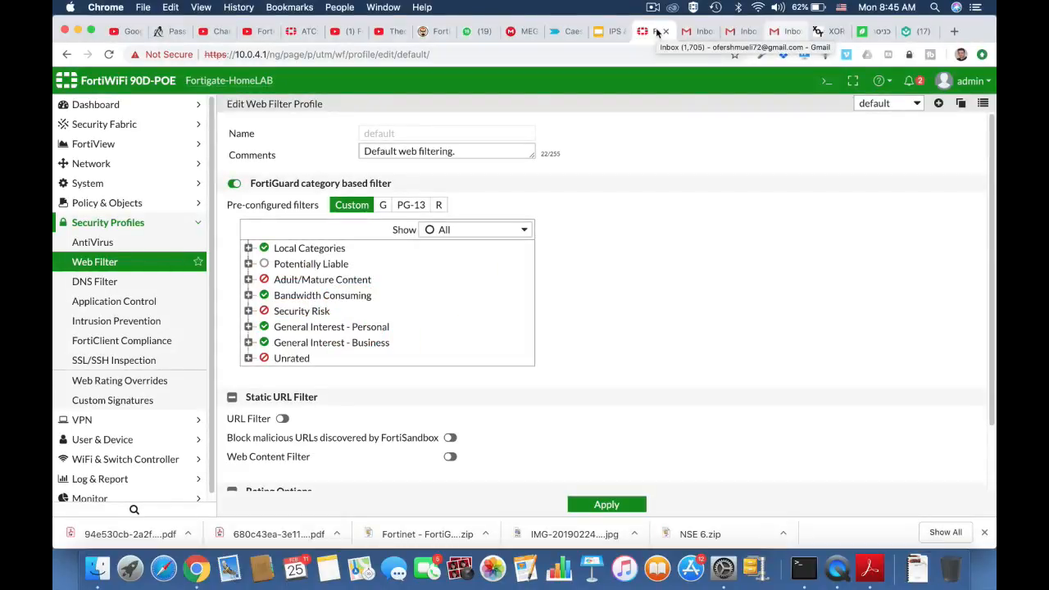
# Expand the Local Categories, Adult/Mature Content and Bandwidth Consuming groups of the default web filter profile to examine their subcategories.
pyautogui.click(248, 248)
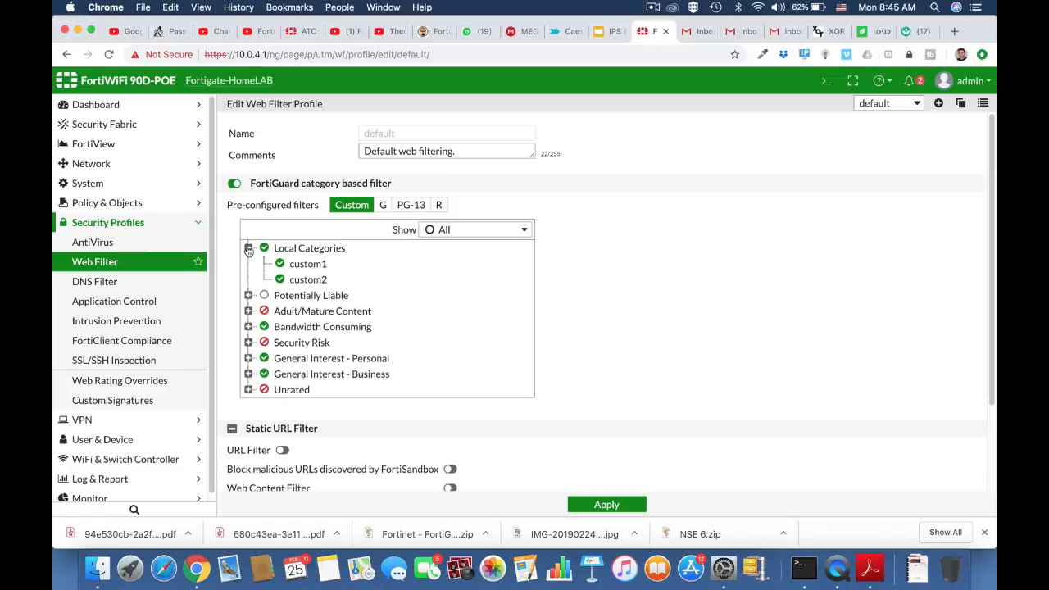
pyautogui.scroll(-1, 441, 345)
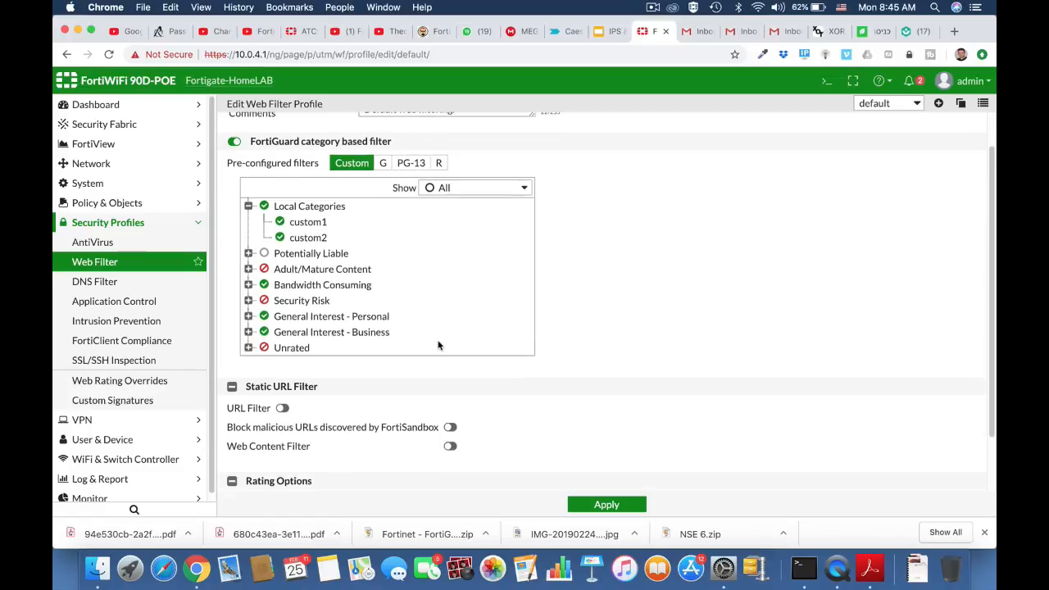
pyautogui.click(248, 266)
pyautogui.scroll(-5, 352, 329)
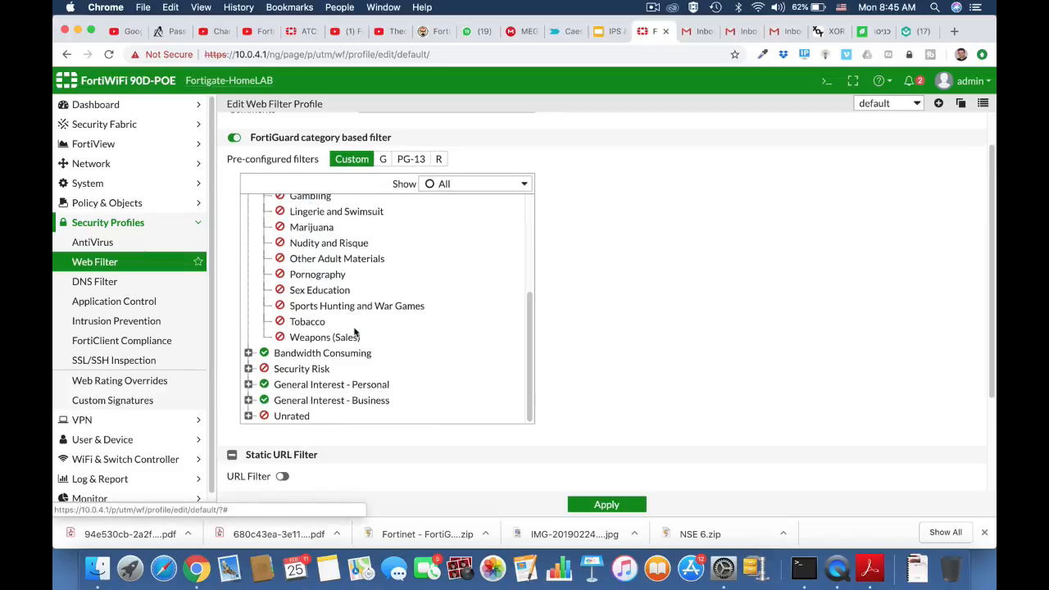
pyautogui.click(249, 352)
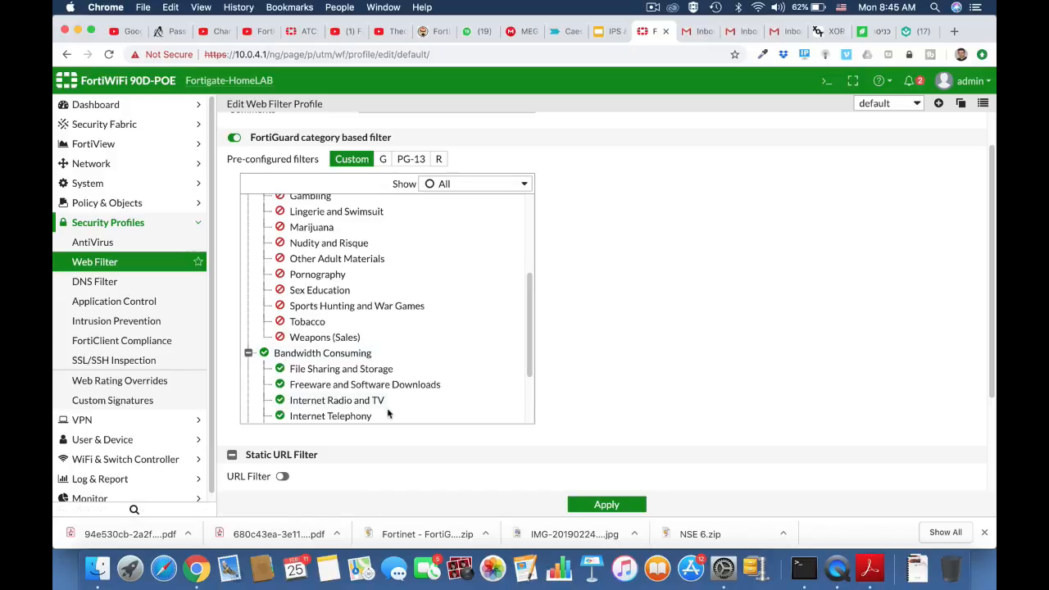
pyautogui.scroll(-3, 391, 414)
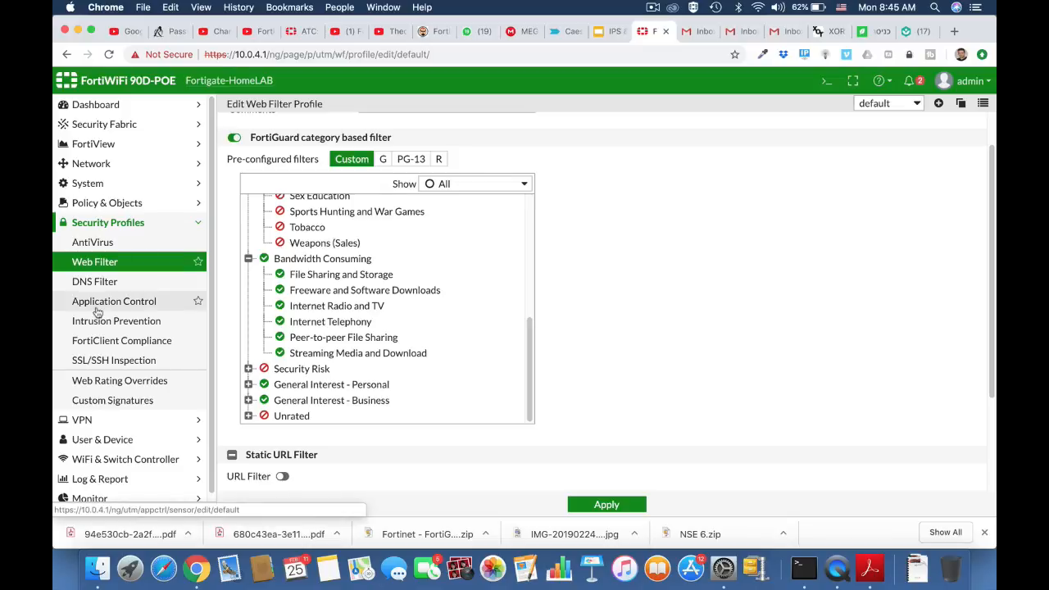
# Go to the FortiGuard system settings and open the request for re-evaluation of a URL's category.
pyautogui.click(99, 184)
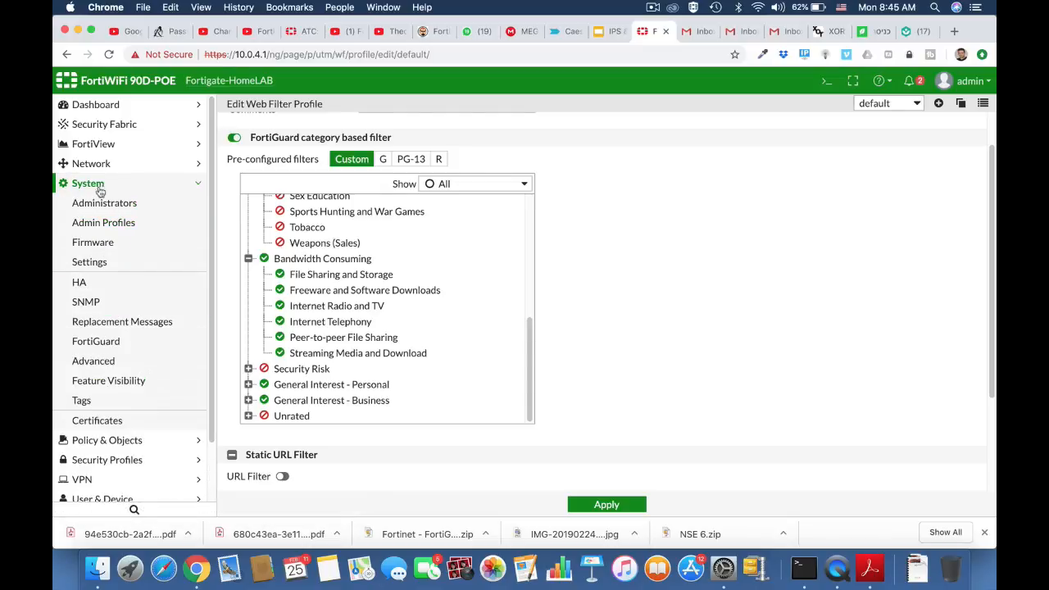
pyautogui.click(92, 265)
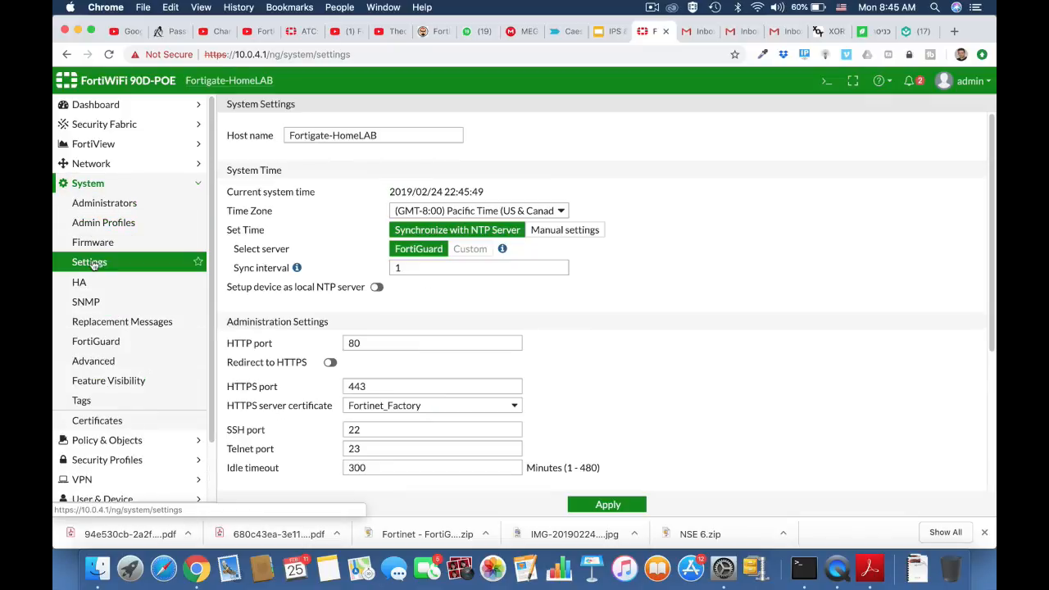
pyautogui.click(96, 343)
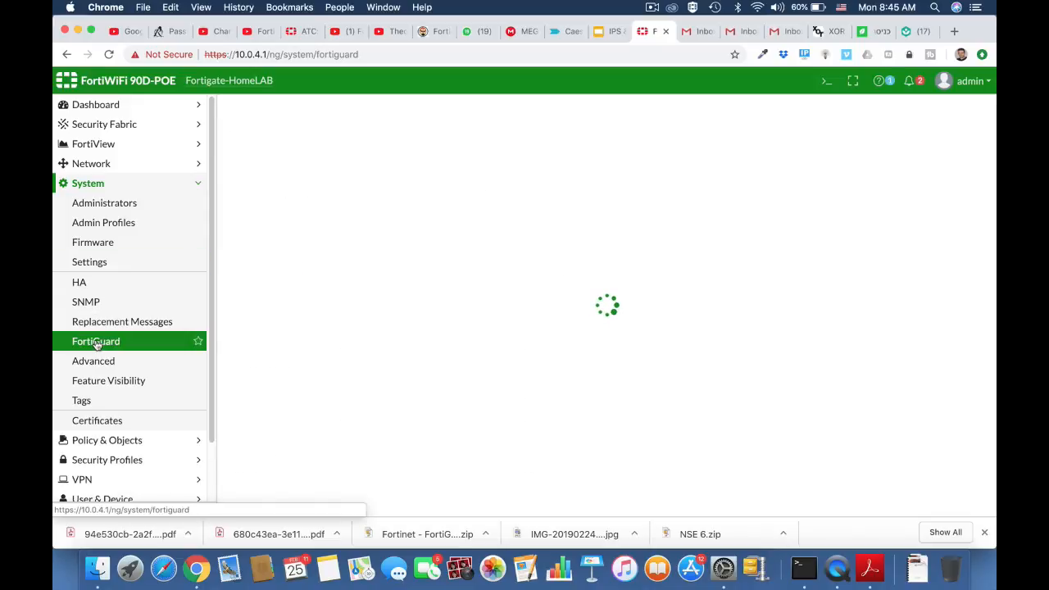
pyautogui.scroll(-15, 410, 419)
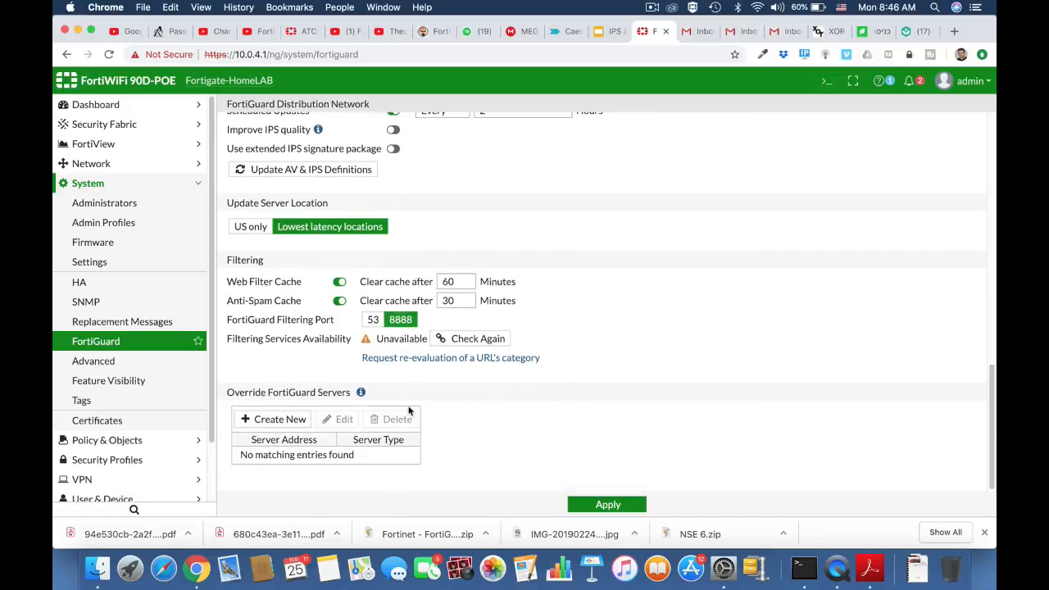
pyautogui.click(408, 359)
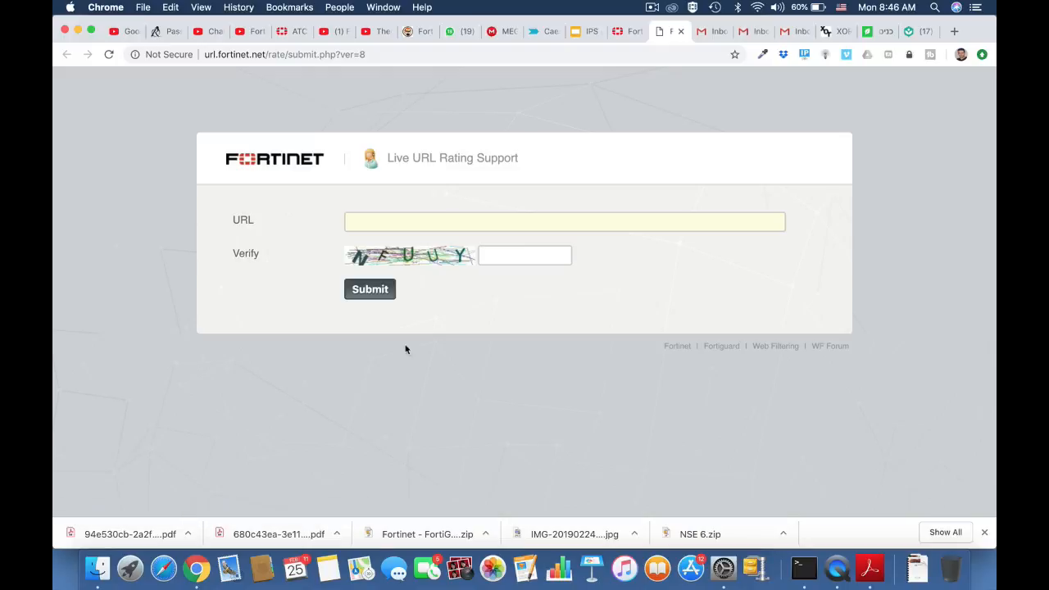
pyautogui.click(368, 222)
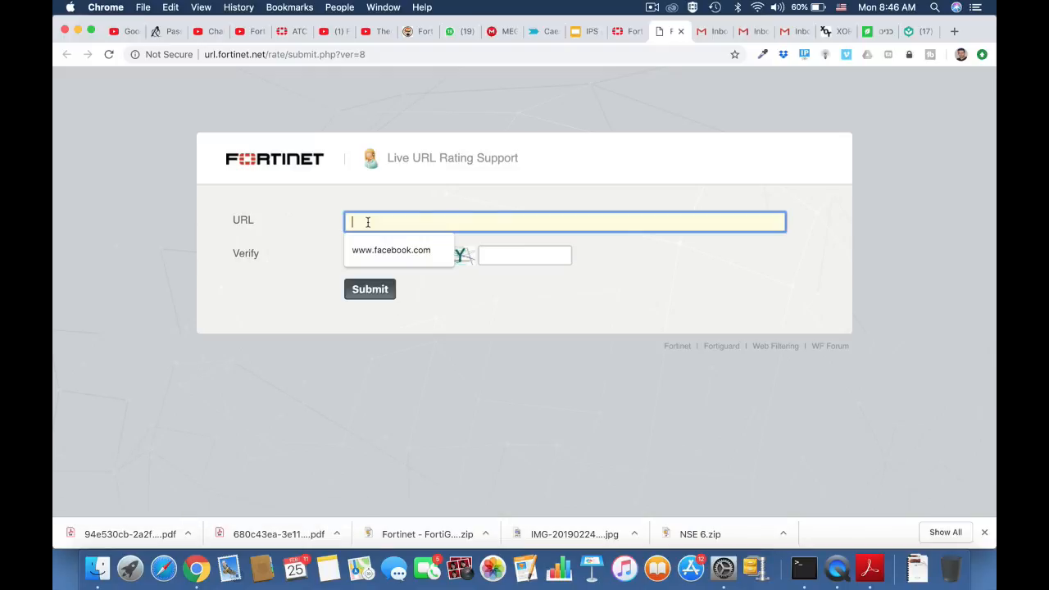
pyautogui.write('www.eng')
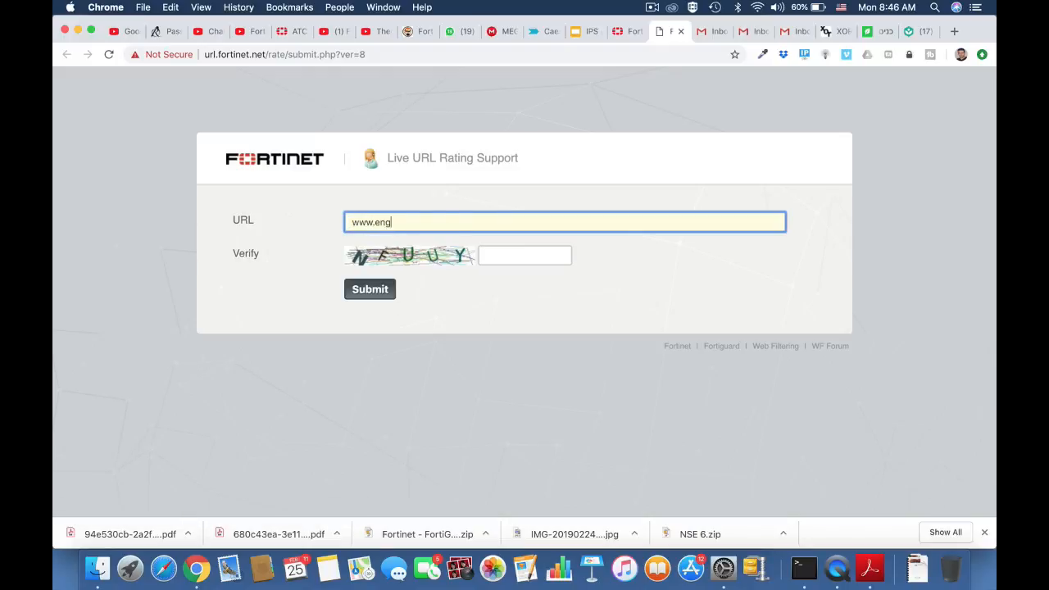
pyautogui.write('adget.com')
pyautogui.click(484, 257)
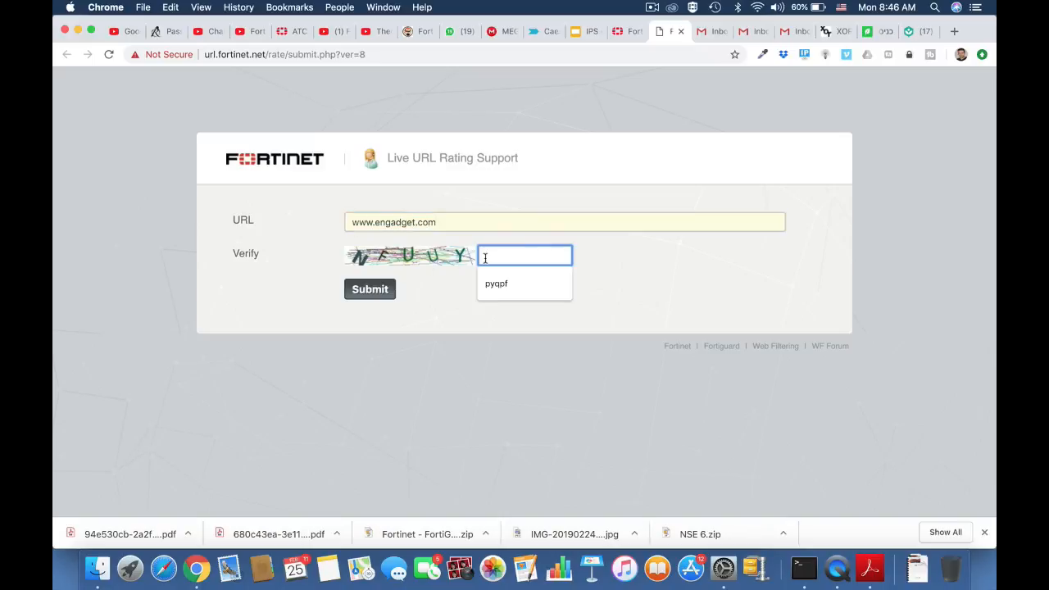
pyautogui.write('n')
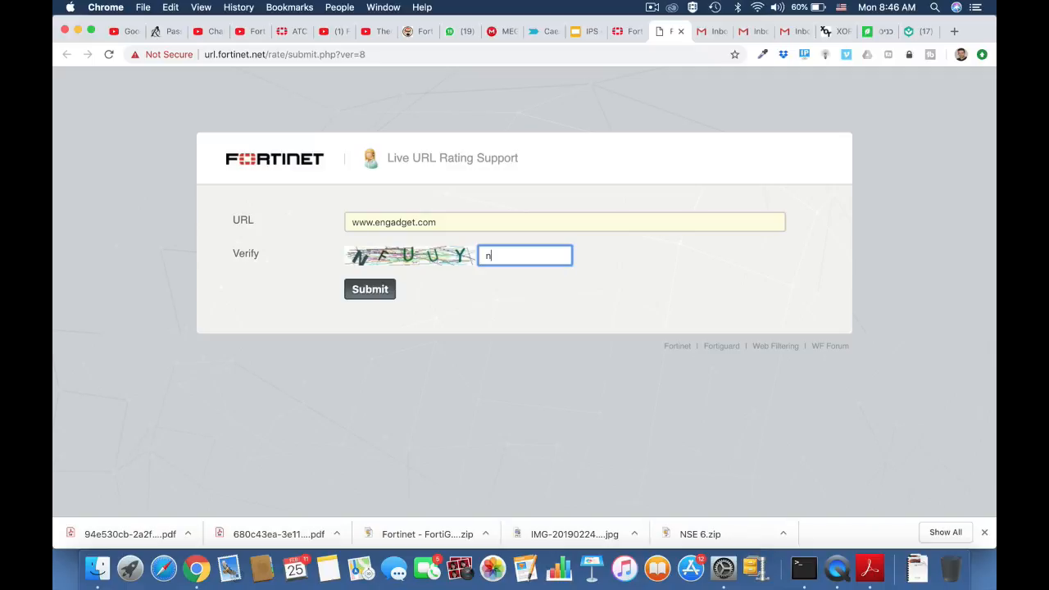
pyautogui.write('fuuy')
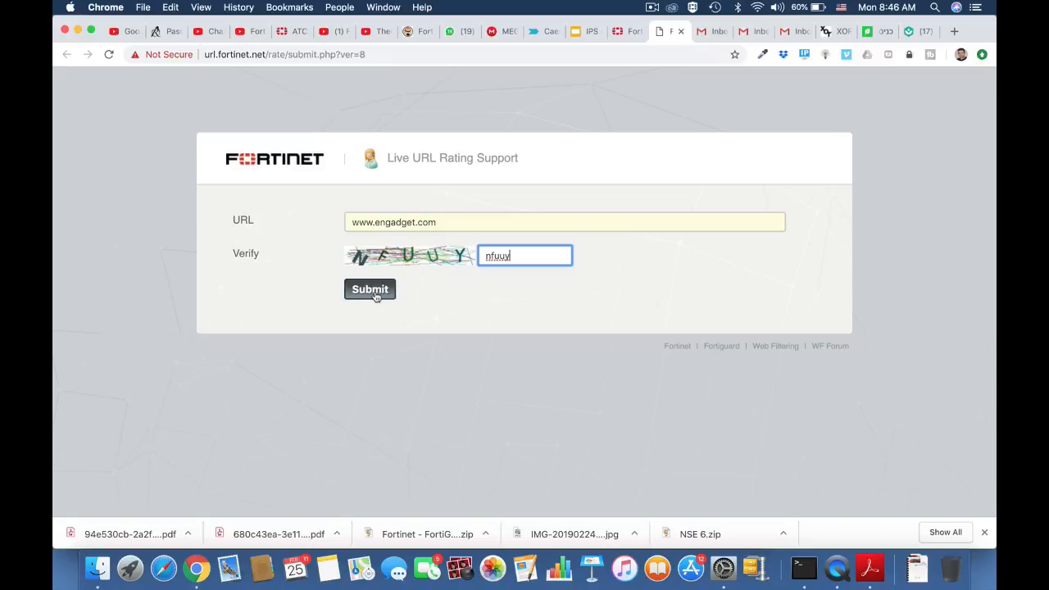
pyautogui.click(375, 295)
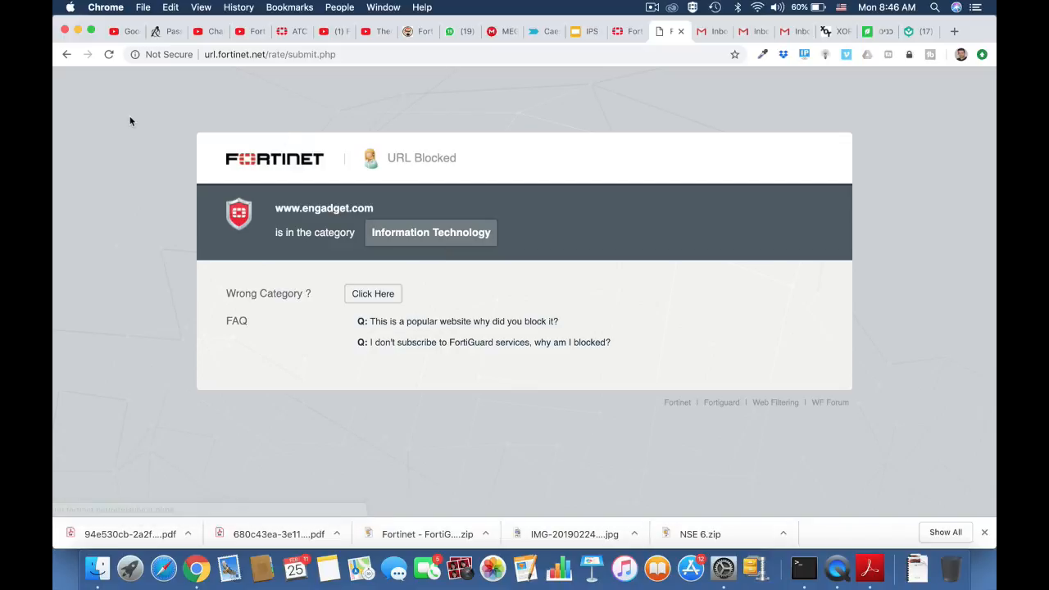
pyautogui.click(66, 54)
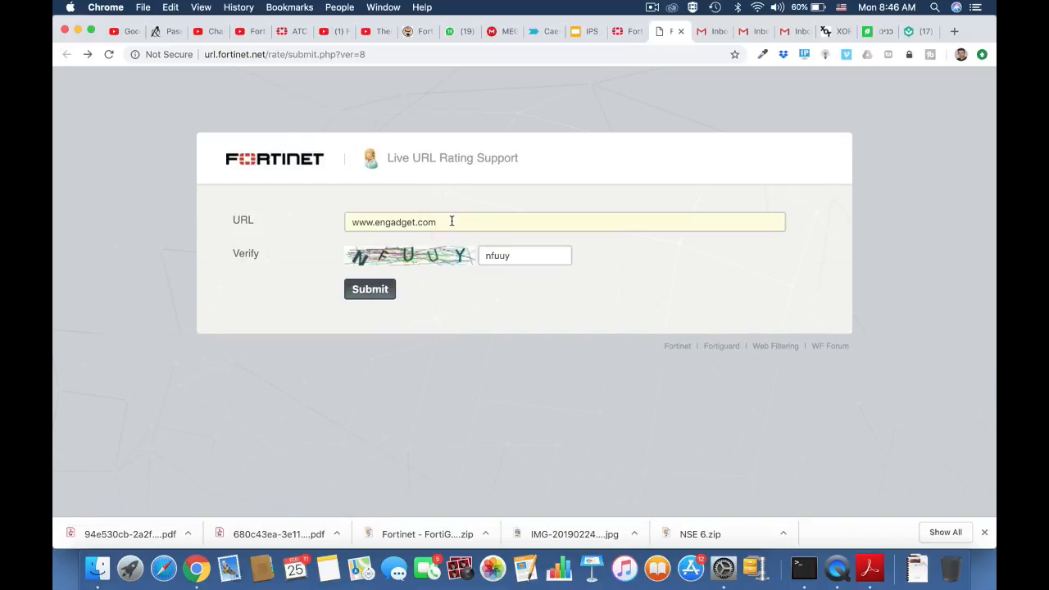
pyautogui.moveTo(450, 221); pyautogui.dragTo(335, 224)
pyautogui.click(343, 58)
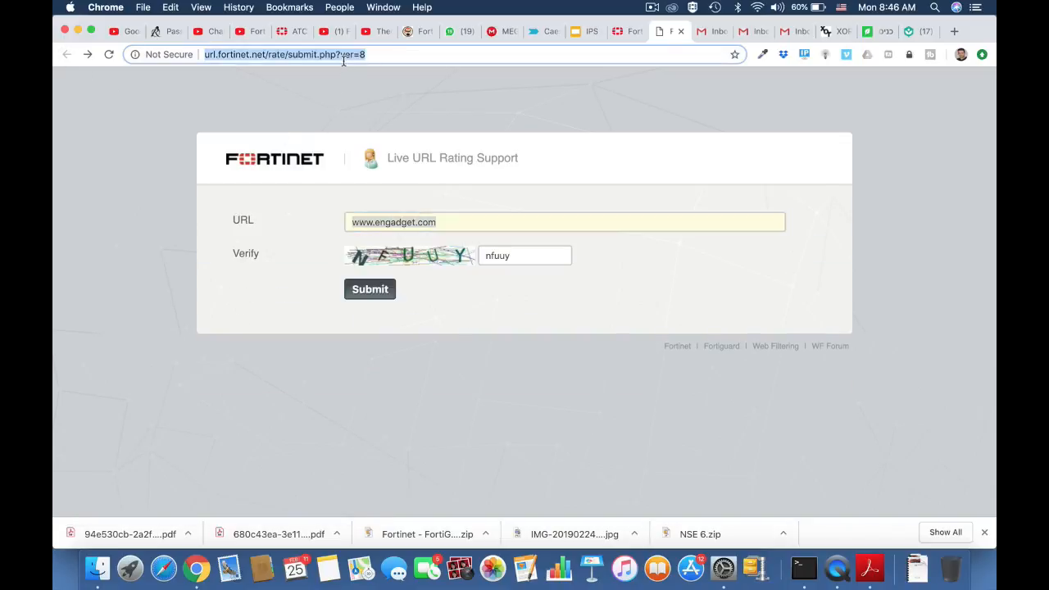
pyautogui.press('Return')
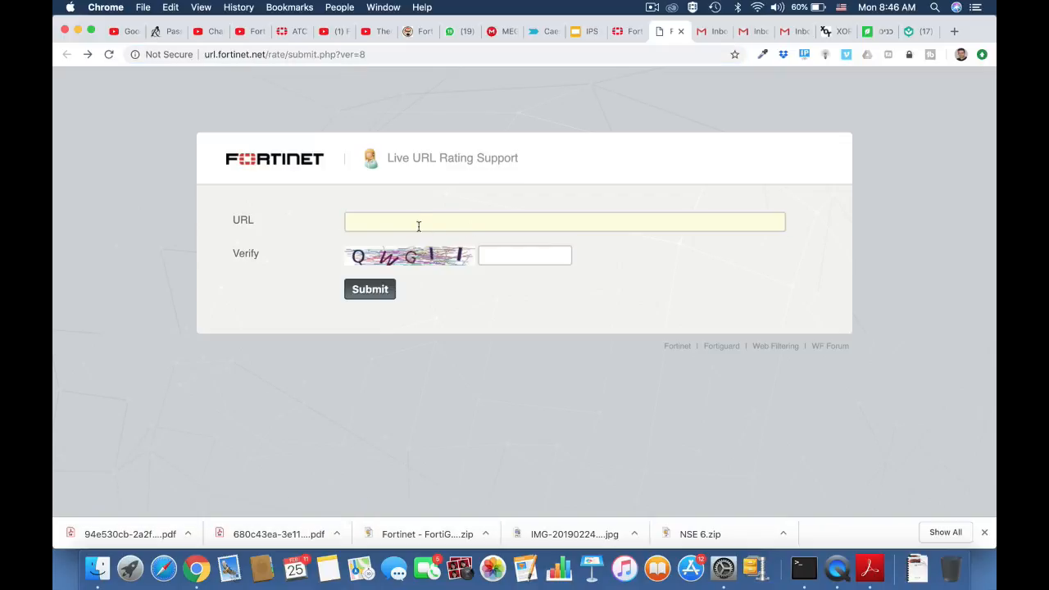
pyautogui.click(417, 221)
pyautogui.write('www')
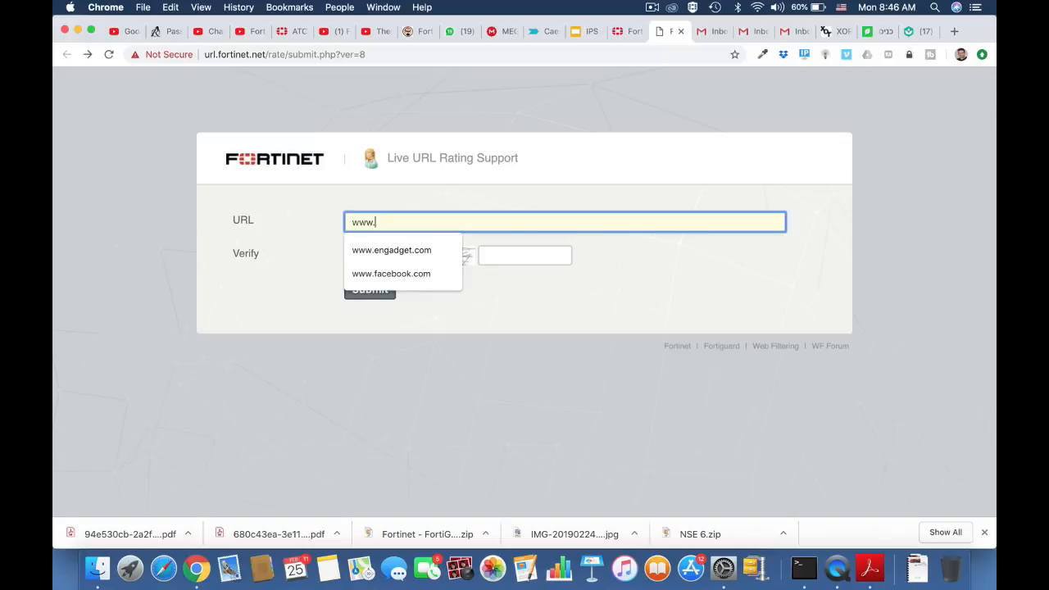
pyautogui.write('.fo')
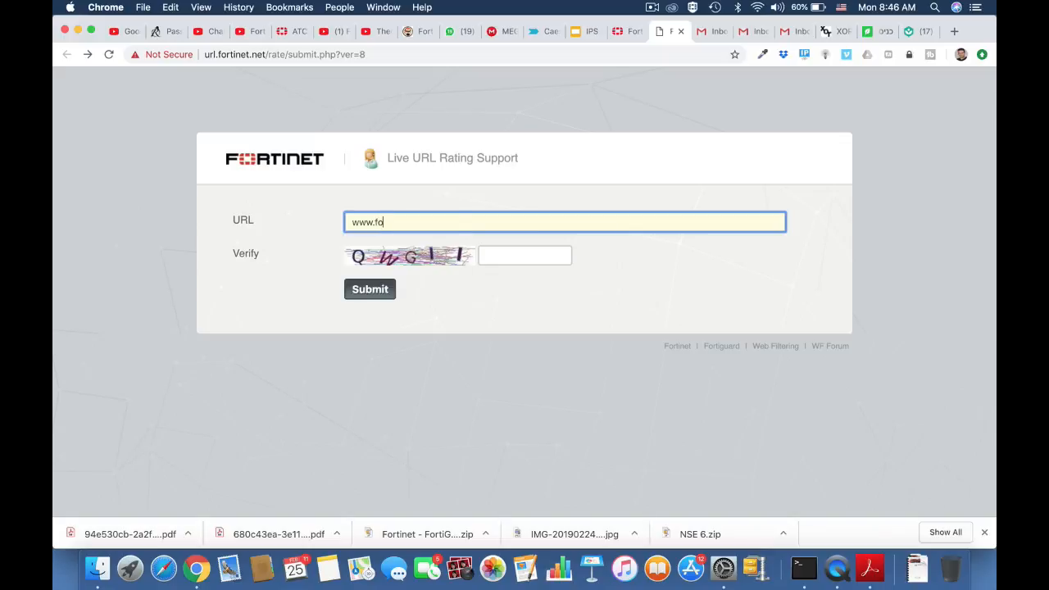
pyautogui.write('rtinet.com')
pyautogui.click(501, 255)
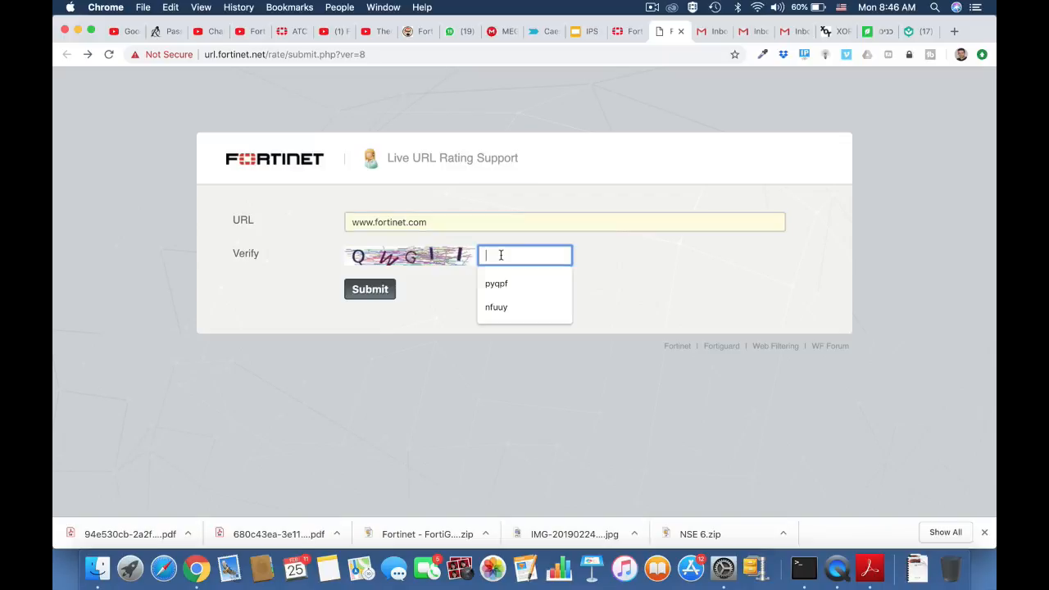
pyautogui.write('qwgil')
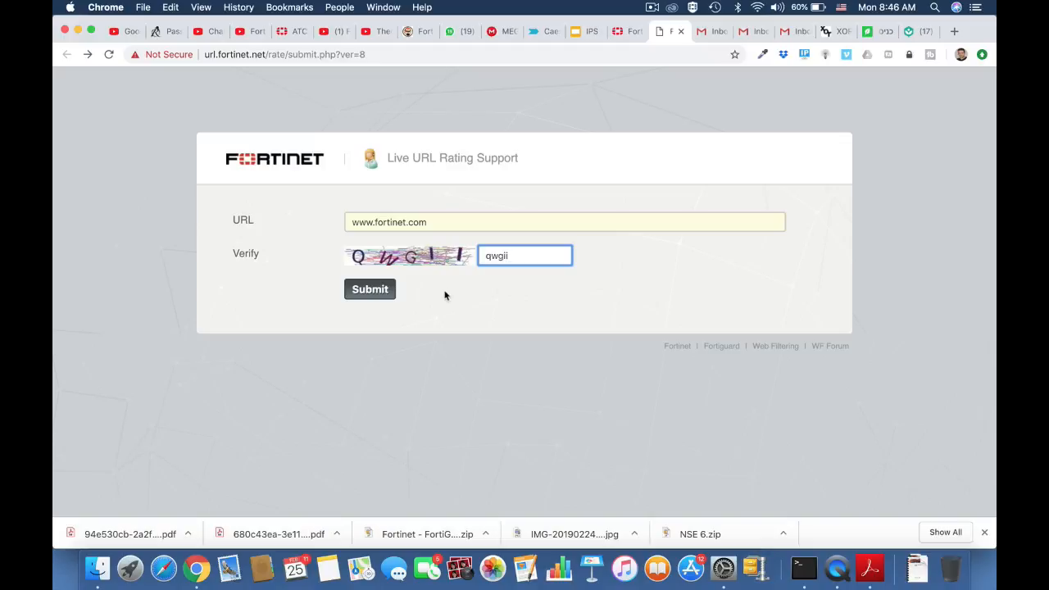
pyautogui.click(374, 294)
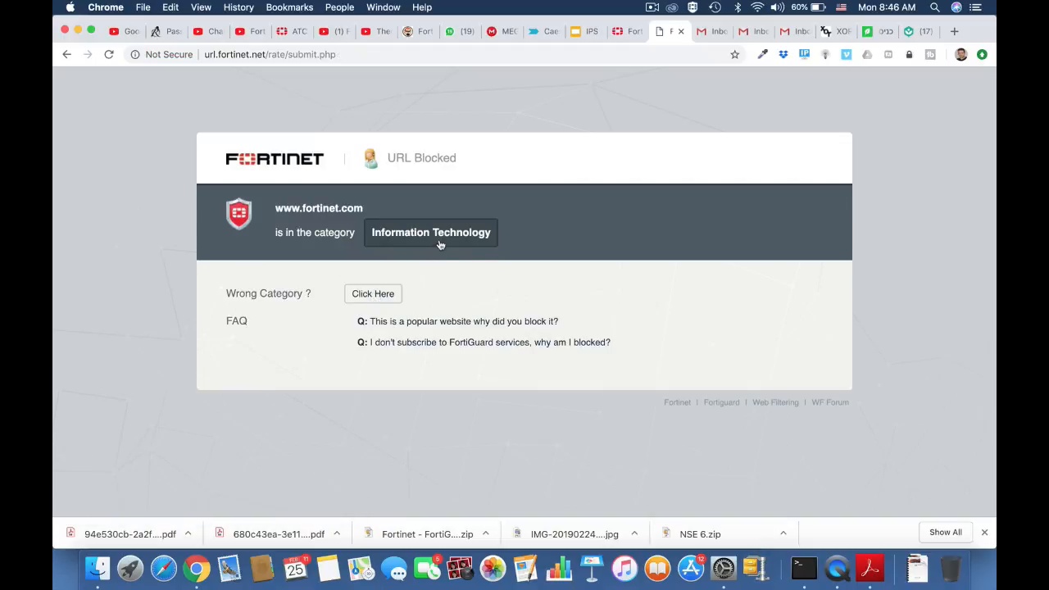
pyautogui.press('super+Left')
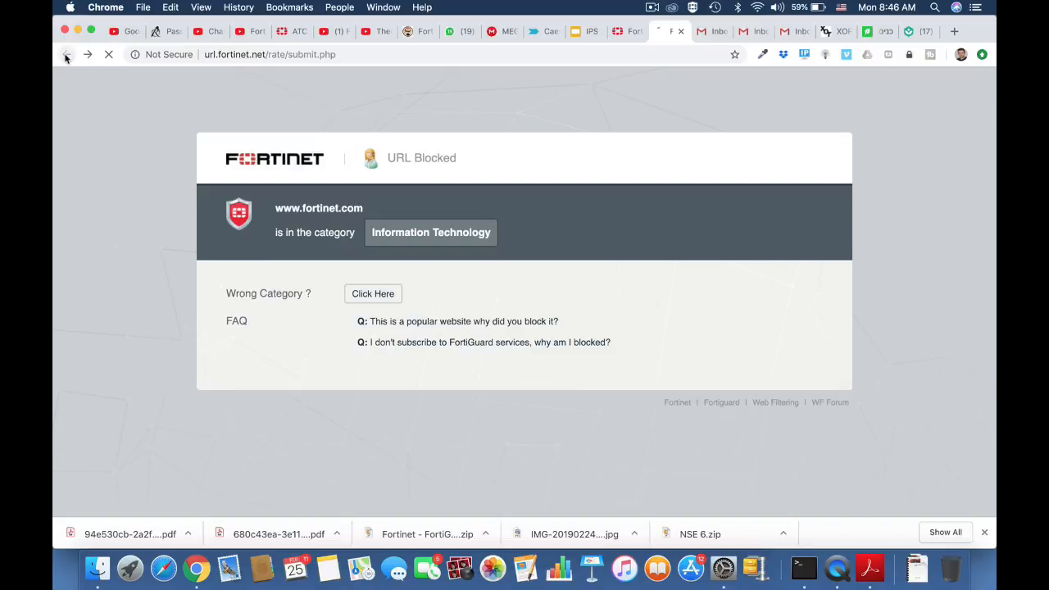
pyautogui.click(372, 55)
pyautogui.press('Return')
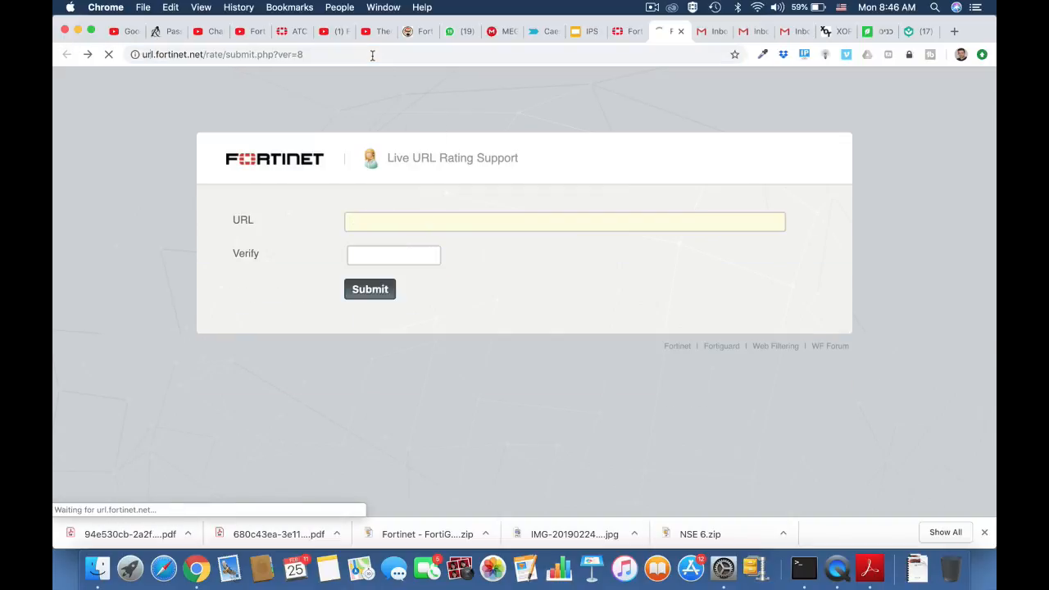
pyautogui.click(368, 221)
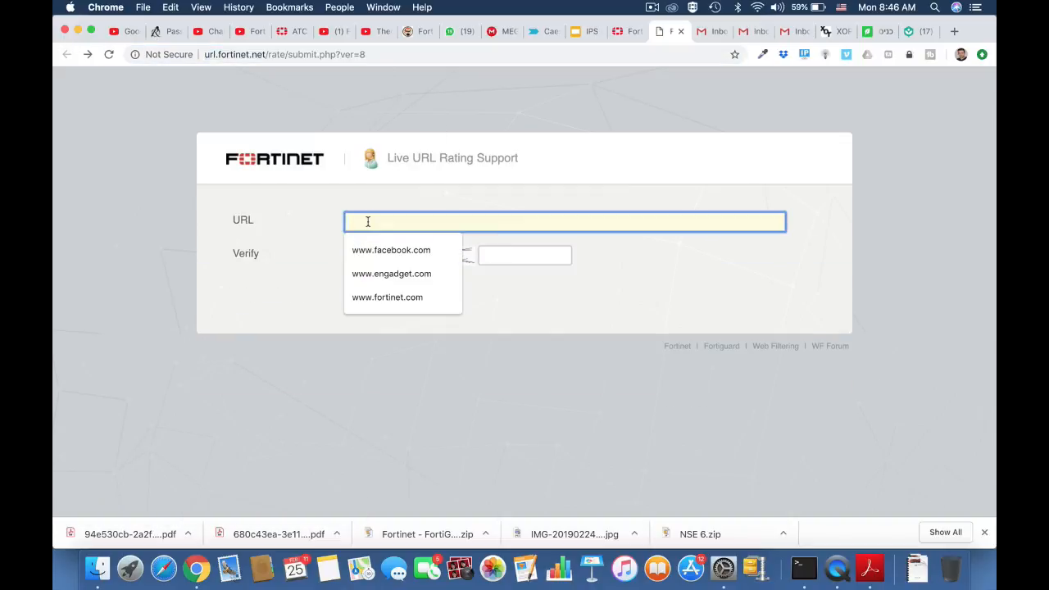
pyautogui.write('www.twi')
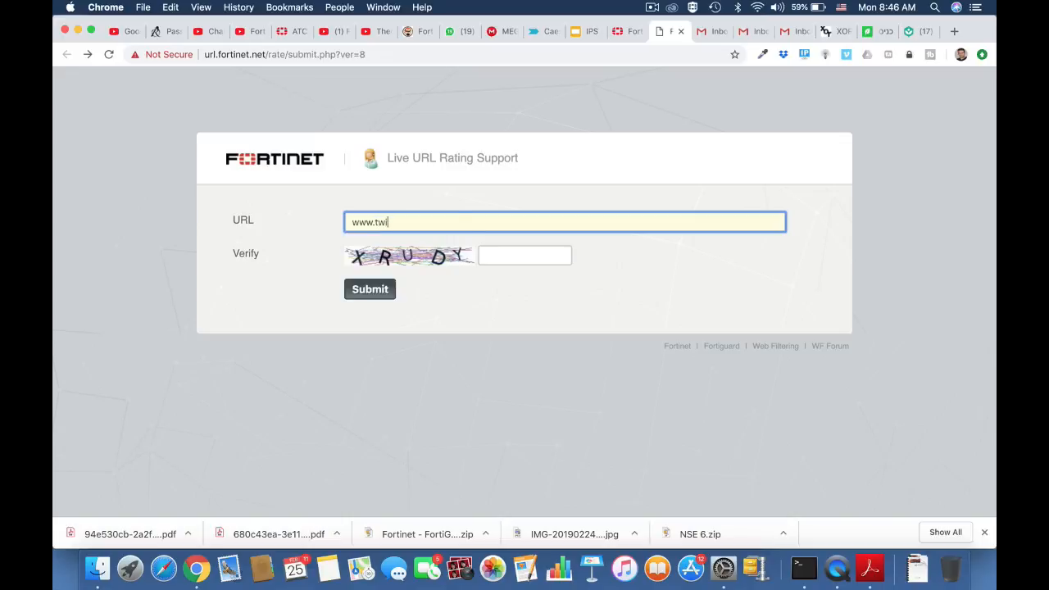
pyautogui.write('tter.com')
pyautogui.click(500, 255)
pyautogui.write('x')
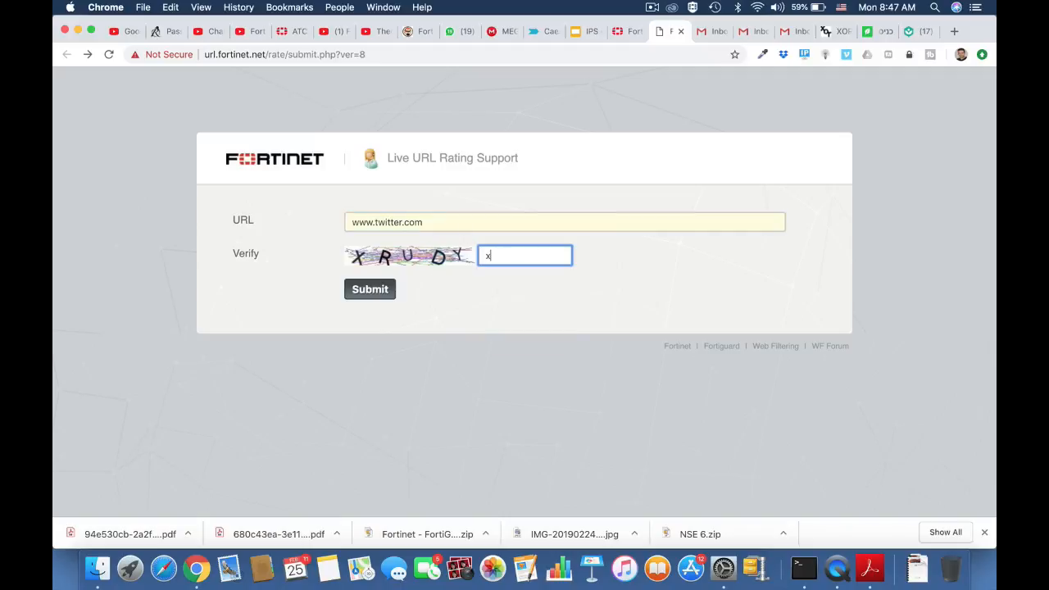
pyautogui.write('rudy')
pyautogui.click(366, 292)
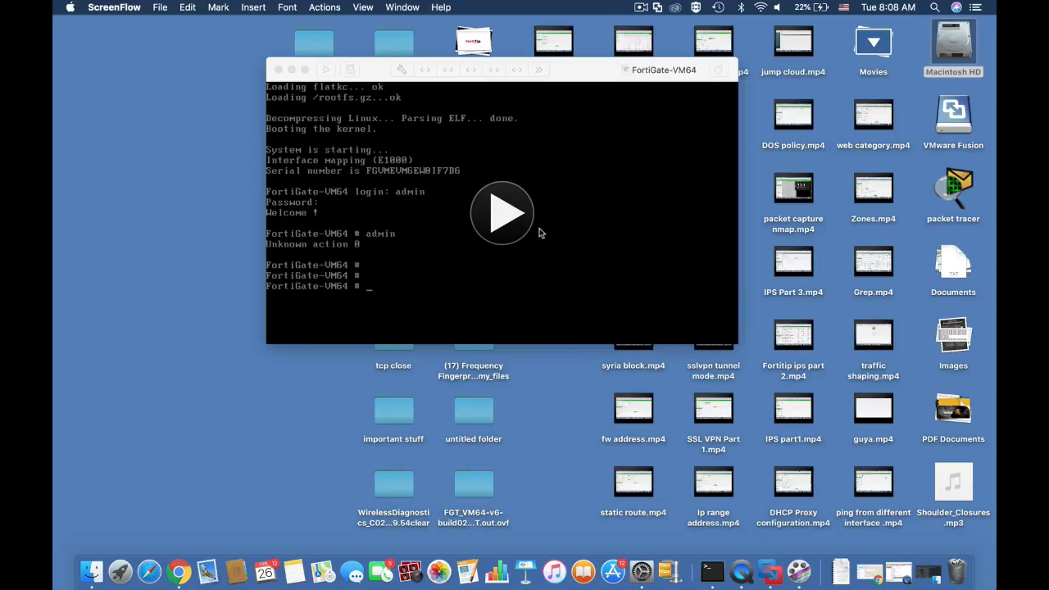
# In the FortiGate-VM64 console in VMware Fusion, run show system interface and page through the whole interface configuration.
pyautogui.click(503, 214)
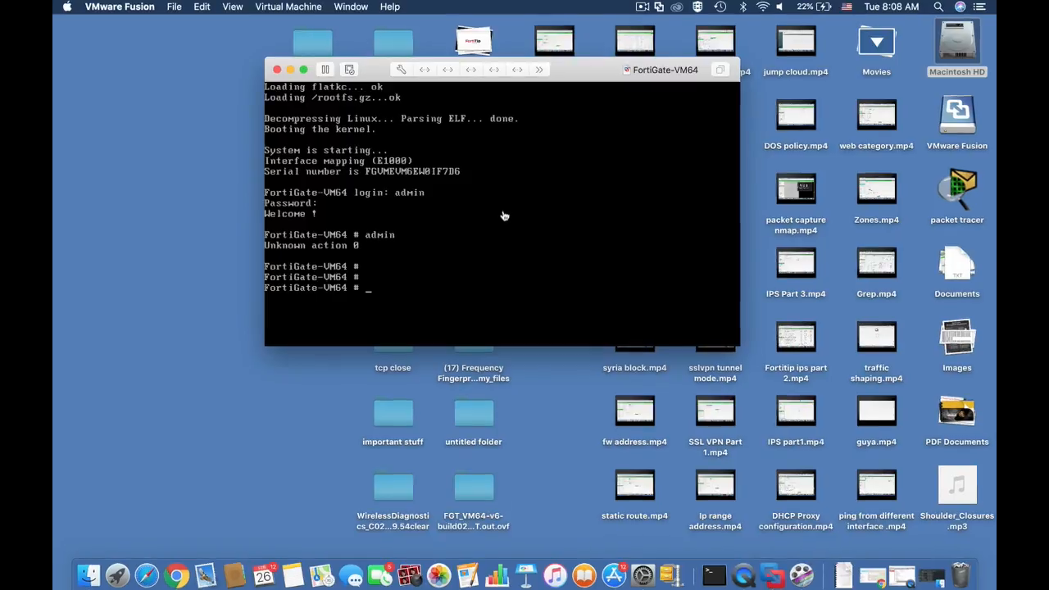
pyautogui.press('Return')
pyautogui.press('Return')
pyautogui.write('show s')
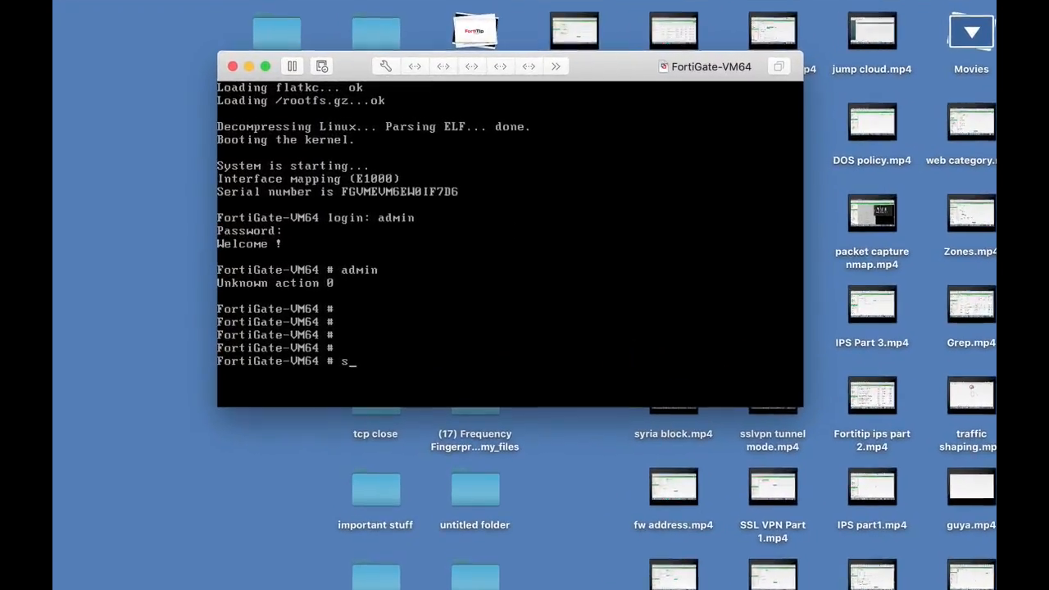
pyautogui.write('ystem i')
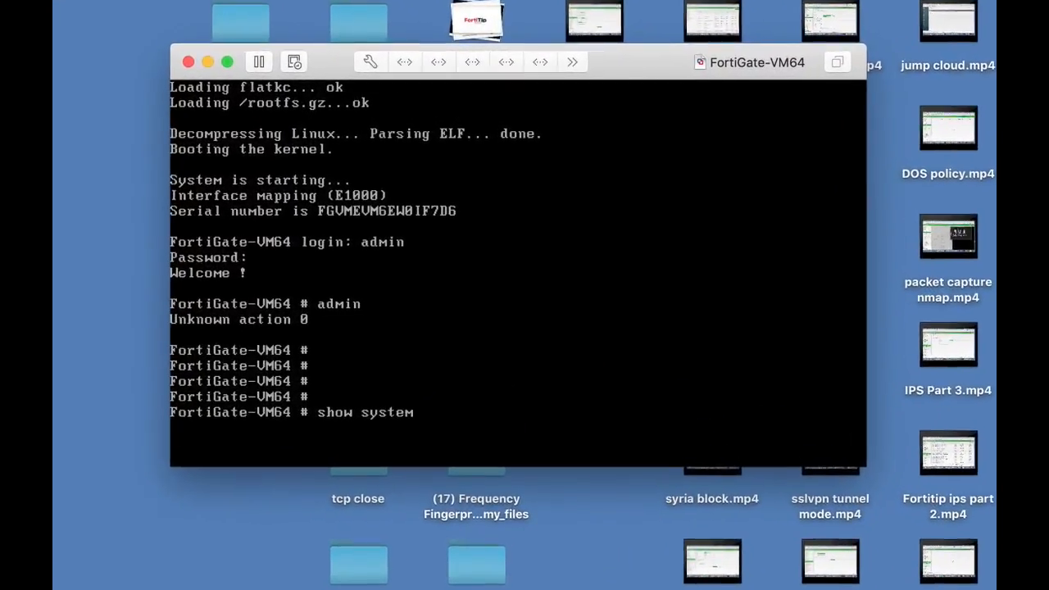
pyautogui.write('nterface')
pyautogui.press('Return')
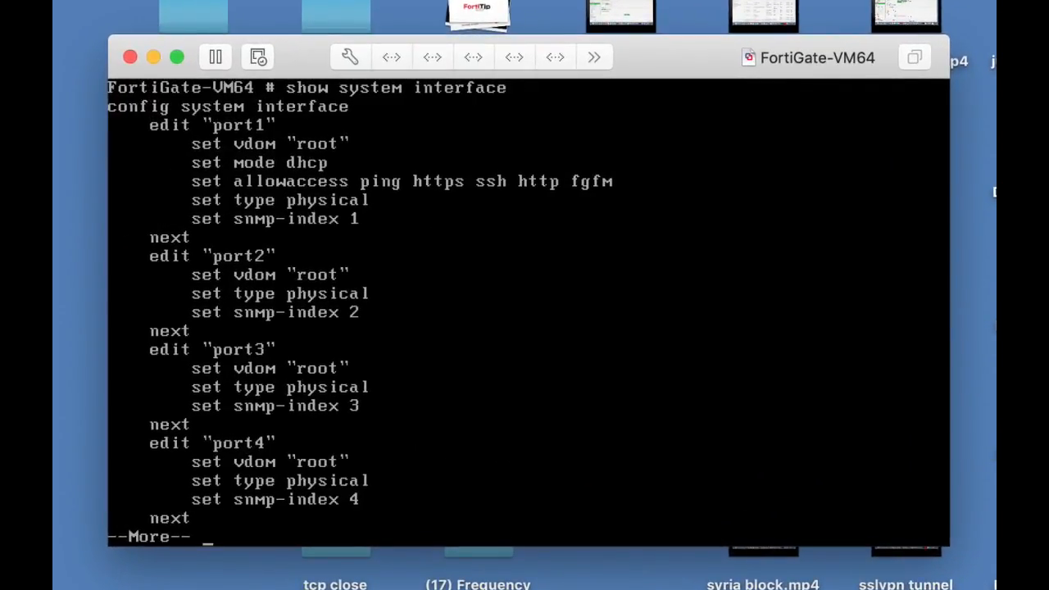
pyautogui.press('Return')
pyautogui.press('Return')
pyautogui.press('Return')
pyautogui.press('Return')
pyautogui.press('Return')
pyautogui.press('Return')
pyautogui.press('Return')
pyautogui.press('Return')
pyautogui.press('Return')
pyautogui.press('Return')
pyautogui.press('Return')
pyautogui.press('Return')
pyautogui.press('Return')
pyautogui.press('Return')
pyautogui.press('Return')
pyautogui.press('Return')
pyautogui.press('Return')
pyautogui.press('Return')
pyautogui.press('Return')
pyautogui.press('Return')
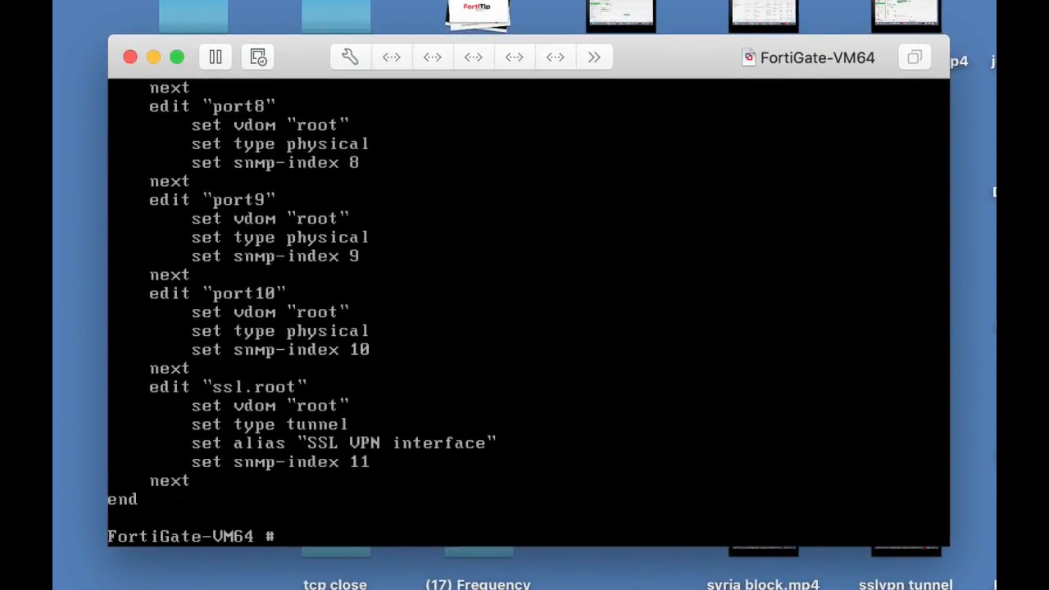
# Try to run edit port1 directly from the top-level FortiGate prompt.
pyautogui.press('Return')
pyautogui.press('Return')
pyautogui.press('Return')
pyautogui.press('Return')
pyautogui.press('Return')
pyautogui.press('Return')
pyautogui.press('Return')
pyautogui.write('edit port1')
pyautogui.press('Return')
# Enter the config system interface context and open port1 for editing.
pyautogui.write('confi')
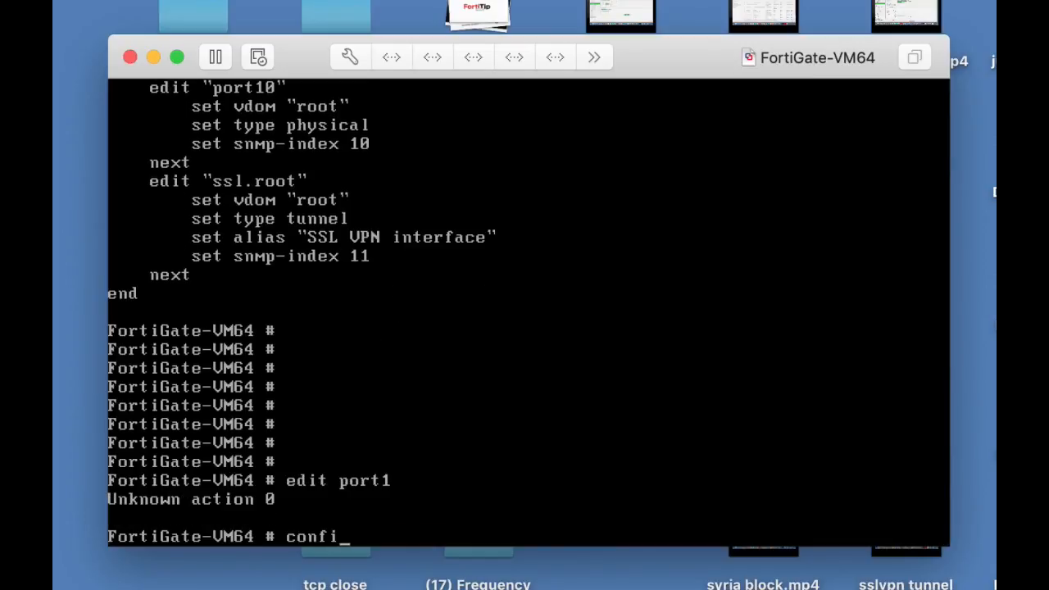
pyautogui.write('g system ')
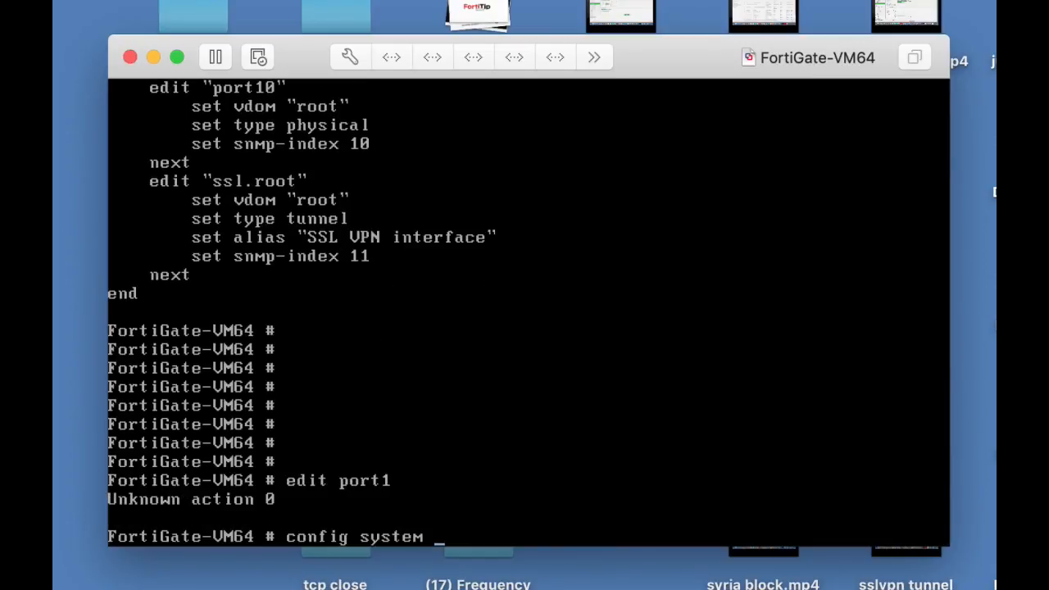
pyautogui.write('interface')
pyautogui.press('Return')
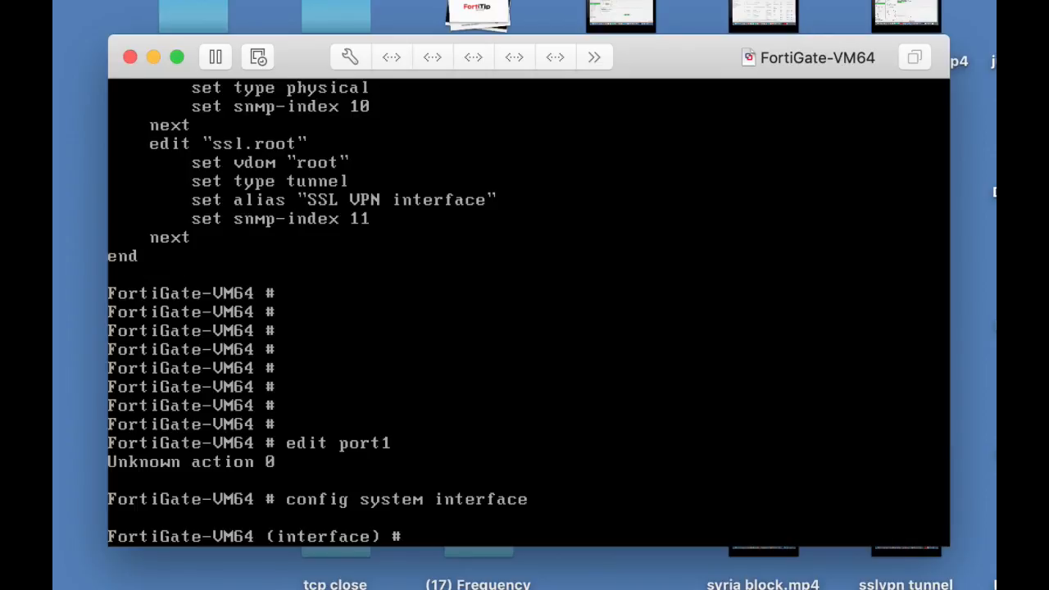
pyautogui.write('edit port1')
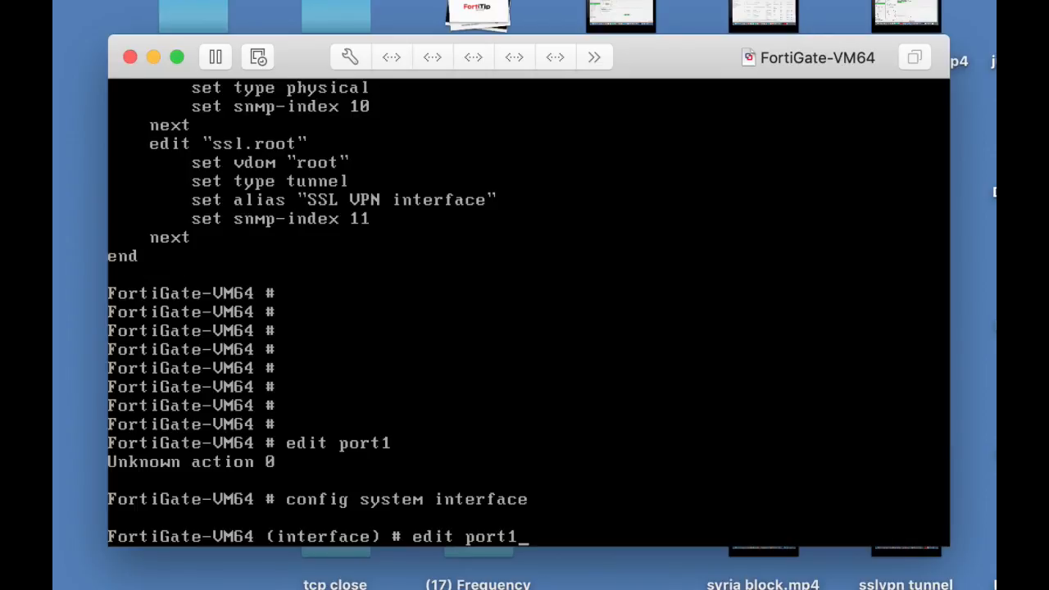
pyautogui.press('Return')
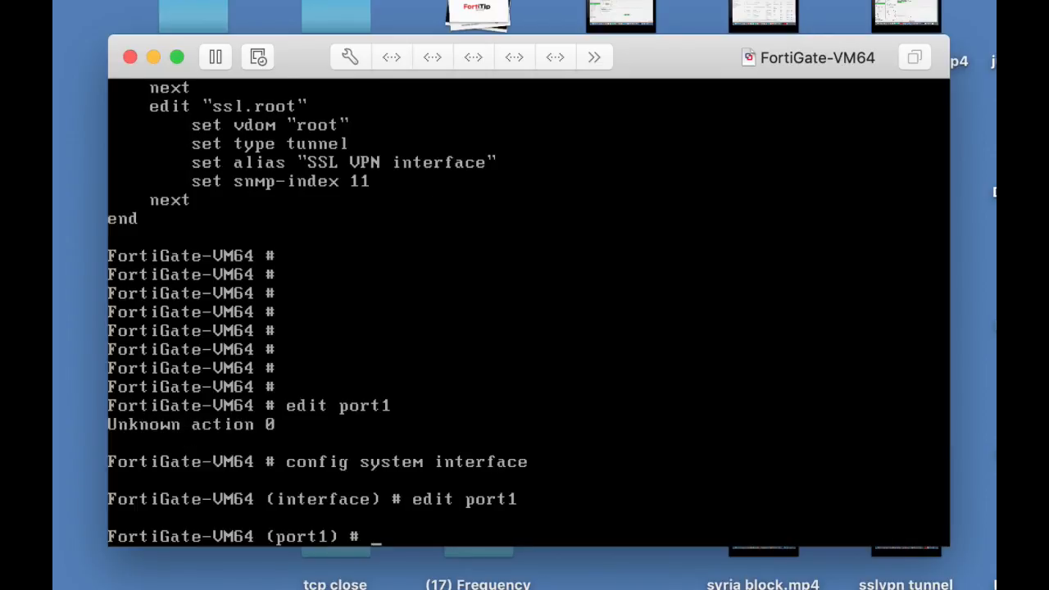
# Try to set the port1 IP address to 10.0.4.99 with netmask 255.255.255.0.
pyautogui.write('set ip 10.0')
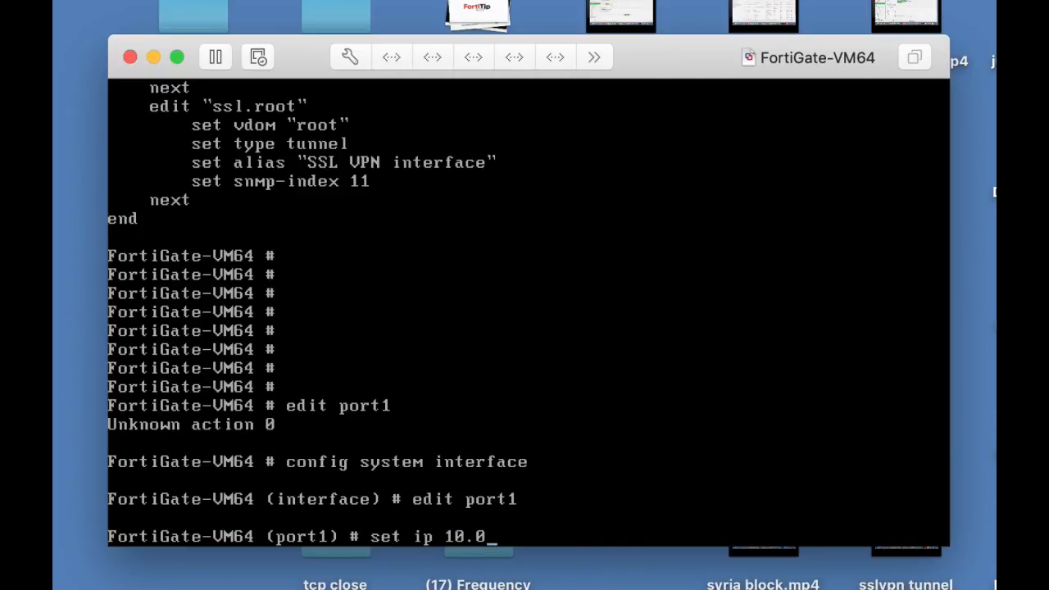
pyautogui.write('.4.99 255')
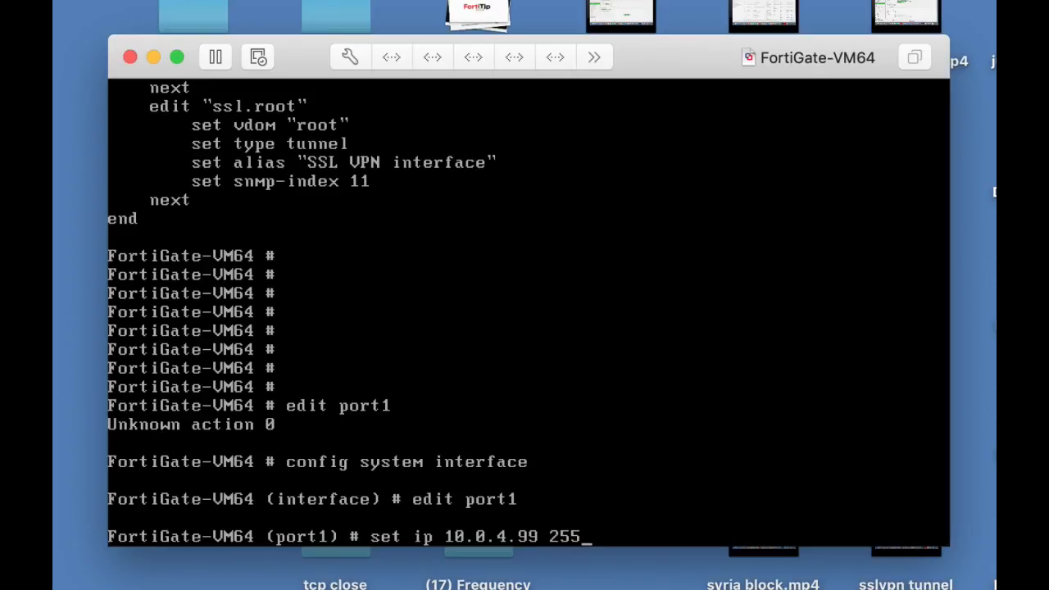
pyautogui.write('.255.255')
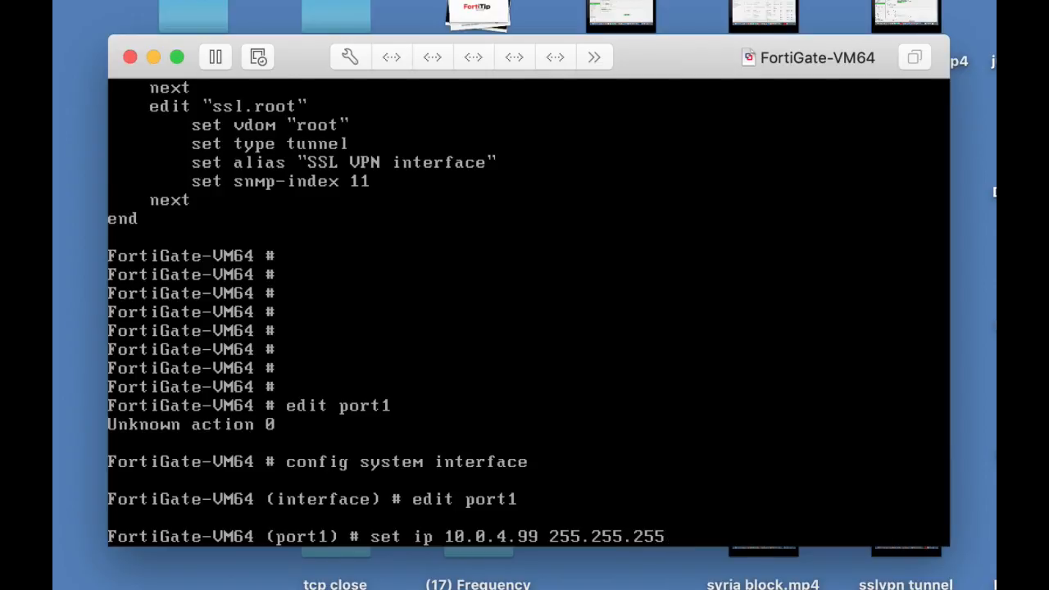
pyautogui.write('.0')
pyautogui.press('Return')
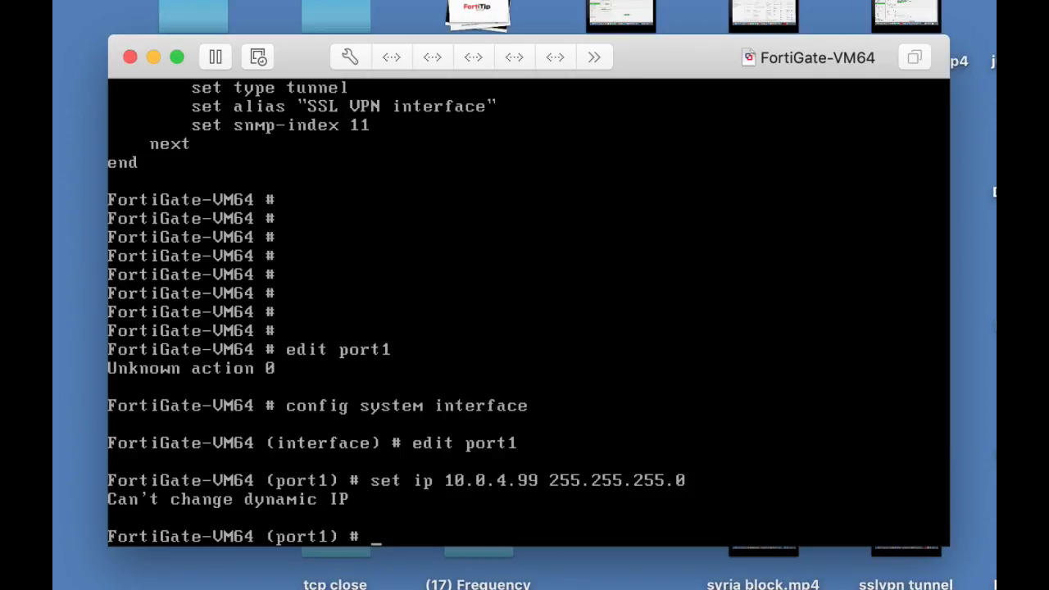
# Set allowaccess on port1 to http, https and ping, and save the configuration with end.
pyautogui.write('et allowaccess ht')
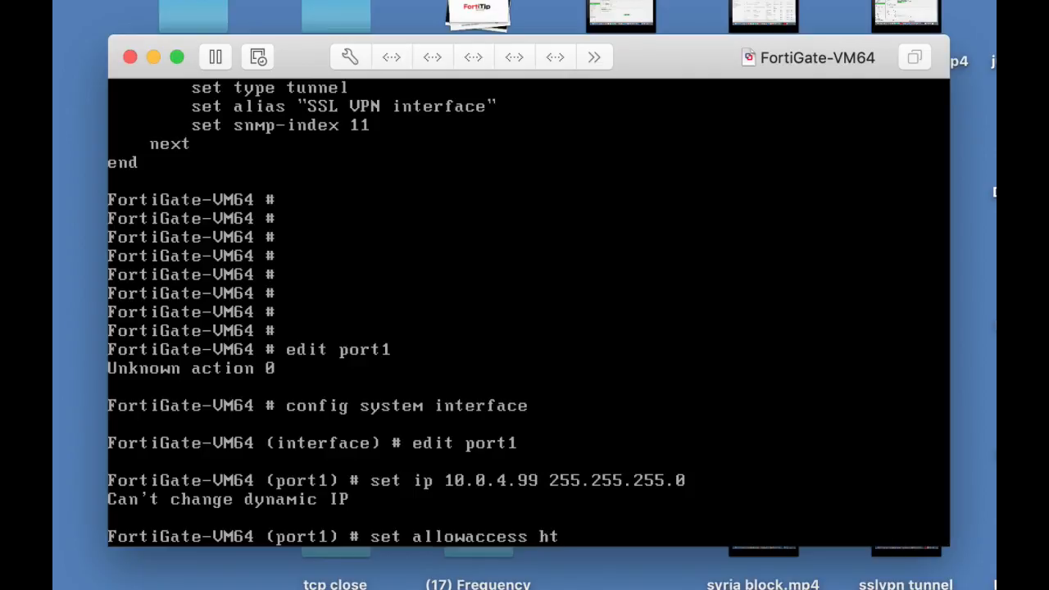
pyautogui.write('tp https ping')
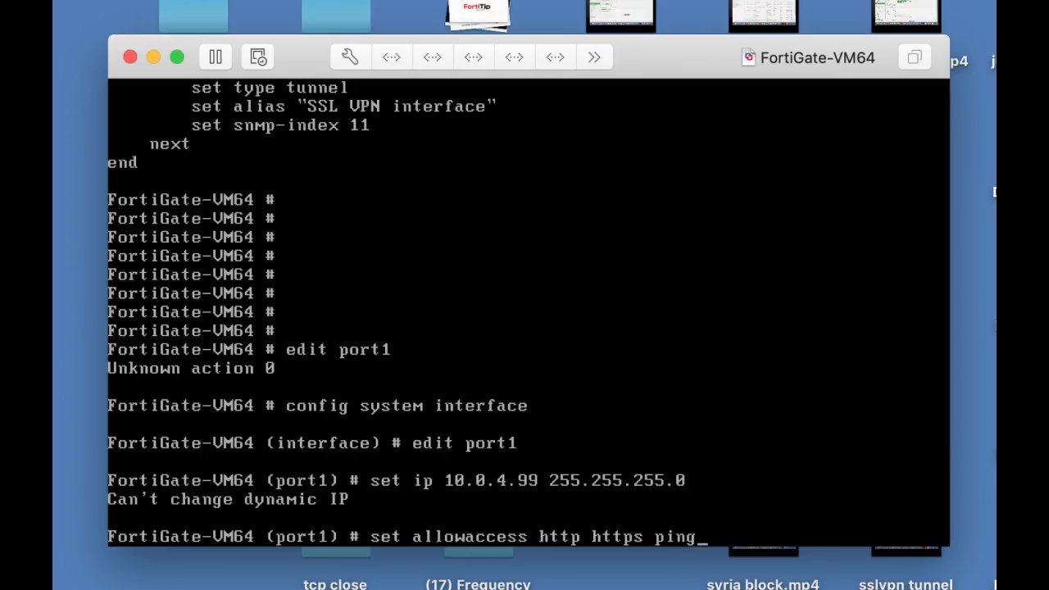
pyautogui.press('Return')
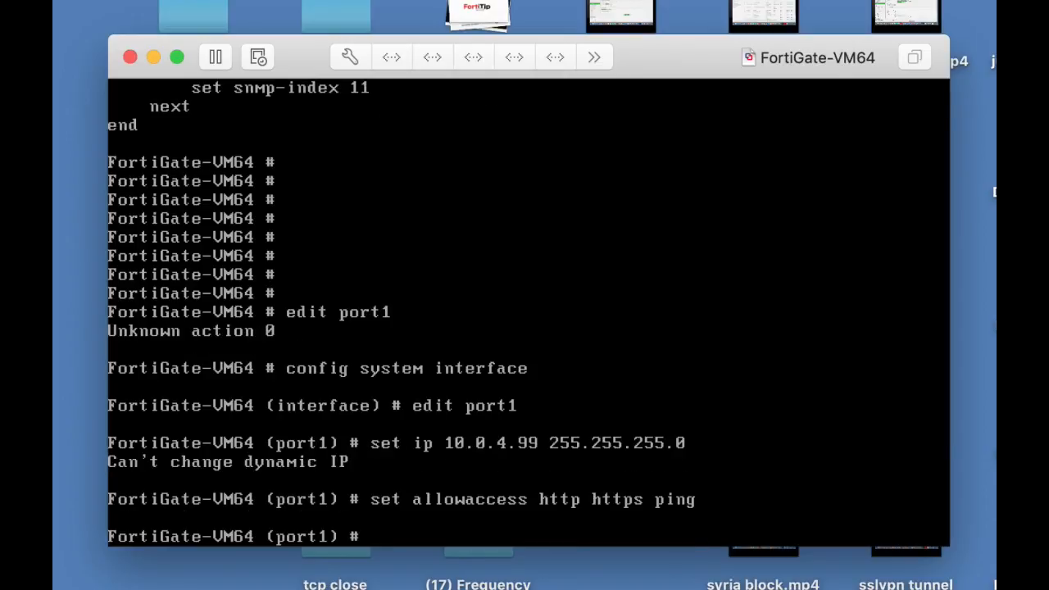
pyautogui.write('end')
pyautogui.press('Return')
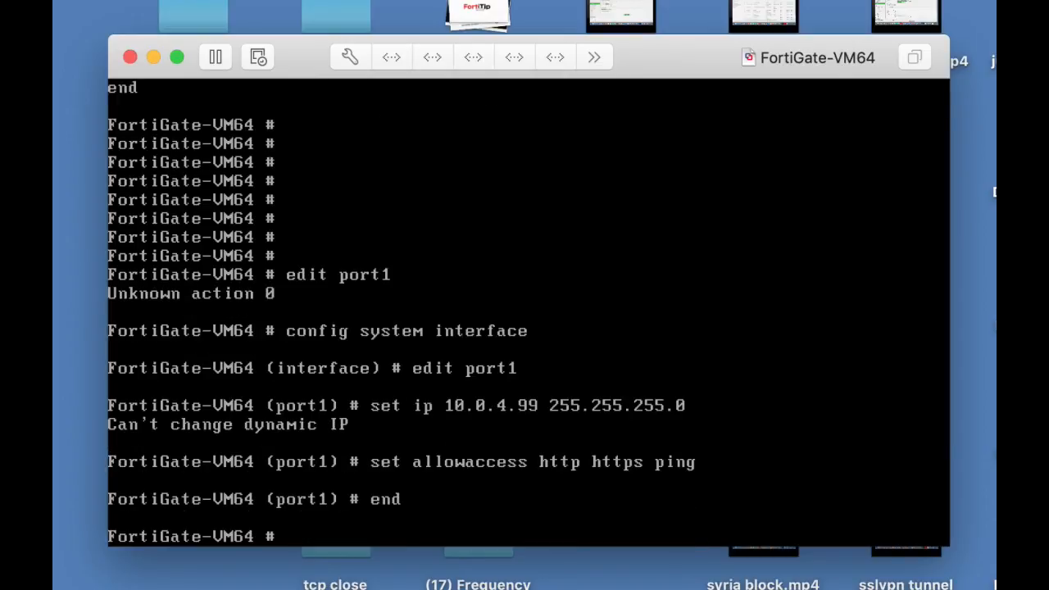
# Run show system interface again and page through the listing to check the port1 settings.
pyautogui.press('Return')
pyautogui.write('show ')
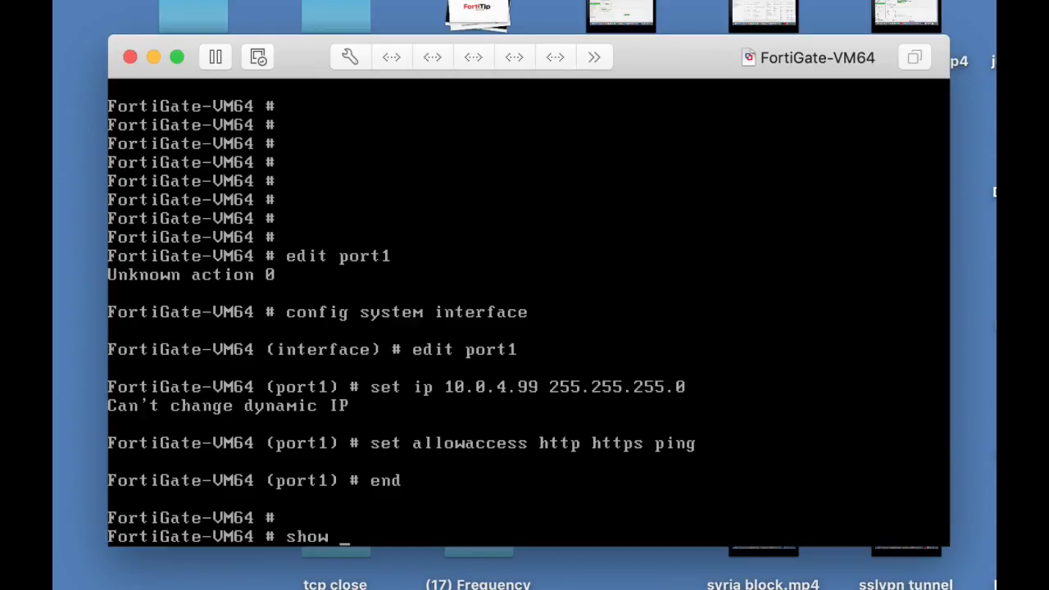
pyautogui.write('system interface')
pyautogui.press('Return')
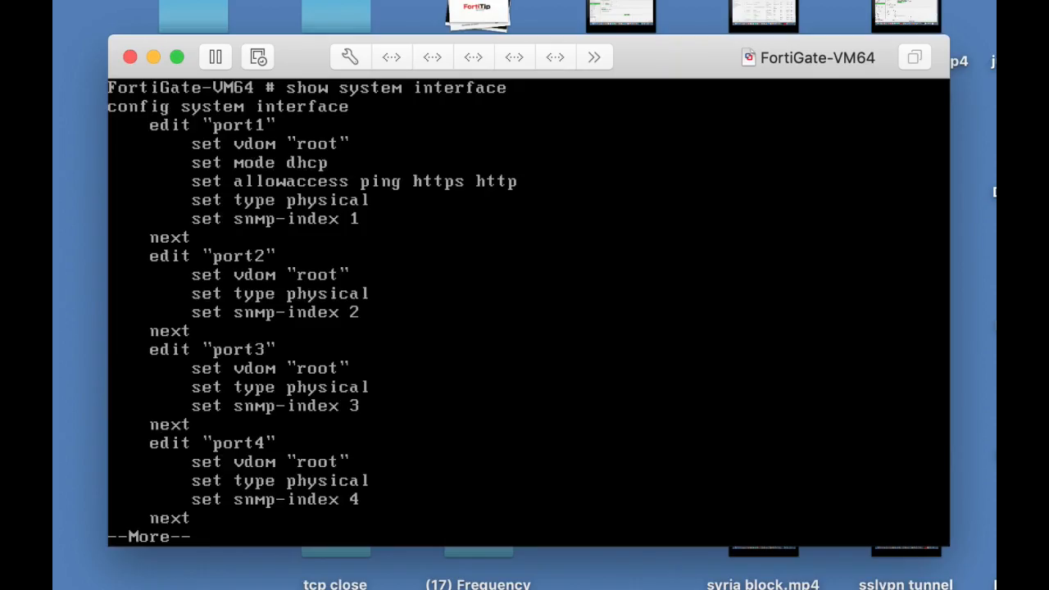
pyautogui.press('Return')
pyautogui.press('Return')
pyautogui.press('Return')
pyautogui.press('Return')
pyautogui.press('Return')
pyautogui.press('Return')
pyautogui.press('Return')
pyautogui.press('Return')
pyautogui.press('Return')
pyautogui.press('Return')
pyautogui.press('Return')
pyautogui.press('Return')
pyautogui.press('Return')
pyautogui.press('Return')
pyautogui.press('Return')
pyautogui.press('Return')
pyautogui.press('Return')
pyautogui.press('Return')
pyautogui.press('Return')
pyautogui.press('Return')
pyautogui.press('Return')
pyautogui.press('Return')
pyautogui.press('Return')
pyautogui.press('Return')
pyautogui.press('Return')
pyautogui.press('Return')
pyautogui.press('Return')
pyautogui.press('Return')
pyautogui.press('Return')
pyautogui.press('Return')
pyautogui.press('Return')
pyautogui.press('Return')
pyautogui.press('Return')
pyautogui.press('Return')
pyautogui.press('Return')
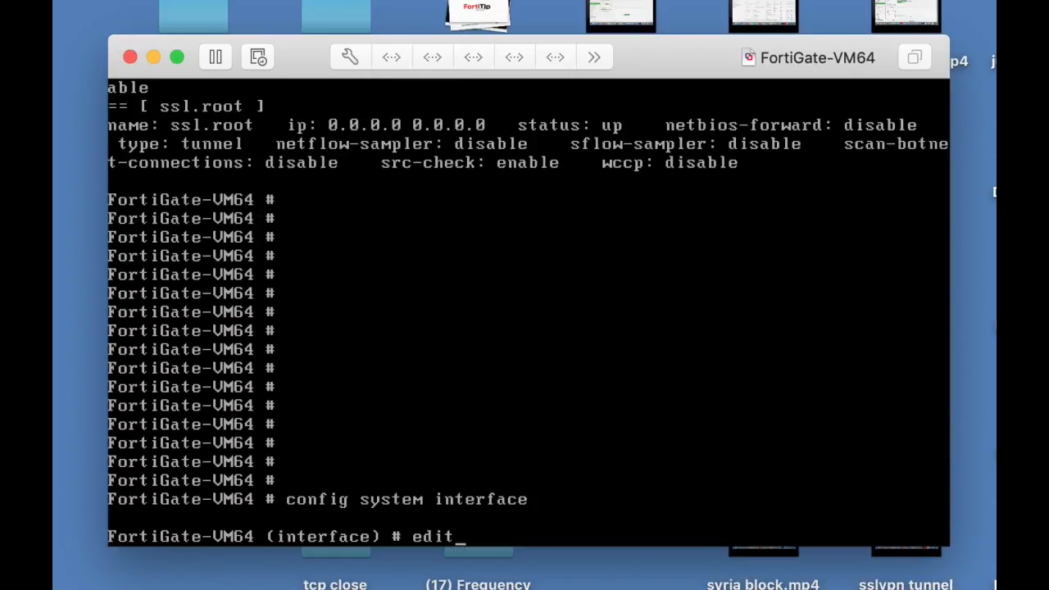
# Open port1 for editing and set its addressing mode to static.
pyautogui.write('port1')
pyautogui.press('Return')
pyautogui.write('set mode')
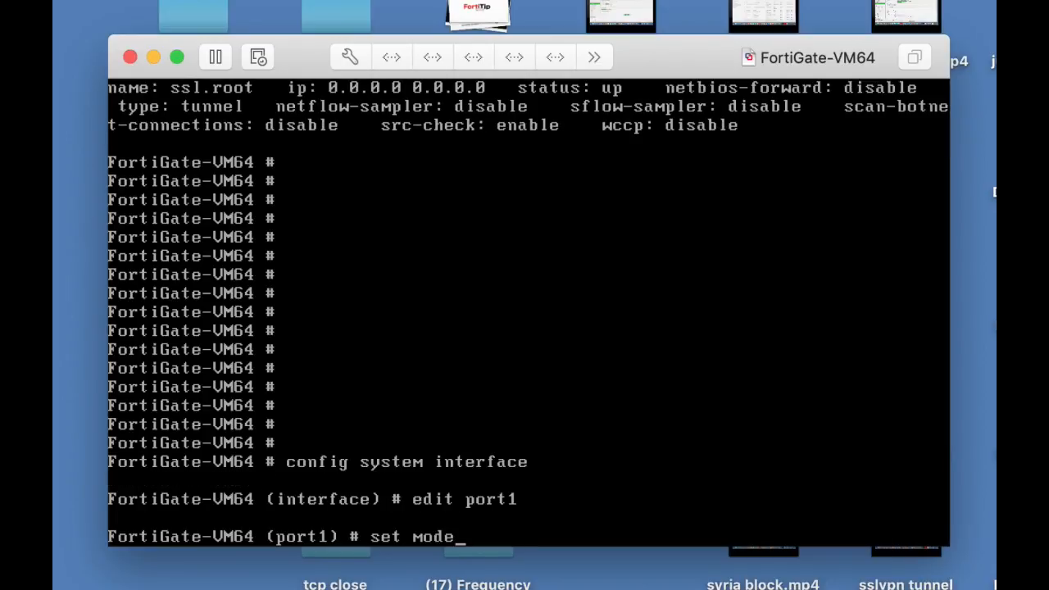
pyautogui.write(' static')
pyautogui.press('Return')
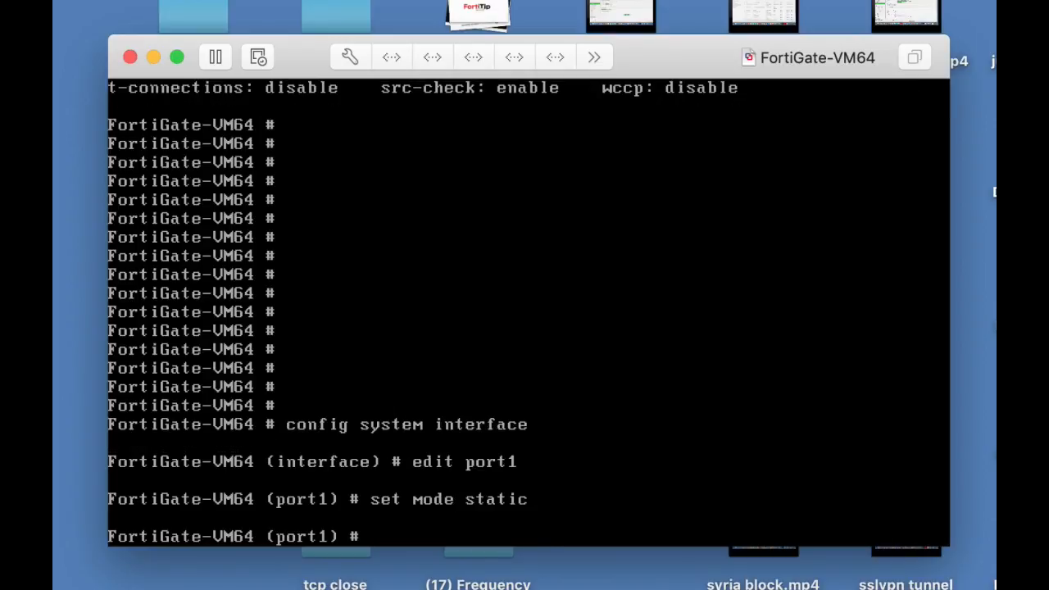
# Set the port1 IP address to 10.0.4.99/24 and save the configuration with end.
pyautogui.write('set ip 10.0.4.')
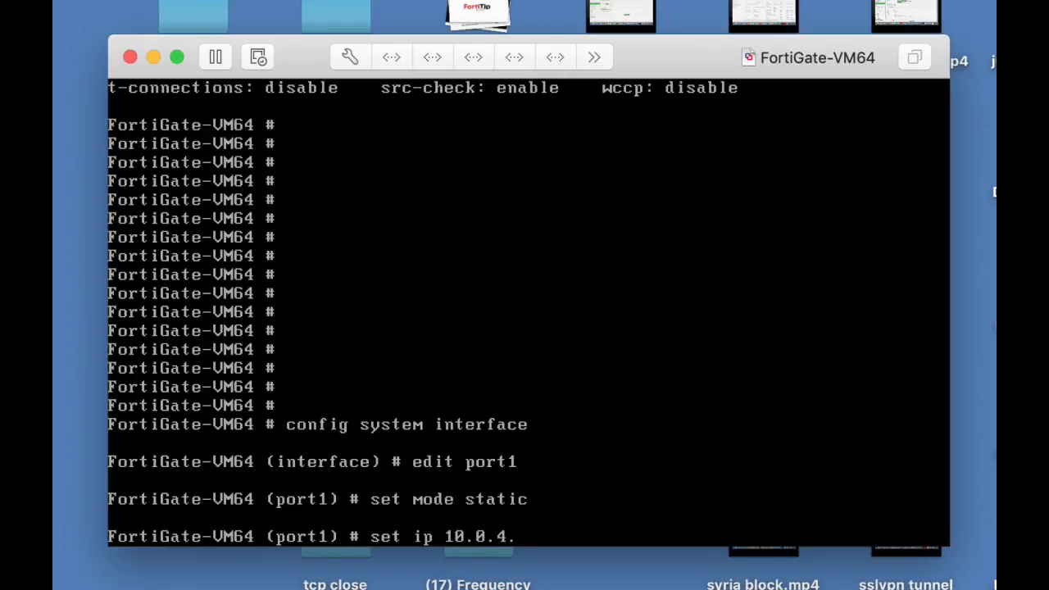
pyautogui.write('99/24')
pyautogui.press('Return')
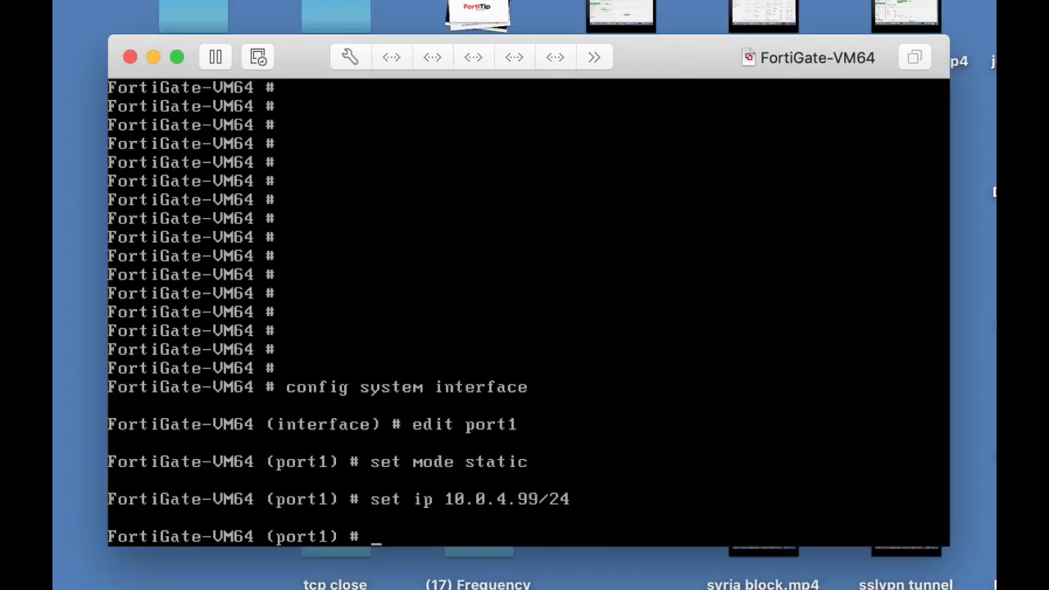
pyautogui.write('end')
pyautogui.press('Return')
pyautogui.press('Return')
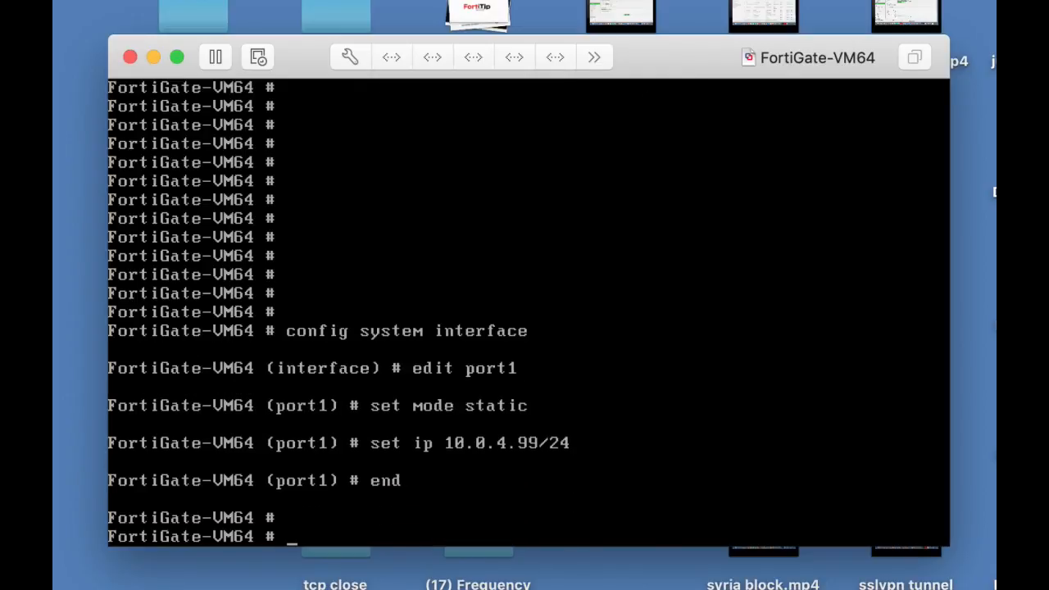
# Run show system interface to check the address and allowed access of port1.
pyautogui.write('shi')
pyautogui.press('BackSpace')
pyautogui.press('BackSpace')
pyautogui.write('how system ')
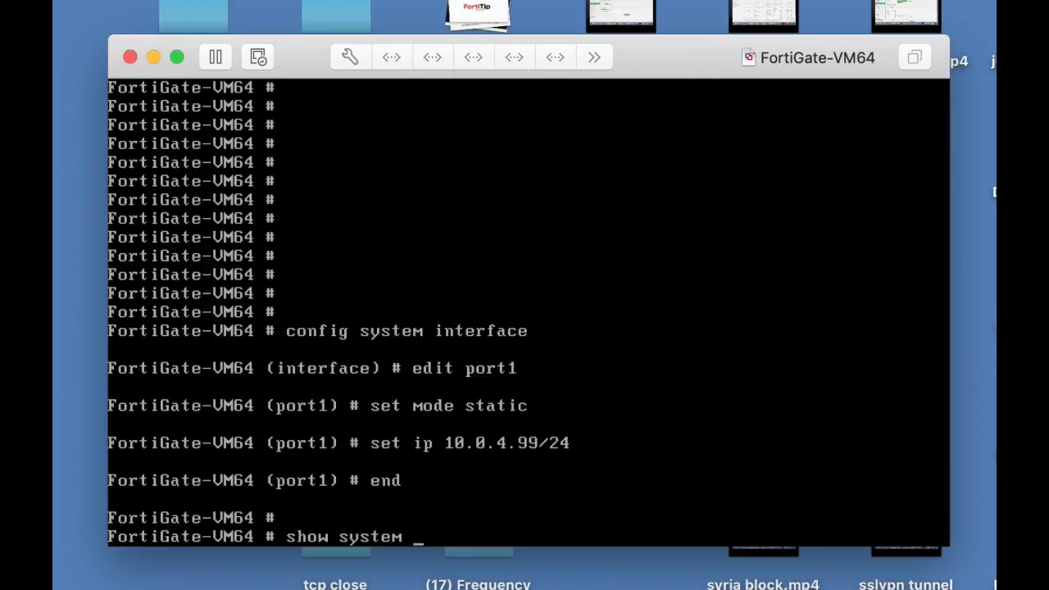
pyautogui.write('in')
pyautogui.press('BackSpace')
pyautogui.write('in')
pyautogui.press('Tab')
pyautogui.press('Return')
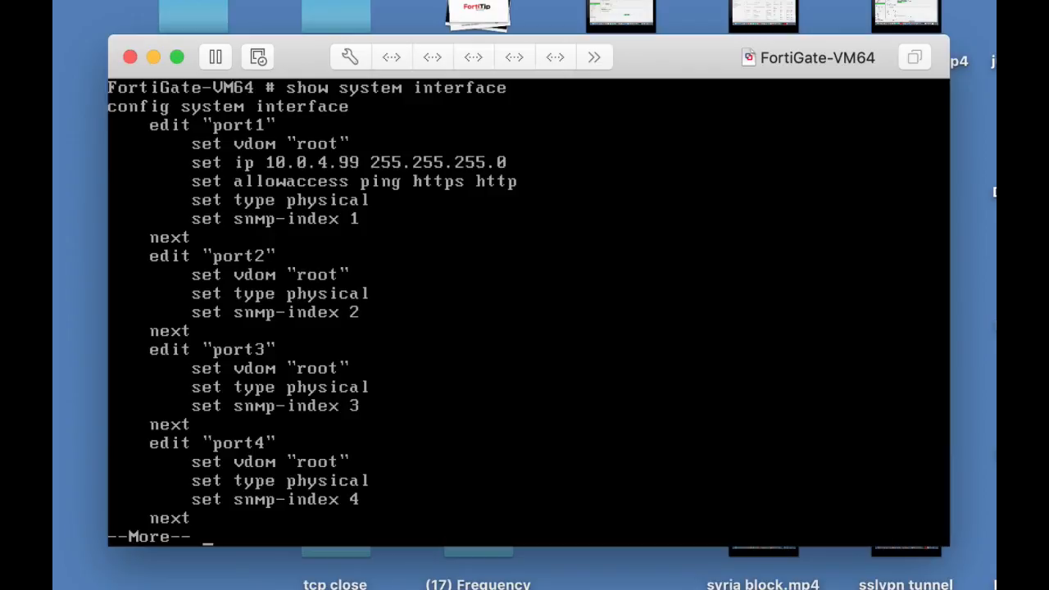
# Switch to Chrome and open the FortiGate web interface at 10.0.4.99.
pyautogui.press('super+Tab')
pyautogui.press('super+Tab')
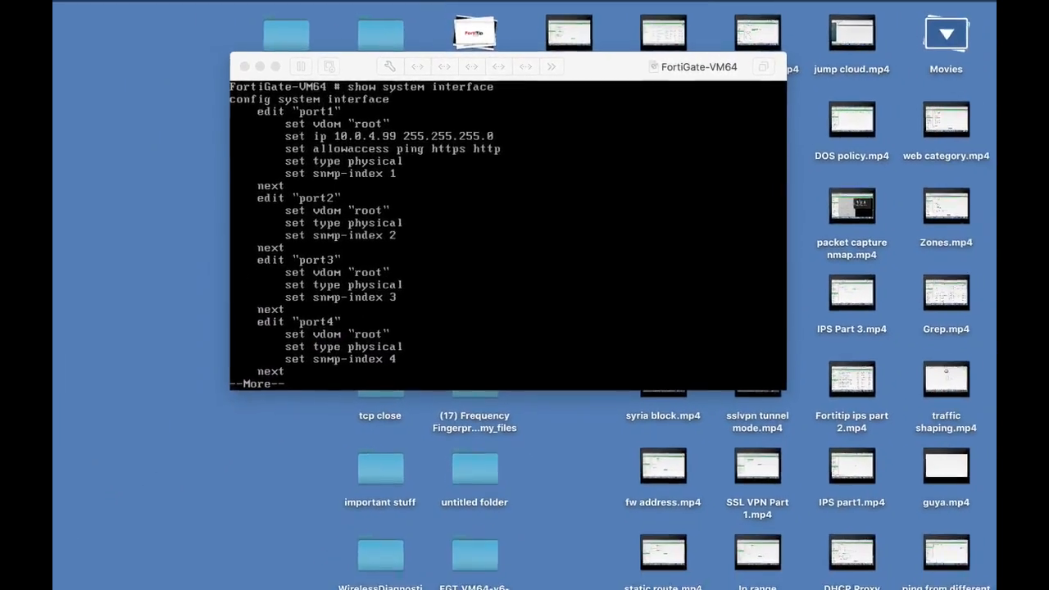
pyautogui.press('super+Tab')
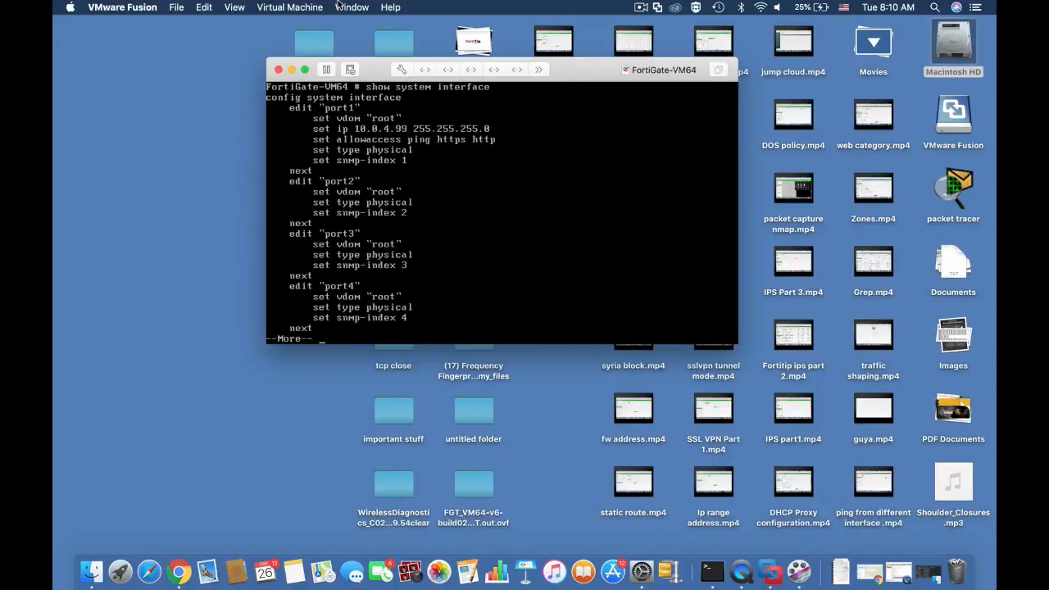
pyautogui.press('super+Tab')
pyautogui.click(377, 6)
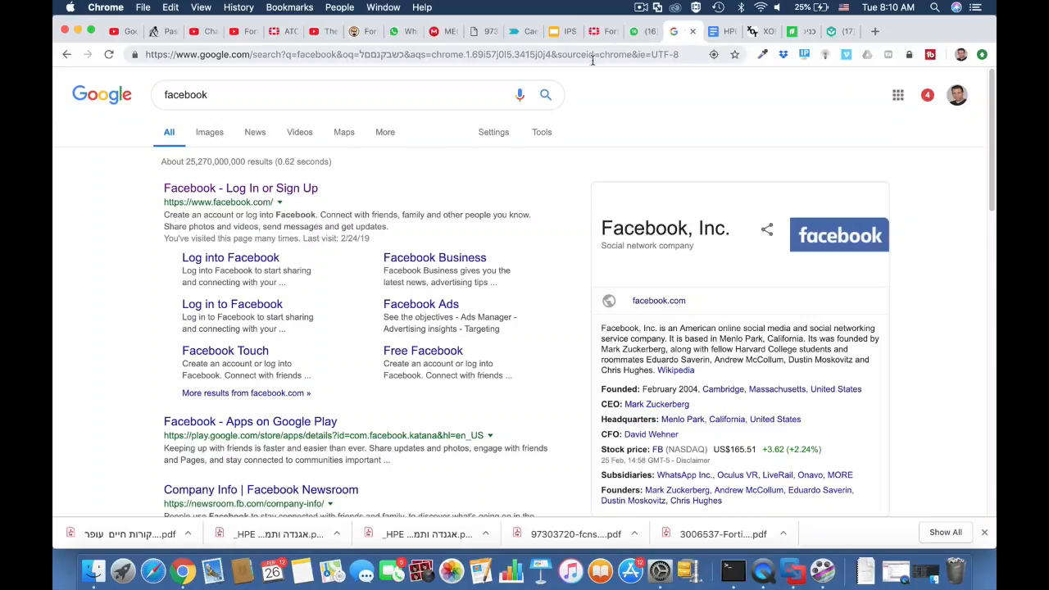
pyautogui.click(588, 56)
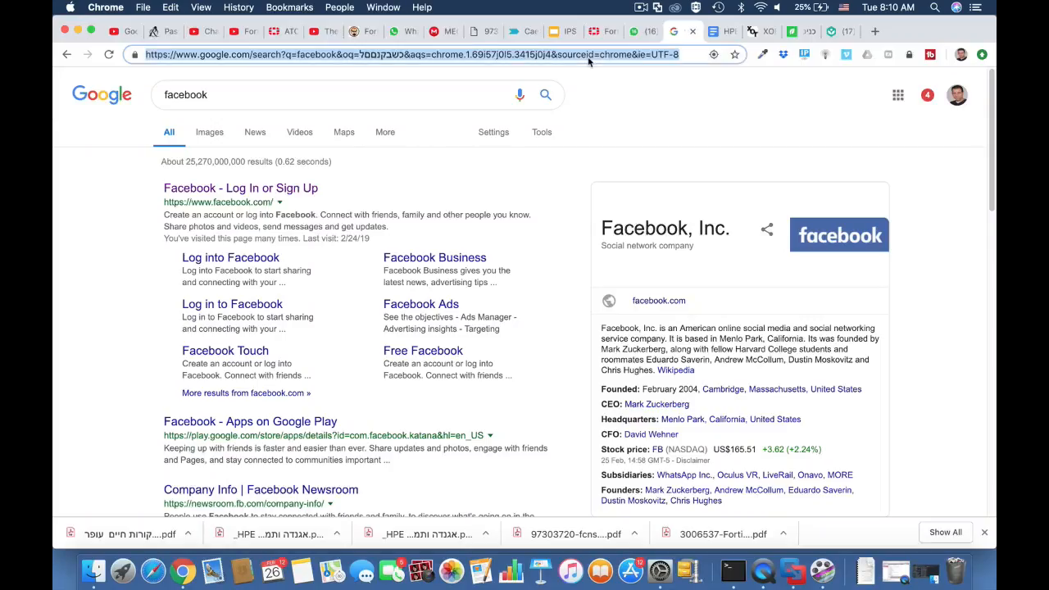
pyautogui.write('10.0.4.')
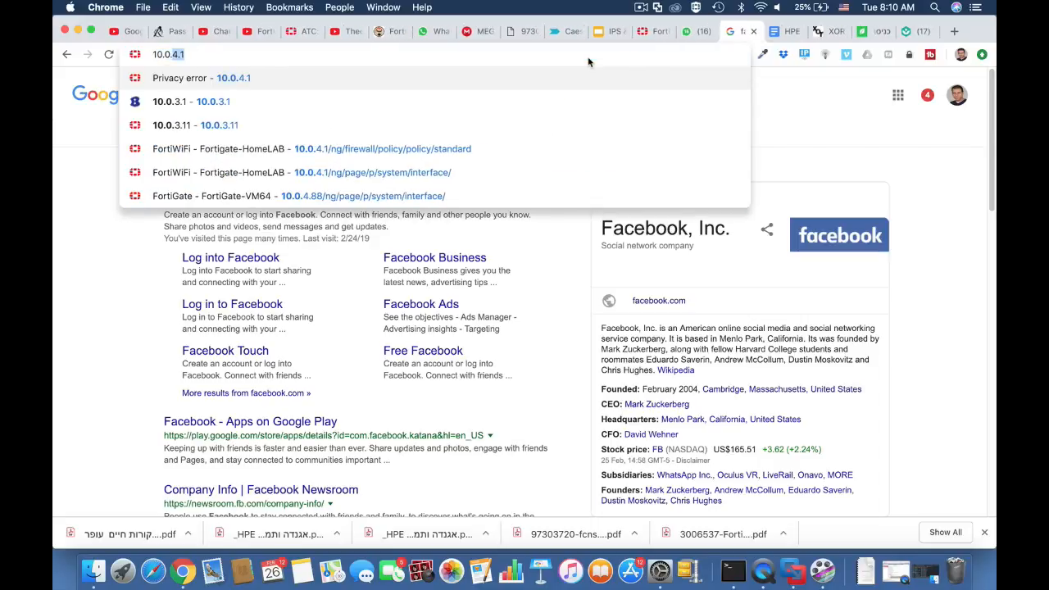
pyautogui.write('99')
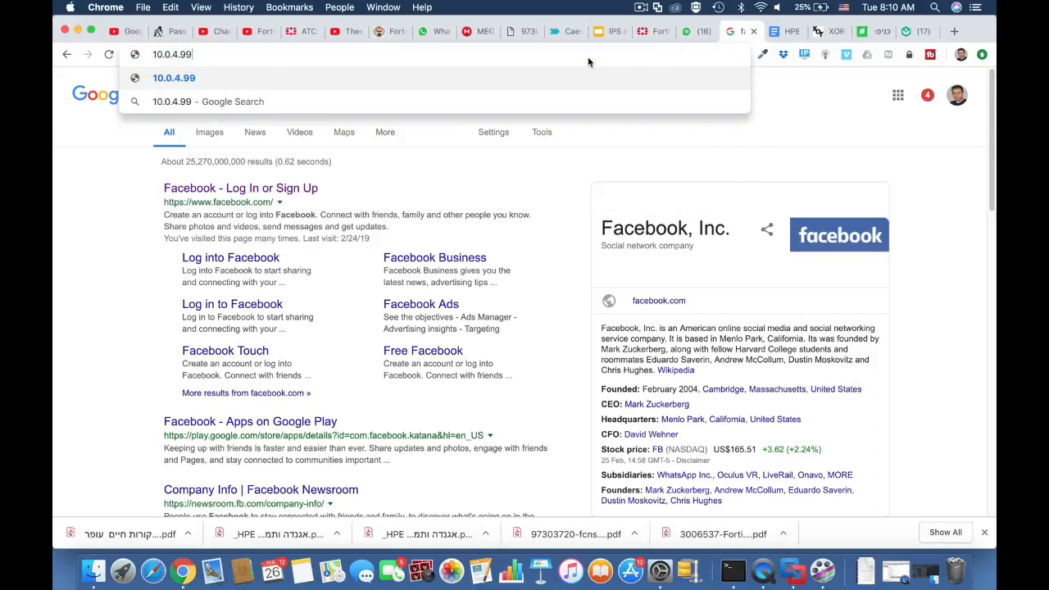
pyautogui.press('Return')
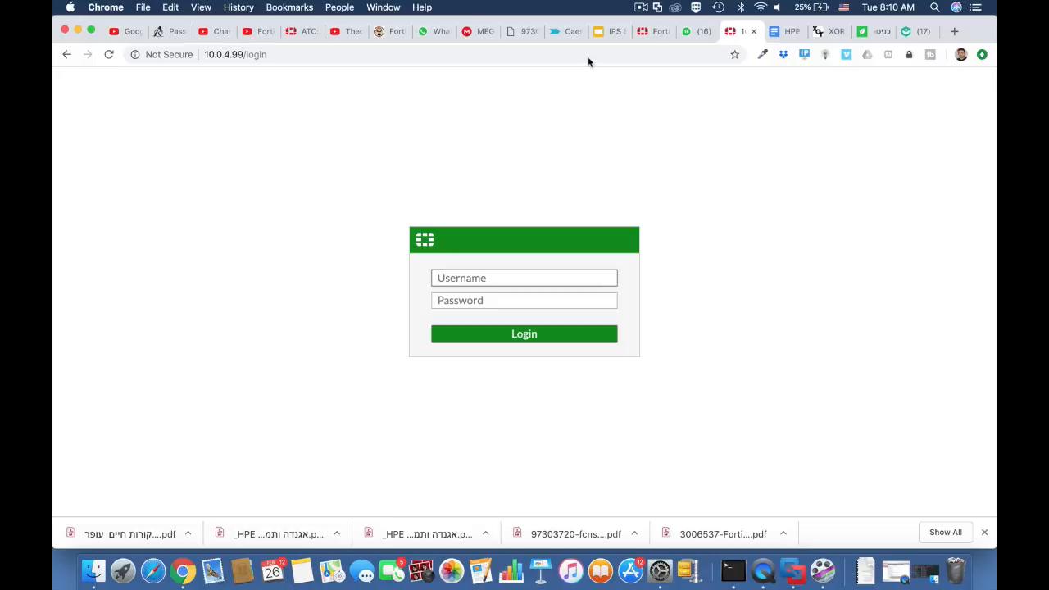
# Log in to the FortiGate as admin and postpone the password change to reach the dashboard.
pyautogui.write('admin')
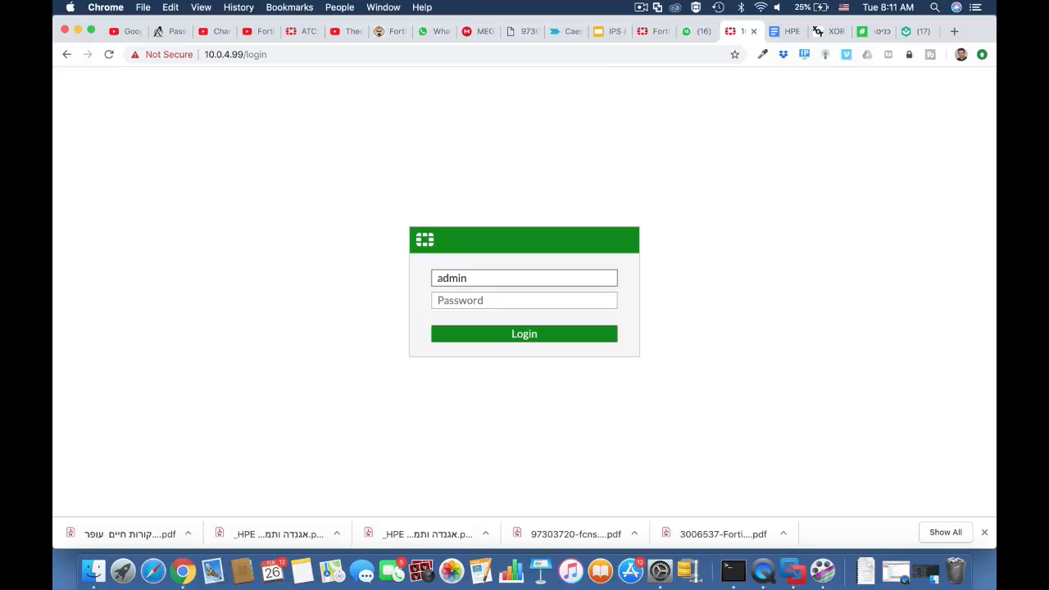
pyautogui.press('Return')
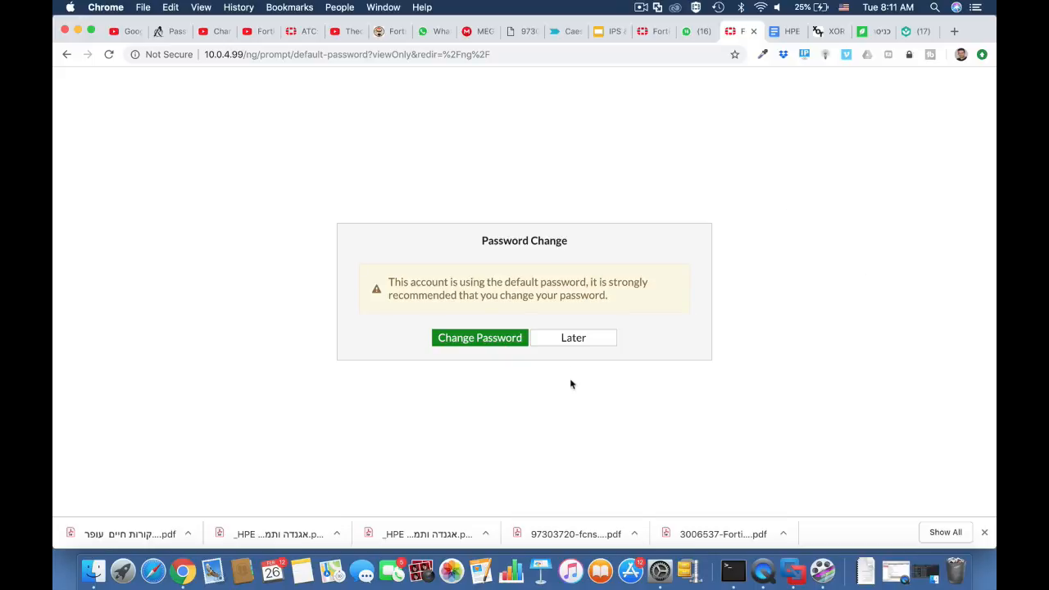
pyautogui.click(573, 339)
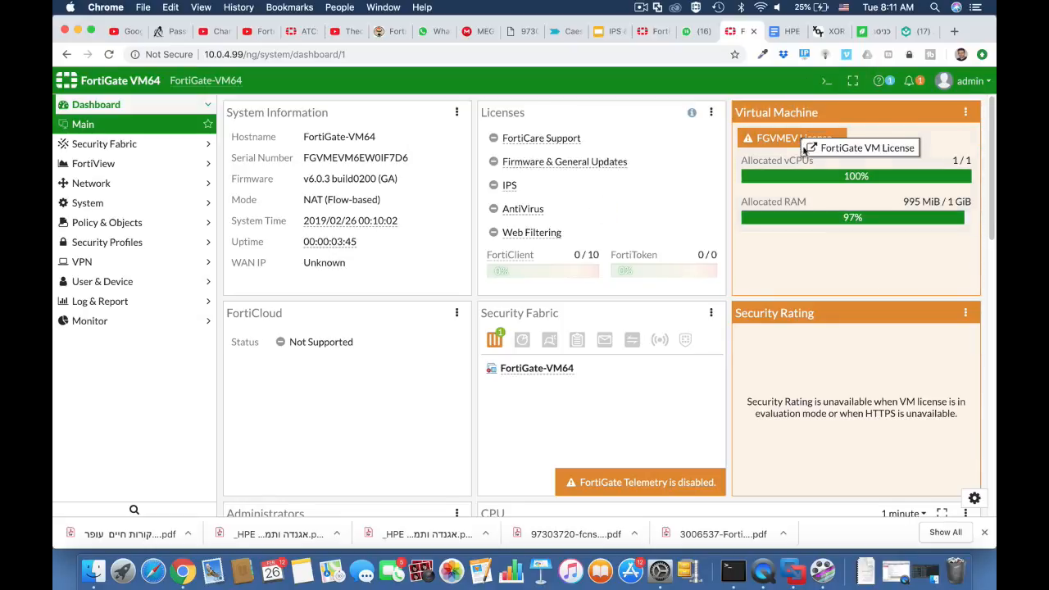
pyautogui.moveTo(808, 143)
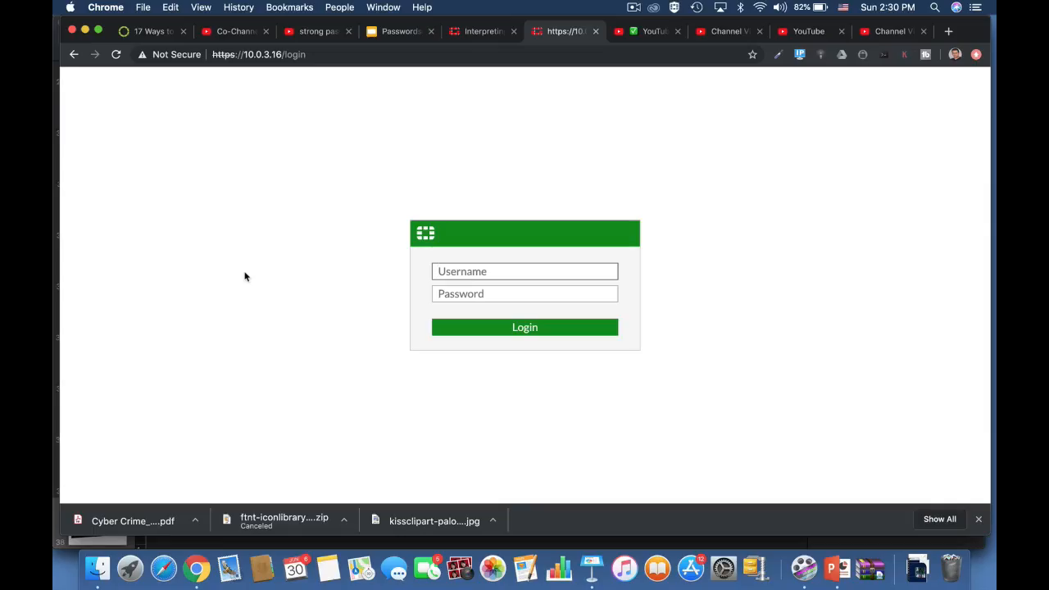
# Log in as admin at 10.0.3.16 and start creating a local user under User Definition.
pyautogui.write('admin')
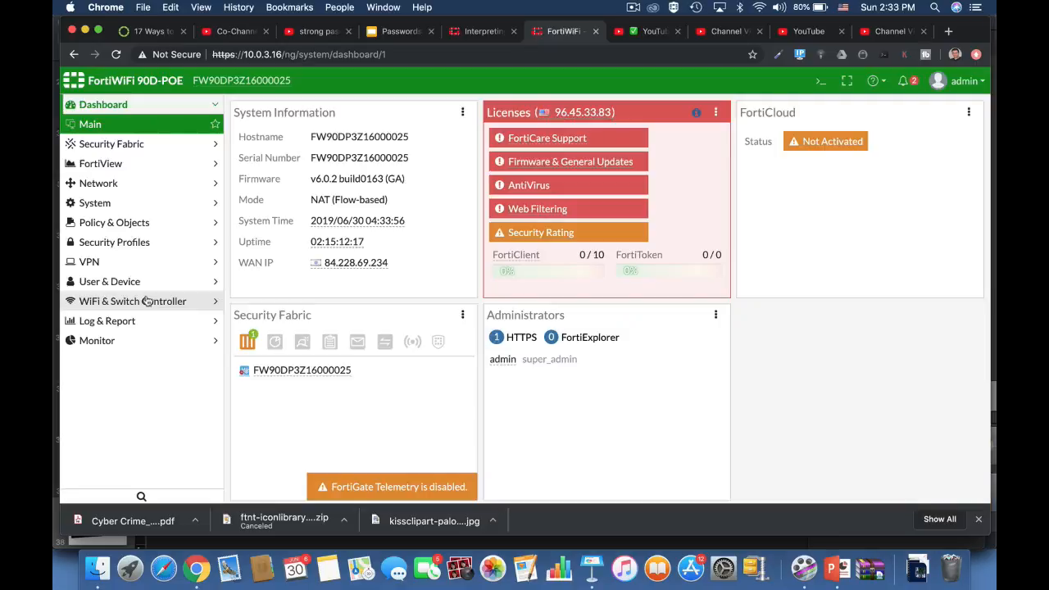
pyautogui.click(123, 262)
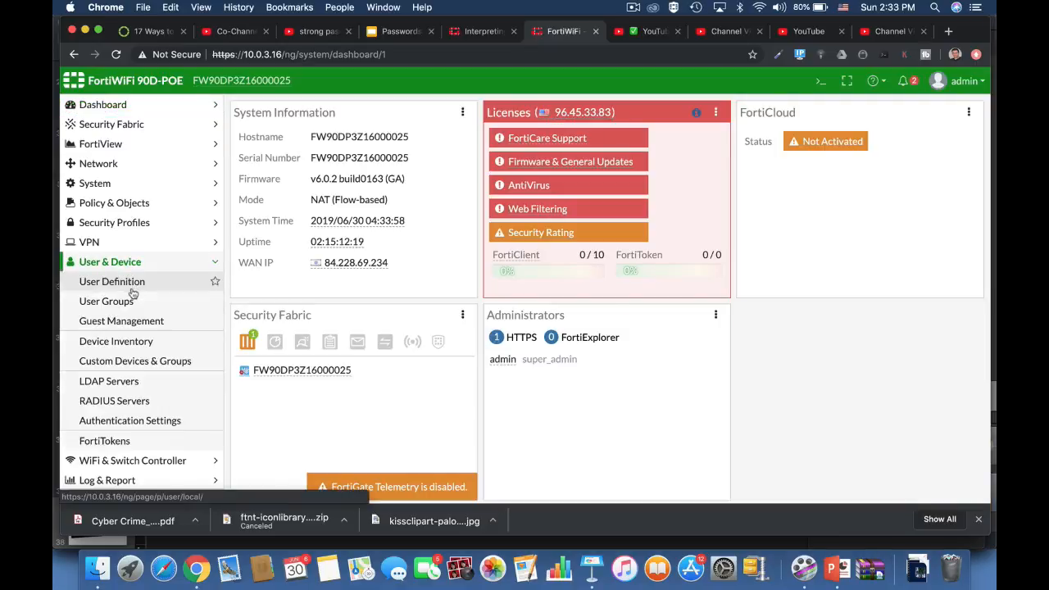
pyautogui.click(130, 285)
pyautogui.click(263, 106)
pyautogui.click(606, 491)
# Enter the username testuser and the account password, and complete the user creation wizard.
pyautogui.click(345, 157)
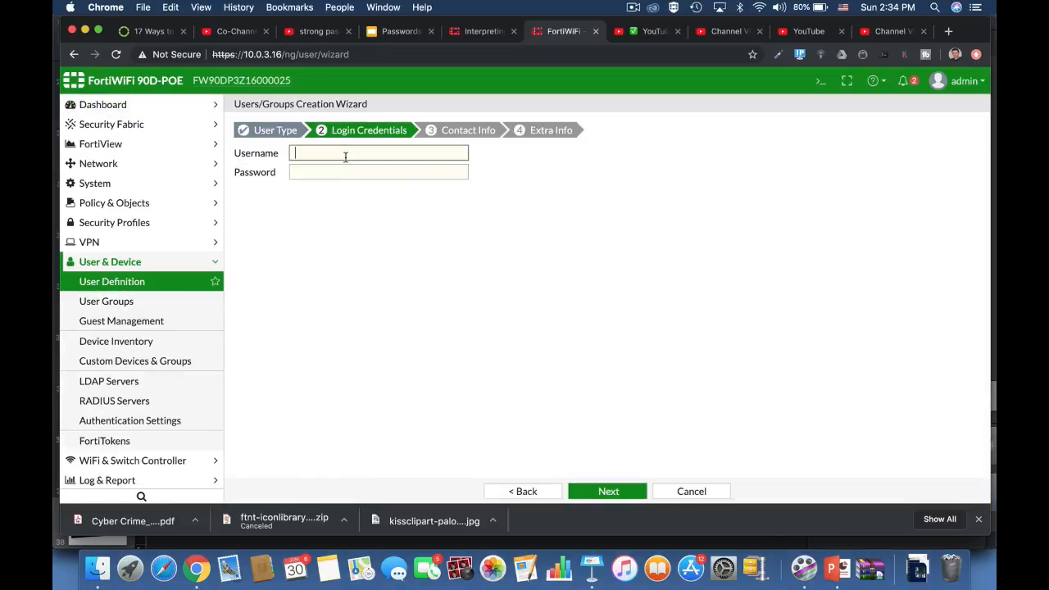
pyautogui.write('testuser')
pyautogui.click(342, 169)
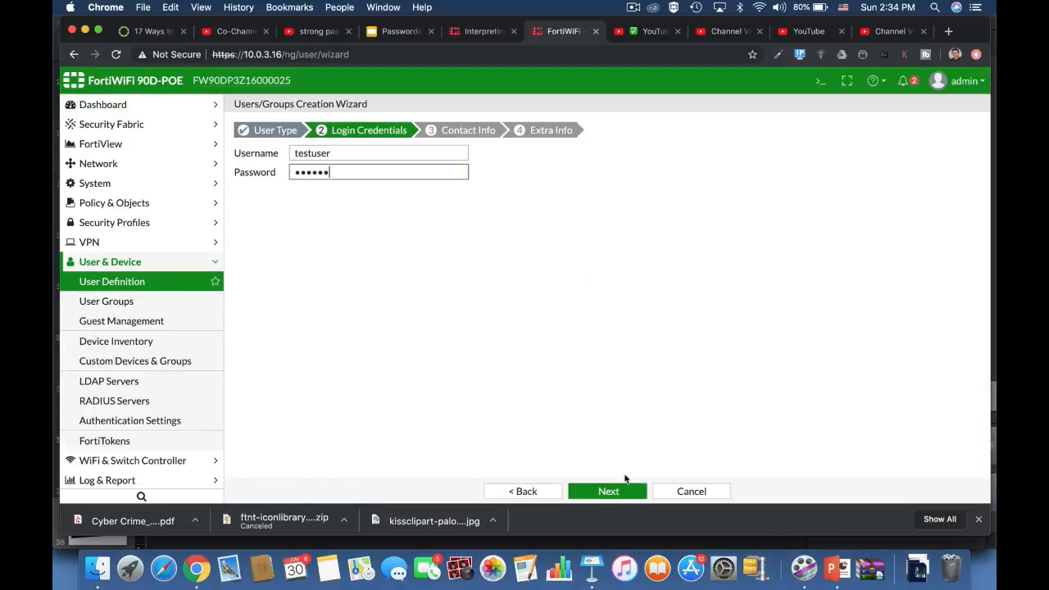
pyautogui.click(623, 490)
pyautogui.click(627, 487)
pyautogui.click(623, 495)
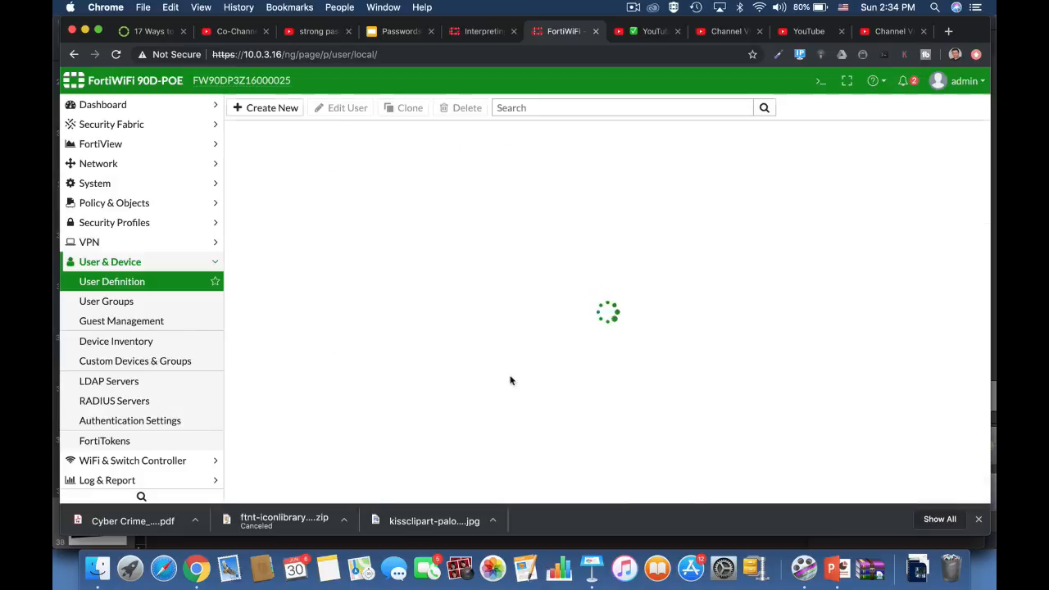
# Start a new administrator, enter a trial account password, and cancel the form.
pyautogui.click(130, 183)
pyautogui.click(271, 107)
pyautogui.click(264, 124)
pyautogui.click(362, 218)
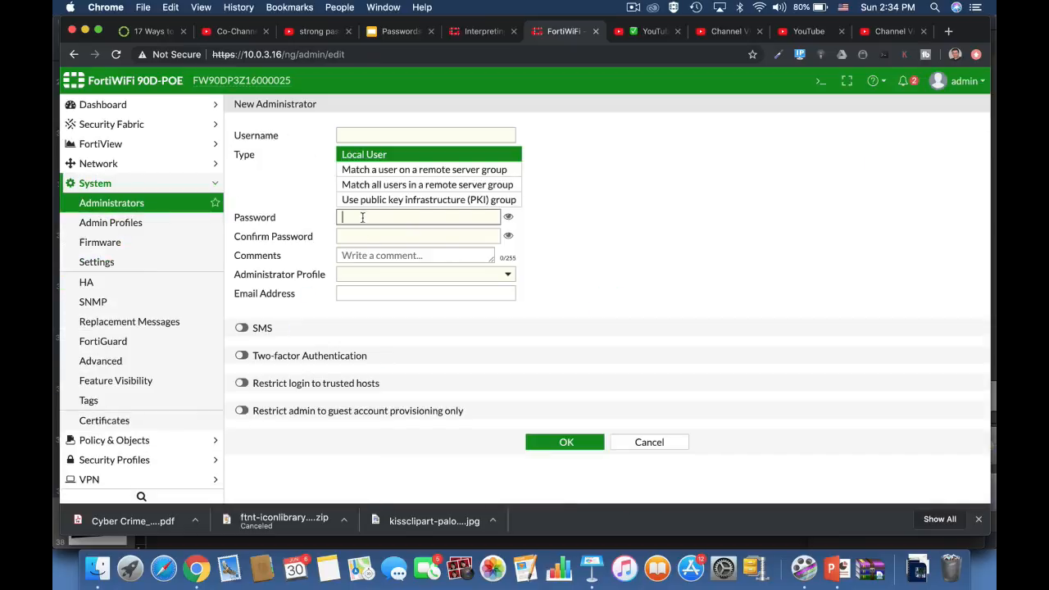
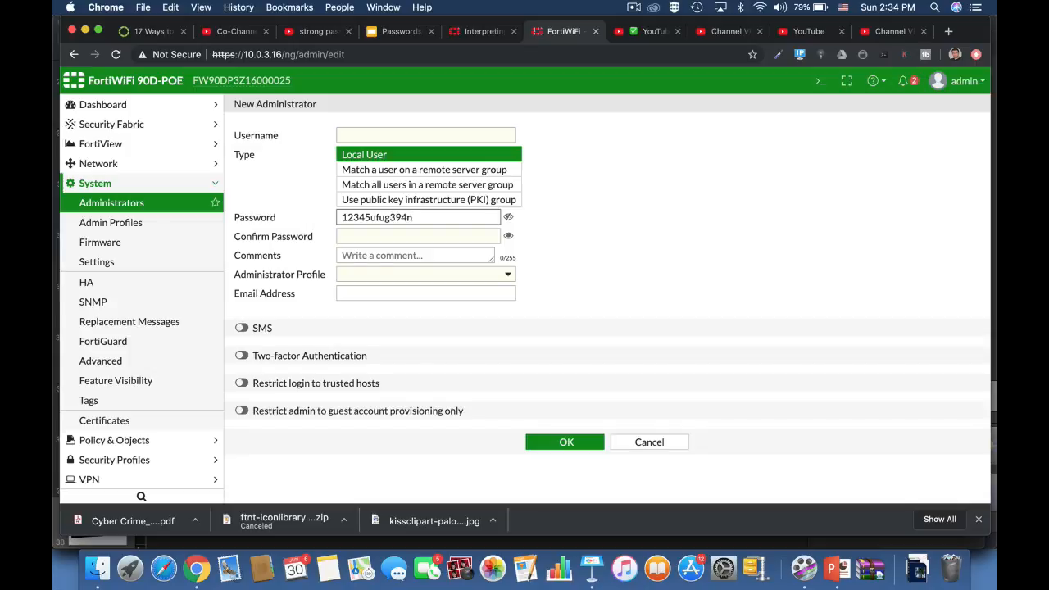
pyautogui.click(649, 451)
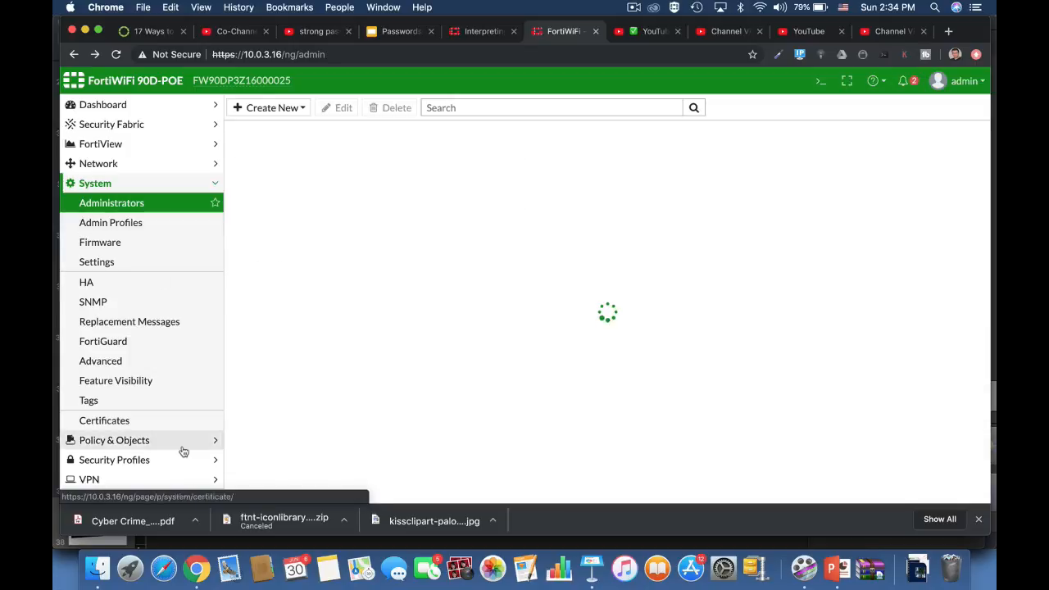
# Start a site-to-site FortiGate VPN named fdfdg in the IPsec Wizard and proceed to authentication.
pyautogui.click(148, 480)
pyautogui.click(155, 281)
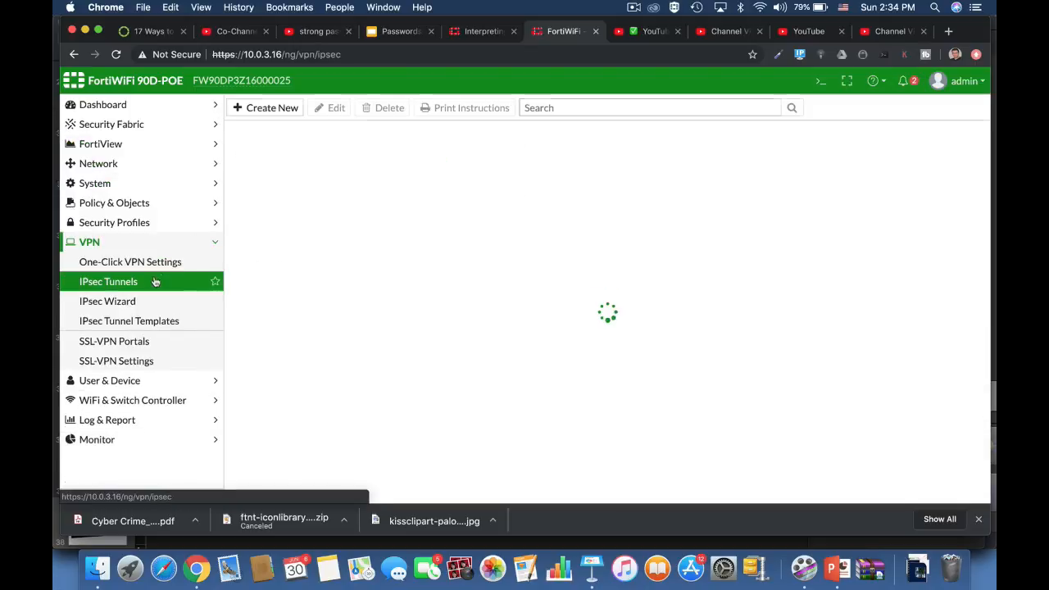
pyautogui.click(123, 300)
pyautogui.write('fdfdg')
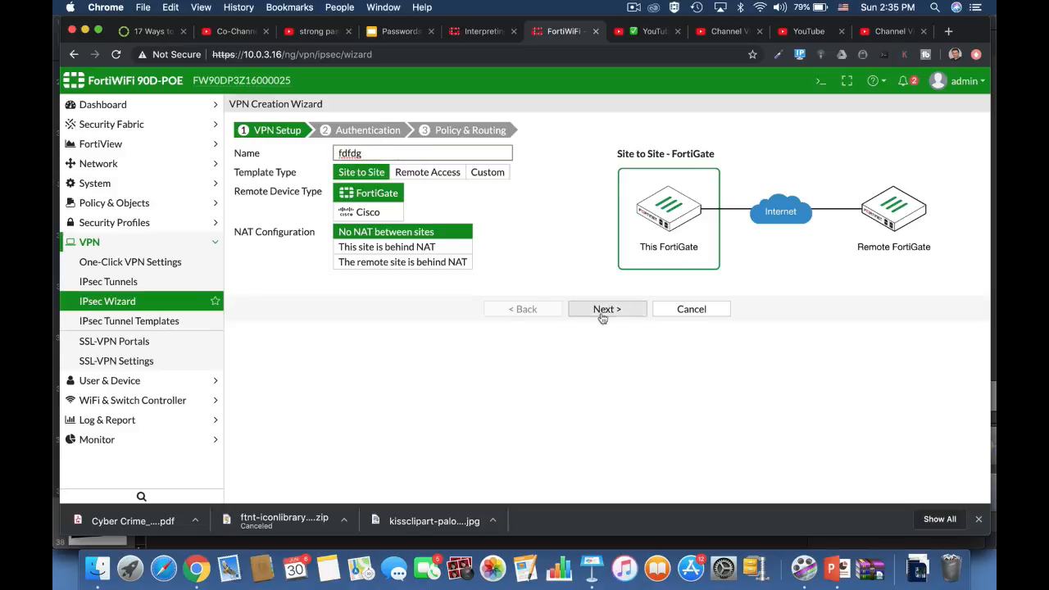
pyautogui.click(602, 309)
# Enter a trial pre-shared key for the VPN and cancel the creation wizard.
pyautogui.click(502, 230)
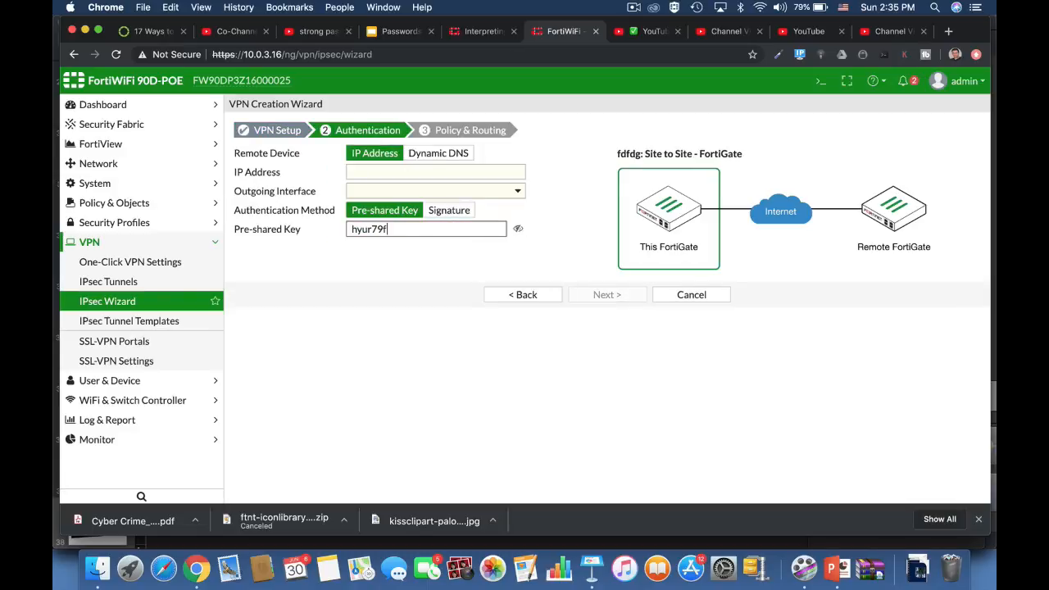
pyautogui.click(691, 294)
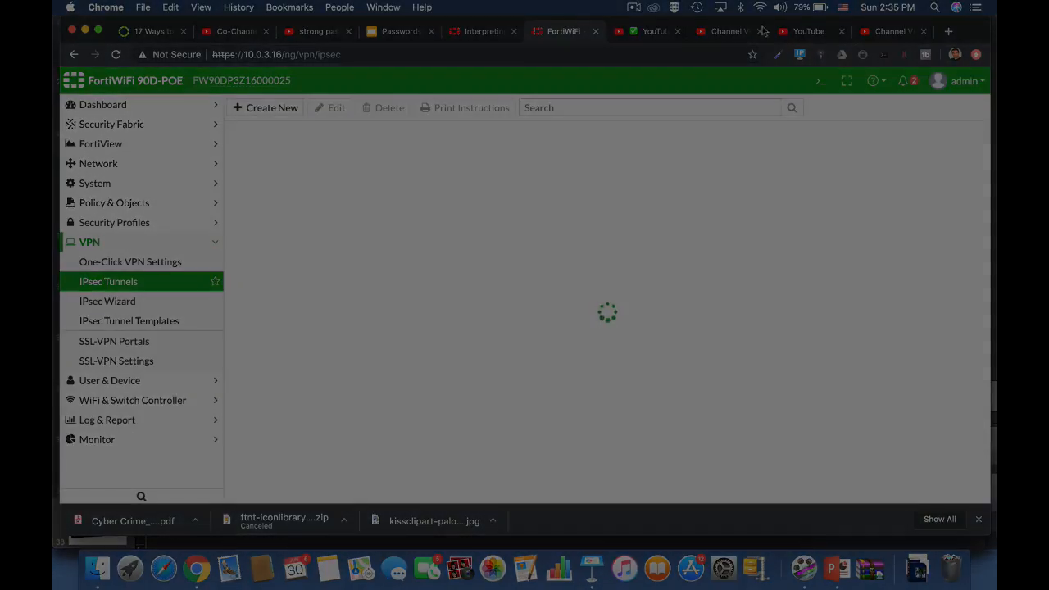
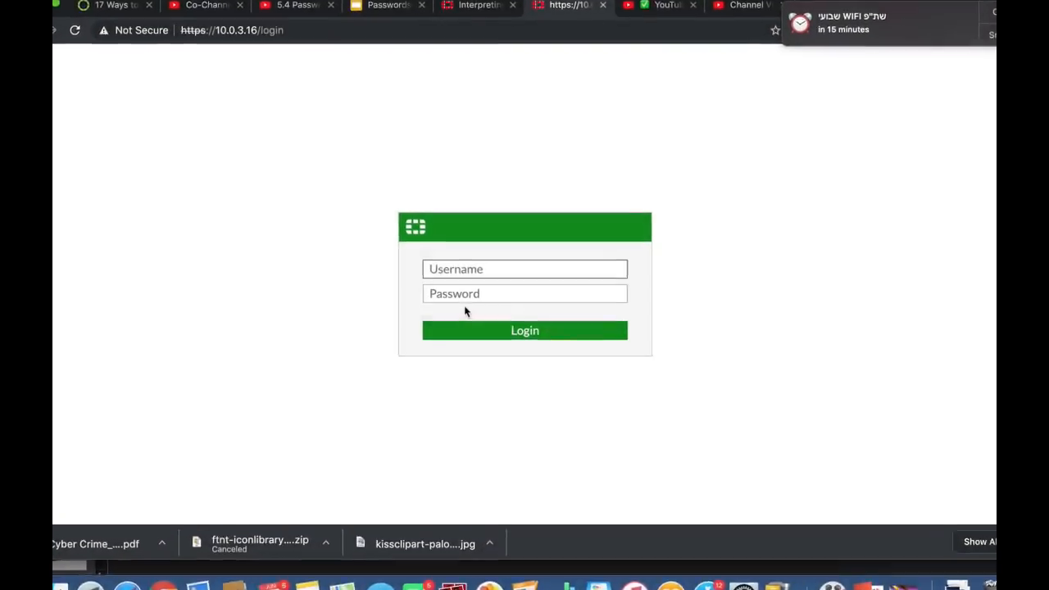
pyautogui.write('admin')
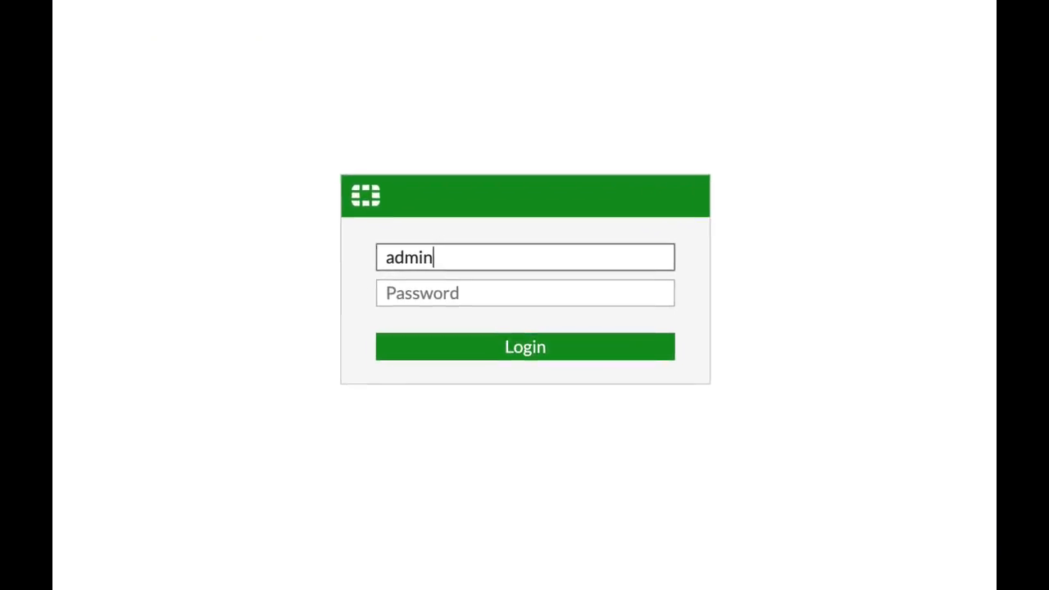
pyautogui.press('BackSpace')
pyautogui.press('BackSpace')
pyautogui.press('BackSpace')
pyautogui.press('BackSpace')
pyautogui.press('BackSpace')
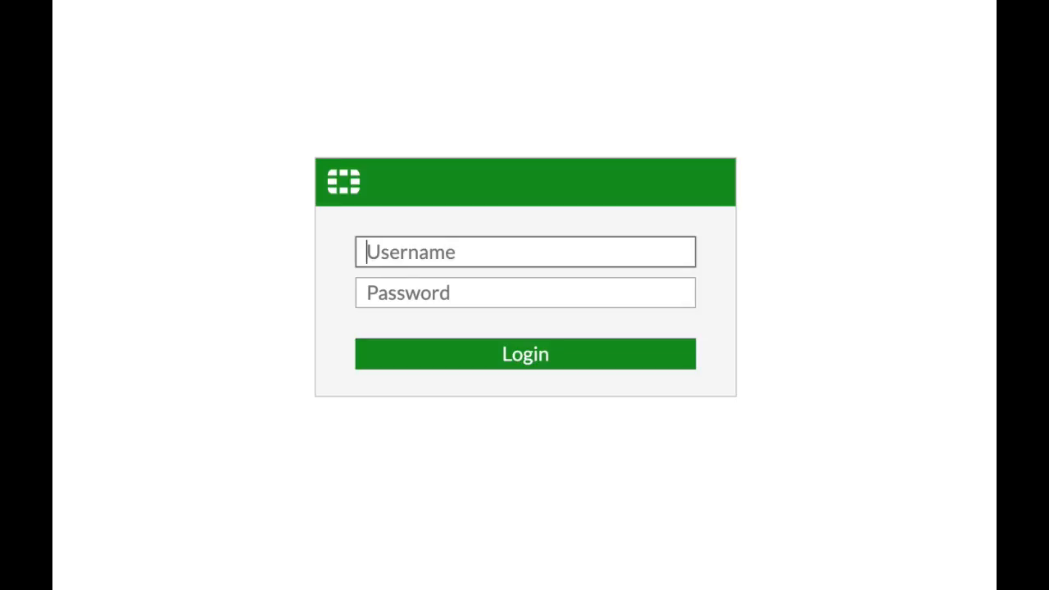
# Enter ADMIN1234 as the username on the FortiGate login form.
pyautogui.write('ADMIN')
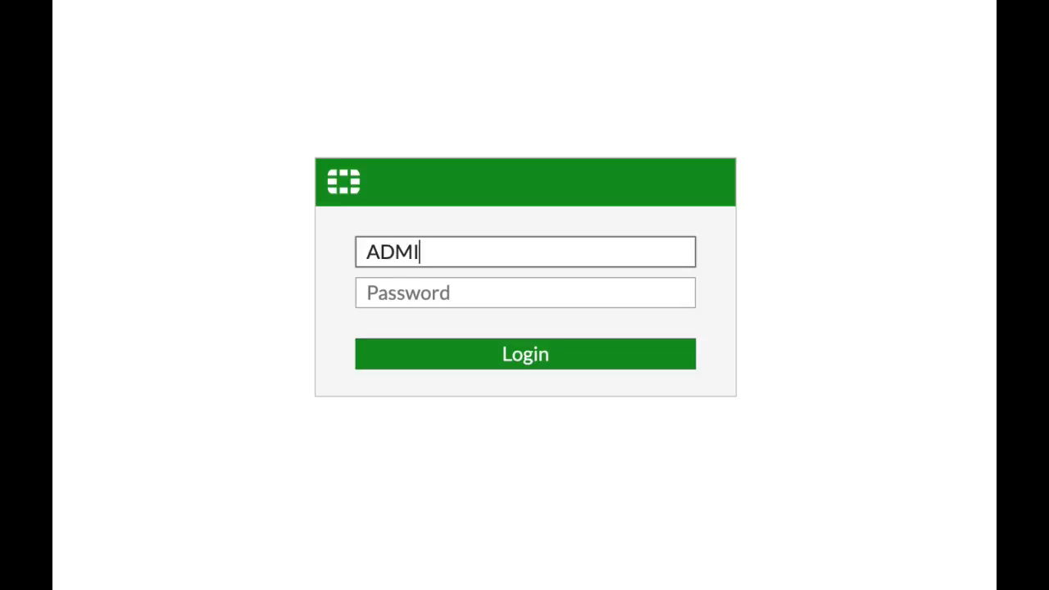
pyautogui.press('BackSpace')
pyautogui.press('BackSpace')
pyautogui.press('BackSpace')
pyautogui.press('BackSpace')
pyautogui.press('BackSpace')
pyautogui.write('ADMIN1234')
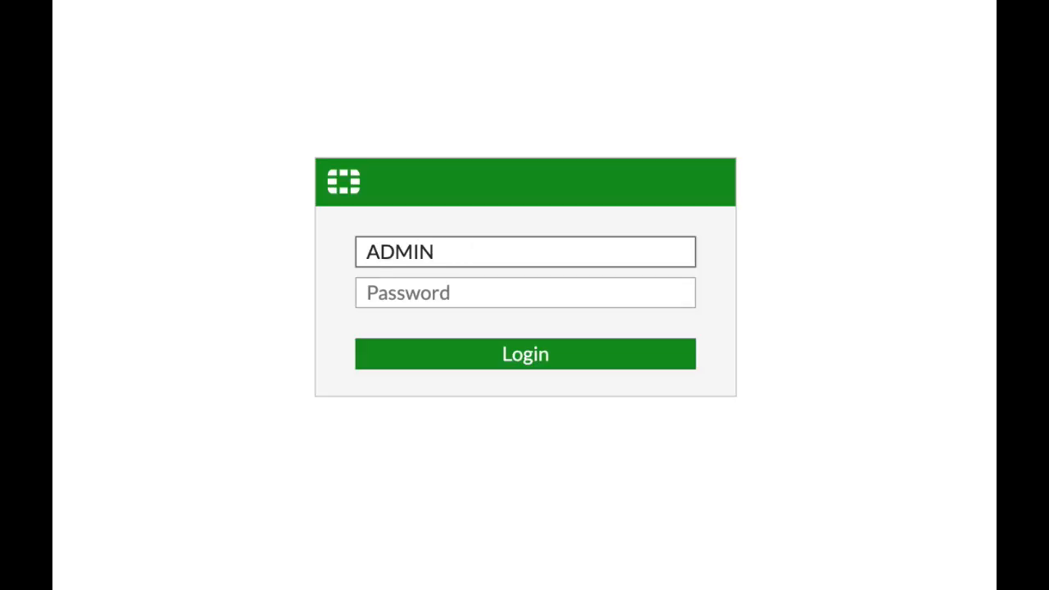
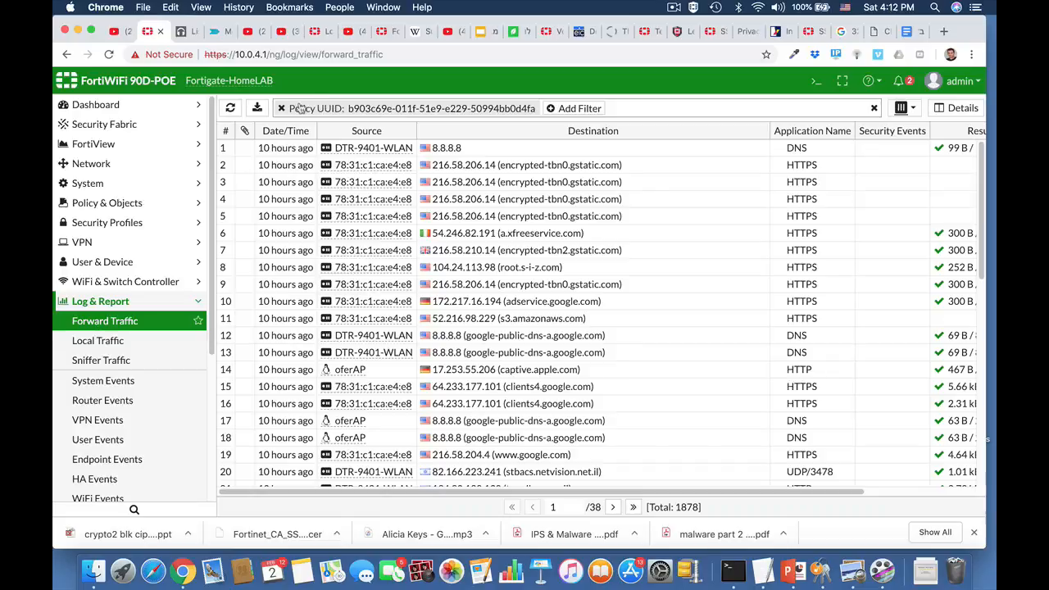
# Remove the Policy UUID filter from the Forward Traffic log and review the unfiltered entries, including their result and policy columns.
pyautogui.click(281, 108)
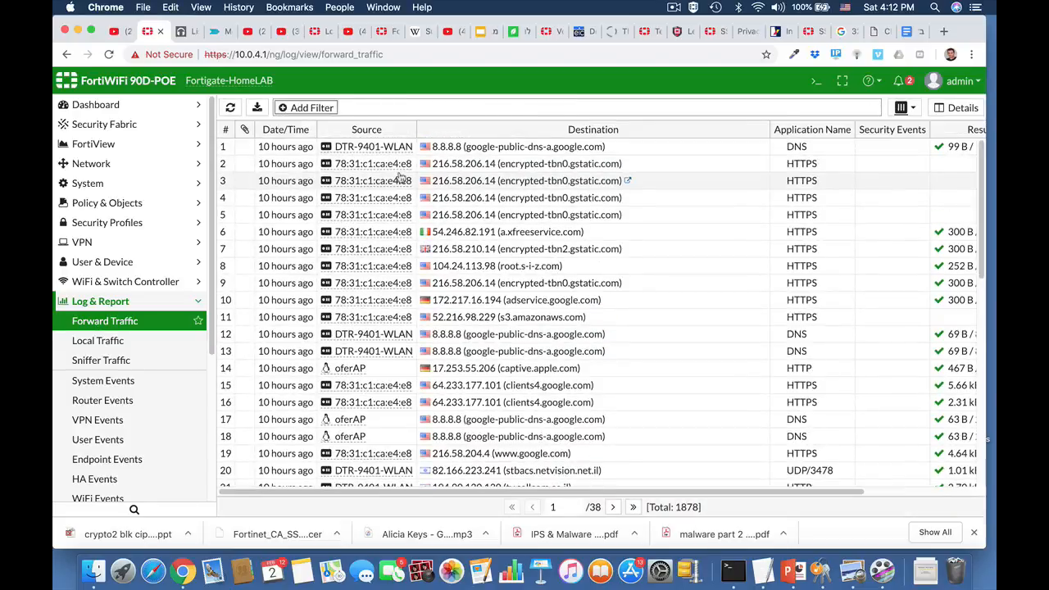
pyautogui.scroll(-3, 479, 254)
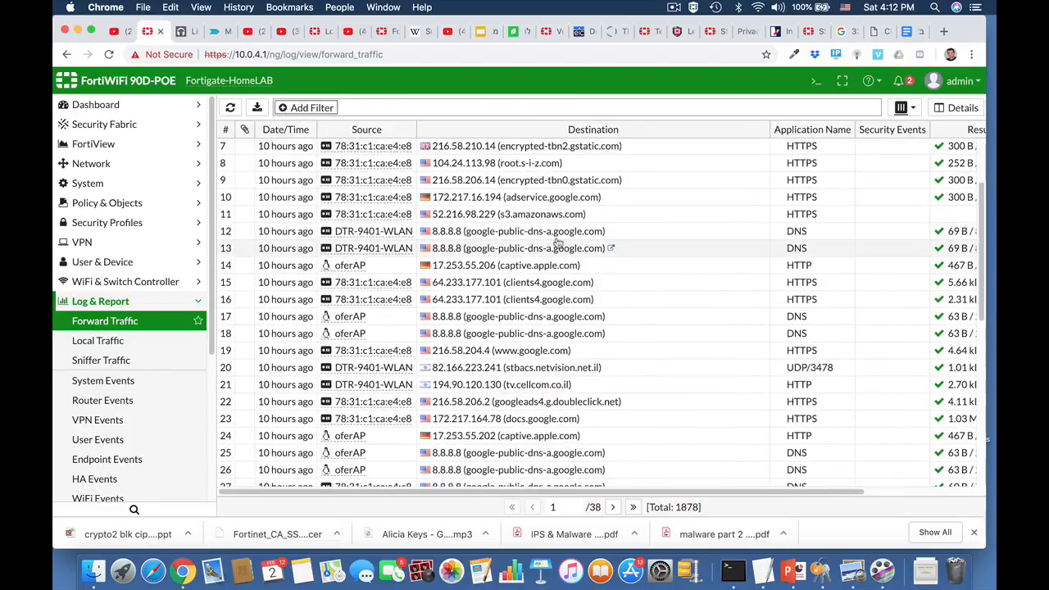
pyautogui.scroll(3, 492, 283)
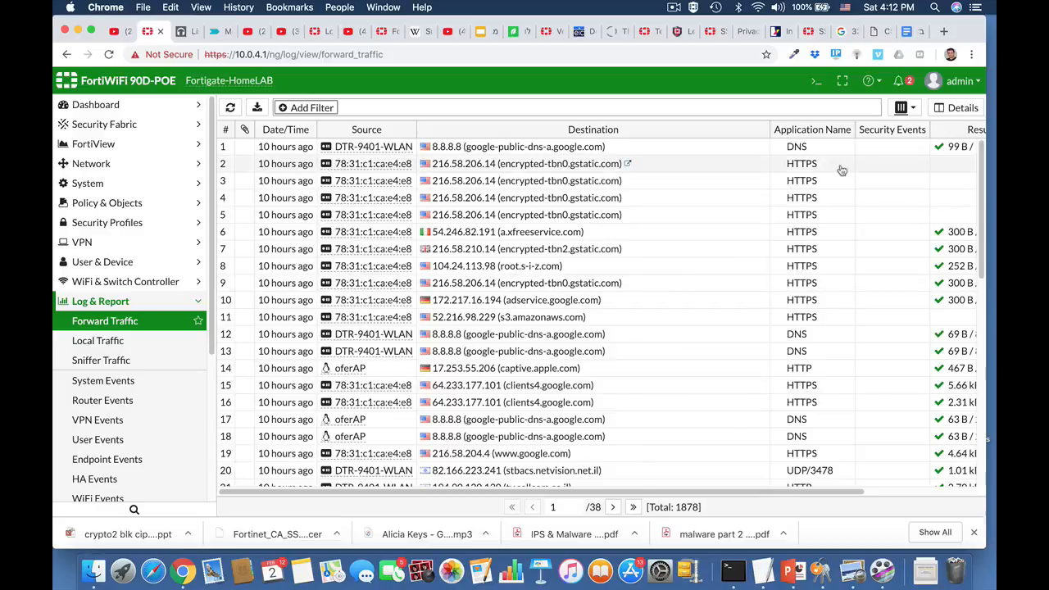
pyautogui.hscroll(3, 914, 167)
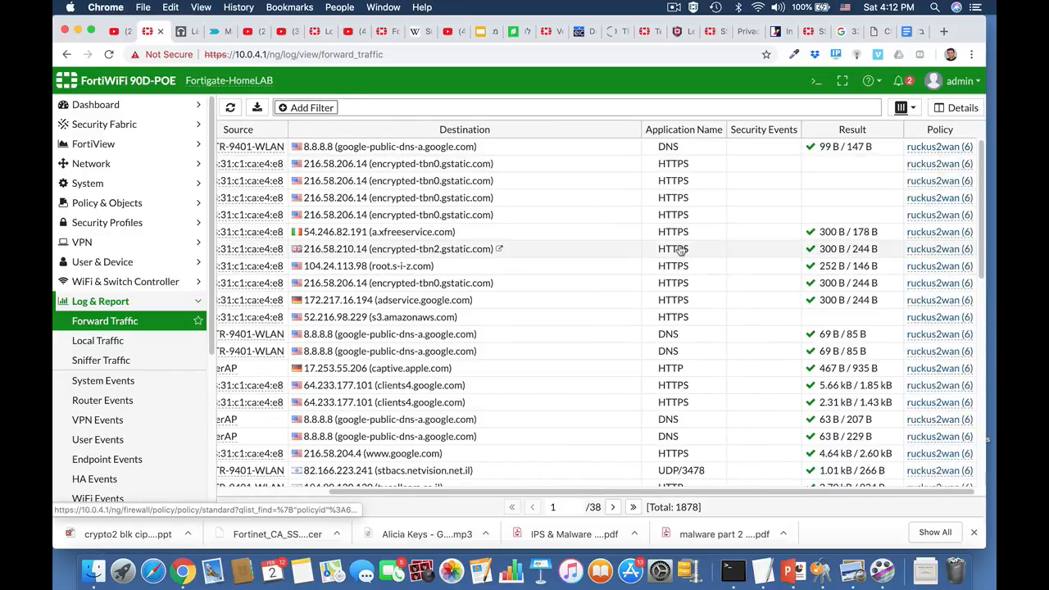
# Review the entries of the Local Traffic log.
pyautogui.click(100, 348)
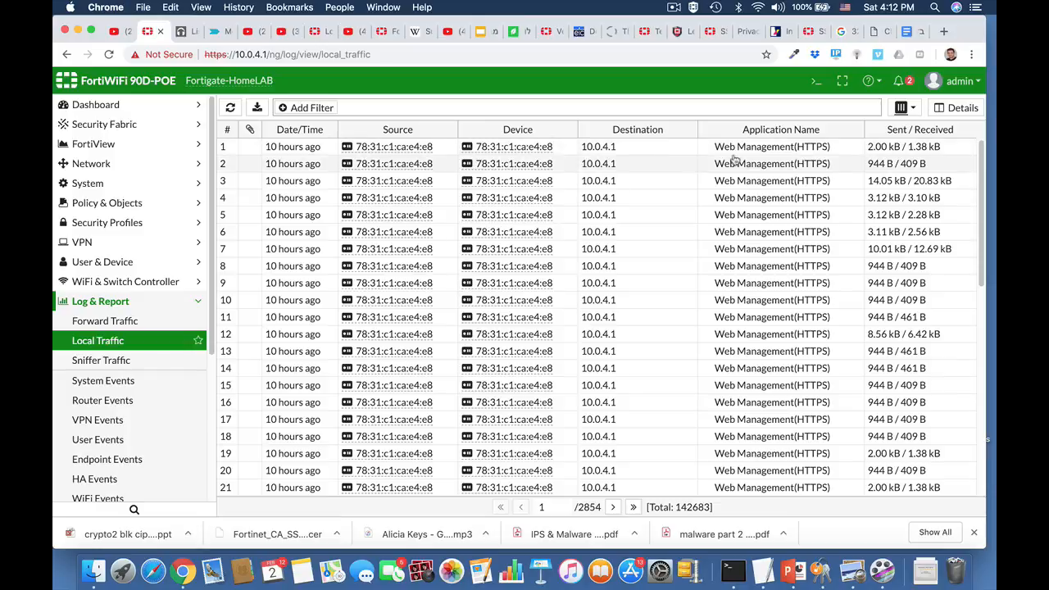
pyautogui.scroll(-3, 748, 260)
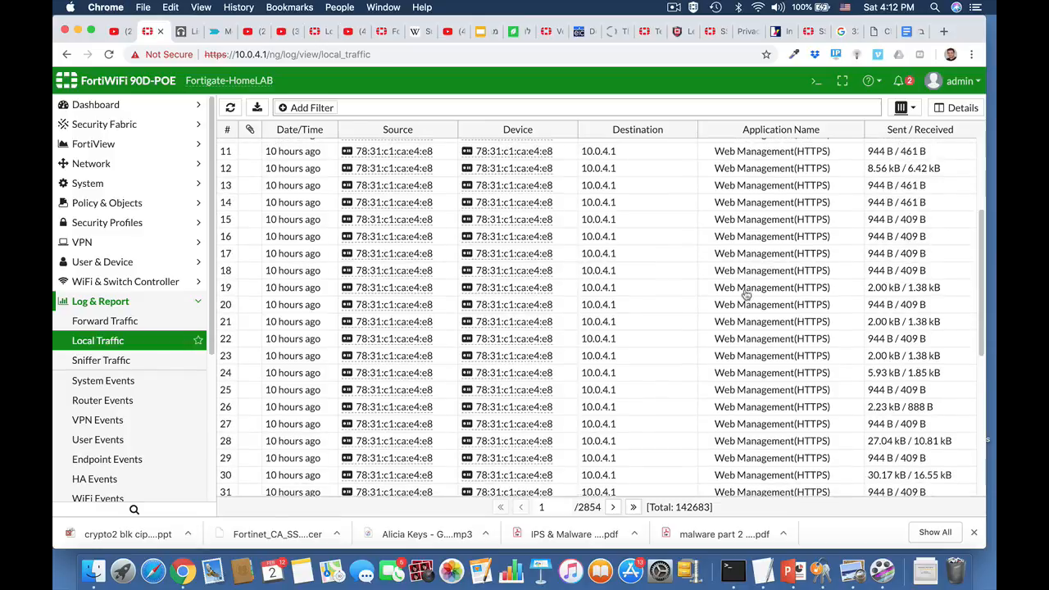
pyautogui.scroll(-3, 751, 383)
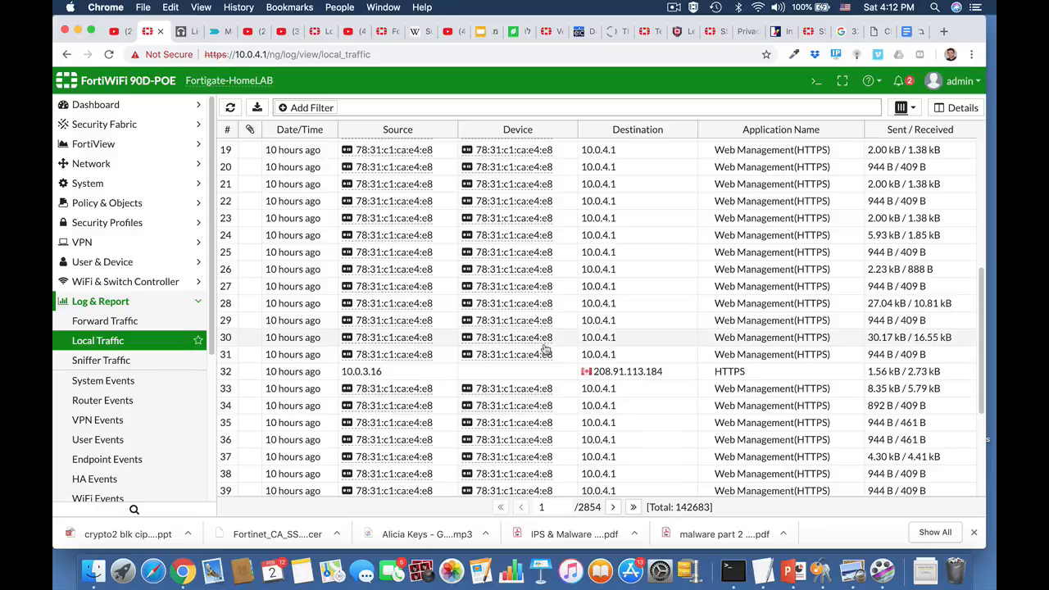
# Review the System Events log entries and open the User Events log.
pyautogui.click(115, 384)
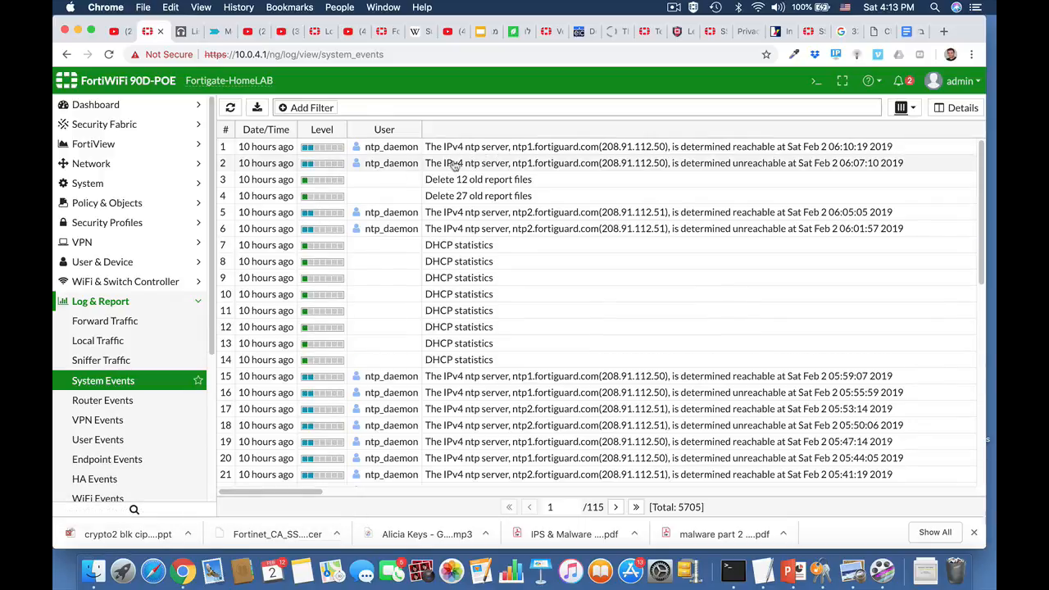
pyautogui.scroll(-8, 385, 311)
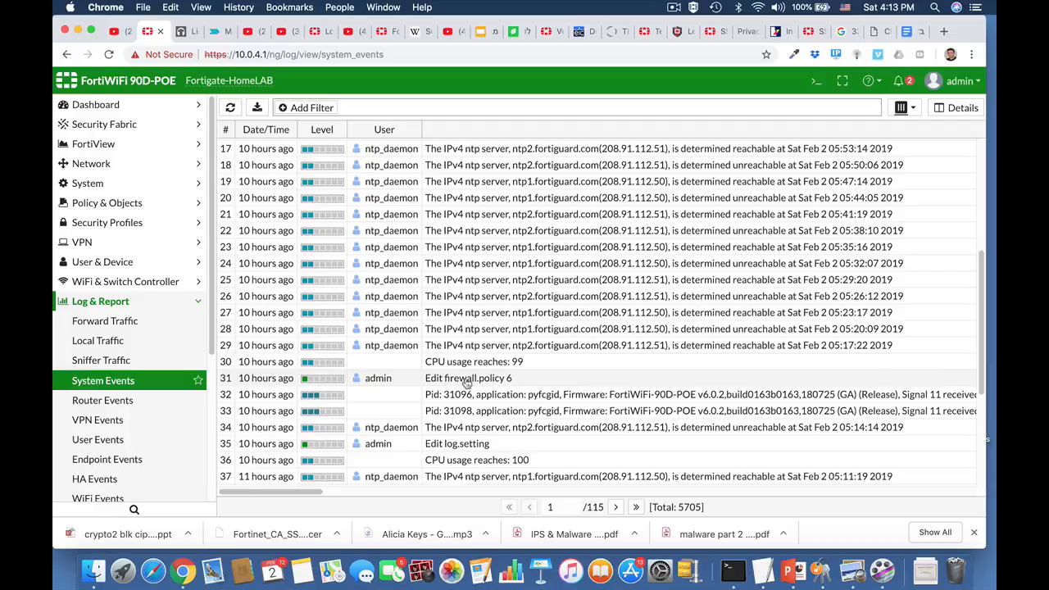
pyautogui.scroll(-1, 144, 430)
pyautogui.scroll(-2, 143, 430)
pyautogui.click(135, 414)
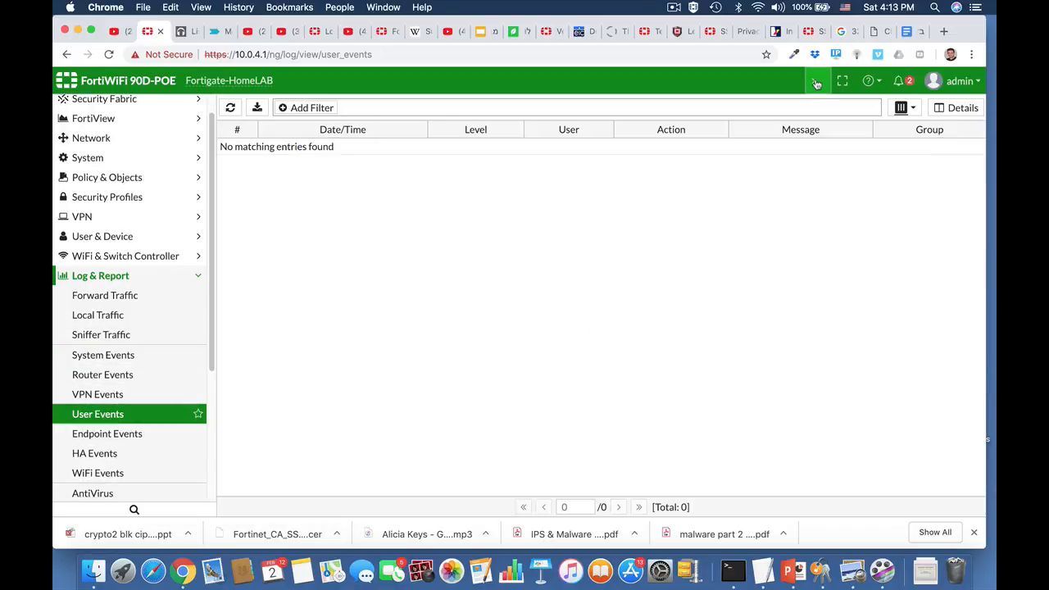
# Open the CLI console, enter config log disk setting and display its full configuration with show full.
pyautogui.click(816, 82)
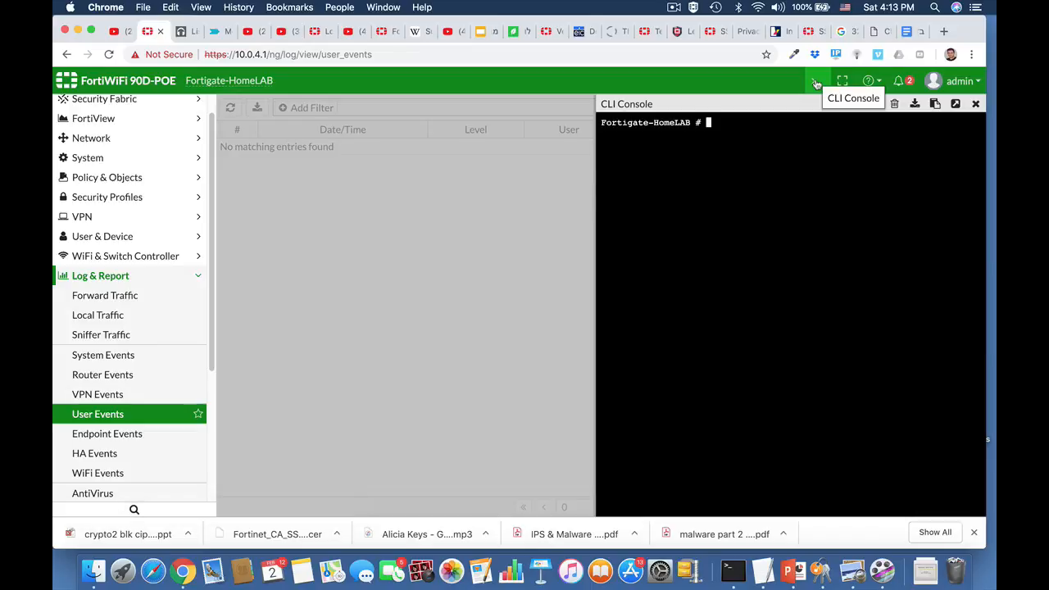
pyautogui.write('config')
pyautogui.press('Tab')
pyautogui.press('BackSpace')
pyautogui.write('log')
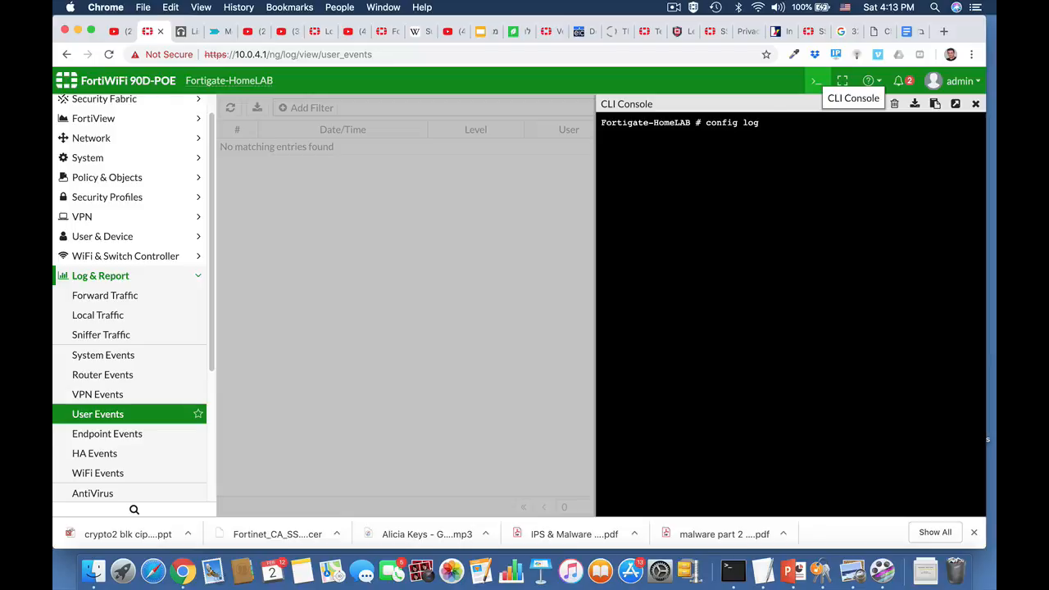
pyautogui.write(' disk setting')
pyautogui.press('Return')
pyautogui.write('sh')
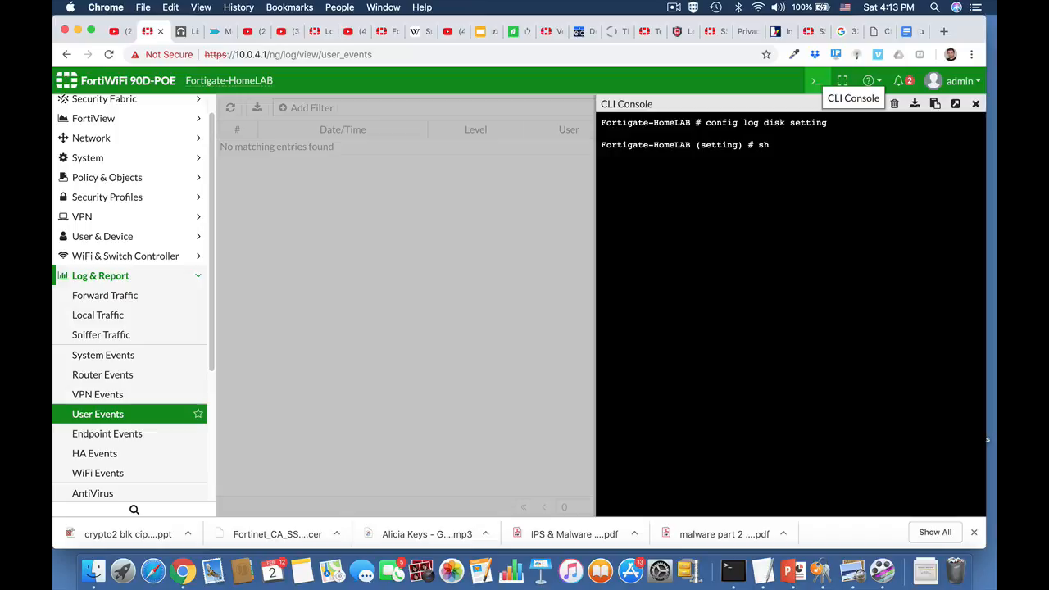
pyautogui.write('ow full')
pyautogui.press('Return')
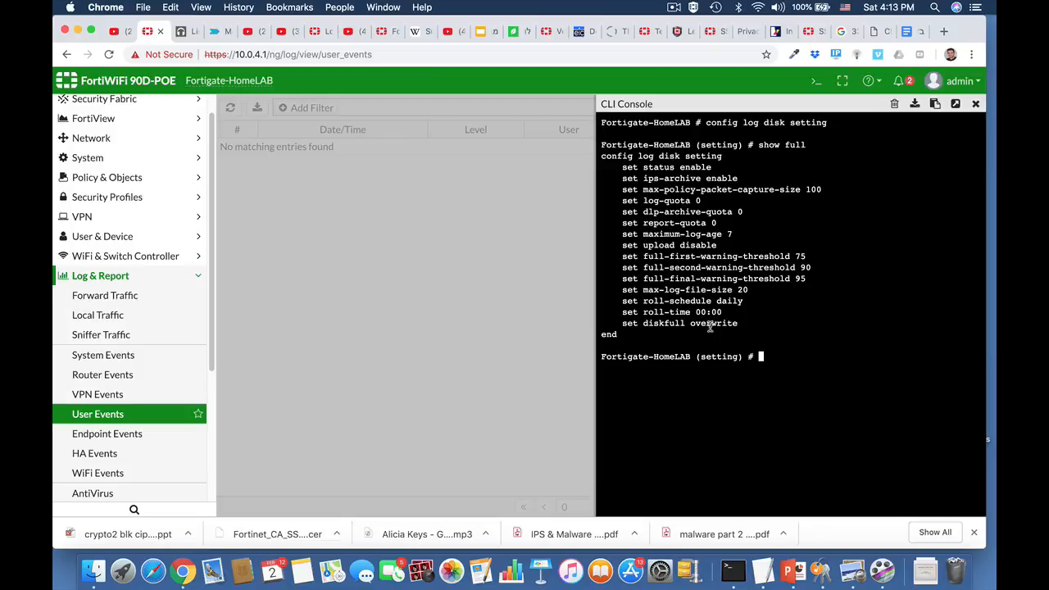
# Try to enter config log disk filter from within the disk setting context.
pyautogui.press('Up')
pyautogui.press('Up')
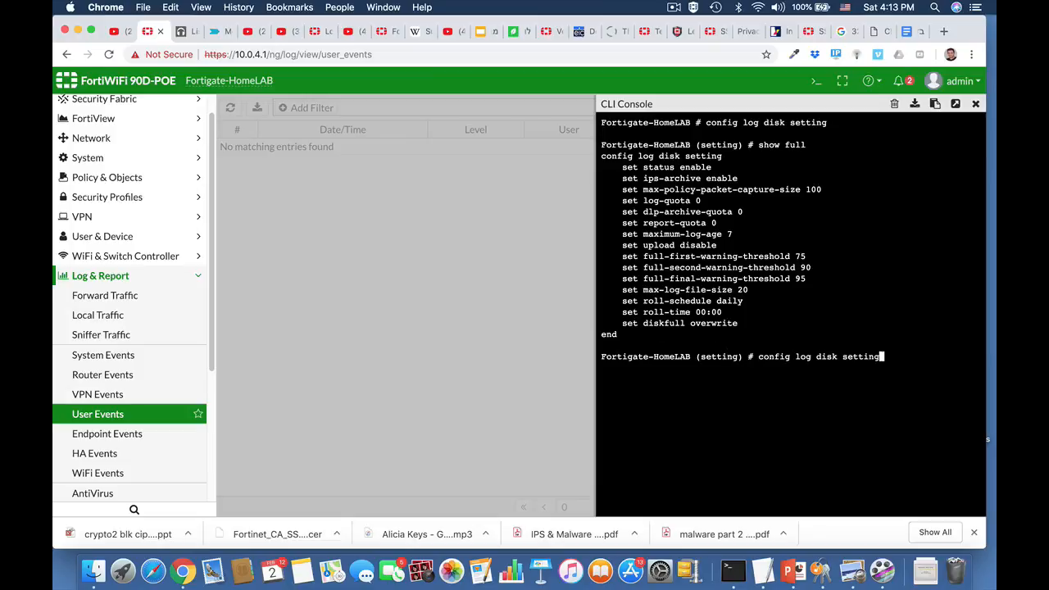
pyautogui.press('BackSpace')
pyautogui.press('BackSpace')
pyautogui.press('BackSpace')
pyautogui.press('BackSpace')
pyautogui.write('filter')
pyautogui.press('Return')
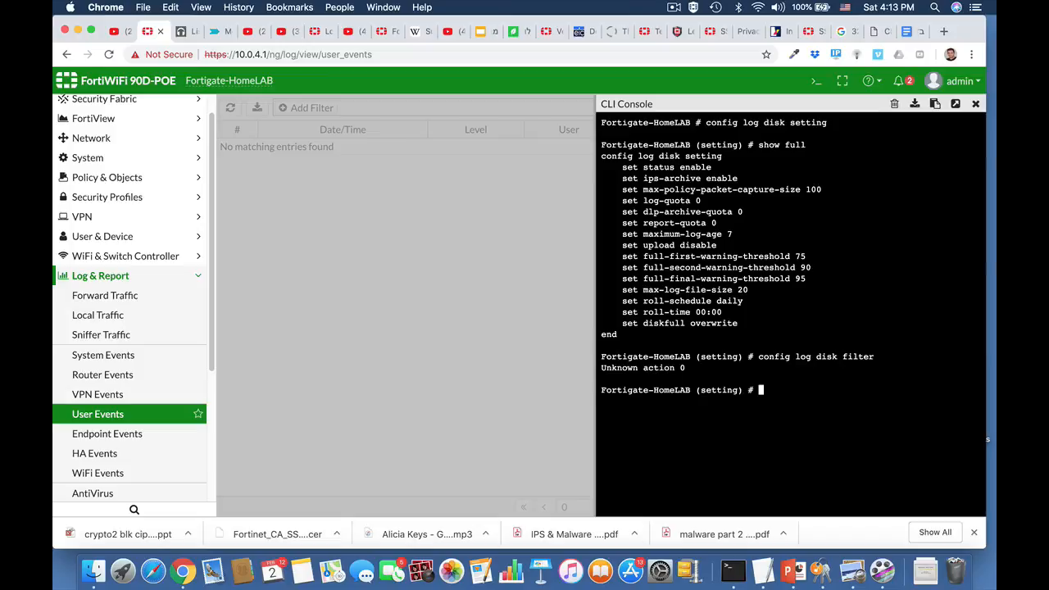
# Abort the disk setting context, enter config log disk filter and display its full configuration with show full.
pyautogui.write('abort')
pyautogui.press('Return')
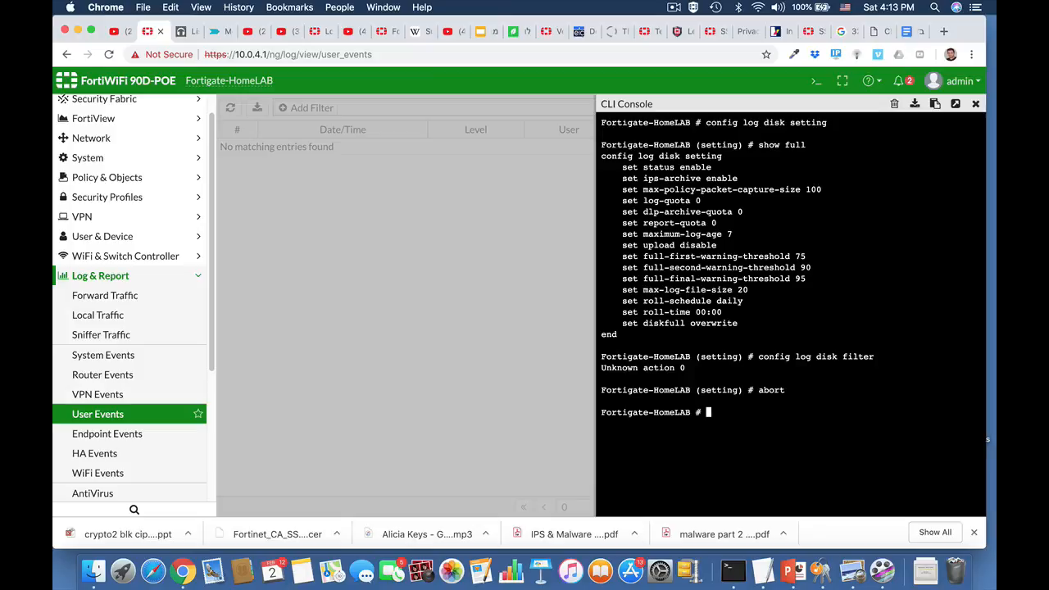
pyautogui.write('config')
pyautogui.press('Tab')
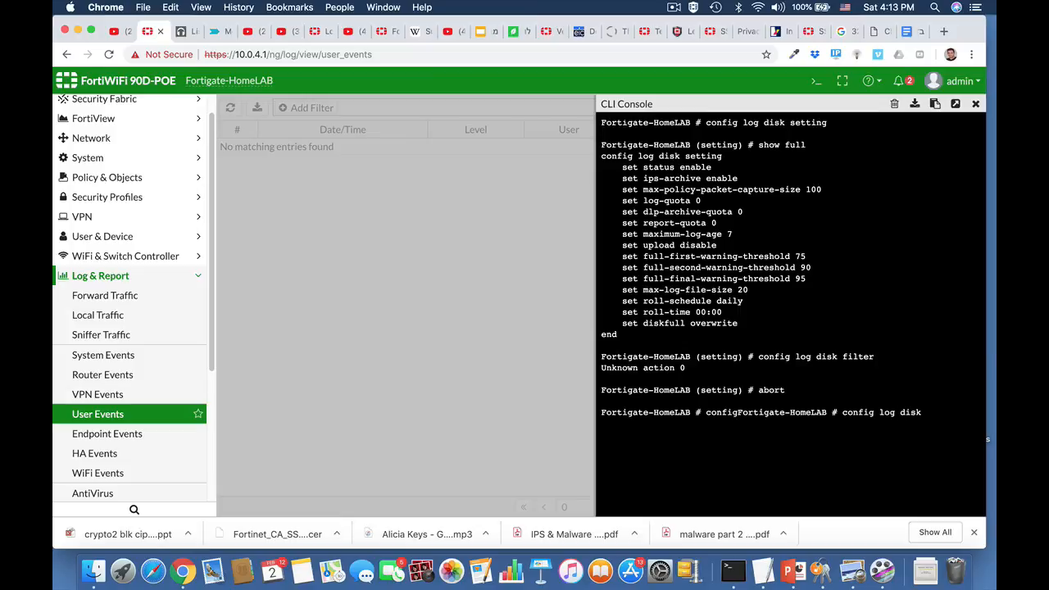
pyautogui.write('log disk filter')
pyautogui.press('Return')
pyautogui.write('show')
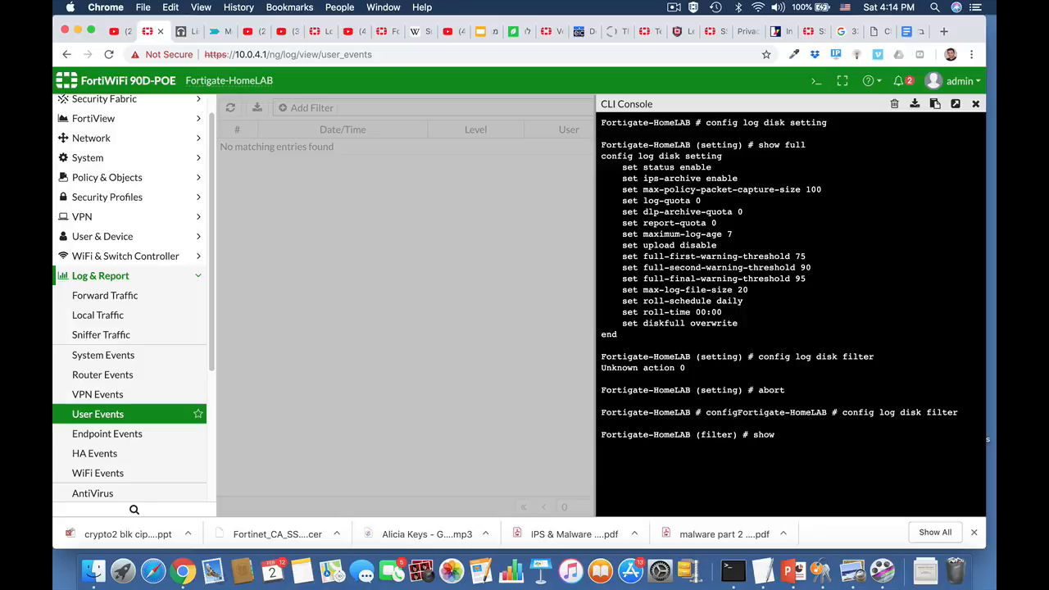
pyautogui.write(' full')
pyautogui.press('Return')
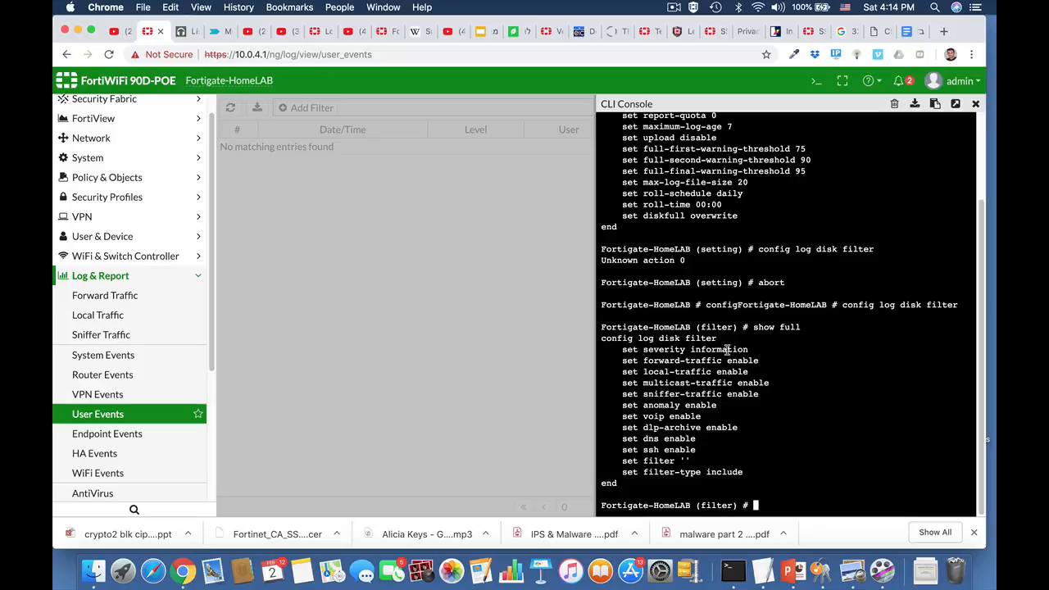
# Set the disk log filter's severity to notification and save the change with end.
pyautogui.write('set severity')
pyautogui.press('Tab')
pyautogui.press('Tab')
pyautogui.press('BackSpace')
pyautogui.press('BackSpace')
pyautogui.press('BackSpace')
pyautogui.write('sev')
pyautogui.press('Tab')
pyautogui.press('Tab')
pyautogui.press('Tab')
pyautogui.press('Tab')
pyautogui.press('Tab')
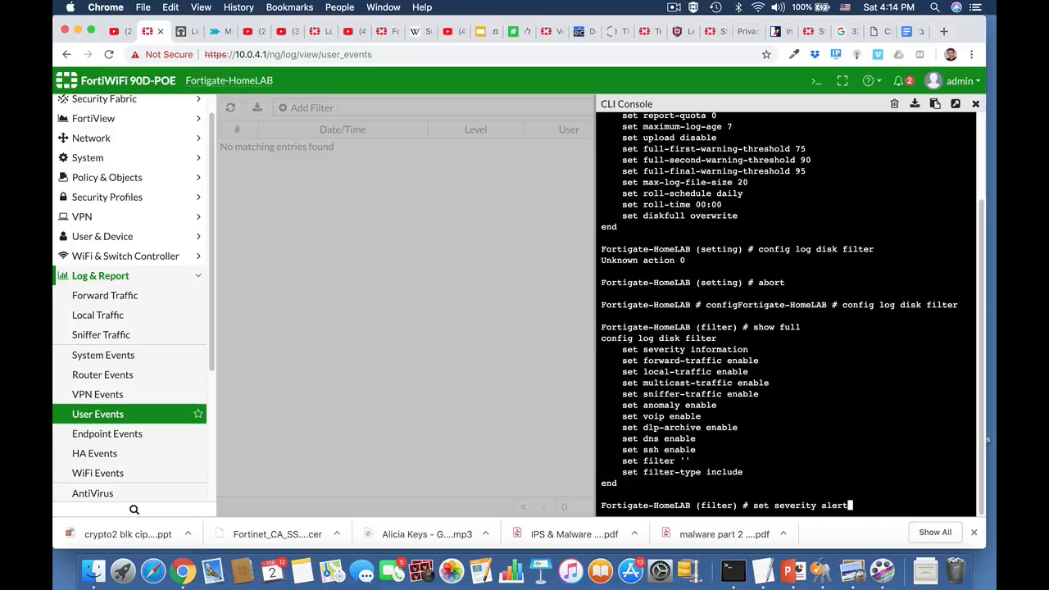
pyautogui.press('Tab')
pyautogui.press('Tab')
pyautogui.press('Return')
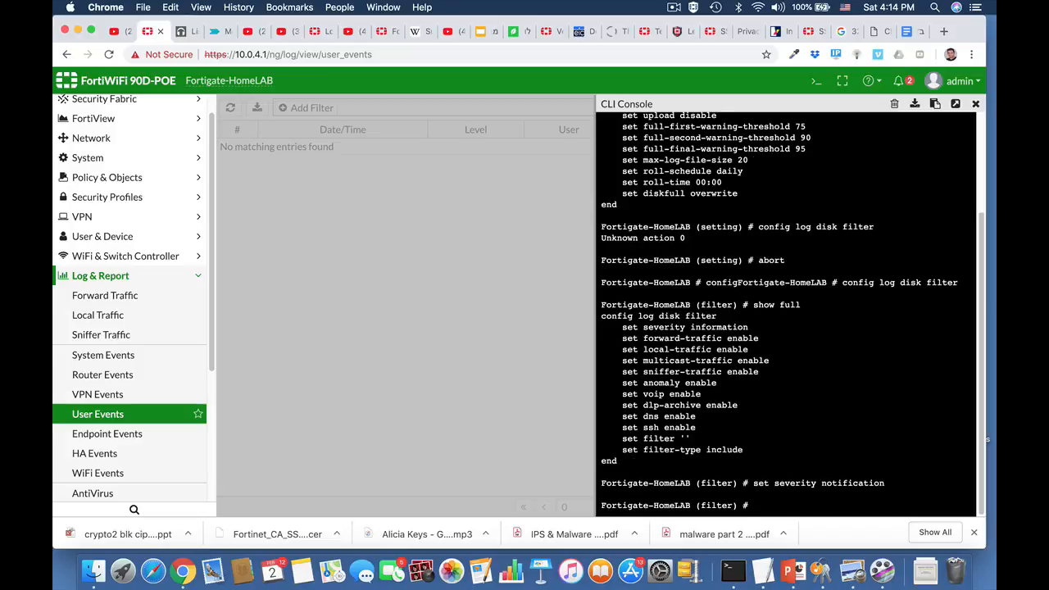
pyautogui.write('end')
pyautogui.press('Return')
pyautogui.press('Return')
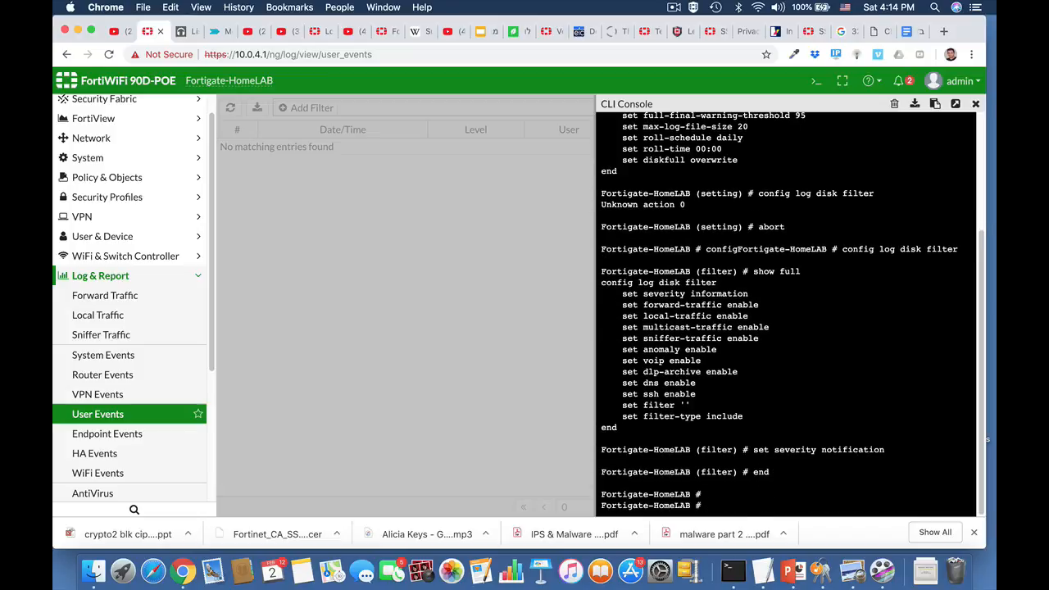
# Reenter config log disk filter and display its full configuration to check the severity setting.
pyautogui.write('end')
pyautogui.press('Up')
pyautogui.press('Up')
pyautogui.press('Up')
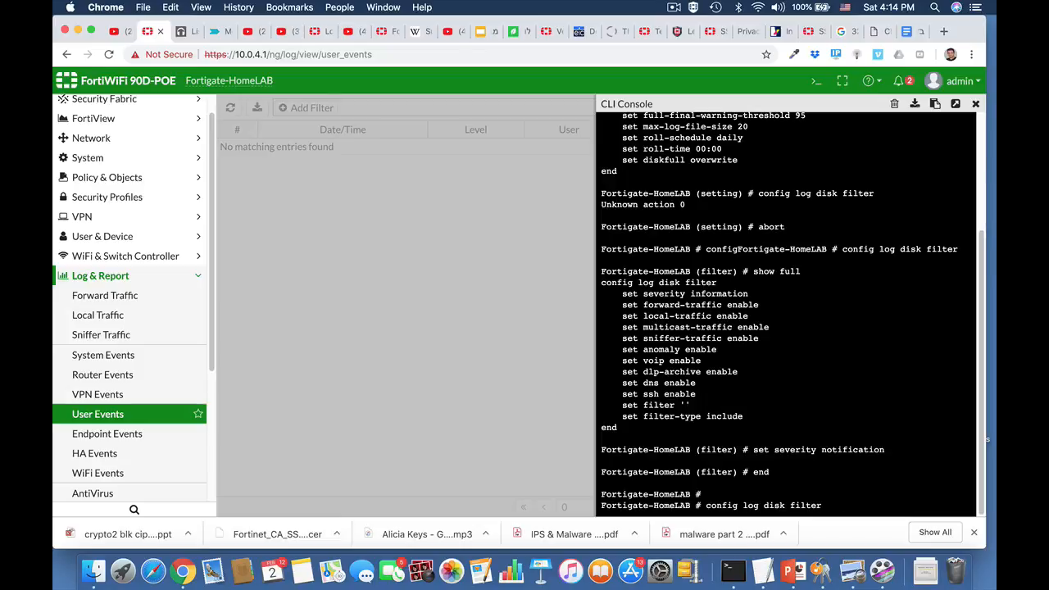
pyautogui.press('Return')
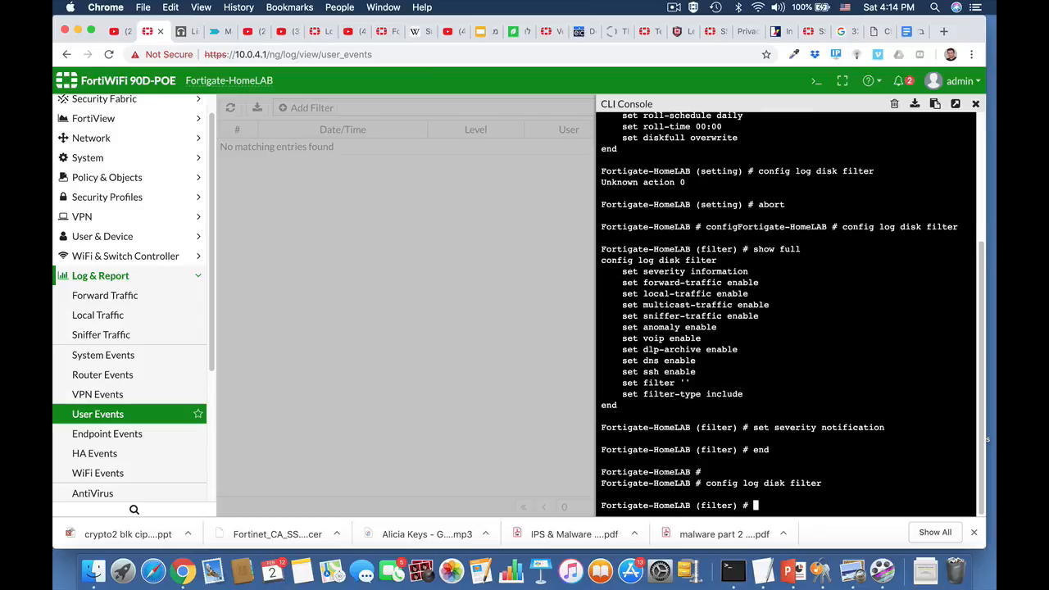
pyautogui.write('show f')
pyautogui.press('Tab')
pyautogui.press('Return')
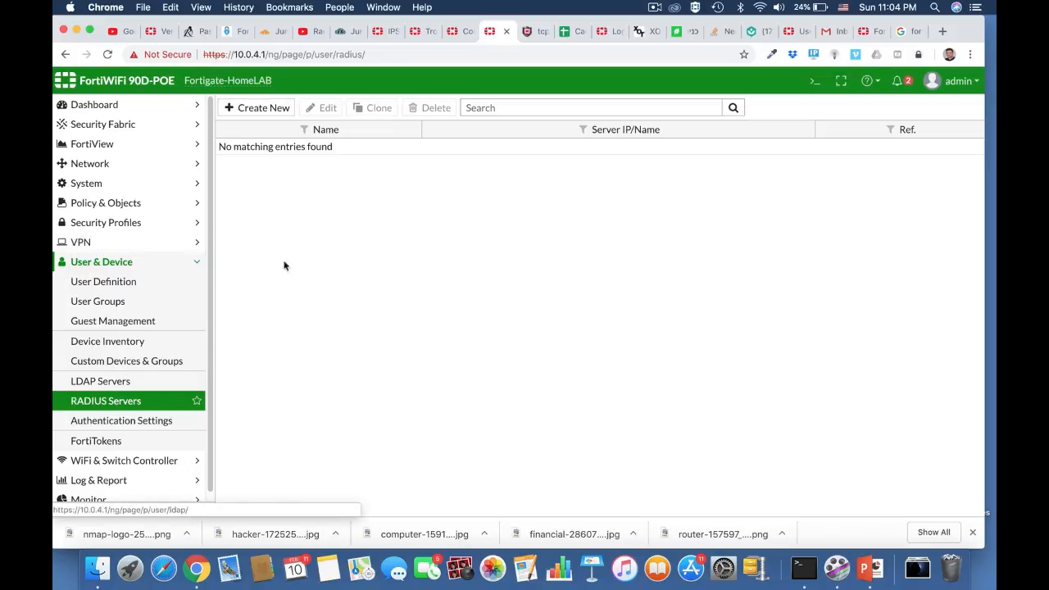
# Switch to the JumpCloud console and review its users, groups and RADIUS server list.
pyautogui.click(348, 31)
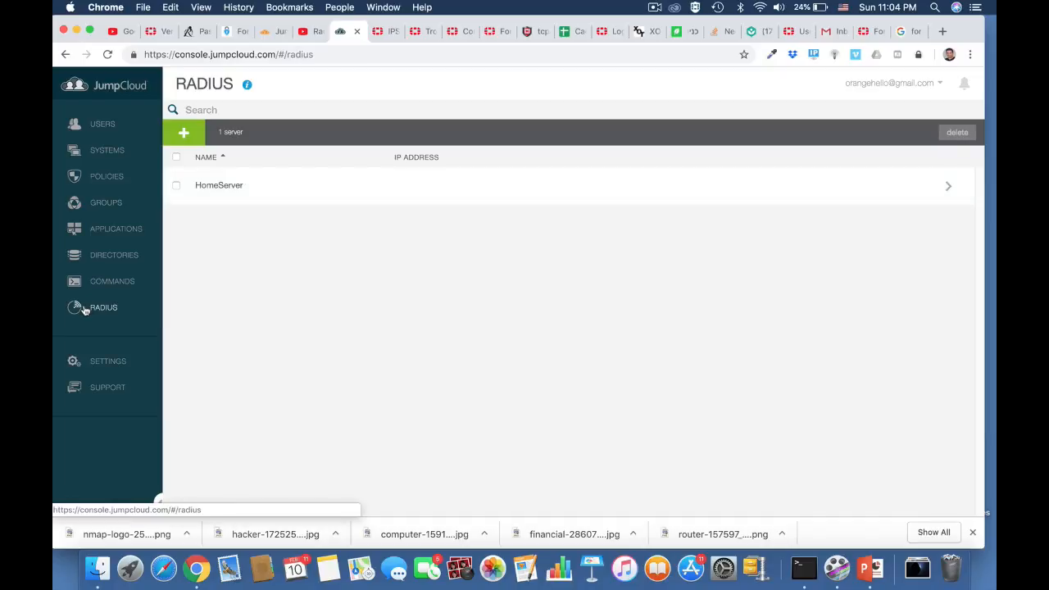
pyautogui.click(107, 128)
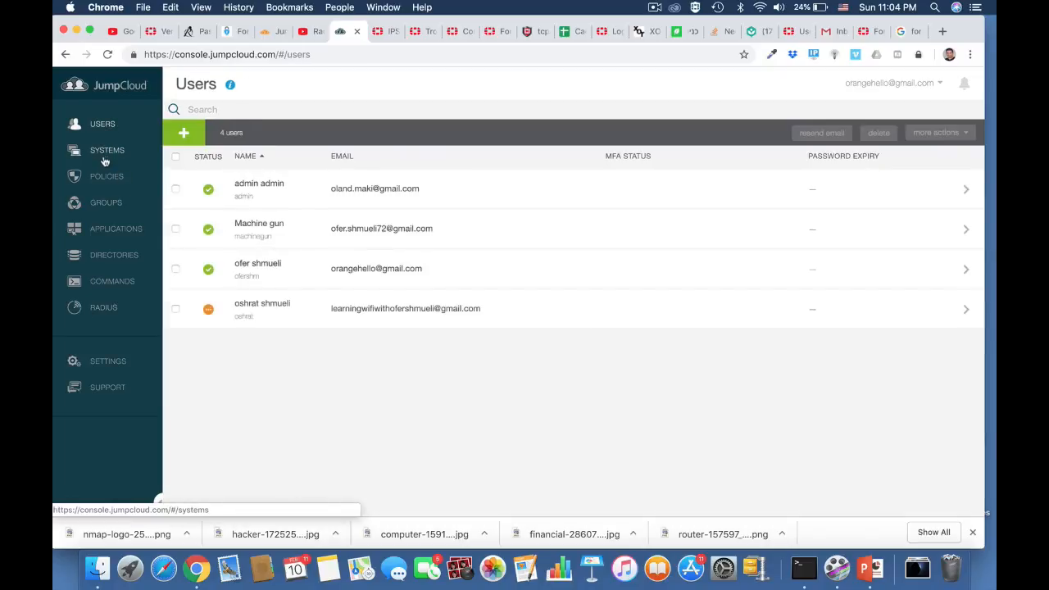
pyautogui.click(106, 203)
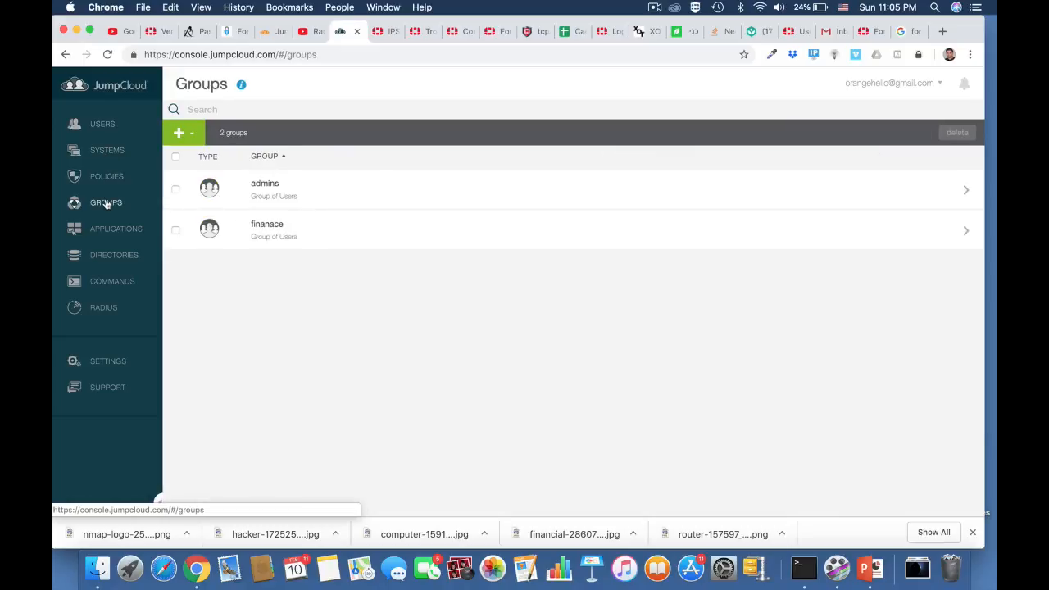
pyautogui.click(105, 307)
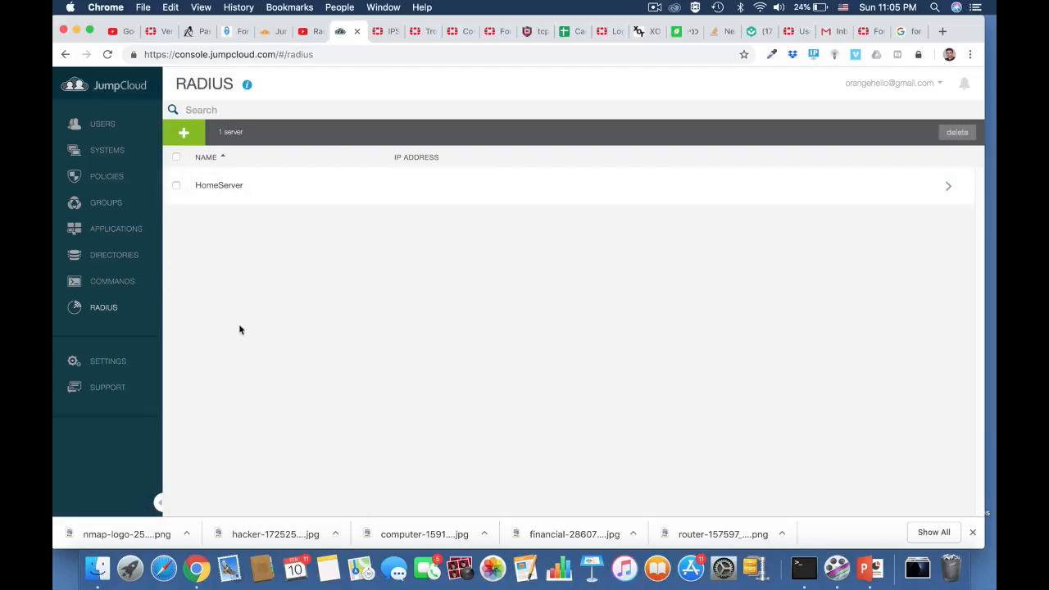
# Switch back to the FortiGate page and start a new RADIUS server named HomeServer.
pyautogui.click(485, 31)
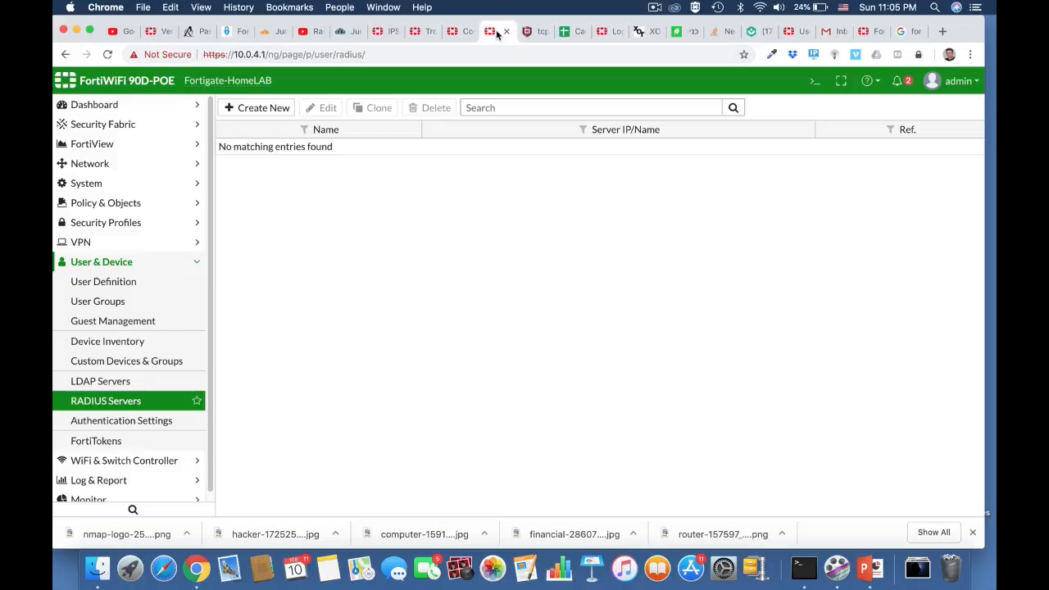
pyautogui.click(271, 110)
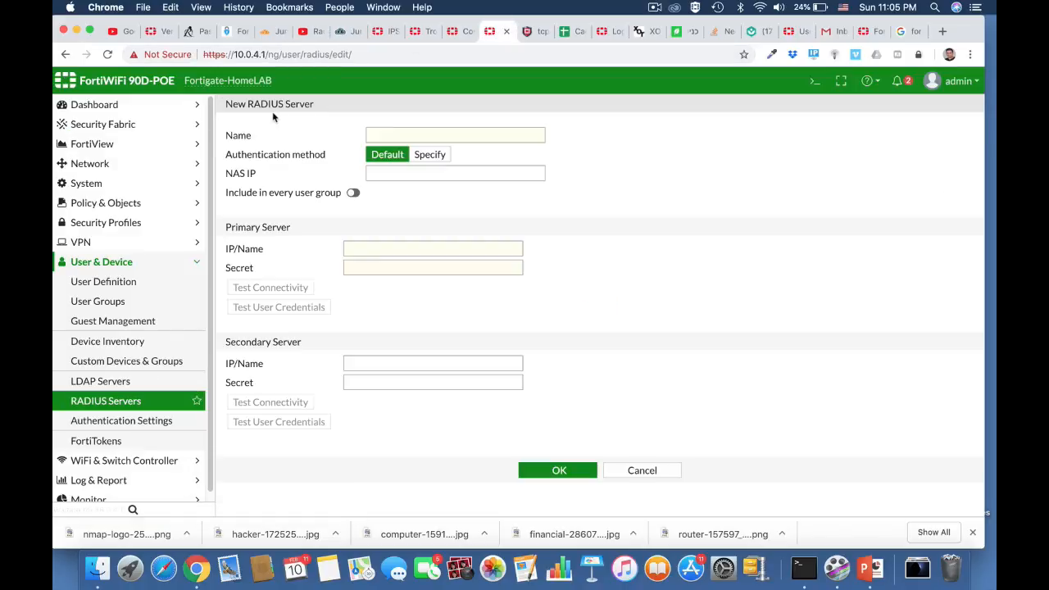
pyautogui.click(399, 134)
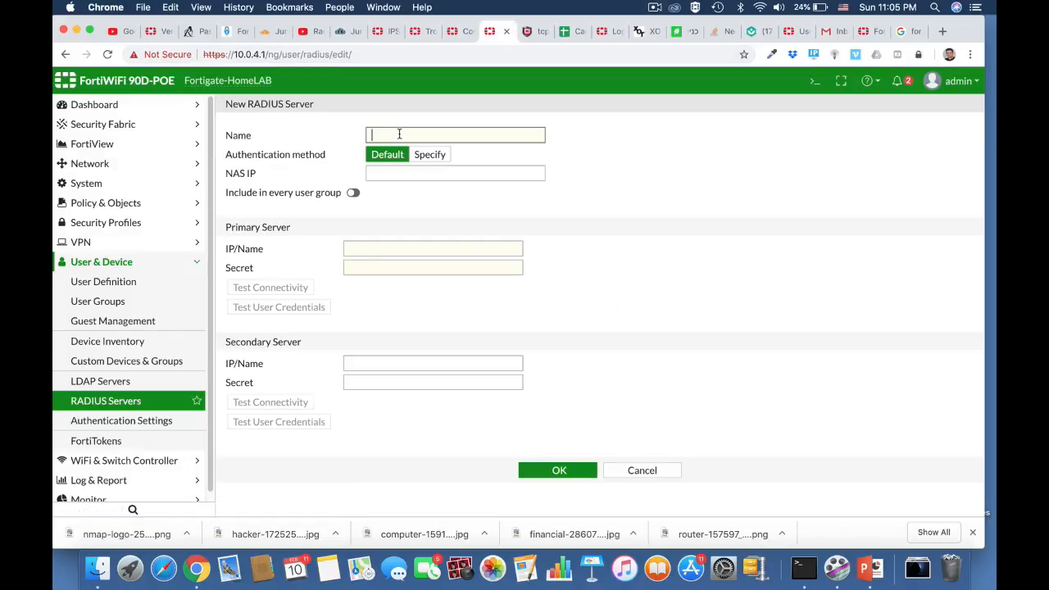
pyautogui.write('HomeServer')
# Set the primary server's IP/Name of the new RADIUS server to 18.194.159.20.
pyautogui.click(366, 249)
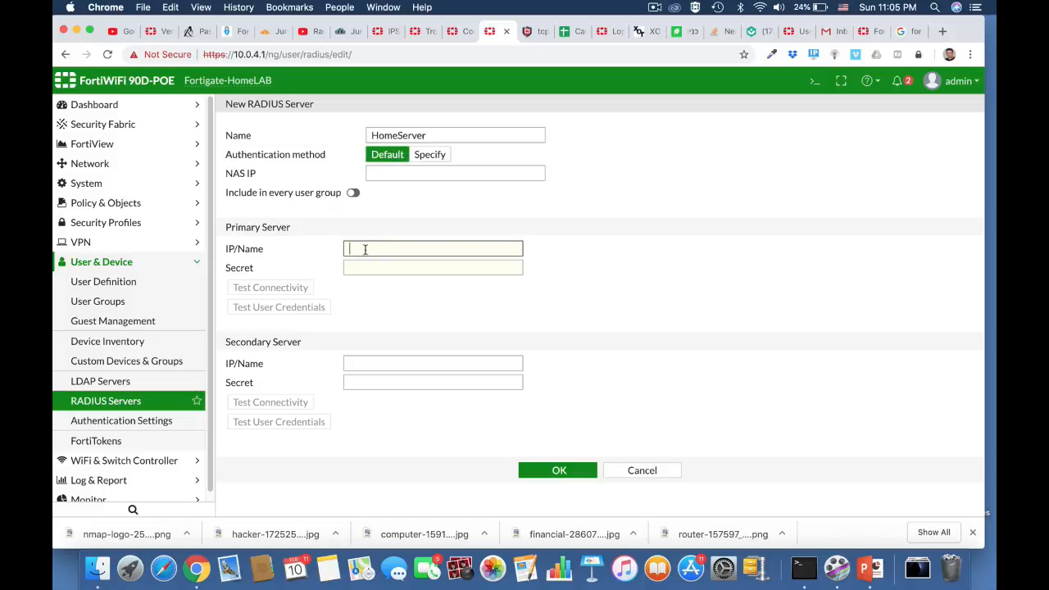
pyautogui.write('19.19')
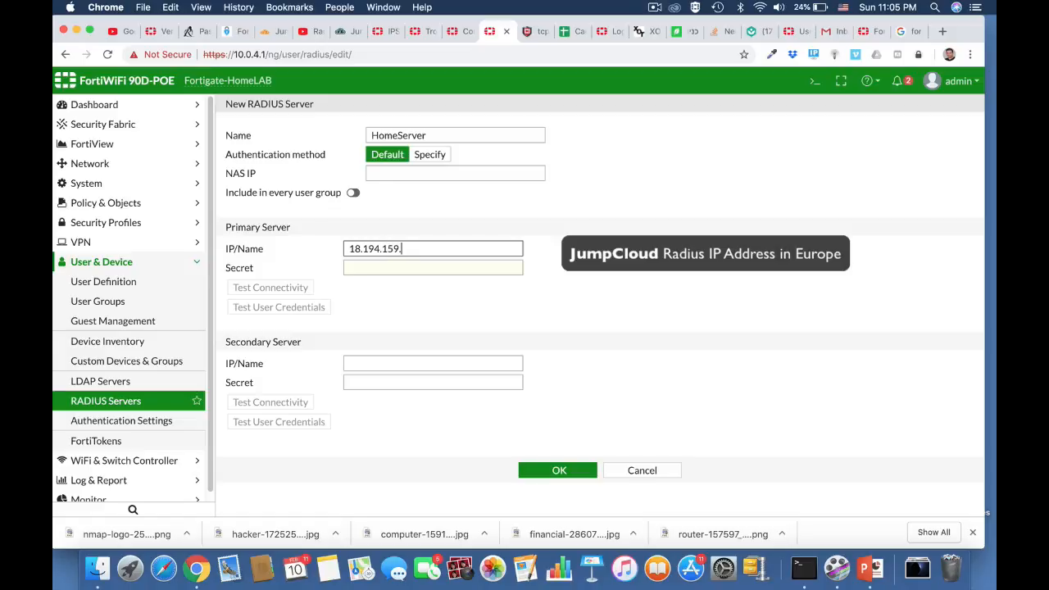
# Enter the primary server's shared secret, test connectivity to it and save the HomeServer RADIUS server.
pyautogui.click(388, 267)
pyautogui.write('•••')
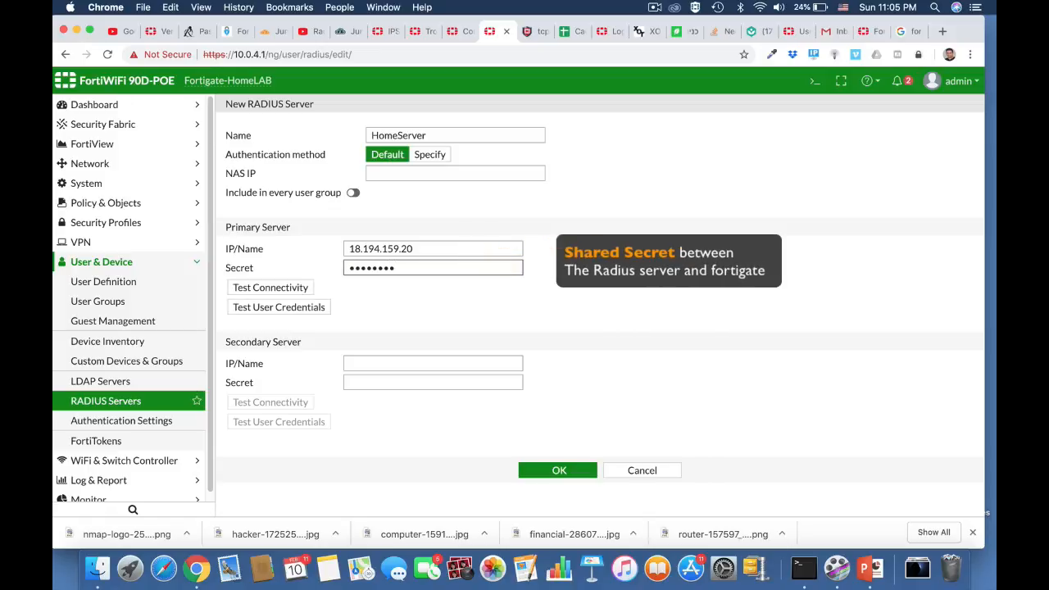
pyautogui.click(300, 287)
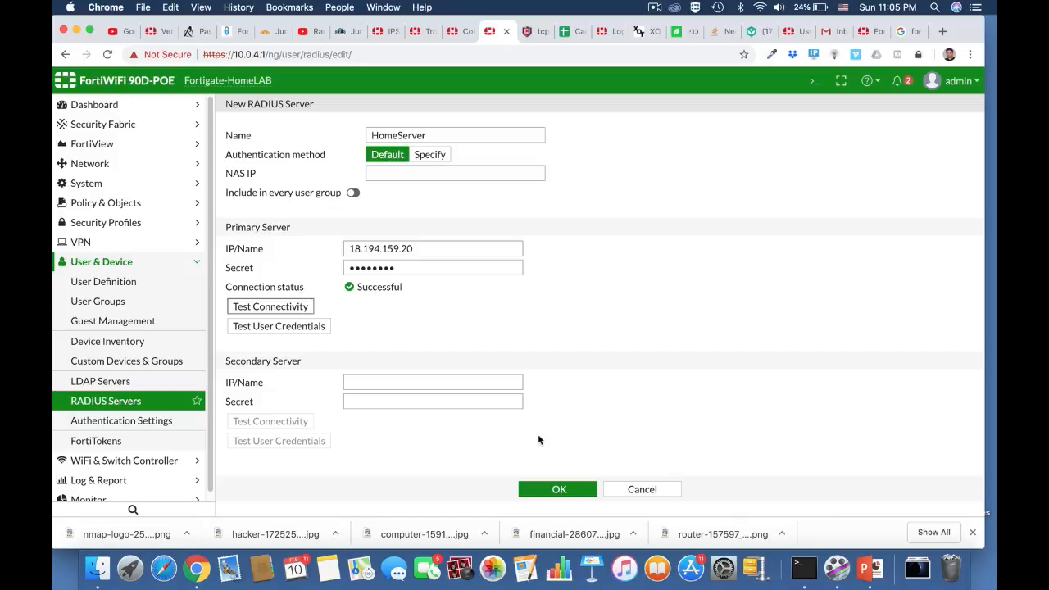
pyautogui.click(557, 487)
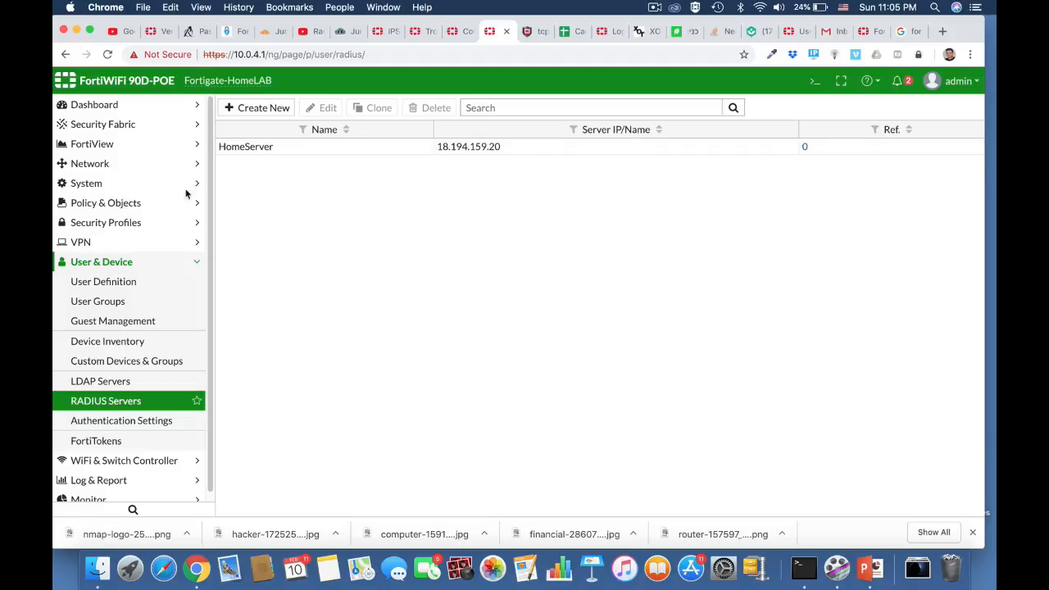
# Start a new user group named radius with the type Firewall.
pyautogui.click(132, 304)
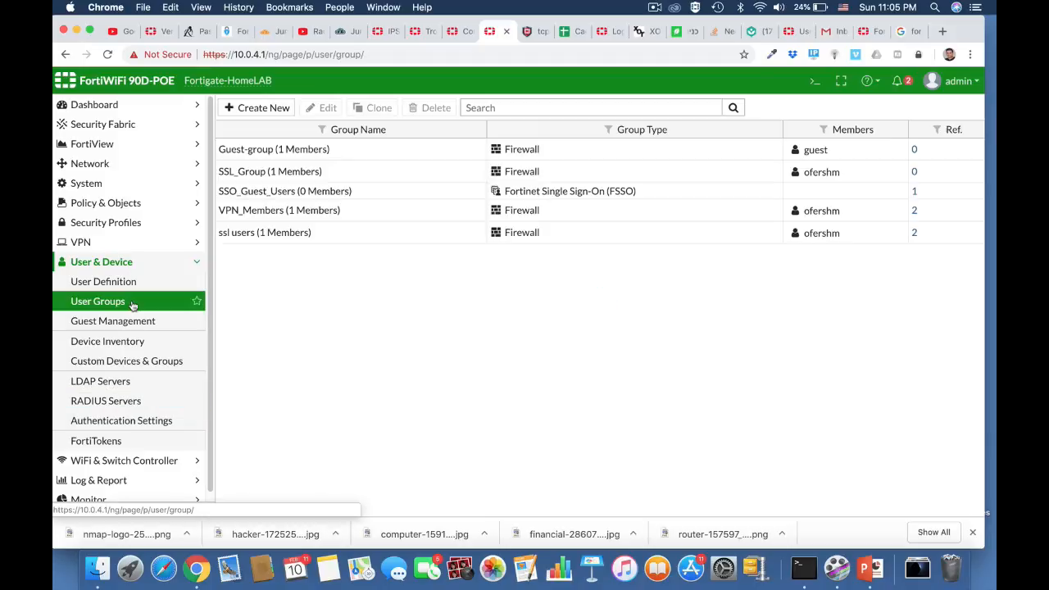
pyautogui.click(264, 110)
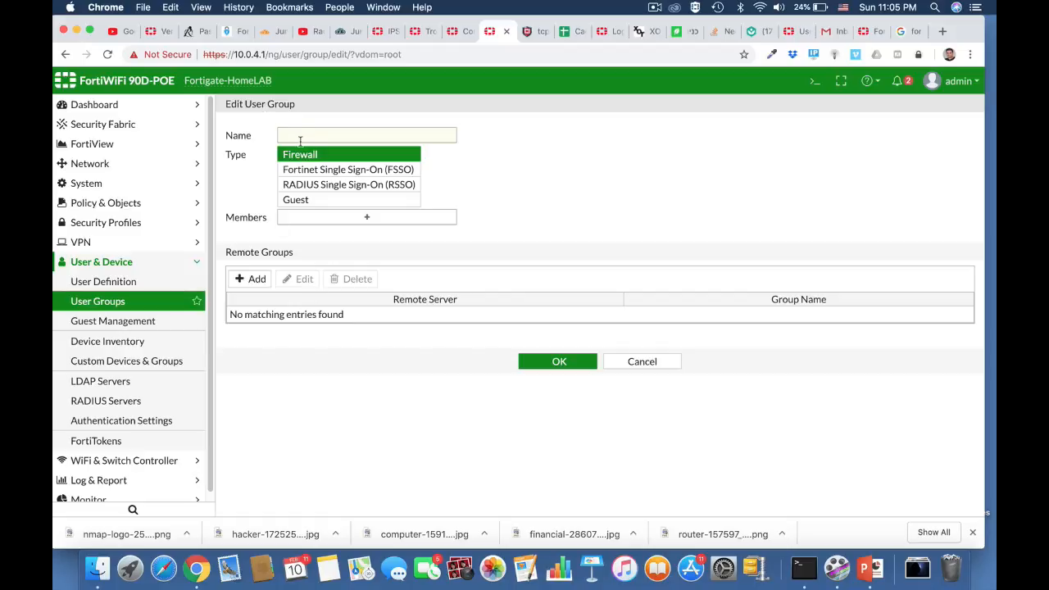
pyautogui.click(296, 135)
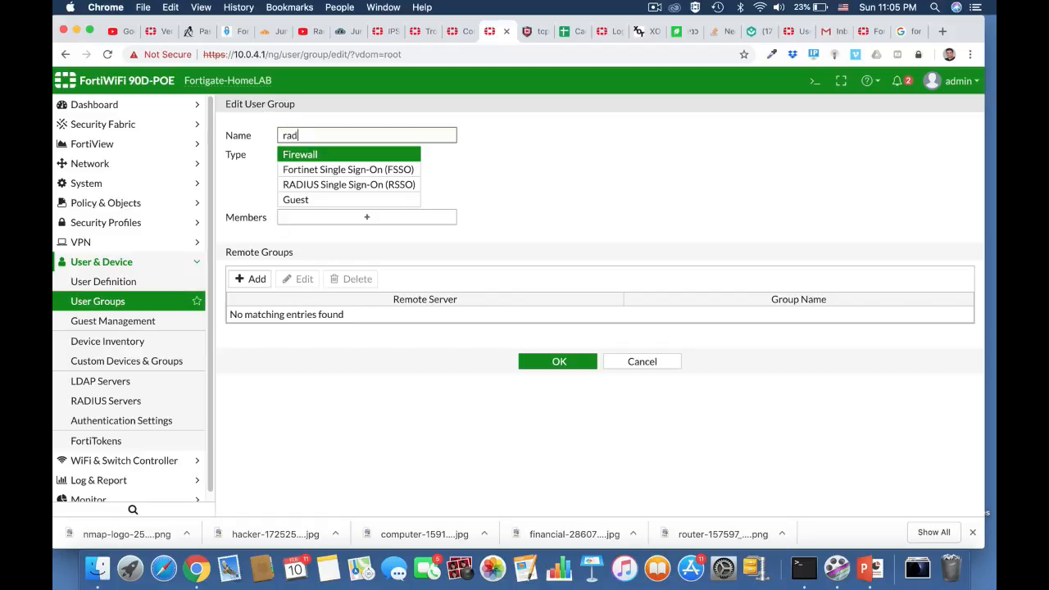
pyautogui.click(380, 158)
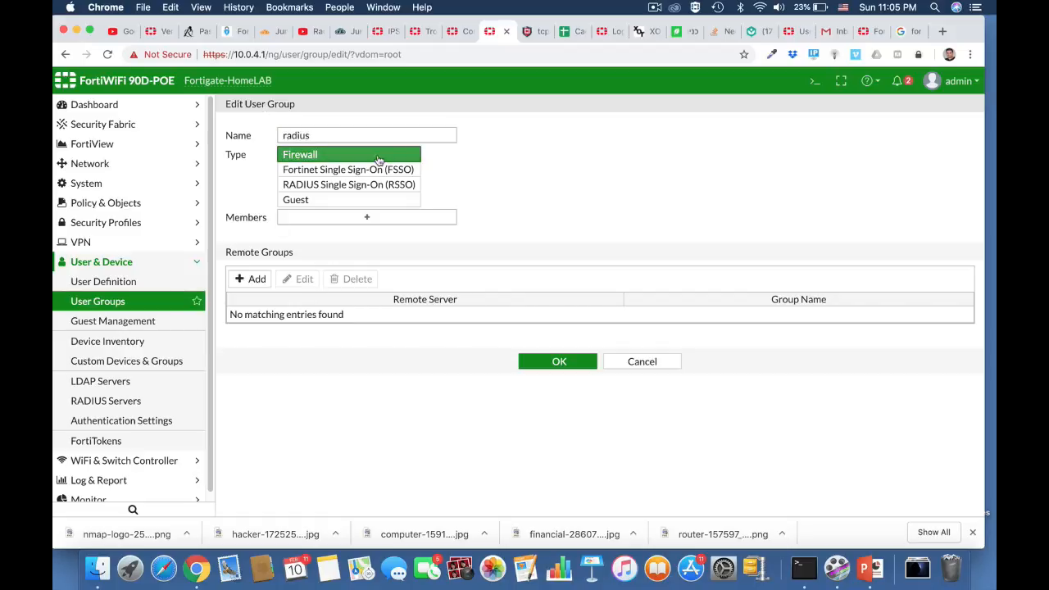
# Add the admins group on remote server HomeServer to the radius user group and save the group.
pyautogui.click(255, 281)
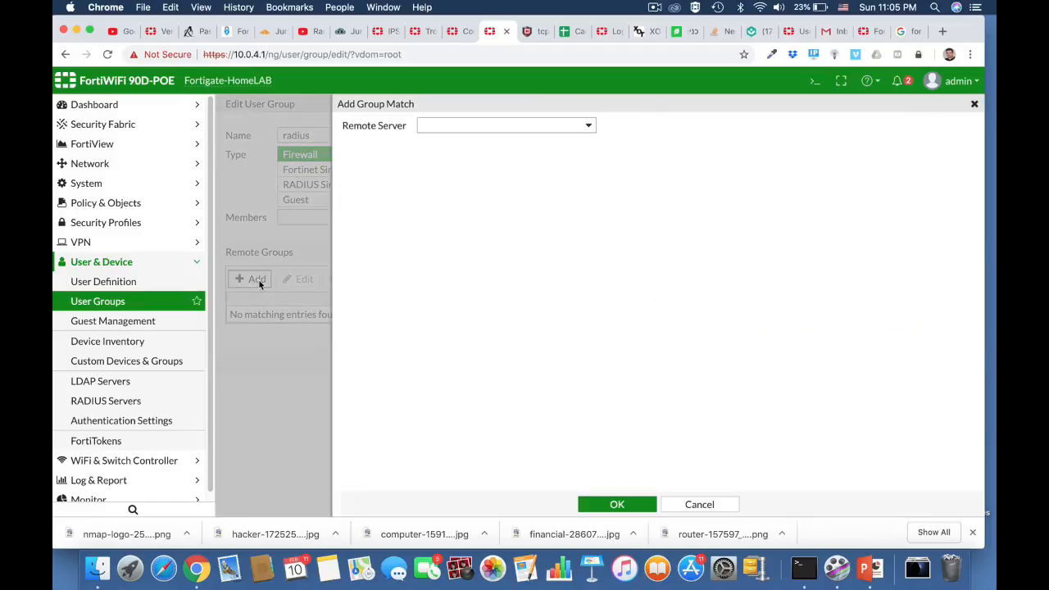
pyautogui.click(494, 128)
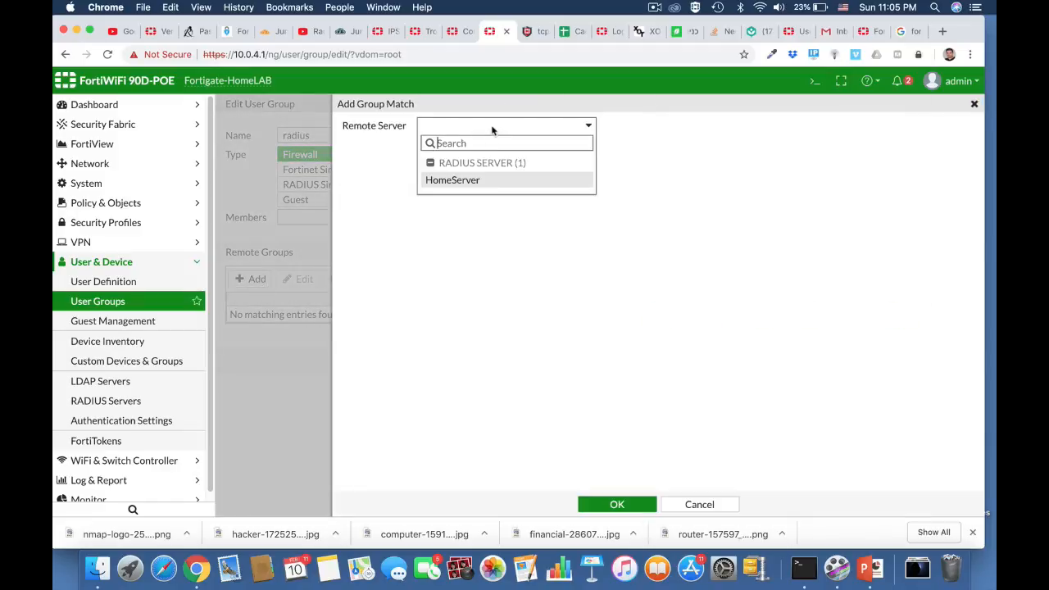
pyautogui.click(464, 180)
pyautogui.click(449, 145)
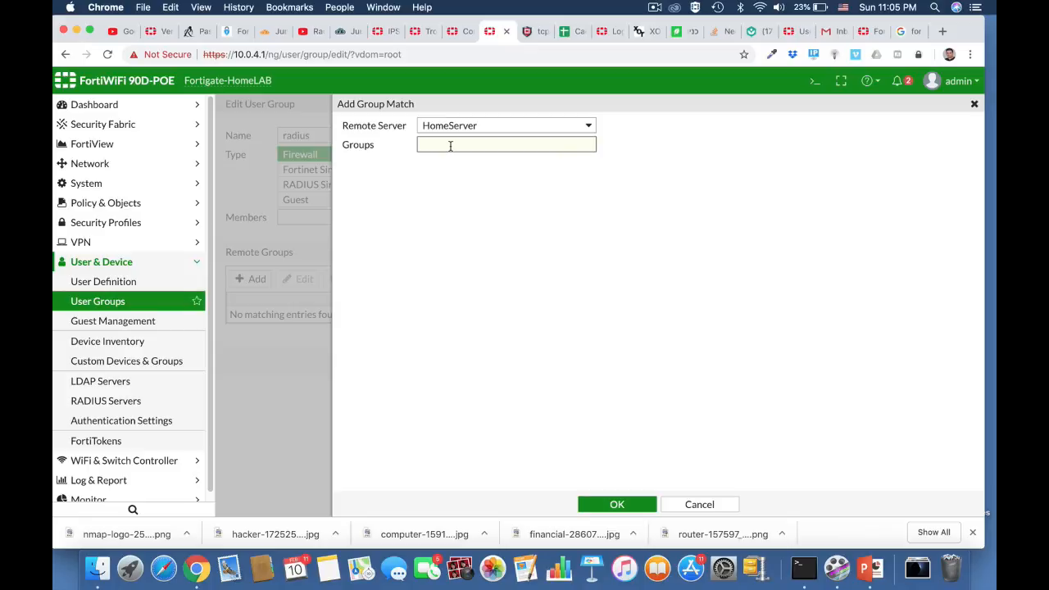
pyautogui.write('admins')
pyautogui.click(625, 504)
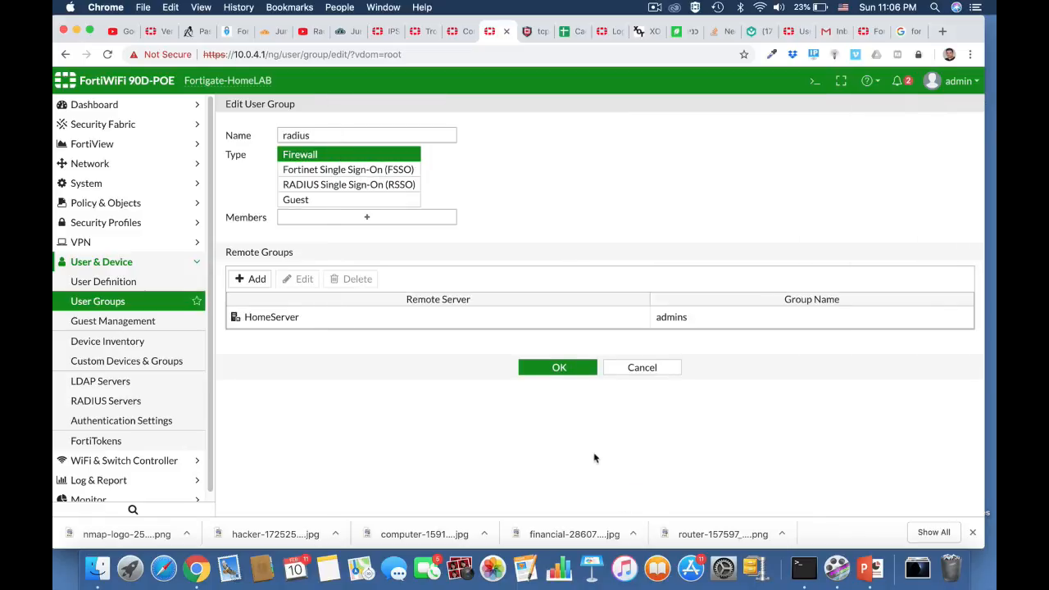
pyautogui.click(561, 368)
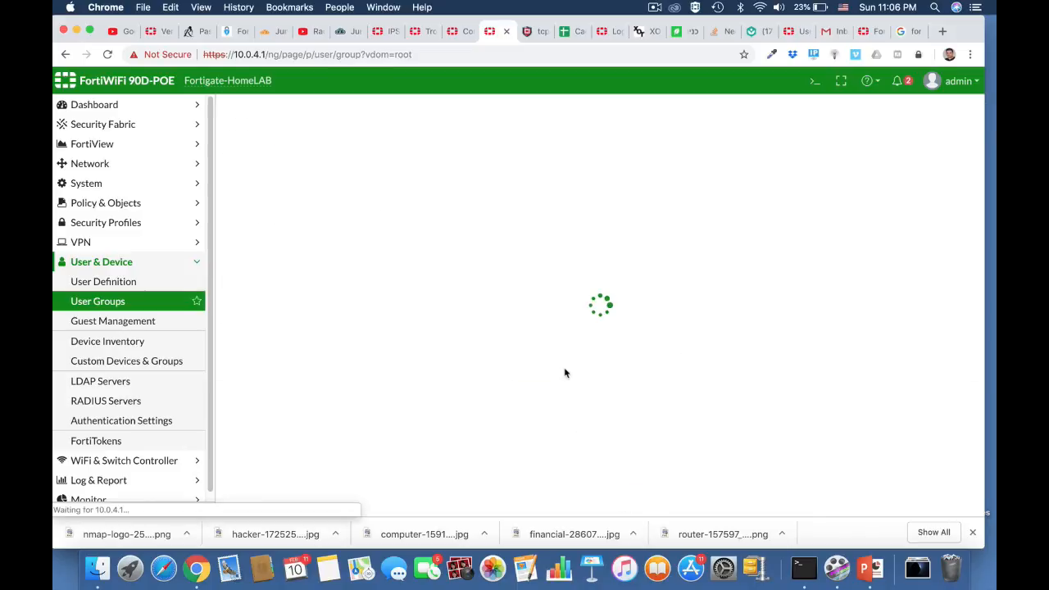
# Open the CLI console, begin the command diagnose test authserver and detach the console into its own browser page.
pyautogui.click(814, 85)
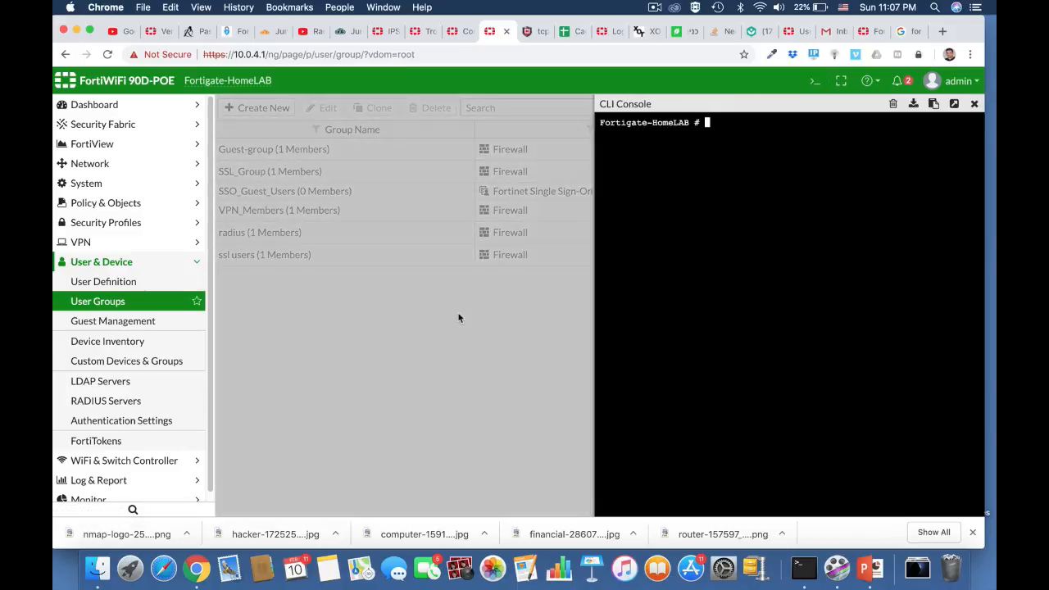
pyautogui.write('diag')
pyautogui.press('Tab')
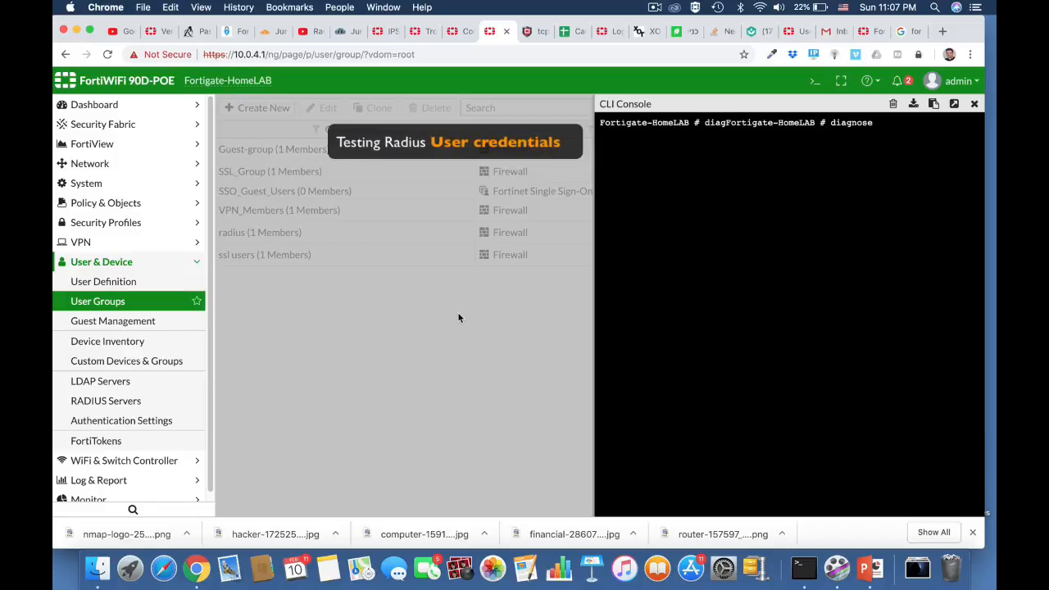
pyautogui.write('test au')
pyautogui.press('Tab')
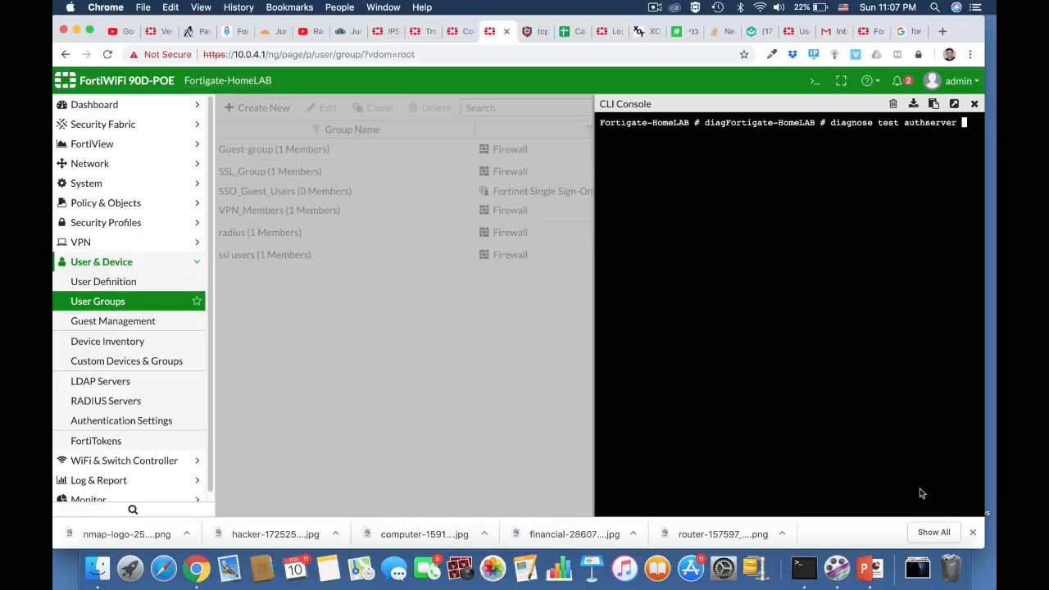
pyautogui.click(954, 104)
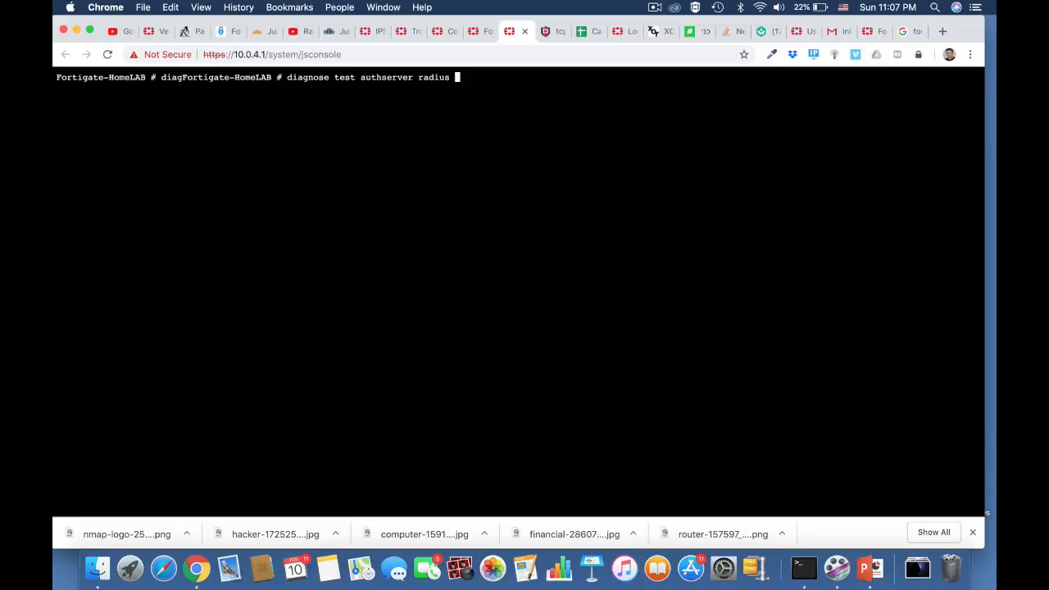
# Complete and run diagnose test authserver radius HomeServer pap with the RADIUS user's username and password.
pyautogui.write('radius HomeServer')
pyautogui.press('BackSpace')
pyautogui.press('BackSpace')
pyautogui.press('BackSpace')
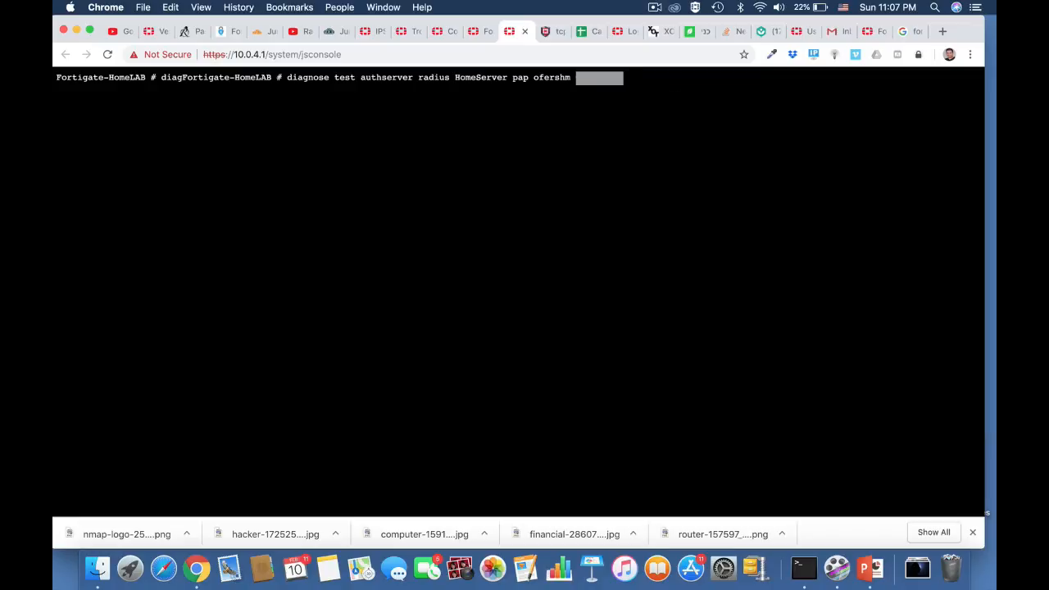
pyautogui.press('Return')
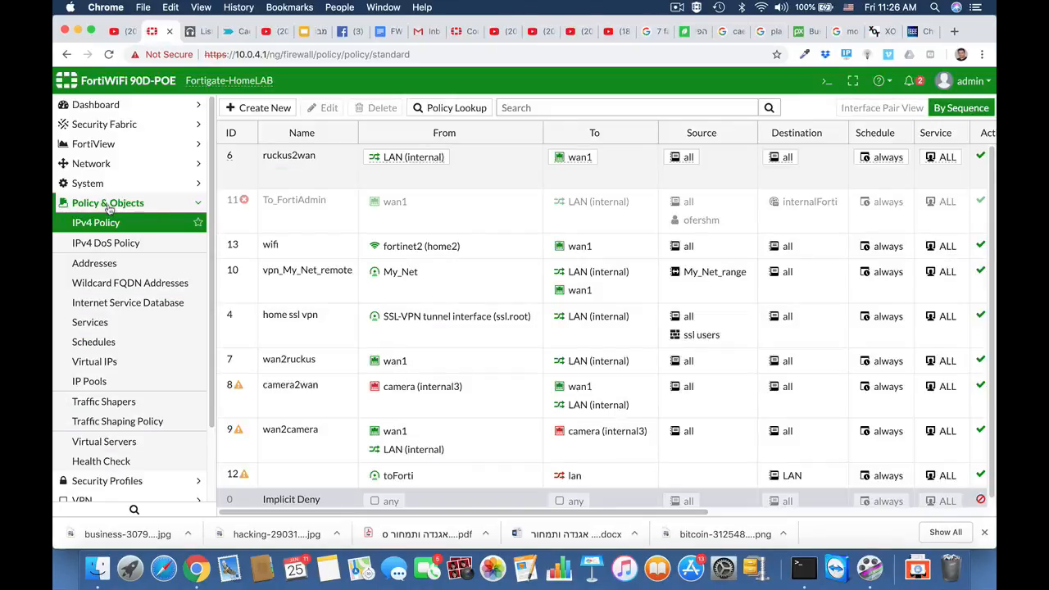
# Start a new firewall address object named finance department.
pyautogui.click(95, 262)
pyautogui.click(294, 109)
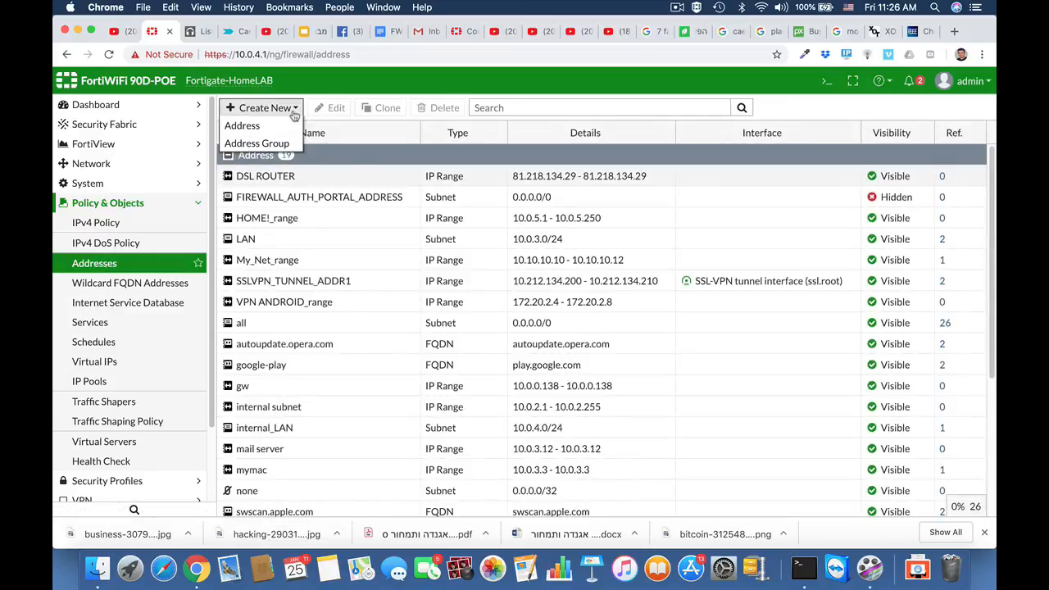
pyautogui.click(278, 127)
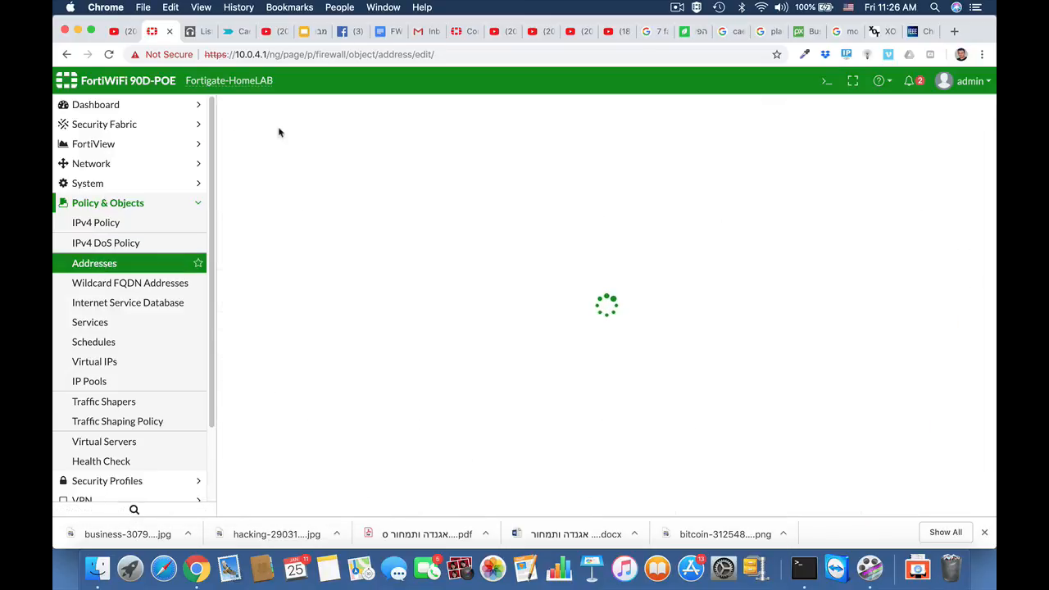
pyautogui.click(382, 155)
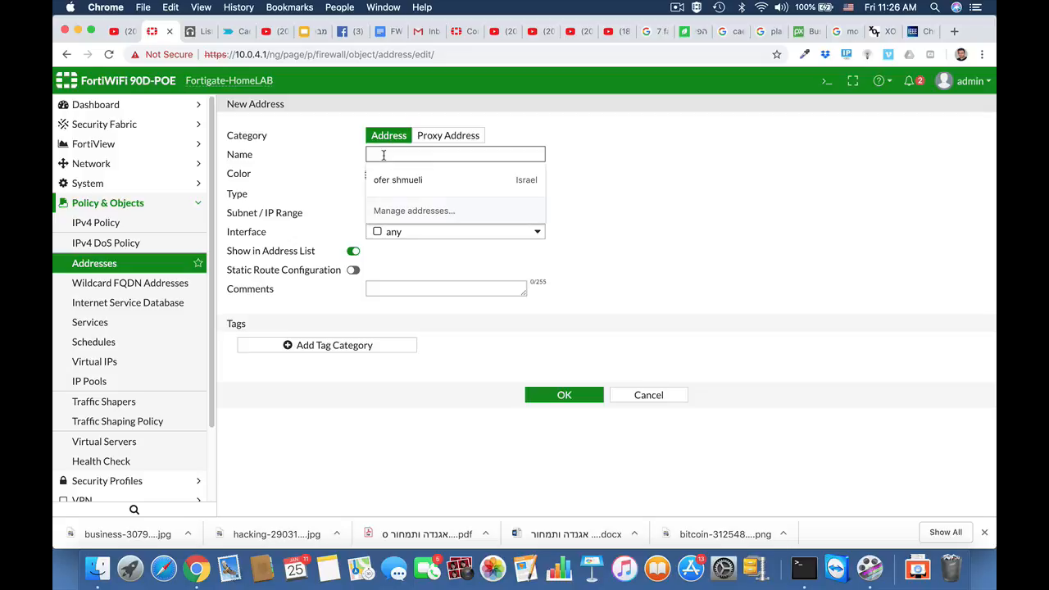
pyautogui.write('financ')
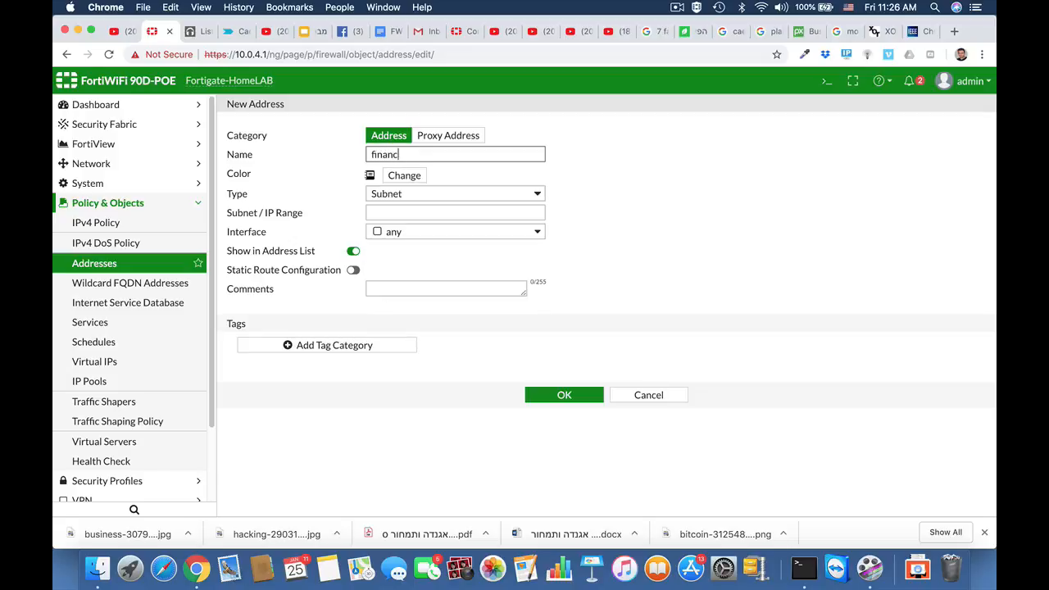
pyautogui.write('e department')
# Set the finance department address to subnet 10.0.9.0/24 and save it.
pyautogui.click(417, 214)
pyautogui.write('10.0')
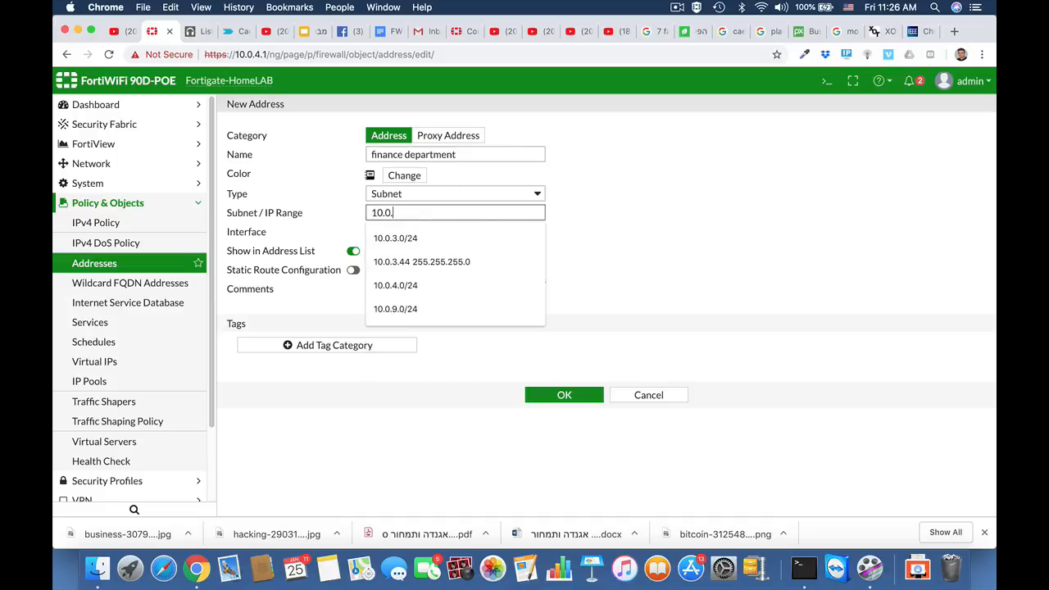
pyautogui.write('.9.0/24')
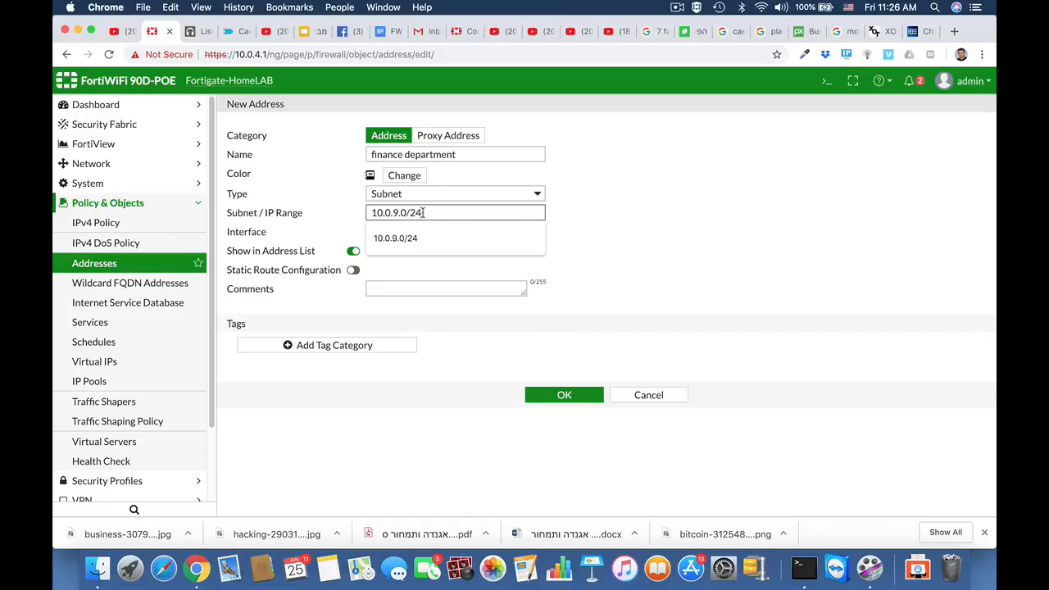
pyautogui.click(676, 286)
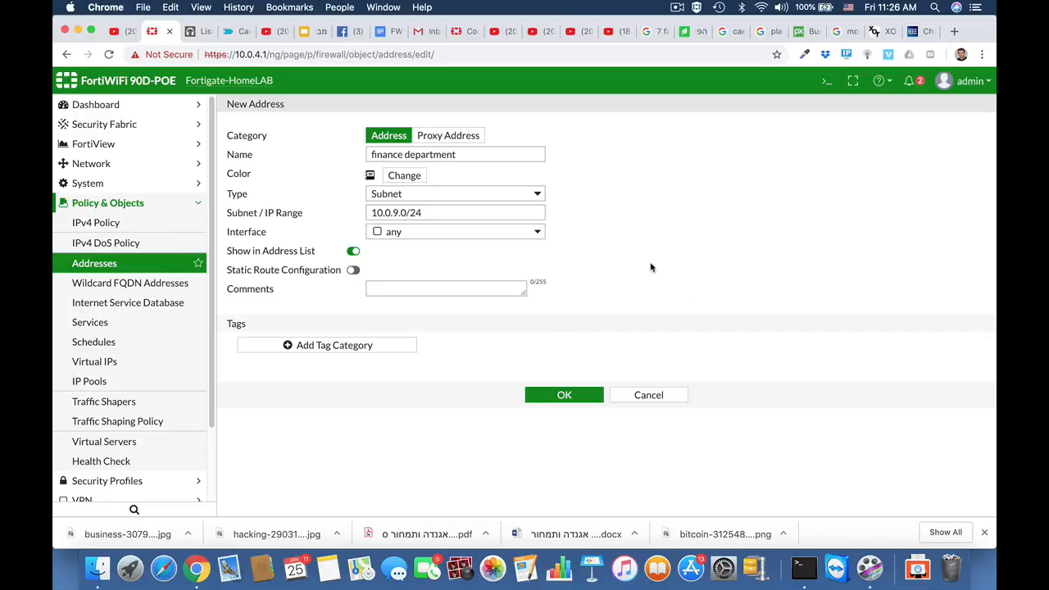
pyautogui.click(570, 394)
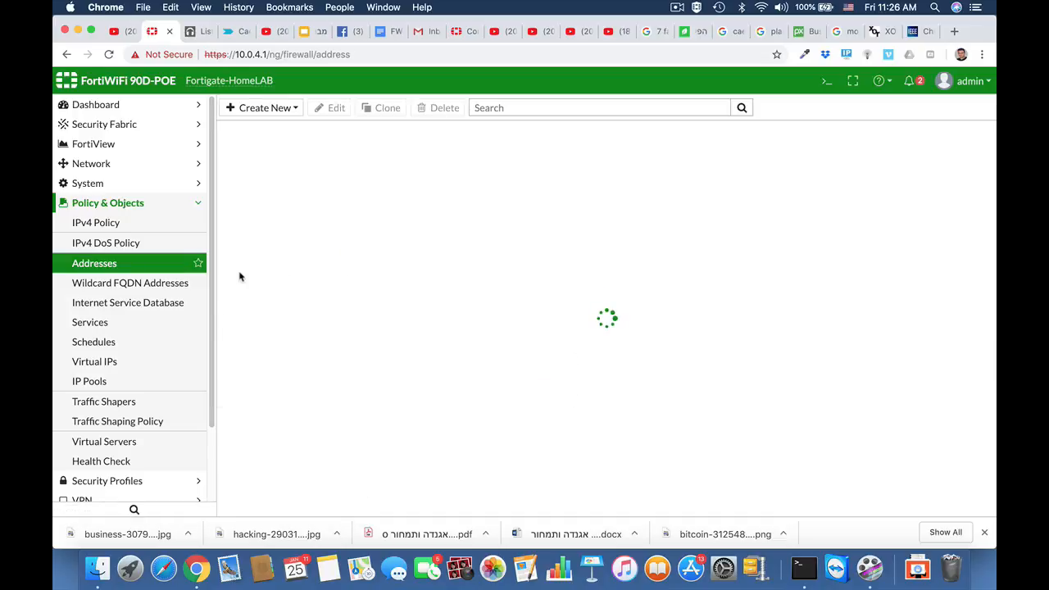
# Start a new IPv4 policy named finance.
pyautogui.click(113, 229)
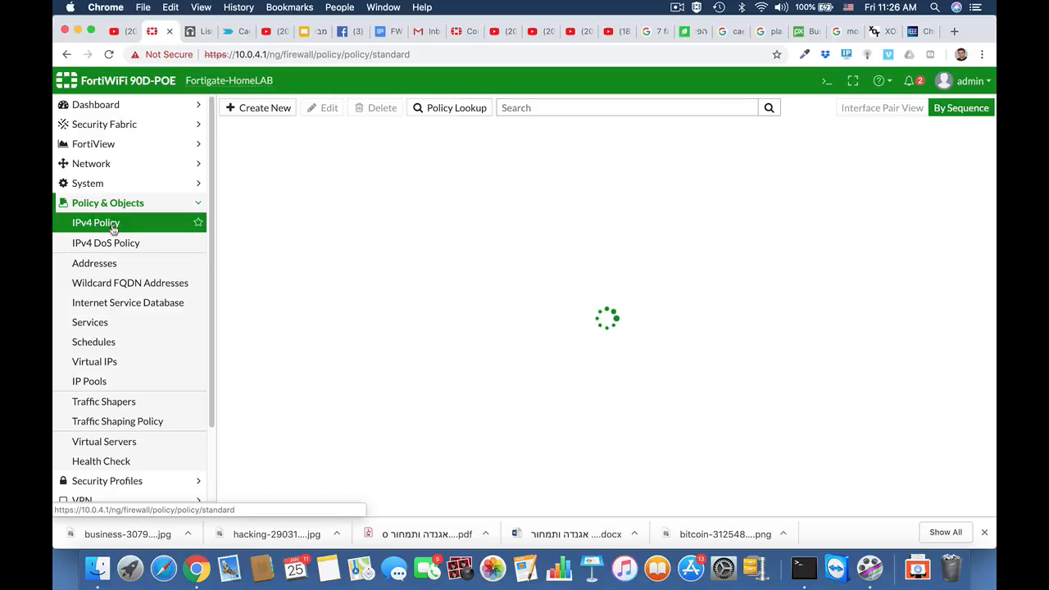
pyautogui.click(264, 110)
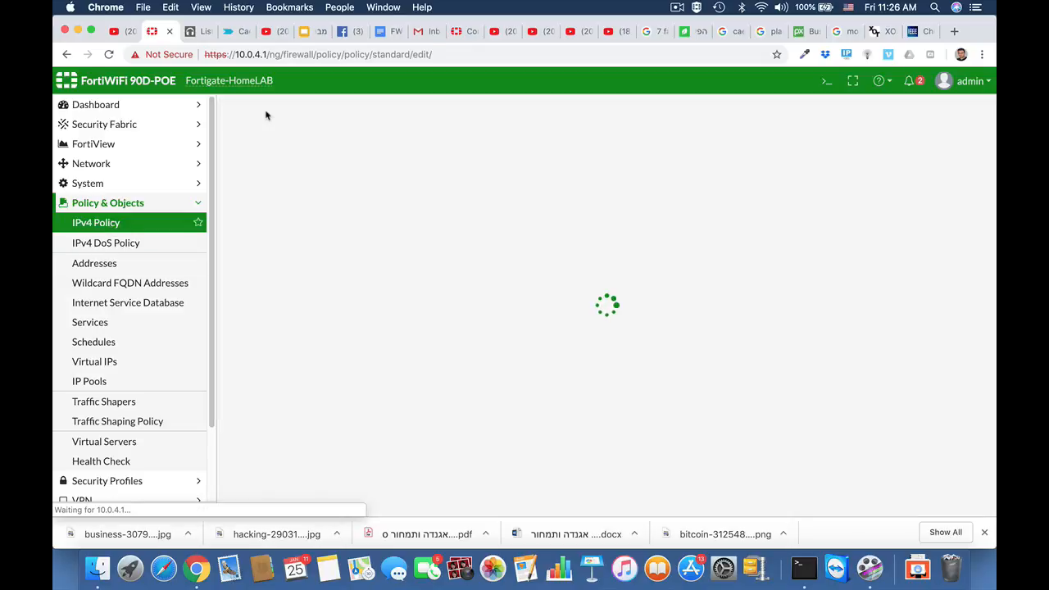
pyautogui.click(341, 145)
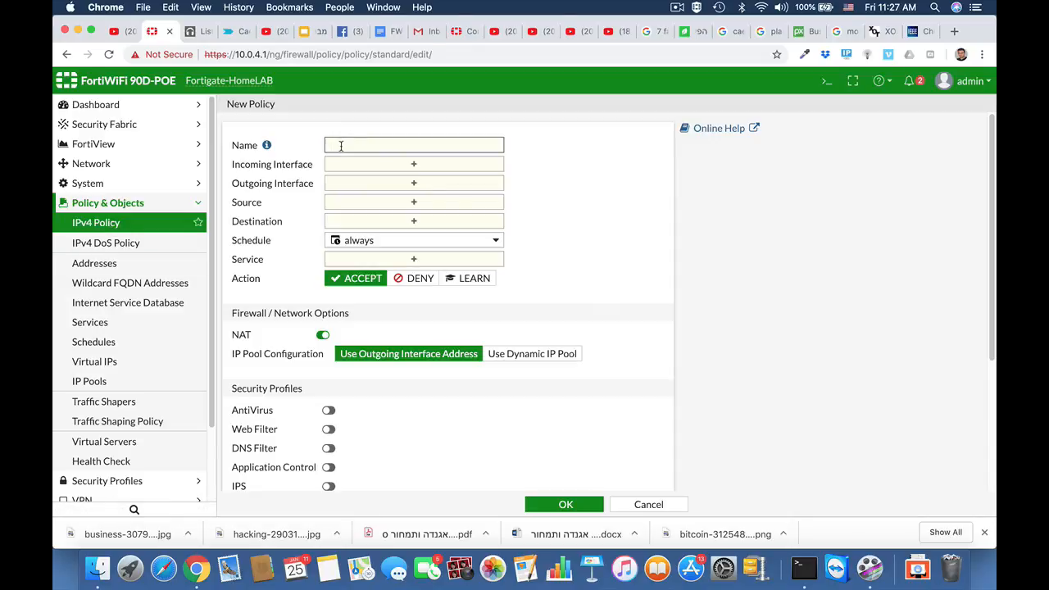
pyautogui.write('finance')
# Set the finance policy's incoming interface to any and its outgoing interface to wan1.
pyautogui.click(366, 164)
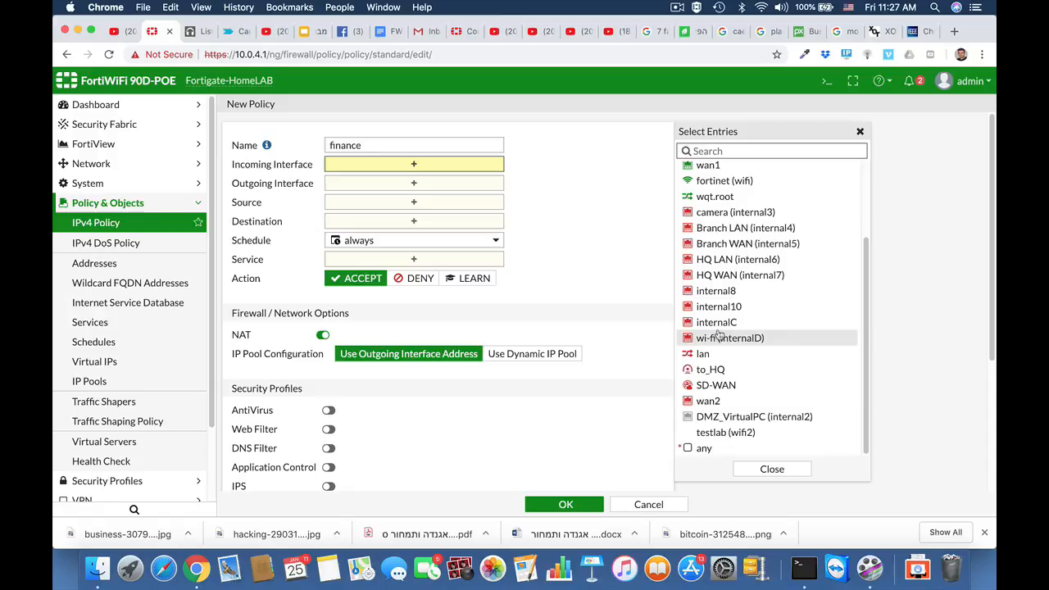
pyautogui.click(697, 449)
pyautogui.click(428, 199)
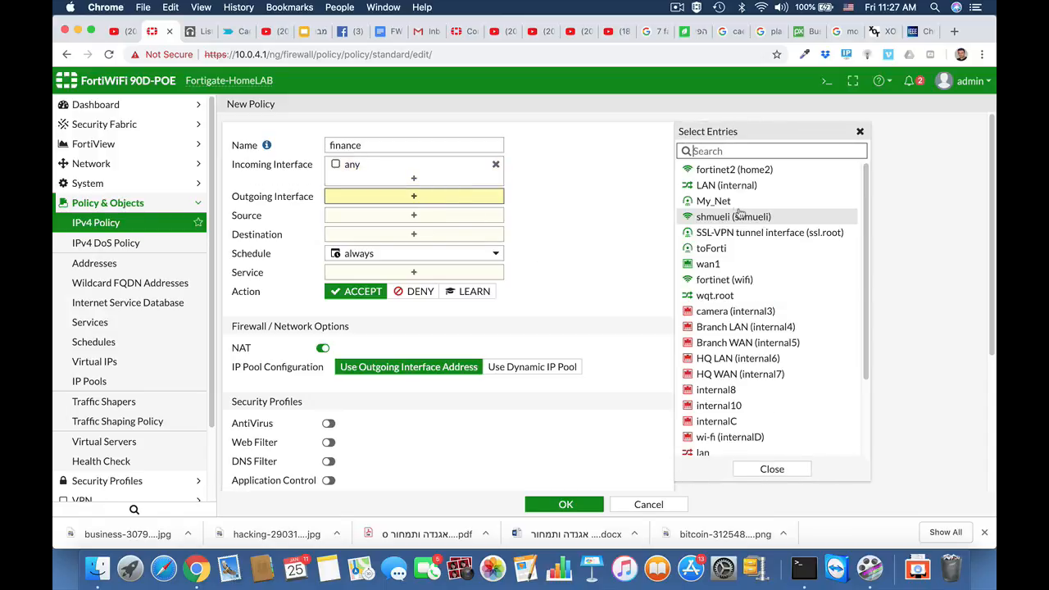
pyautogui.click(707, 263)
# Set the finance policy's source to the finance department address and its destination to all.
pyautogui.click(459, 228)
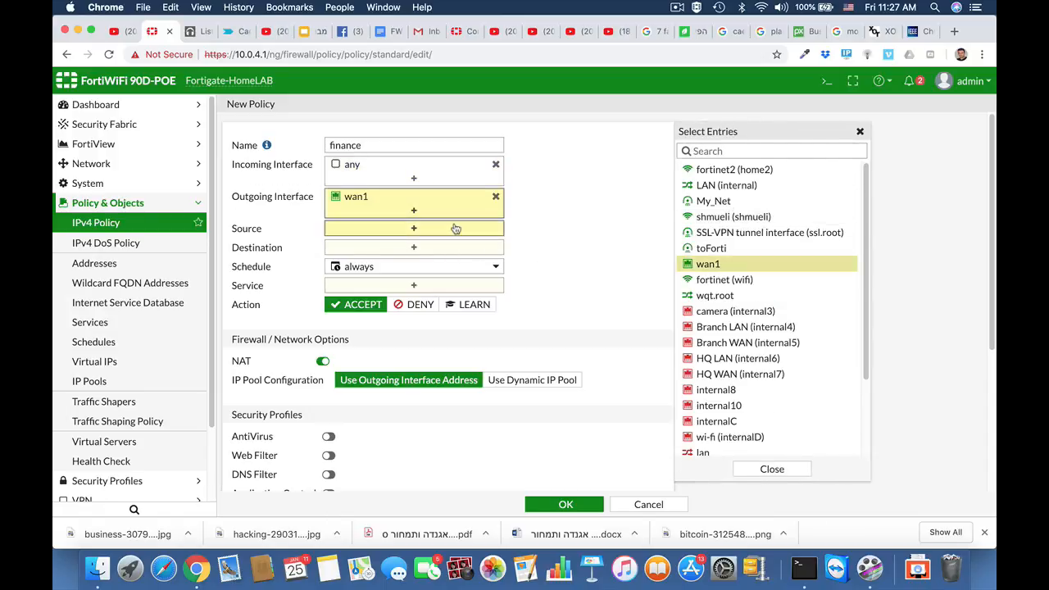
pyautogui.scroll(-5, 728, 394)
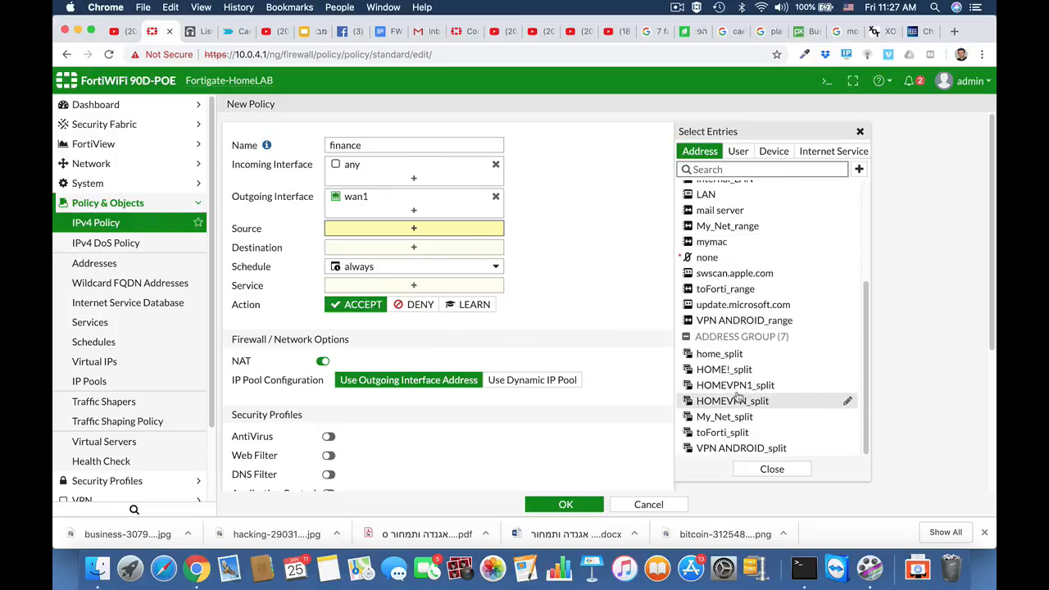
pyautogui.scroll(4, 737, 386)
pyautogui.scroll(1, 737, 397)
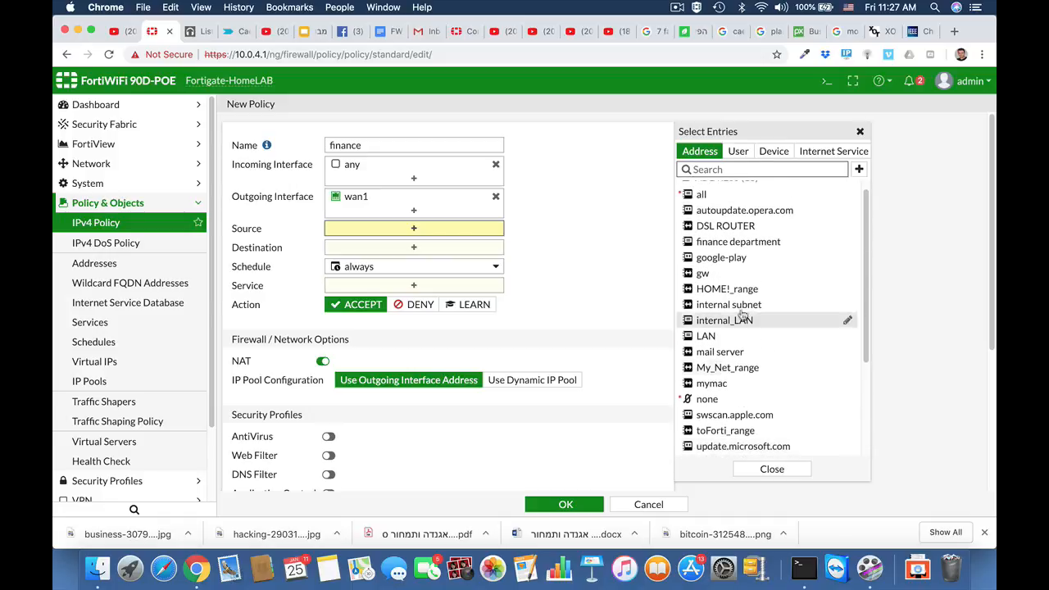
pyautogui.click(723, 243)
pyautogui.click(371, 264)
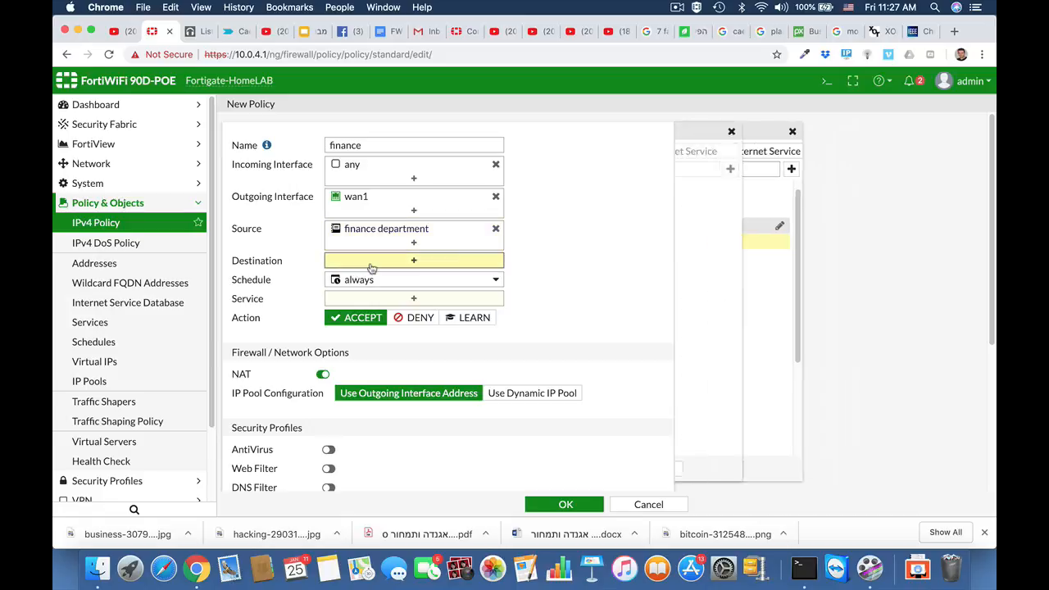
pyautogui.click(701, 206)
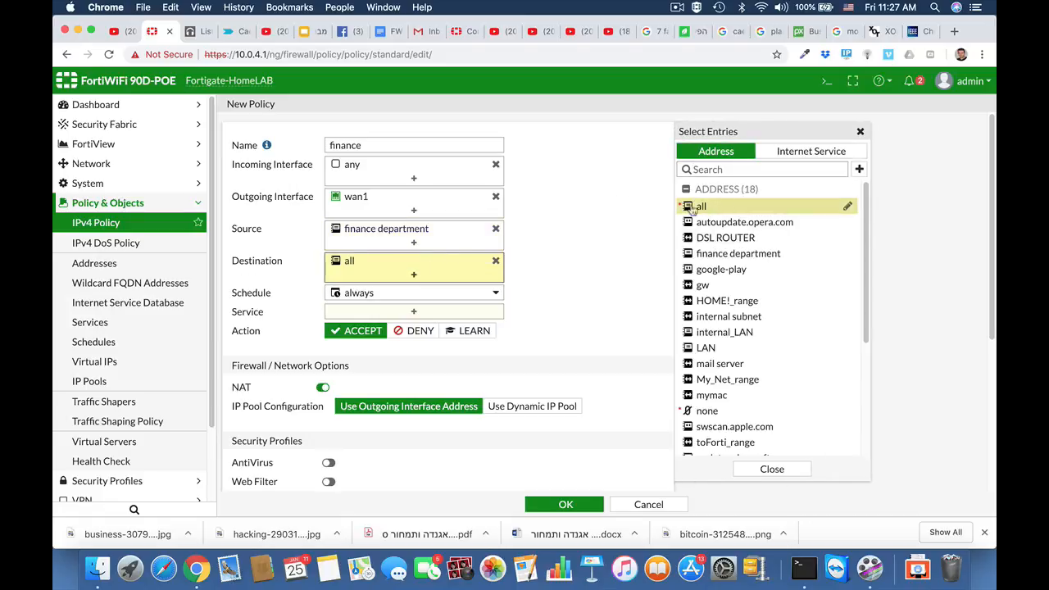
# Add the HTTP, HTTPS and DNS services to the finance policy and save it.
pyautogui.click(413, 312)
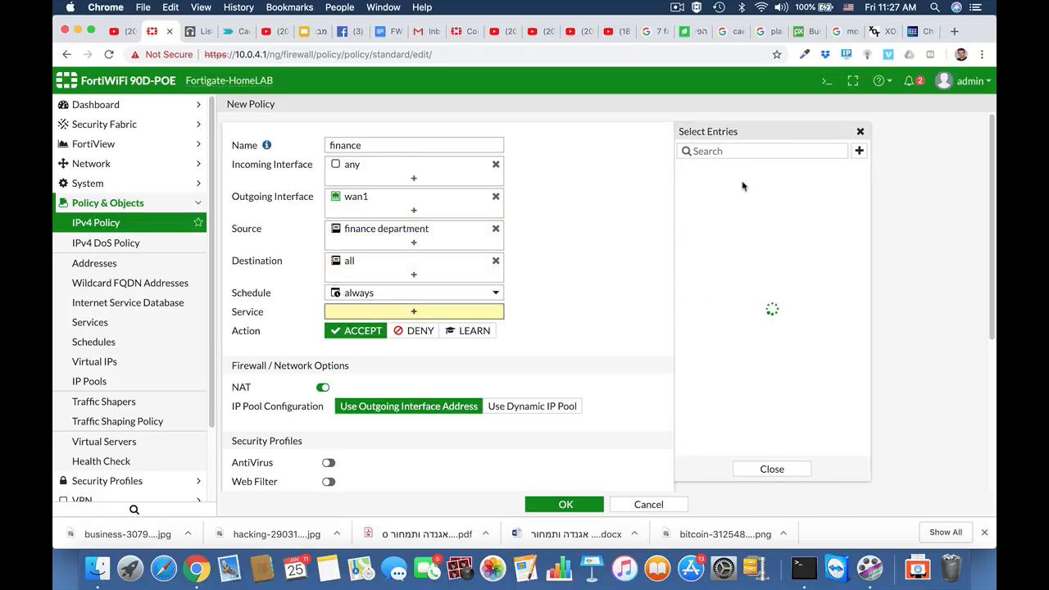
pyautogui.write('http')
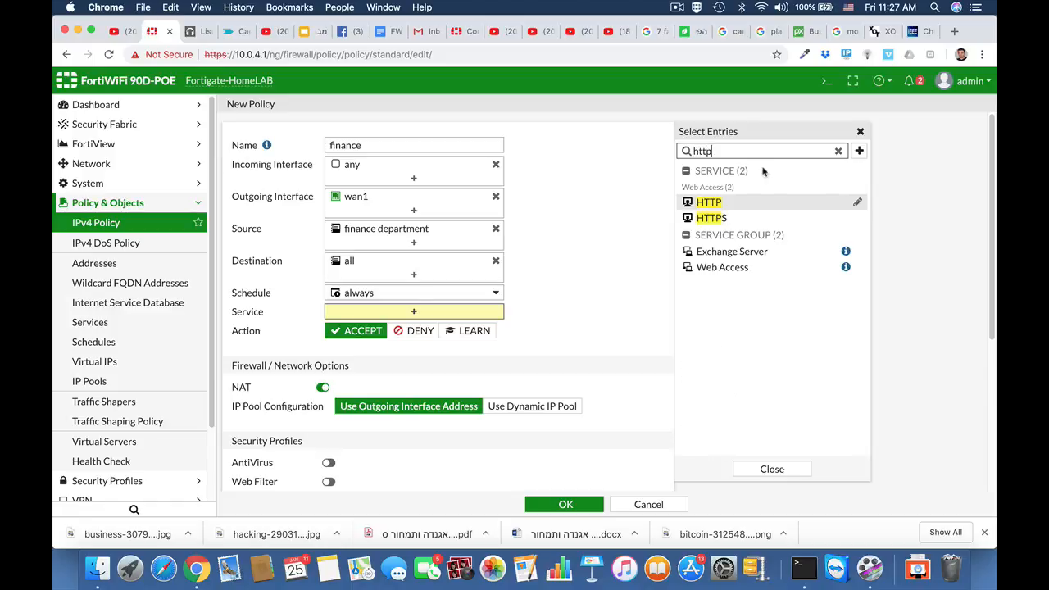
pyautogui.click(715, 203)
pyautogui.click(714, 218)
pyautogui.moveTo(715, 152); pyautogui.dragTo(651, 158)
pyautogui.write('dns')
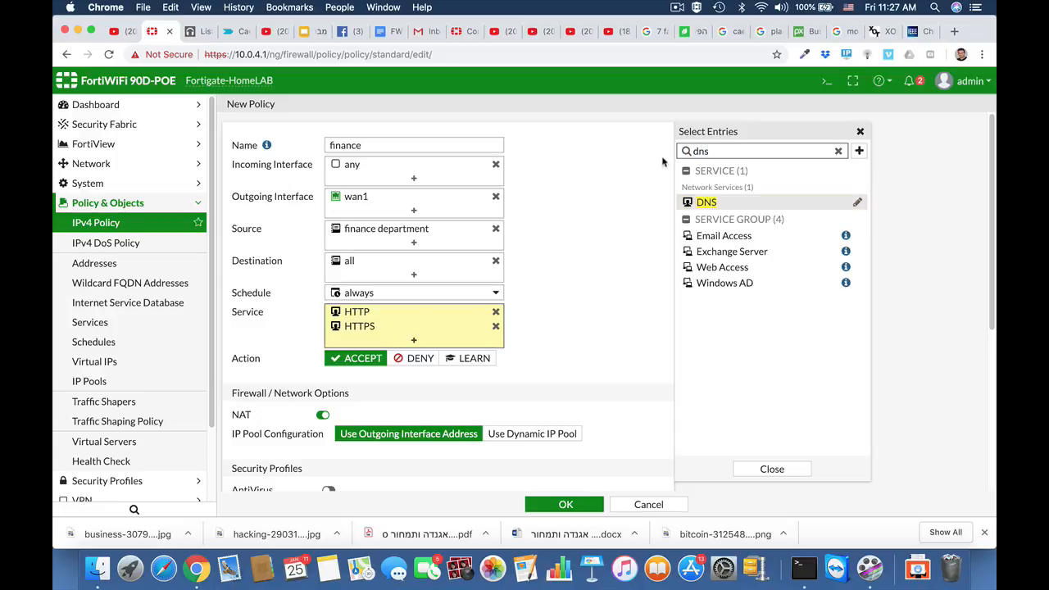
pyautogui.click(694, 203)
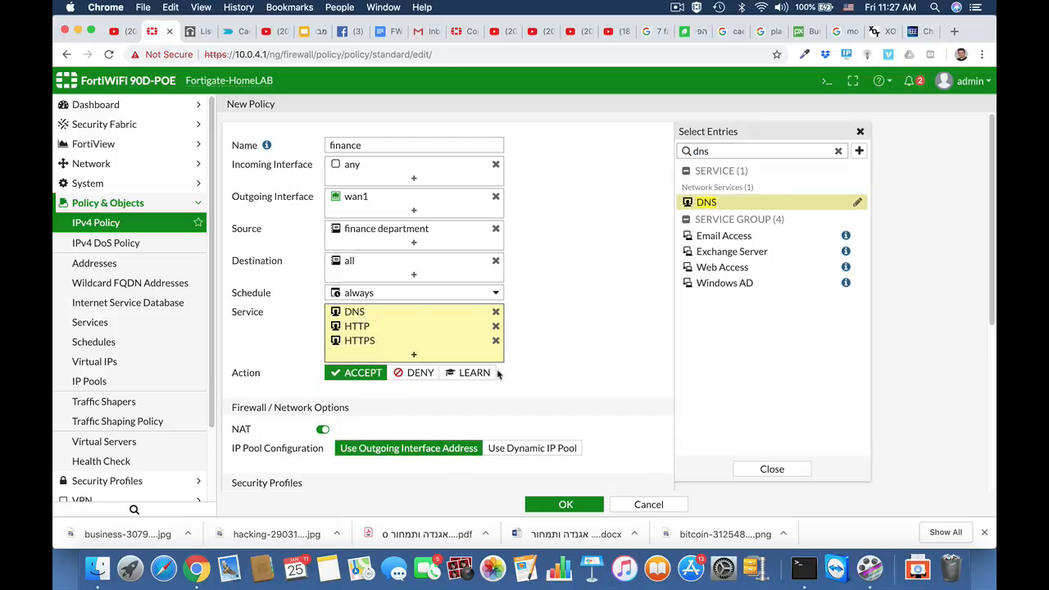
pyautogui.scroll(-10, 585, 347)
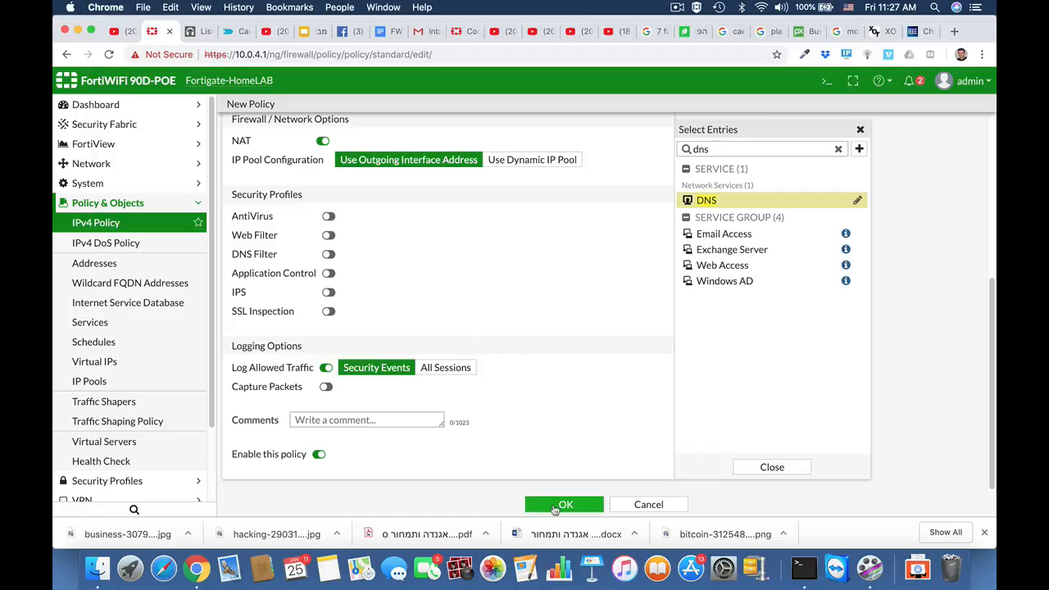
pyautogui.click(554, 506)
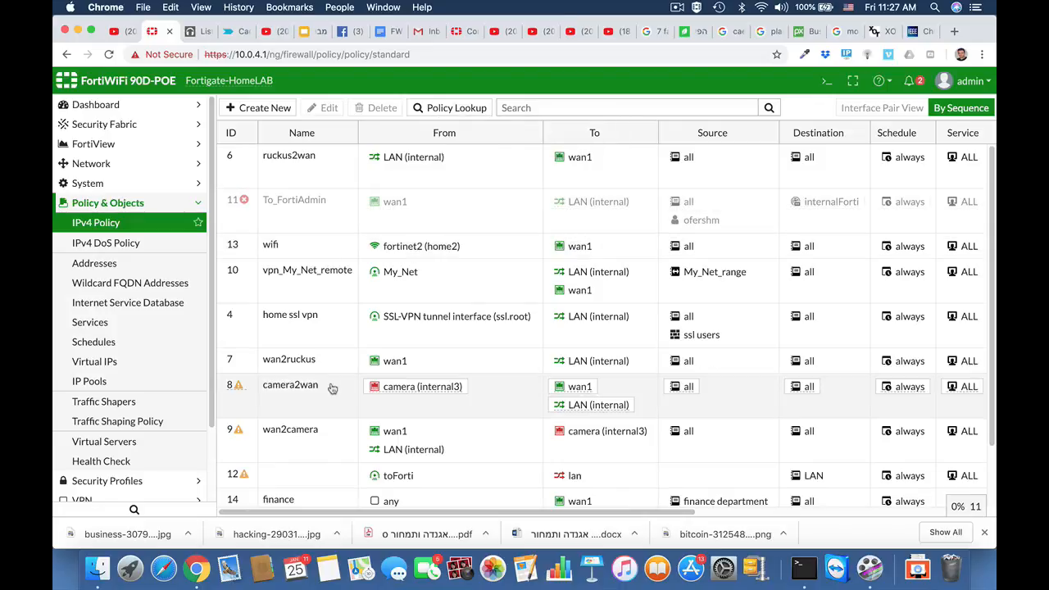
pyautogui.scroll(-2, 328, 389)
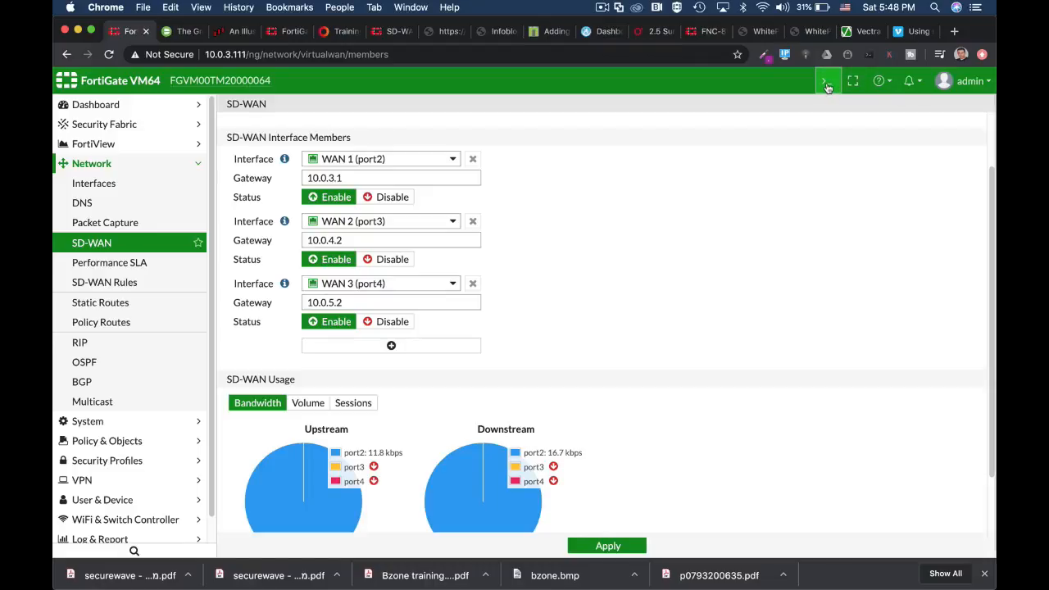
# Open the SIP performance SLA for editing.
pyautogui.click(826, 85)
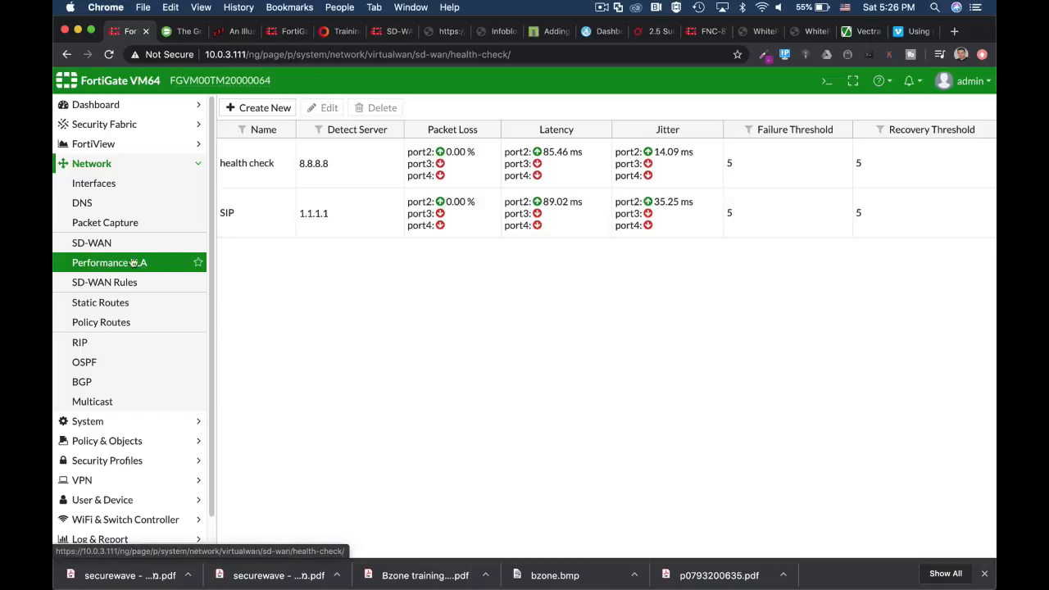
pyautogui.click(260, 220)
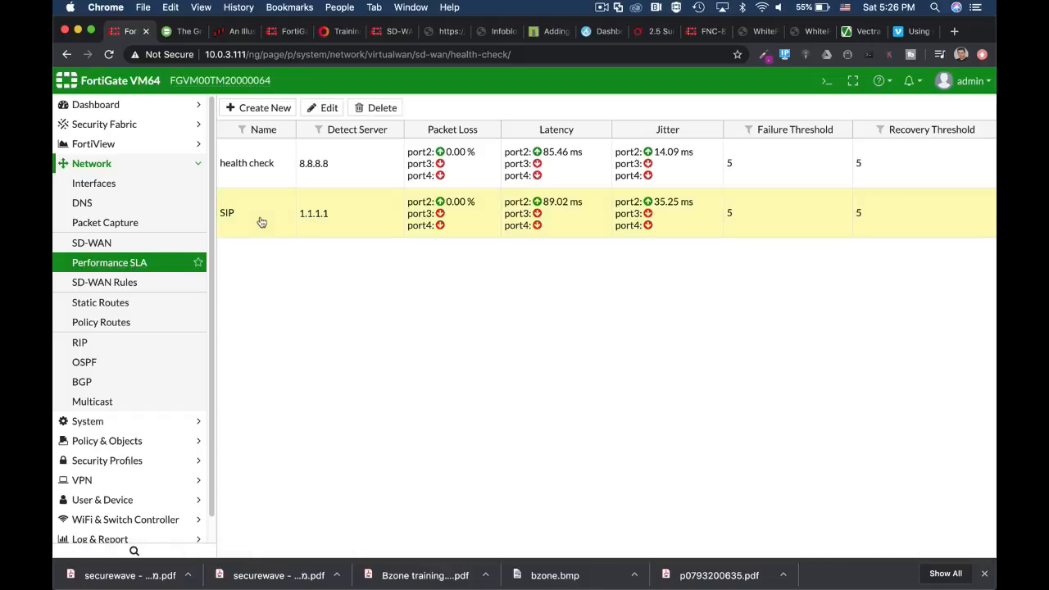
pyautogui.click(328, 108)
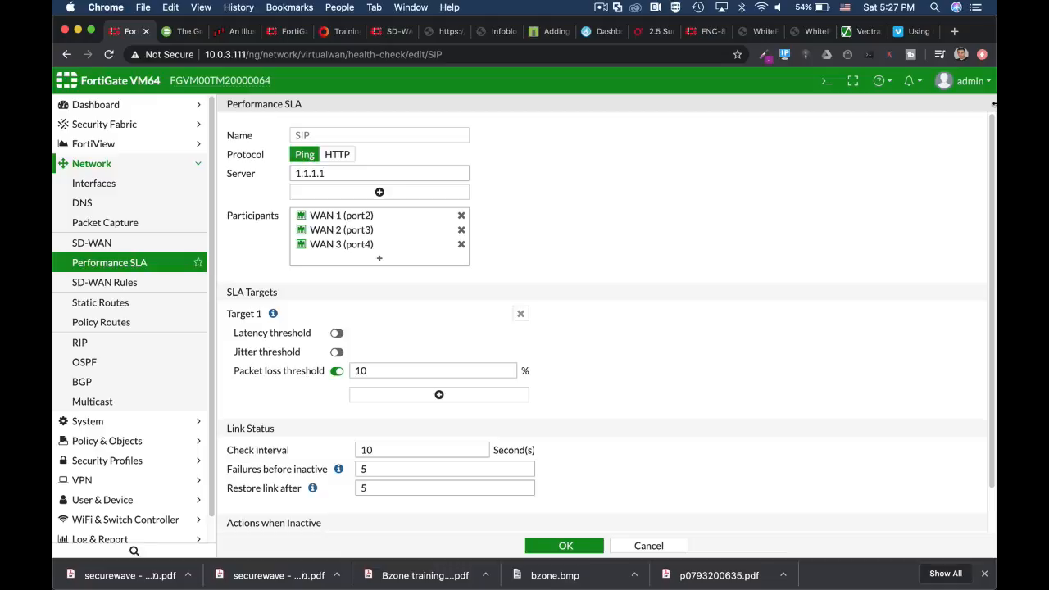
# Open the CLI console and enter the config system virtual-wan-link context.
pyautogui.click(825, 82)
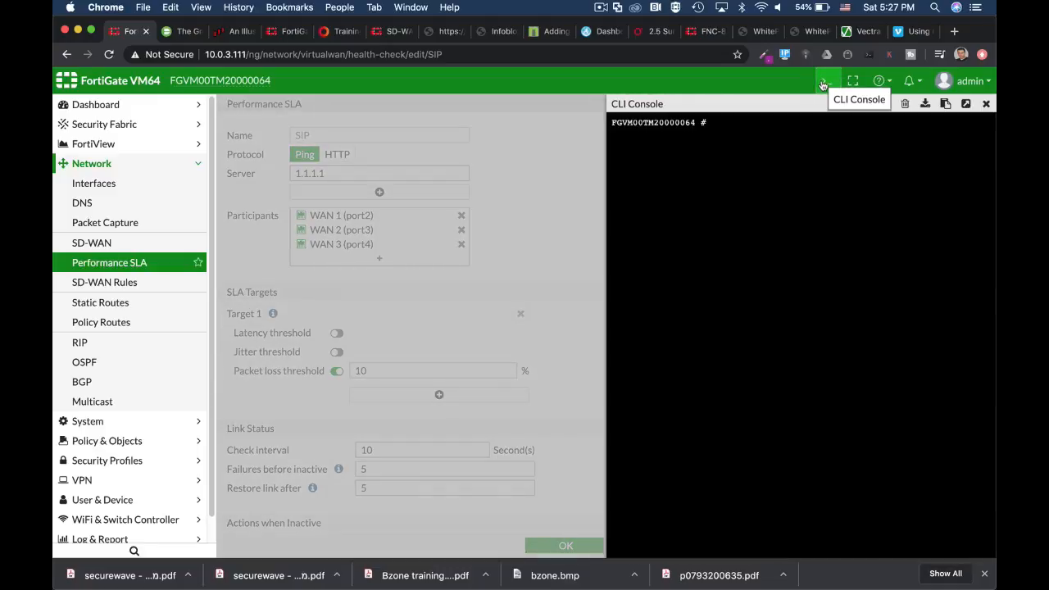
pyautogui.write('config sy')
pyautogui.press('Tab')
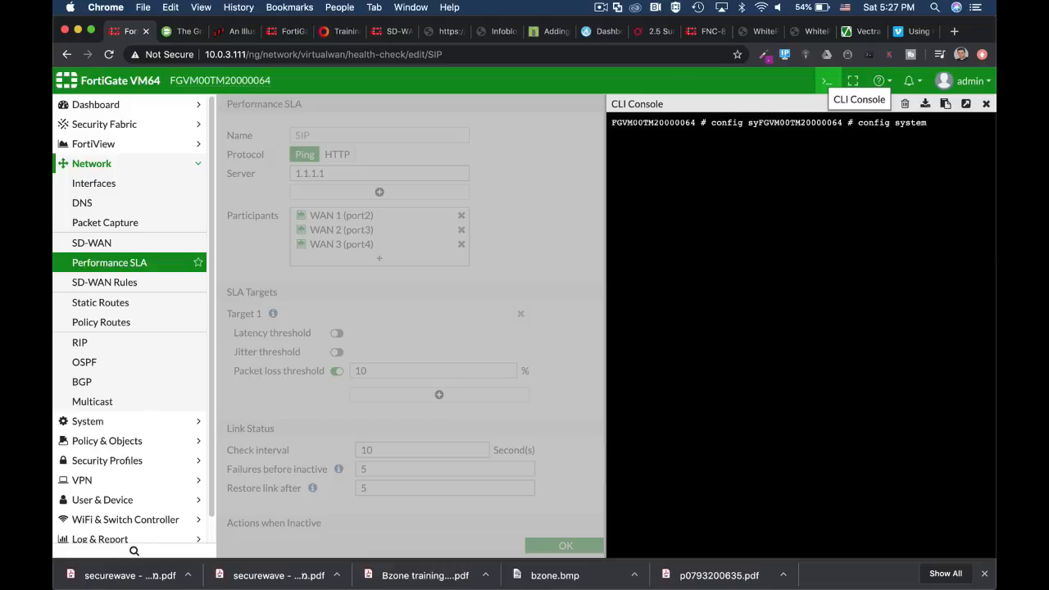
pyautogui.write('vi')
pyautogui.press('Tab')
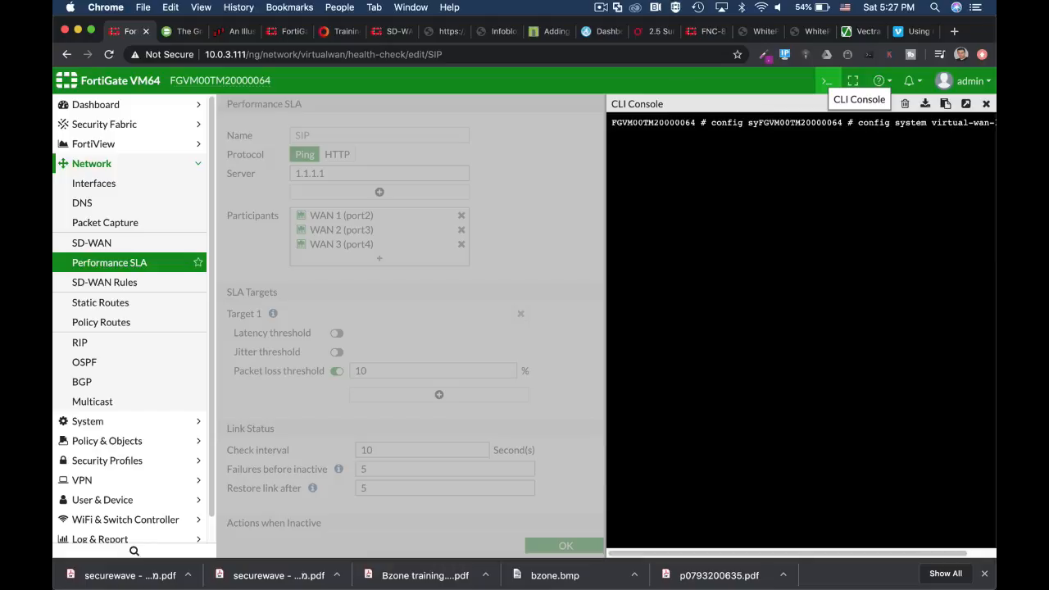
pyautogui.press('Return')
# Enter the config health-check context and edit the SIP entry.
pyautogui.write('conf')
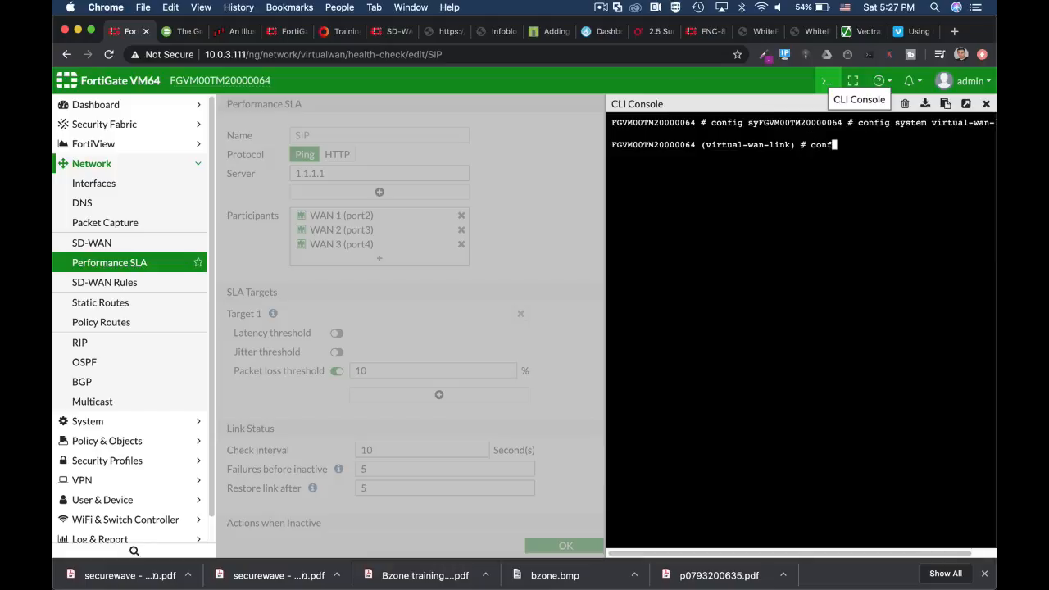
pyautogui.write('ig he')
pyautogui.press('Tab')
pyautogui.press('Return')
pyautogui.write('e')
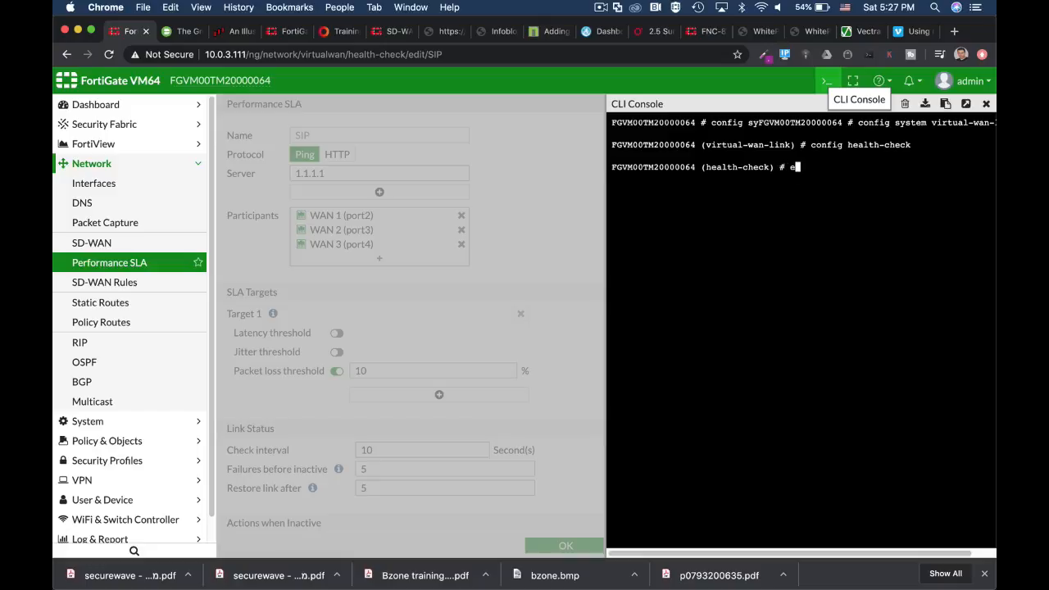
pyautogui.write('dit SIP')
pyautogui.press('Return')
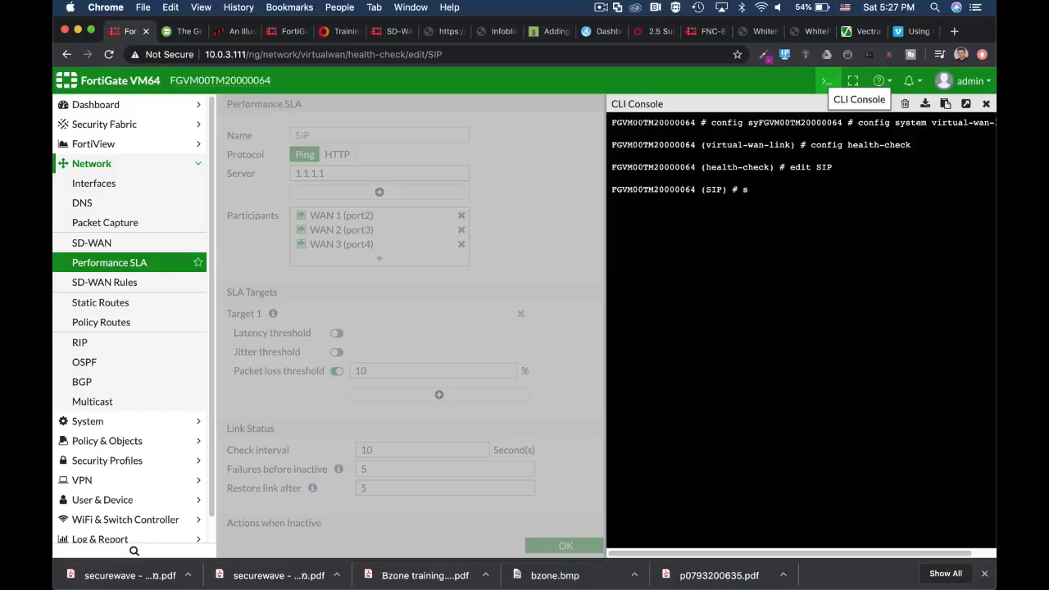
# Display the SIP health check's full configuration with show full-configuration, through to the end of the output.
pyautogui.write('show fu')
pyautogui.press('Tab')
pyautogui.press('Return')
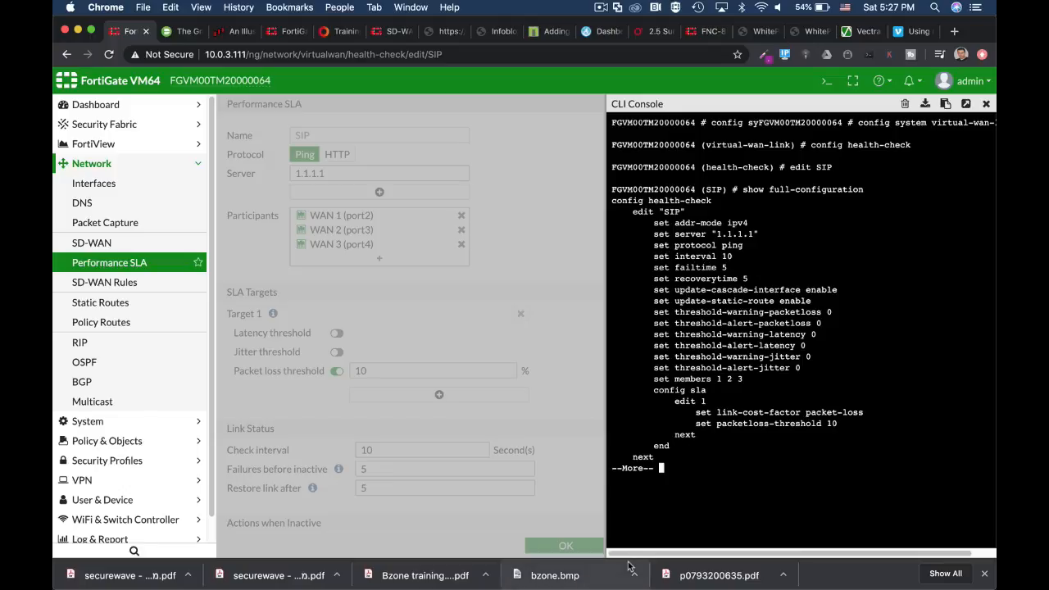
pyautogui.press('space')
pyautogui.press('Return')
pyautogui.press('Return')
# Cycle through the protocol values for the SIP health check from ping to twamp, and abort the configuration without applying one.
pyautogui.write('se')
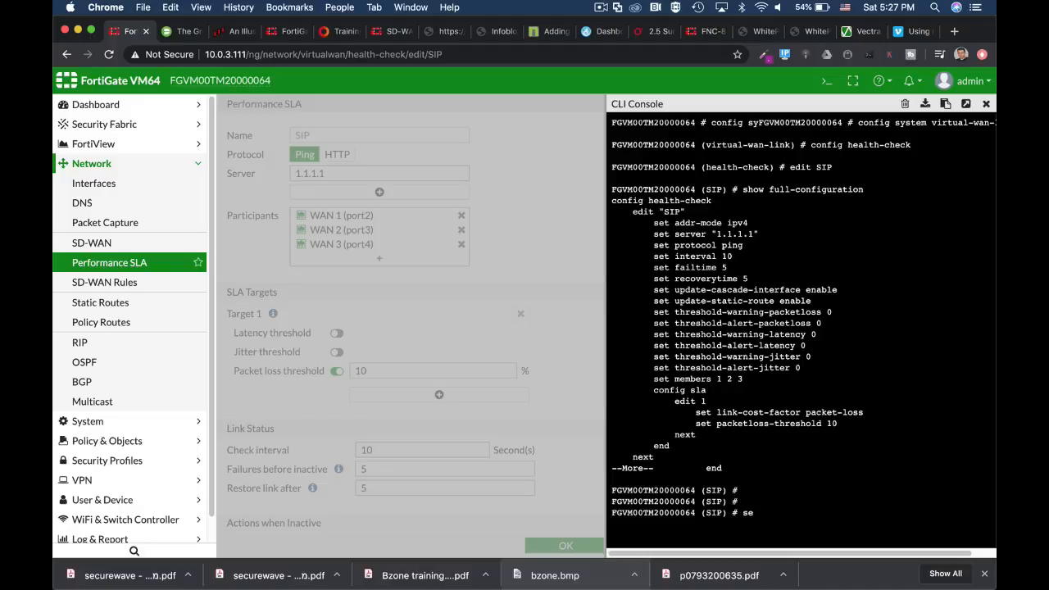
pyautogui.write('t protocol ping')
pyautogui.press('Tab')
pyautogui.press('Tab')
pyautogui.press('Tab')
pyautogui.press('Tab')
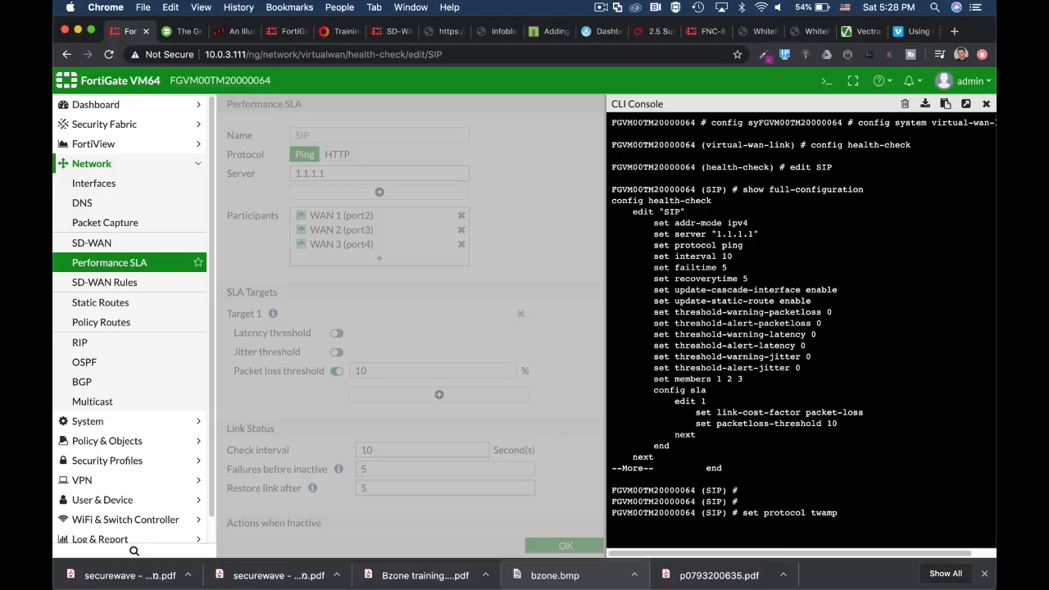
pyautogui.hotkey('ctrl', 'c')
pyautogui.press('Return')
pyautogui.press('Return')
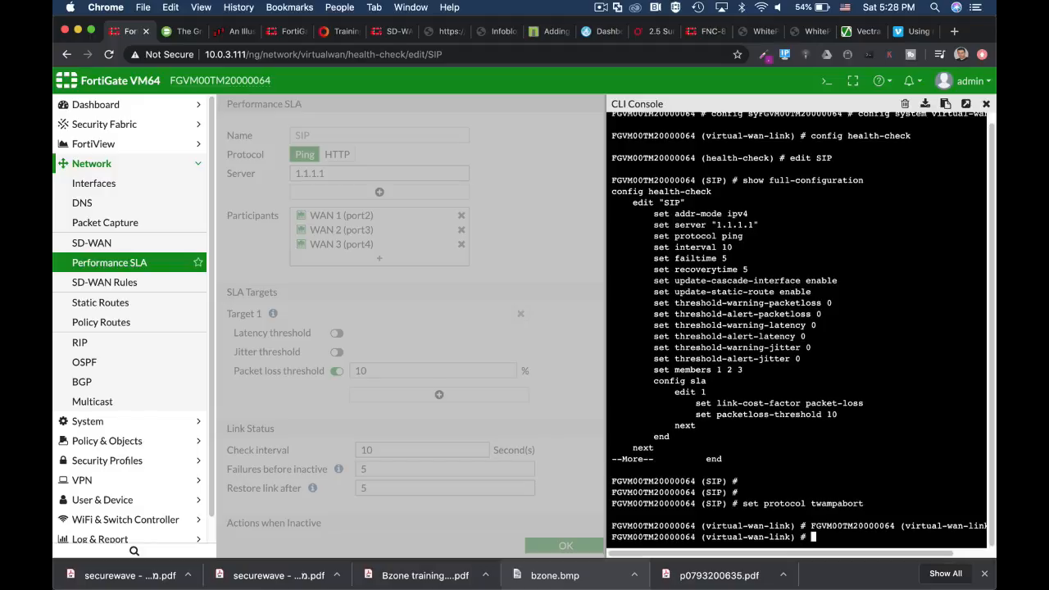
pyautogui.write('abort')
pyautogui.press('Return')
pyautogui.press('Return')
pyautogui.press('Return')
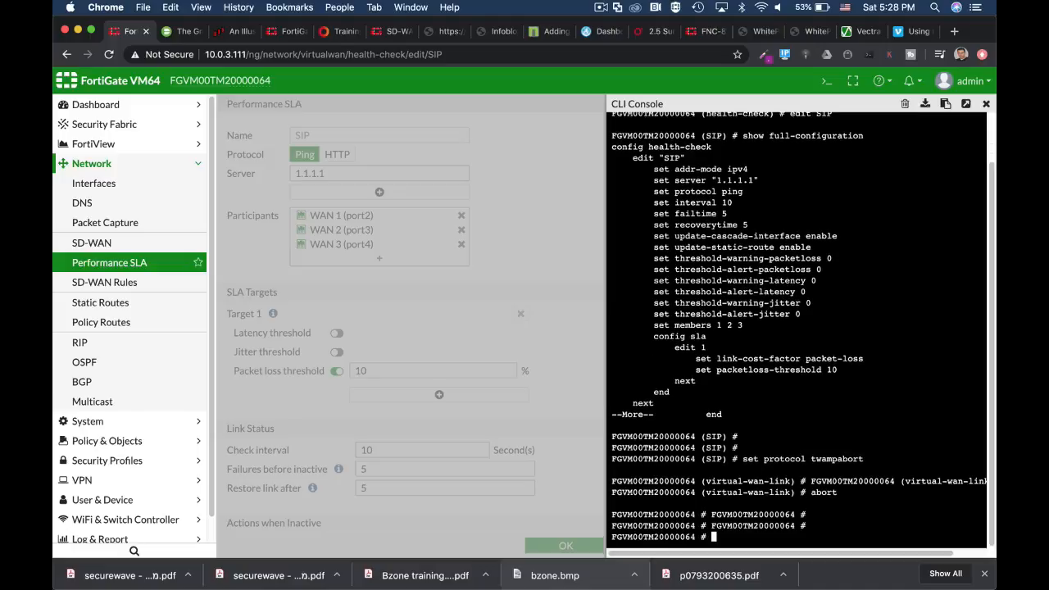
# Run diag sys virtual-wan-link health-check SIP in a detached CLI console, review the member states, and close that console.
pyautogui.write('con')
pyautogui.hotkey('ctrl', 'c')
pyautogui.write('c')
pyautogui.press('BackSpace')
pyautogui.write('dia')
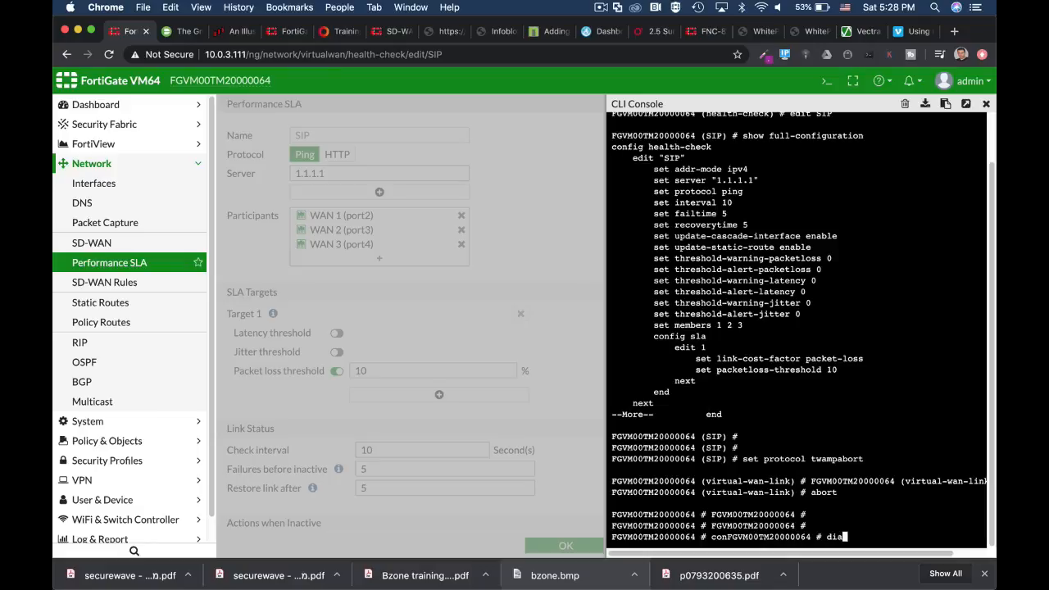
pyautogui.write('g sys virtual-wan-link')
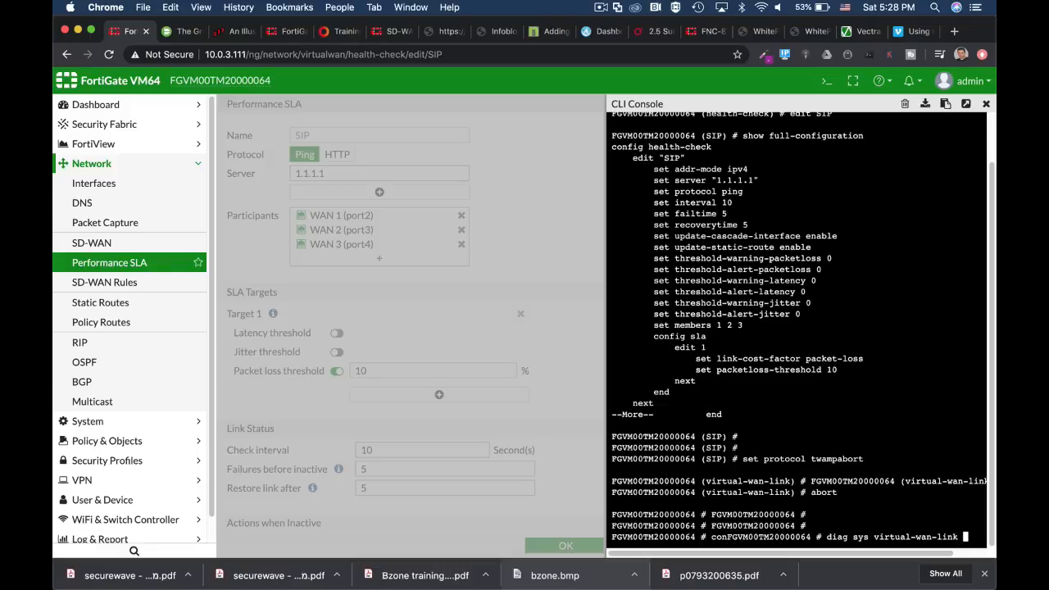
pyautogui.write('S')
pyautogui.press('BackSpace')
pyautogui.write('healt')
pyautogui.click(967, 103)
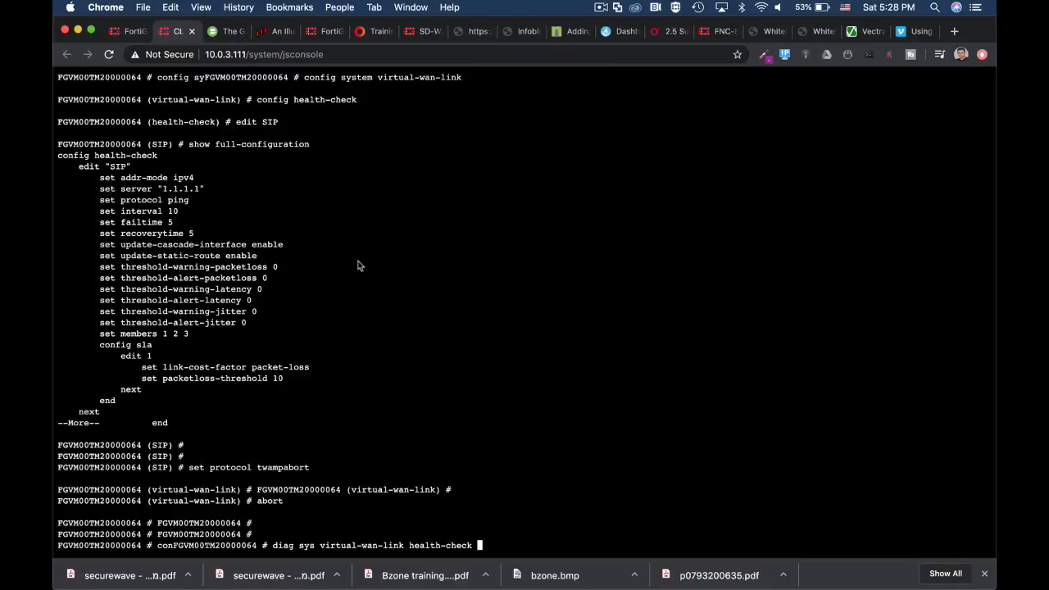
pyautogui.moveTo(453, 588)
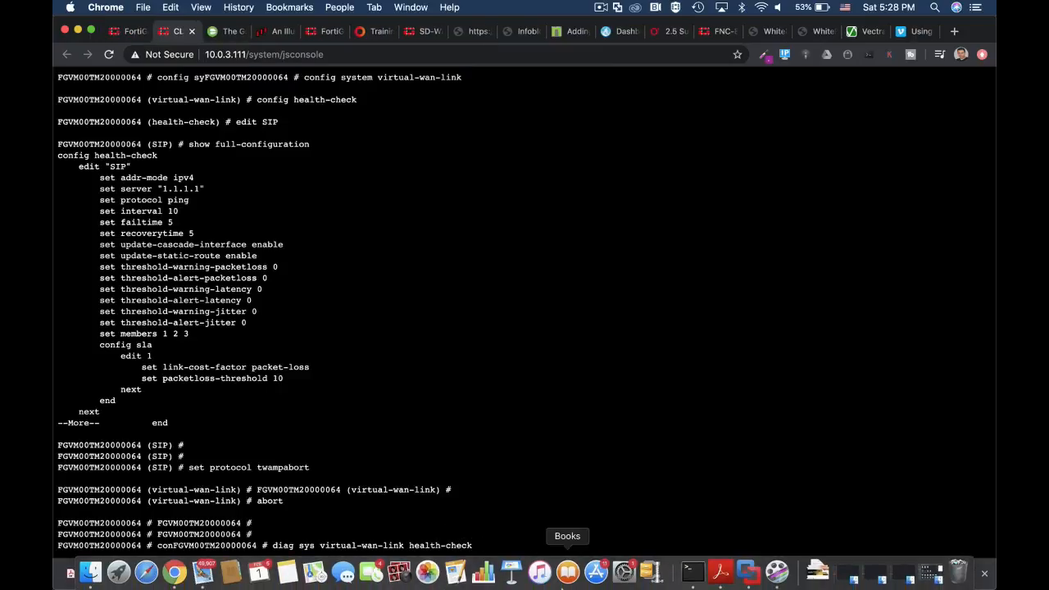
pyautogui.write('SI')
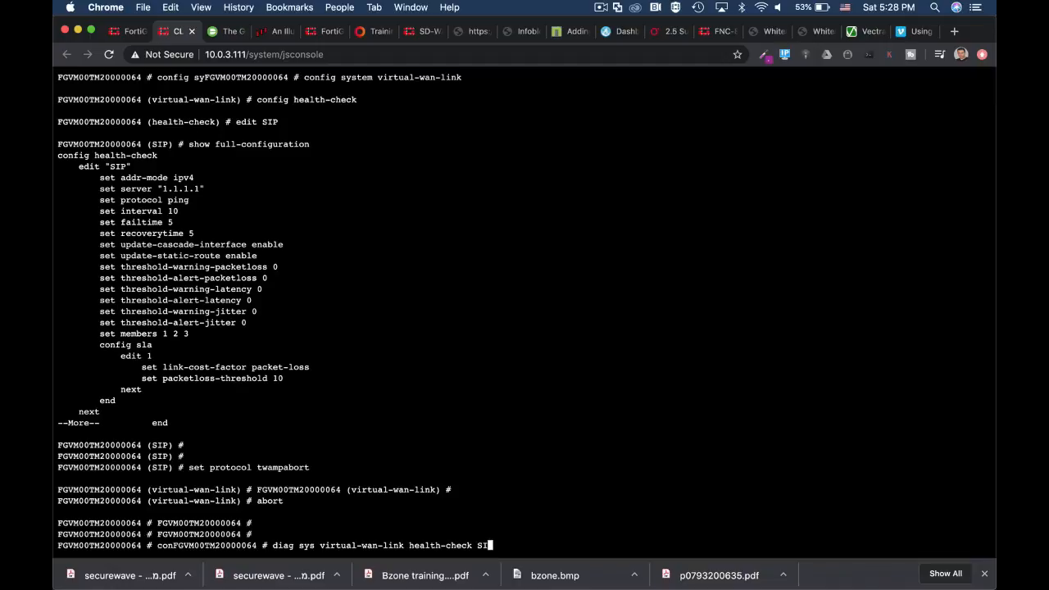
pyautogui.write('P')
pyautogui.press('Return')
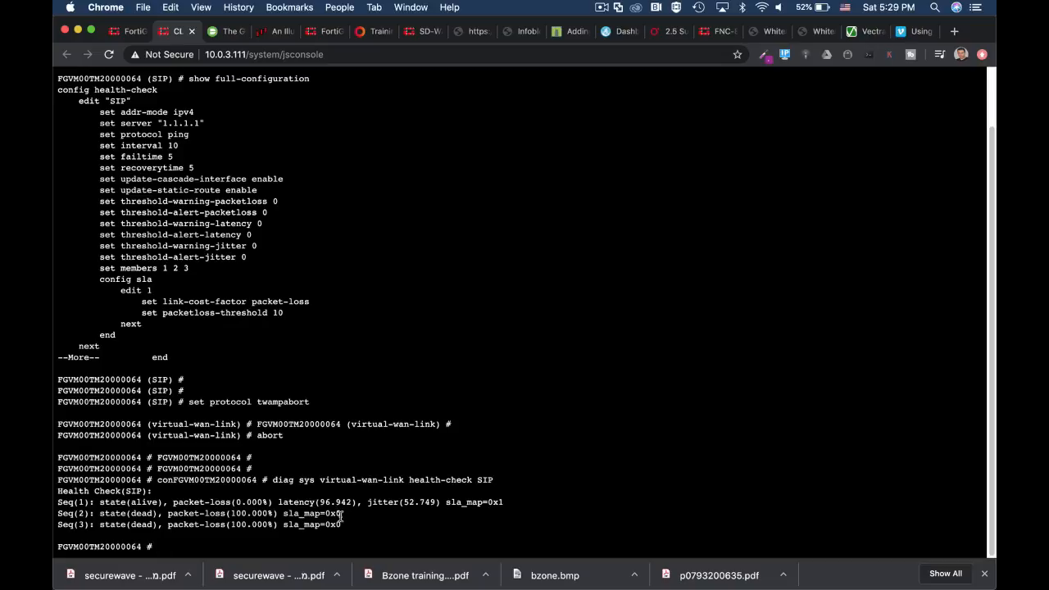
pyautogui.moveTo(286, 585)
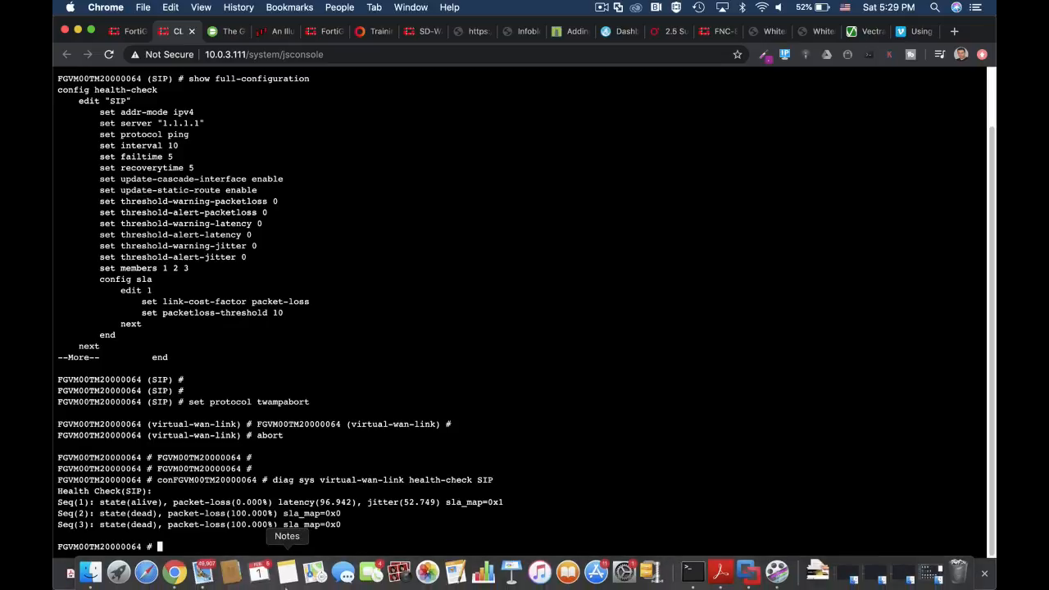
pyautogui.click(192, 31)
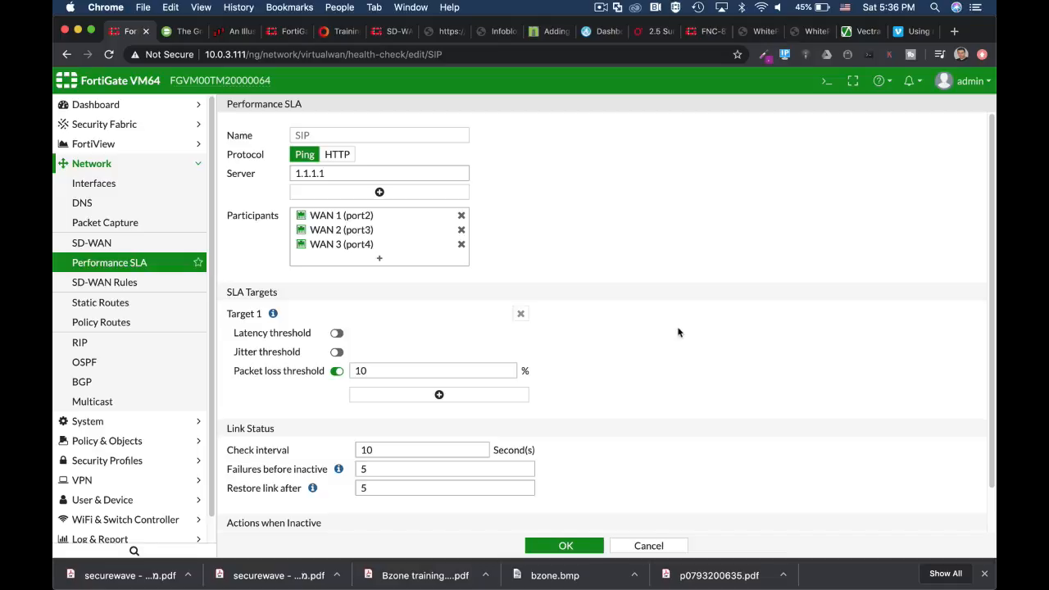
# Reopen the CLI console and list the SD-WAN probe routes with get router info kernel | grep "proto=17".
pyautogui.click(825, 82)
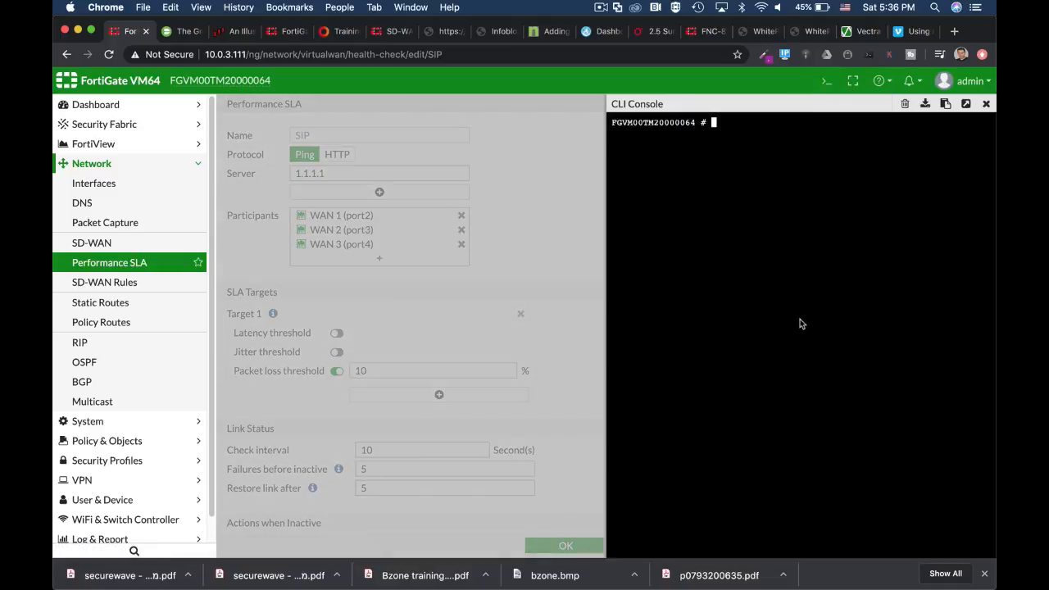
pyautogui.write('get router info kernel ')
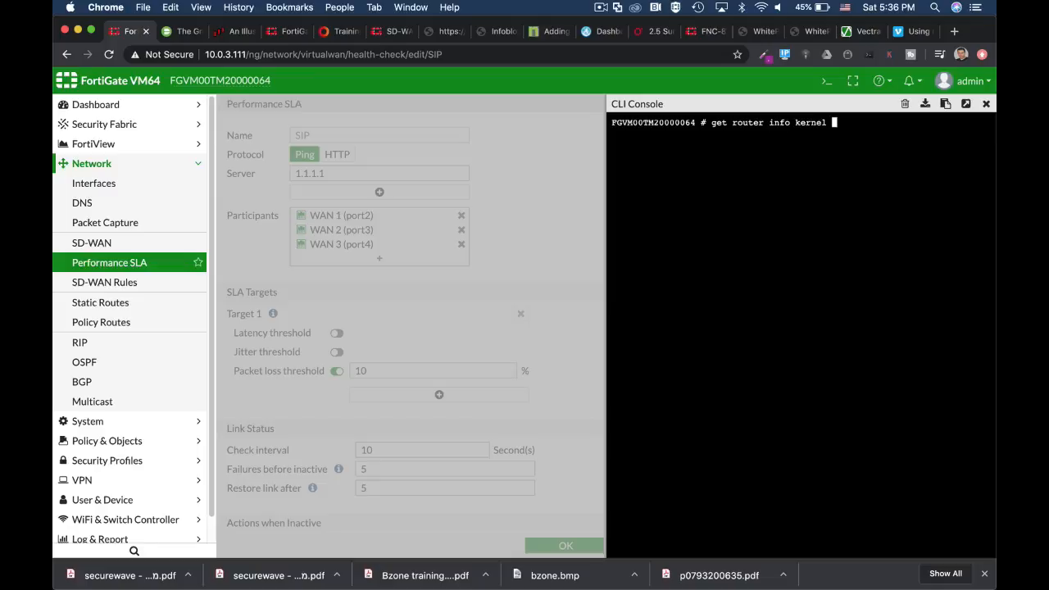
pyautogui.write('|')
pyautogui.write('grep "proto')
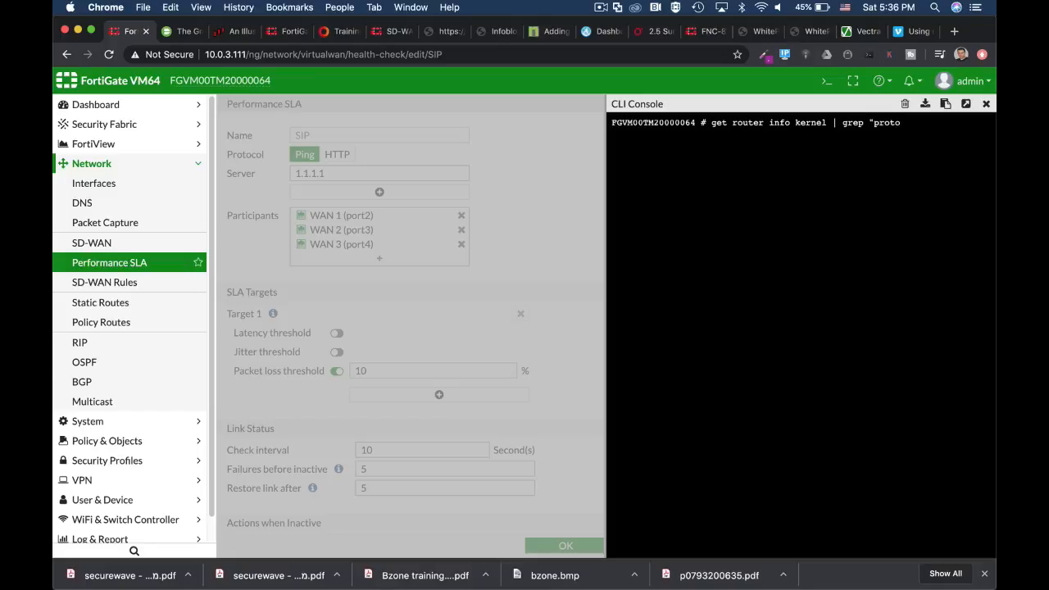
pyautogui.write('=17"')
pyautogui.press('Return')
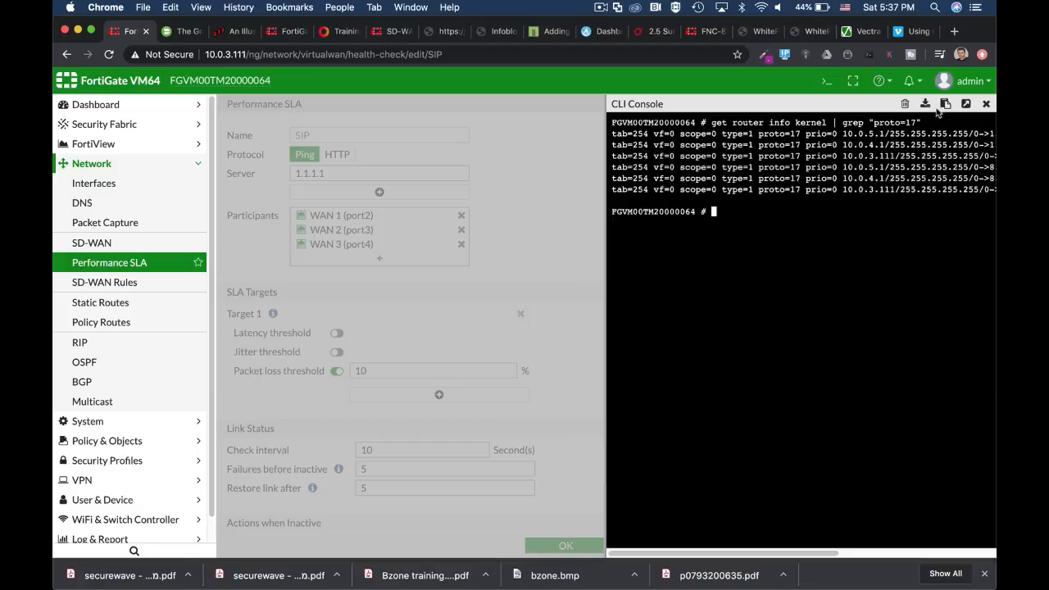
# Detach the CLI console and highlight the destination addresses 1.1.1.1 and 8.8.8.8 in the kernel route output.
pyautogui.click(967, 104)
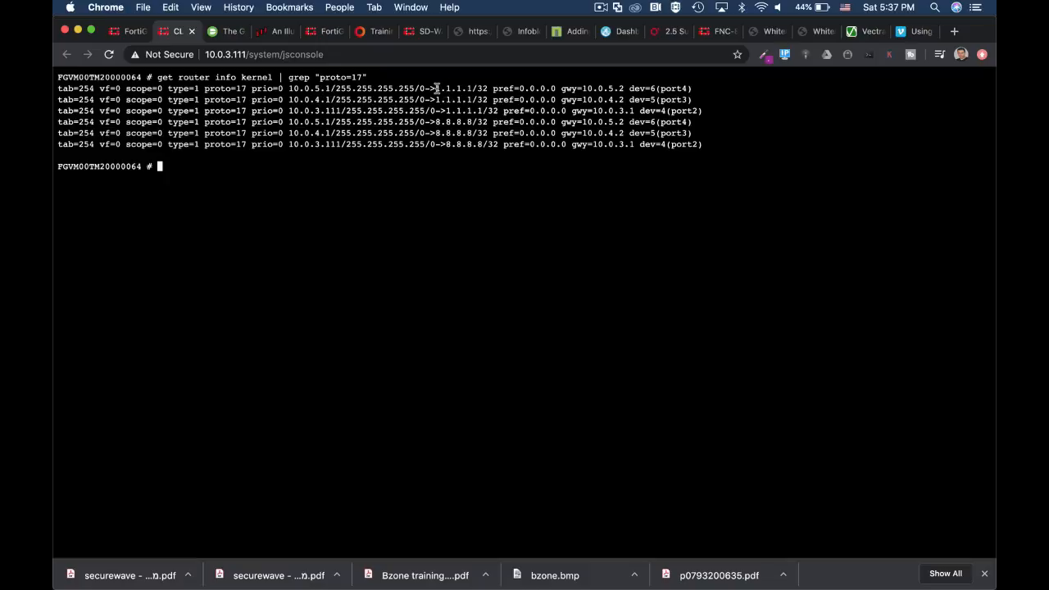
pyautogui.moveTo(437, 89); pyautogui.dragTo(475, 90)
pyautogui.moveTo(436, 121); pyautogui.dragTo(472, 121)
pyautogui.moveTo(435, 89); pyautogui.dragTo(473, 87)
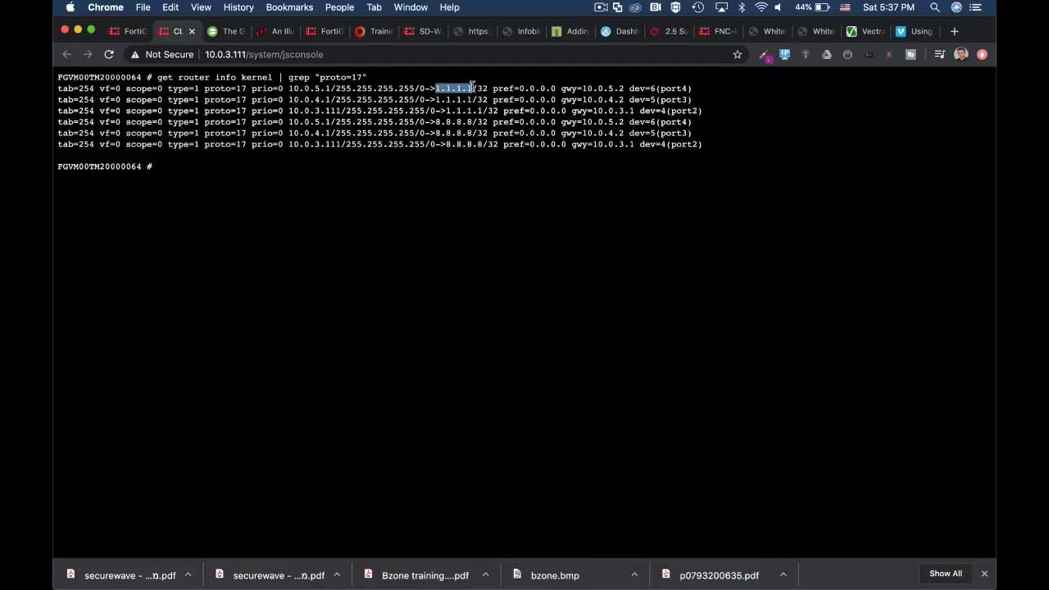
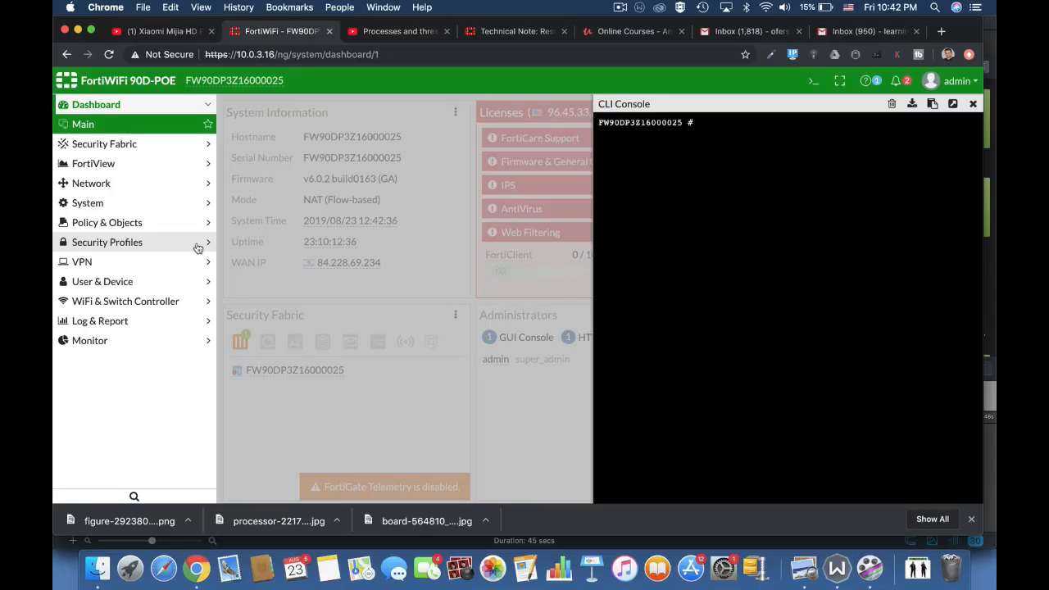
# Run diag sys top in the CLI console to monitor the running processes, and quit the process list.
pyautogui.write('diag sys top')
pyautogui.press('Return')
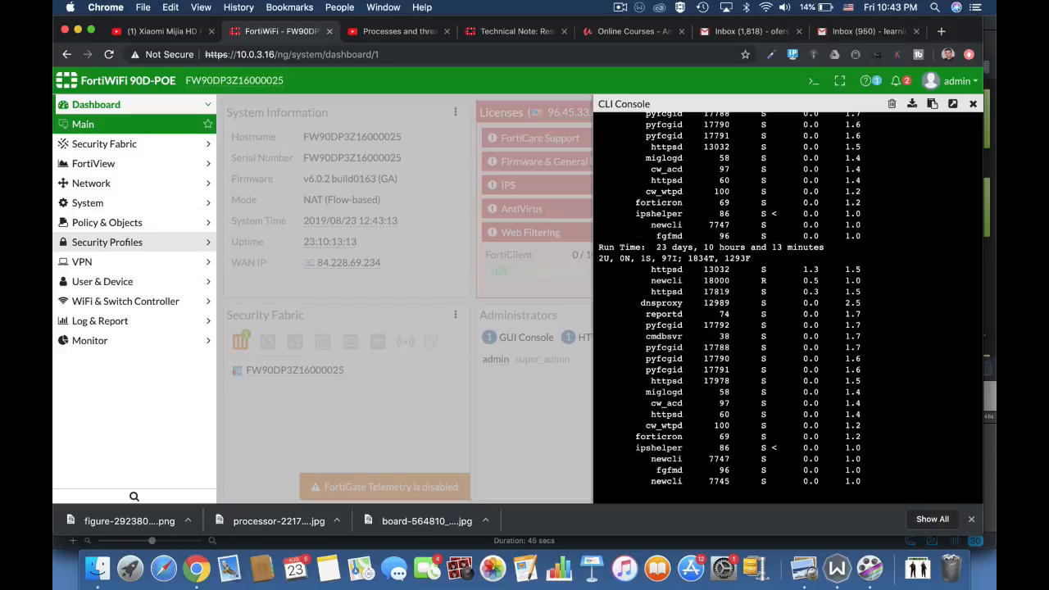
pyautogui.write('q')
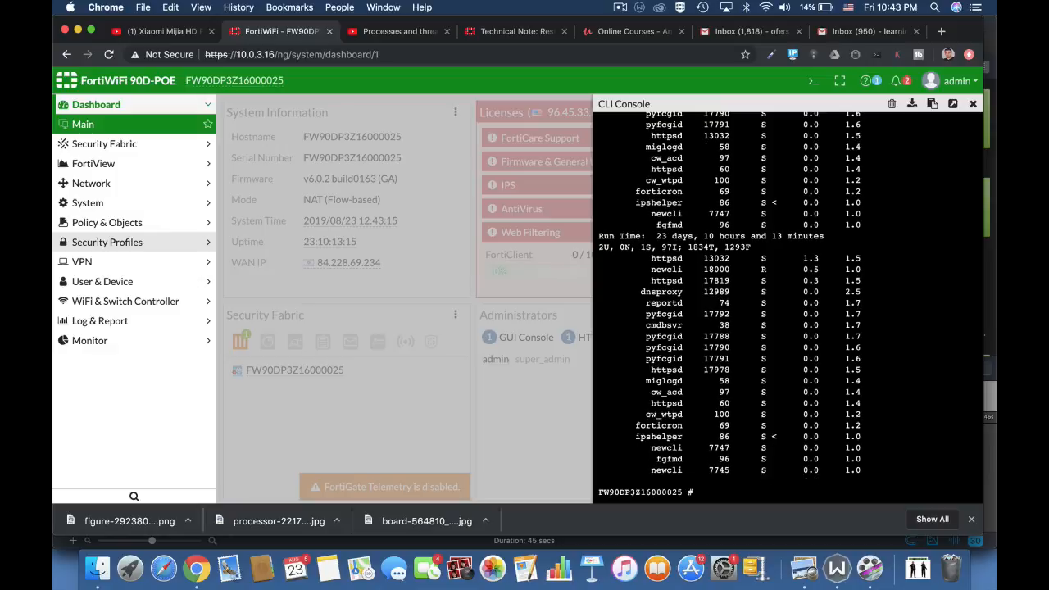
pyautogui.write('get sys')
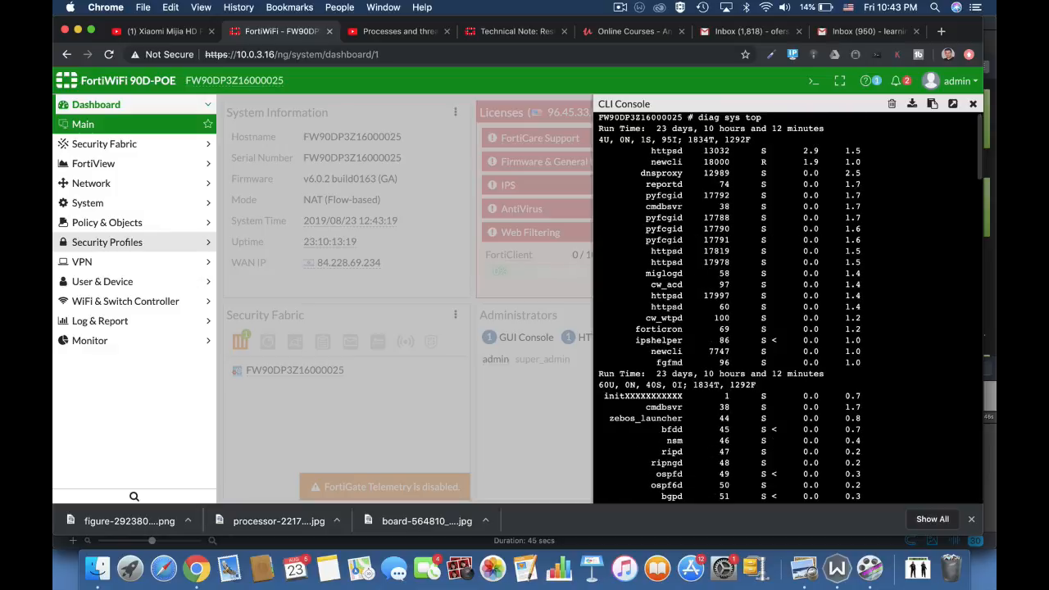
# Display the top processes with the get system performance top command.
pyautogui.press('Return')
pyautogui.press('Return')
pyautogui.press('Return')
pyautogui.press('Return')
pyautogui.write('get sys')
pyautogui.press('Tab')
pyautogui.write('per')
pyautogui.press('Tab')
pyautogui.write('top')
pyautogui.press('Return')
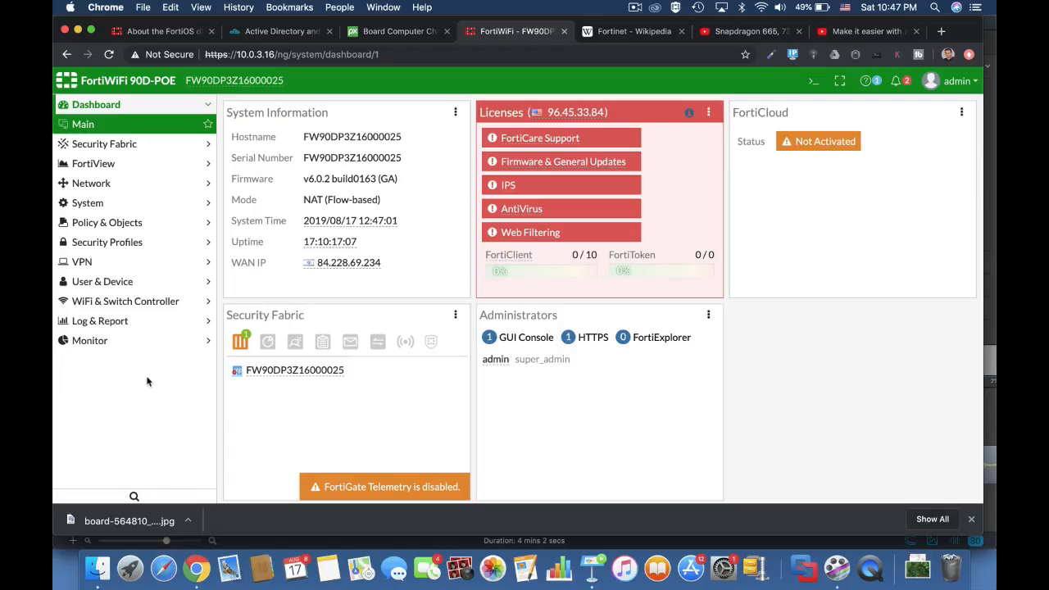
# Open and close the CLI console, and review the default AntiVirus, Application Control, DNS Filter and Intrusion Prevention security profiles.
pyautogui.click(814, 81)
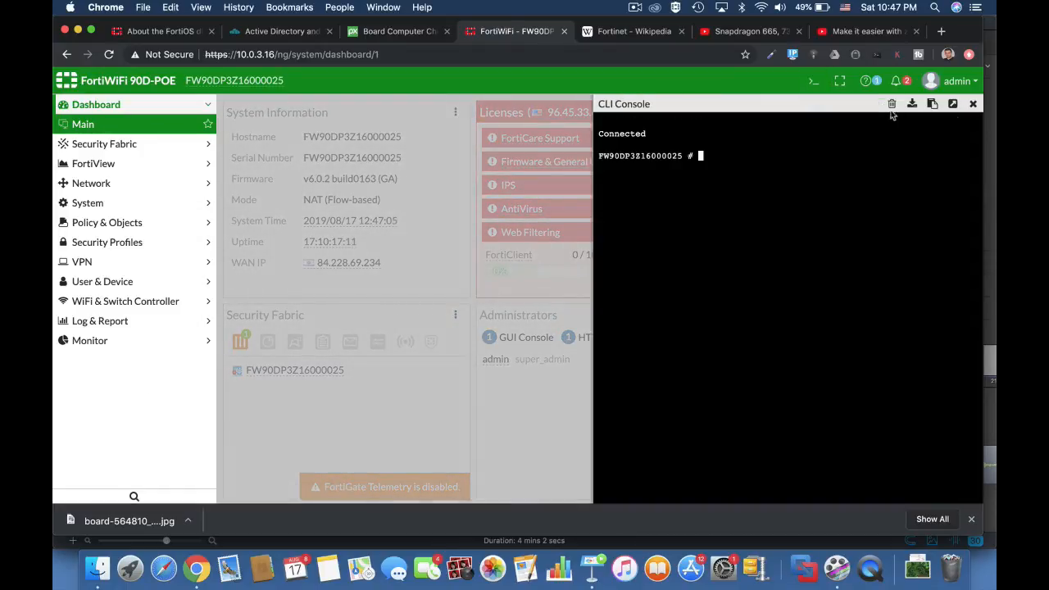
pyautogui.click(974, 104)
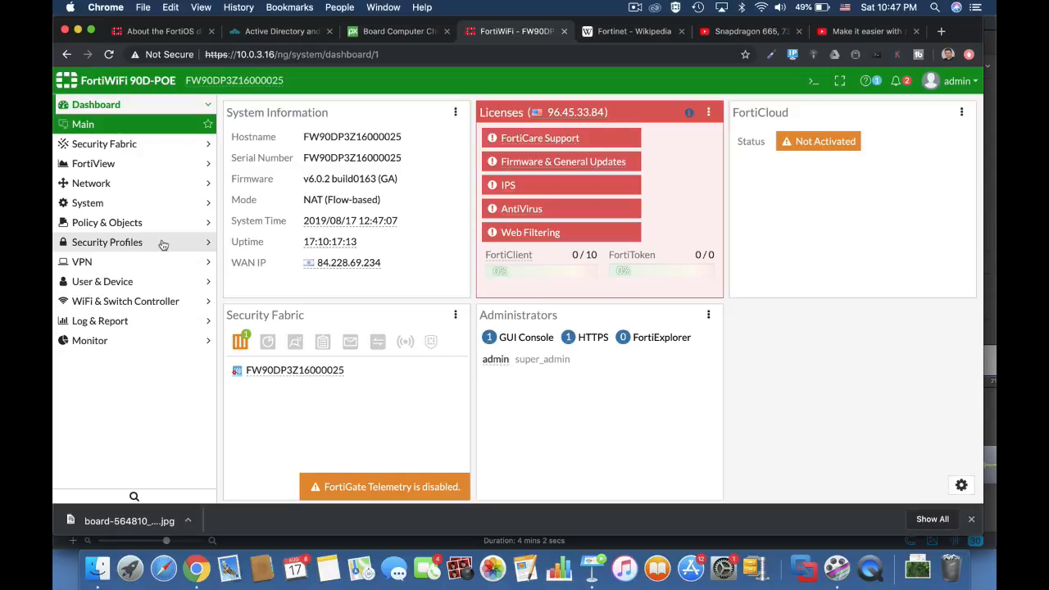
pyautogui.click(124, 242)
pyautogui.click(124, 243)
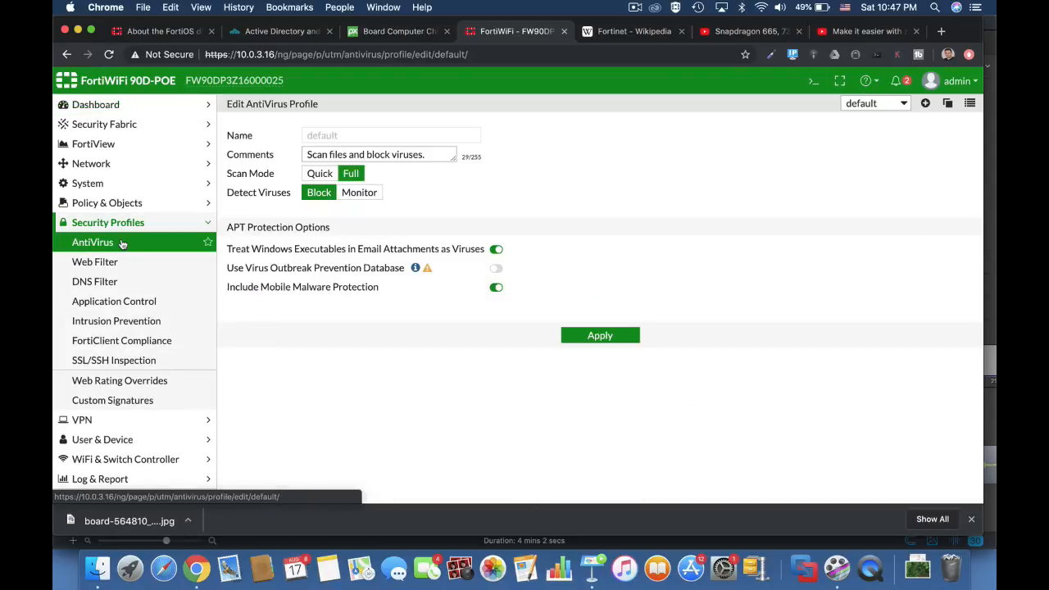
pyautogui.click(106, 301)
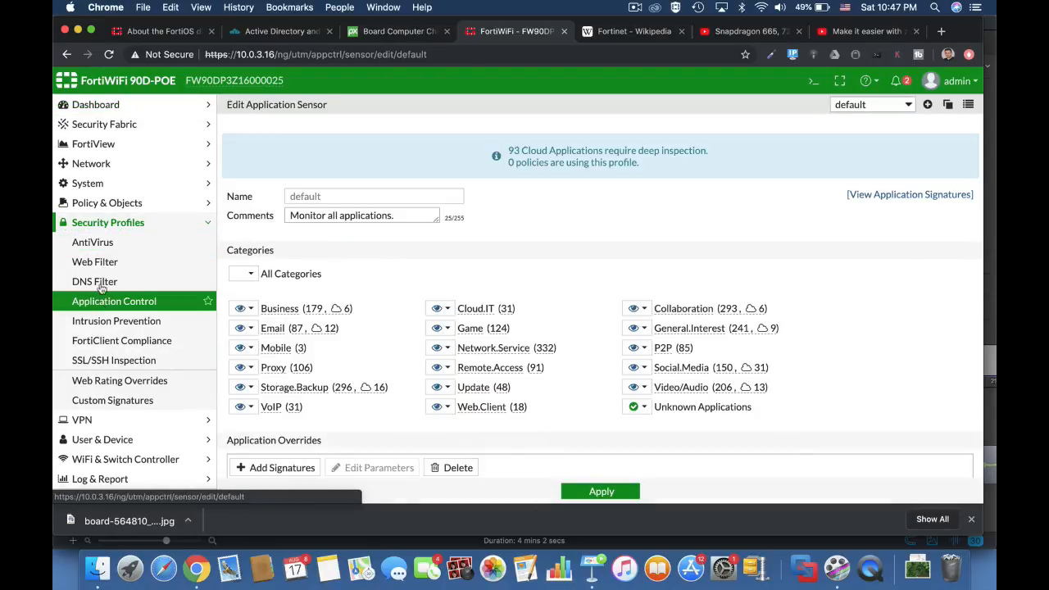
pyautogui.click(100, 283)
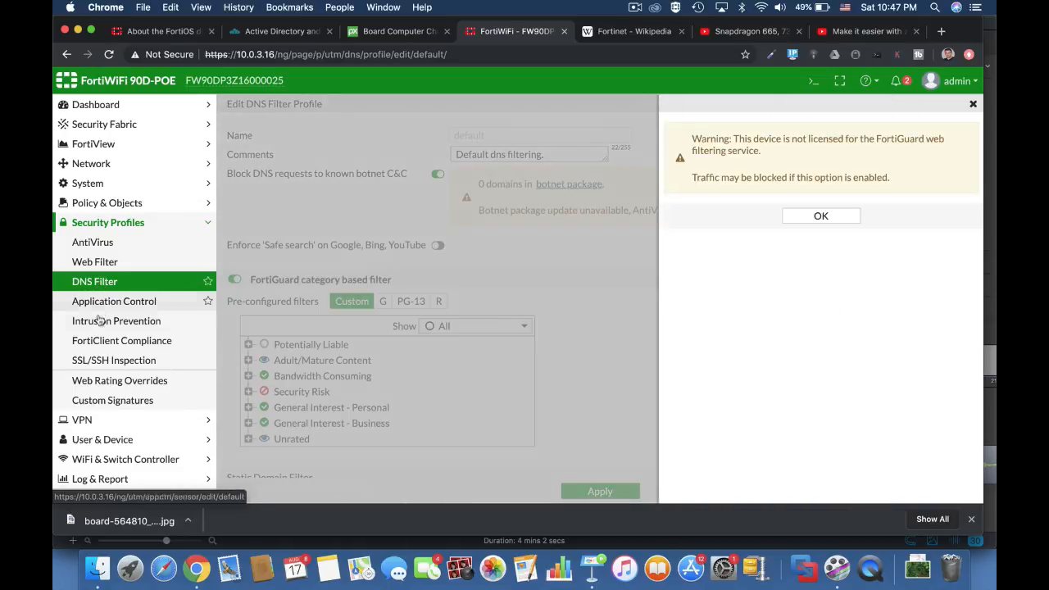
pyautogui.click(99, 322)
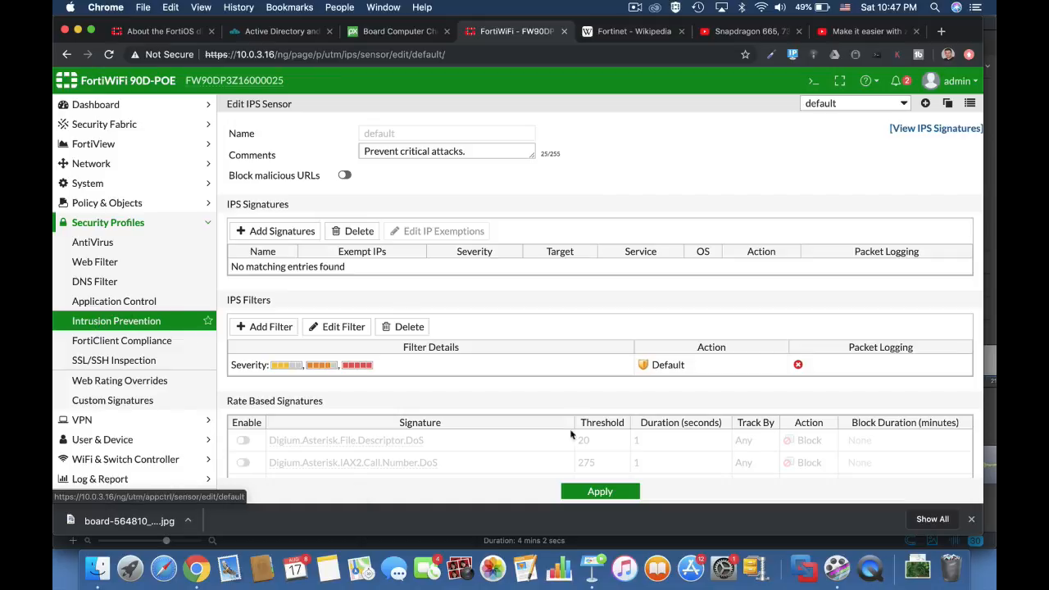
pyautogui.scroll(-5, 563, 418)
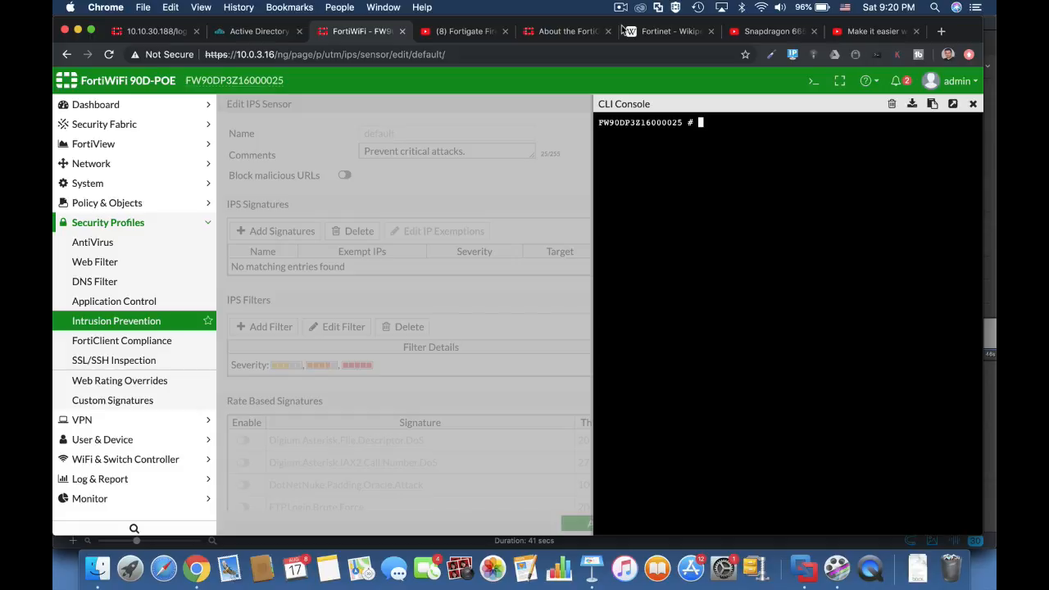
# List the active processes in the CLI console with diag sys top, and stop the refreshing output.
pyautogui.write('diag sys top')
pyautogui.press('Return')
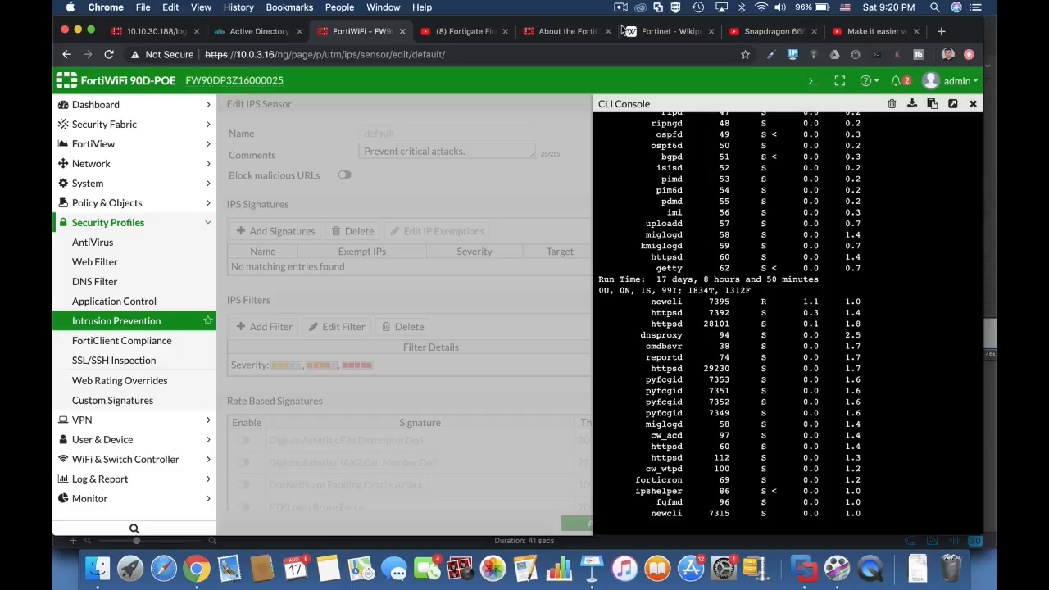
pyautogui.write('q')
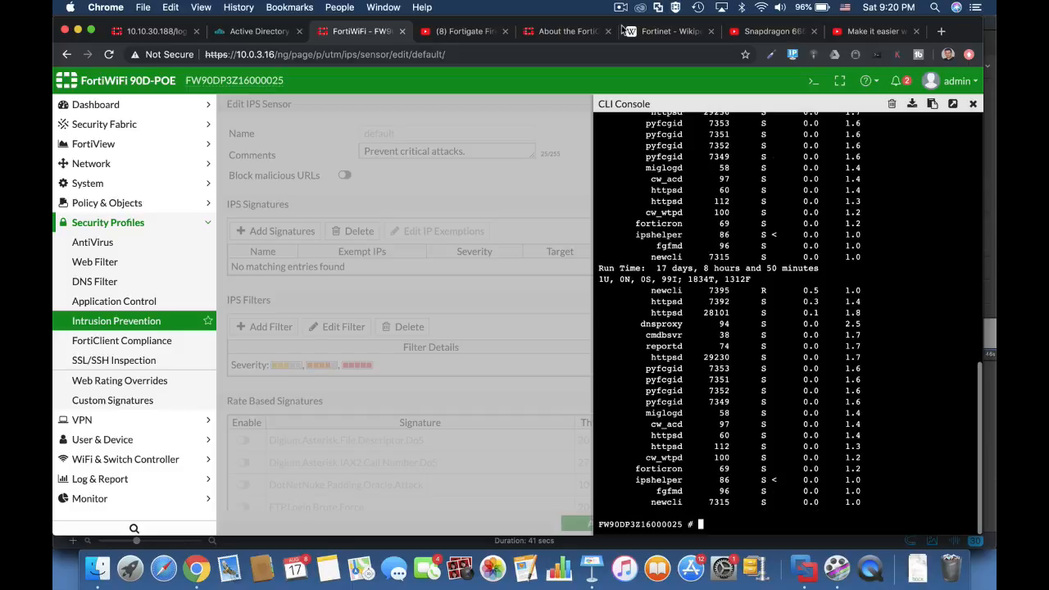
pyautogui.write('diag sys top ')
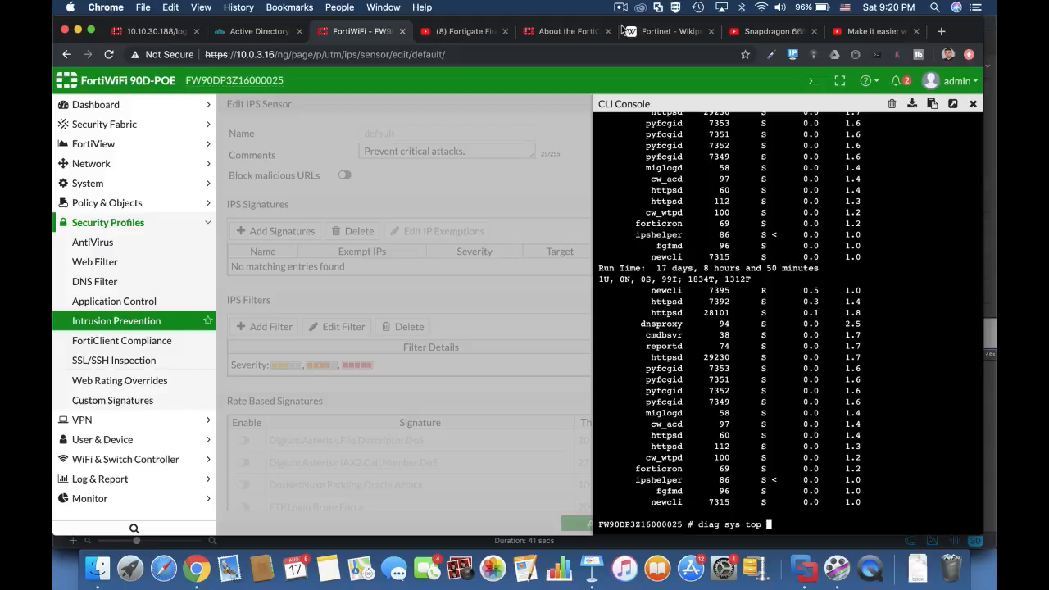
pyautogui.write('5')
# Run diag sys top 5 20 to refresh the process list every 5 seconds with 20 processes.
pyautogui.write('20')
pyautogui.press('Return')
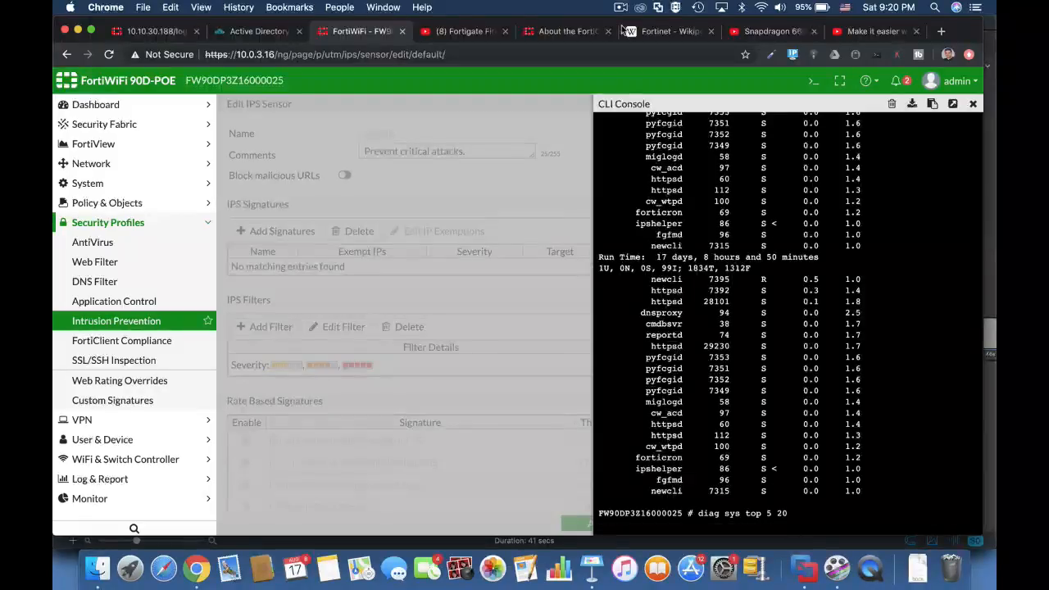